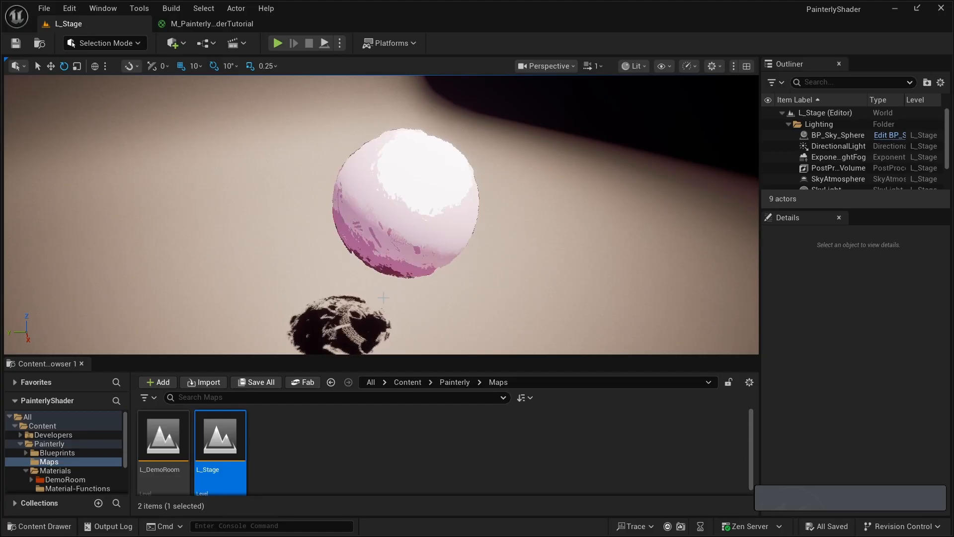
- Duplicate the pink painterly sphere along the Y axis and place the copy beside it at Y -160
{"action": "left_click", "coordinate": [385, 199]}
{"action": "key", "text": "alt"}
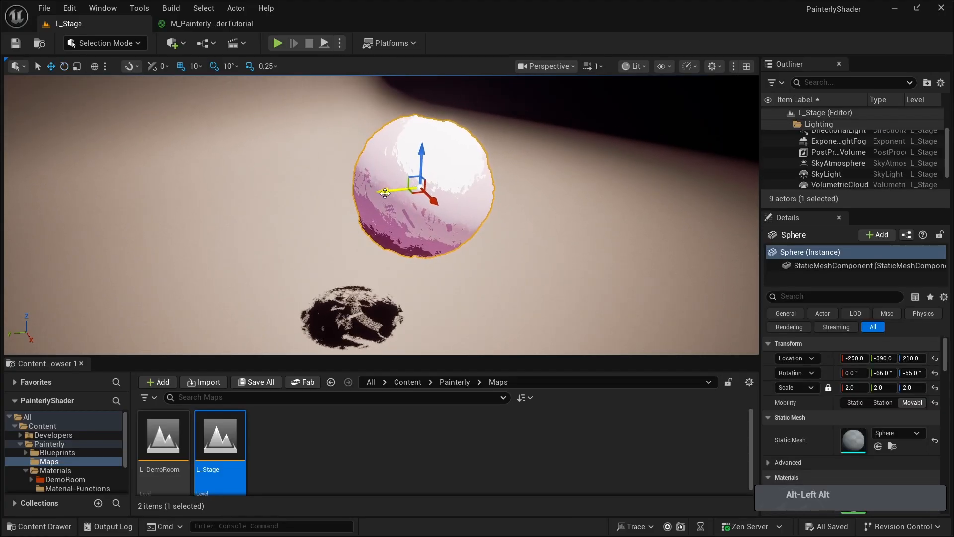
{"action": "left_click_drag", "start_coordinate": [384, 193], "coordinate": [195, 211], "text": "alt"}
{"action": "key", "text": "d"}
{"action": "right_click_drag", "start_coordinate": [195, 211], "coordinate": [164, 231]}
- Create a new material named M_BasicOutline in the Painterly Materials folder
{"action": "left_click", "coordinate": [49, 470]}
{"action": "right_click", "coordinate": [622, 446]}
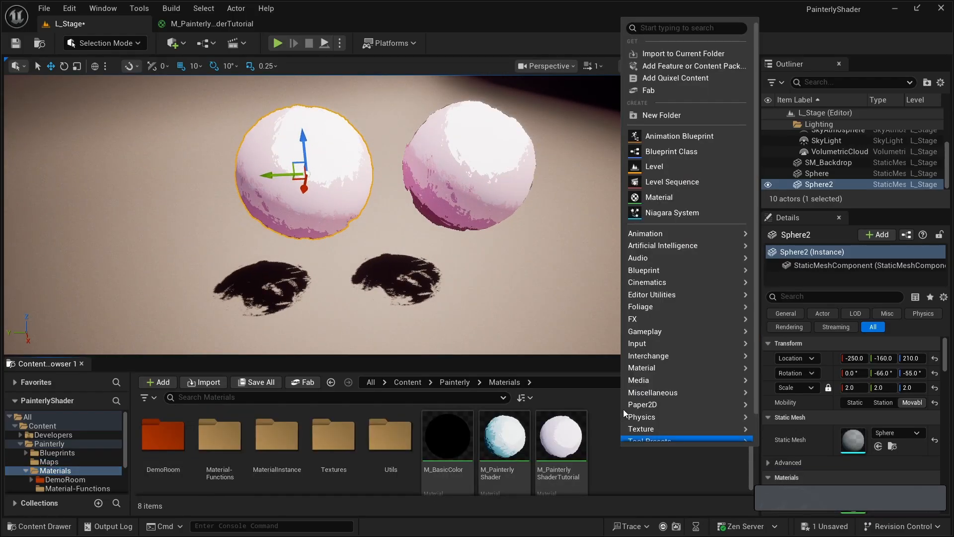
{"action": "left_click", "coordinate": [668, 197]}
{"action": "type", "text": "M"}
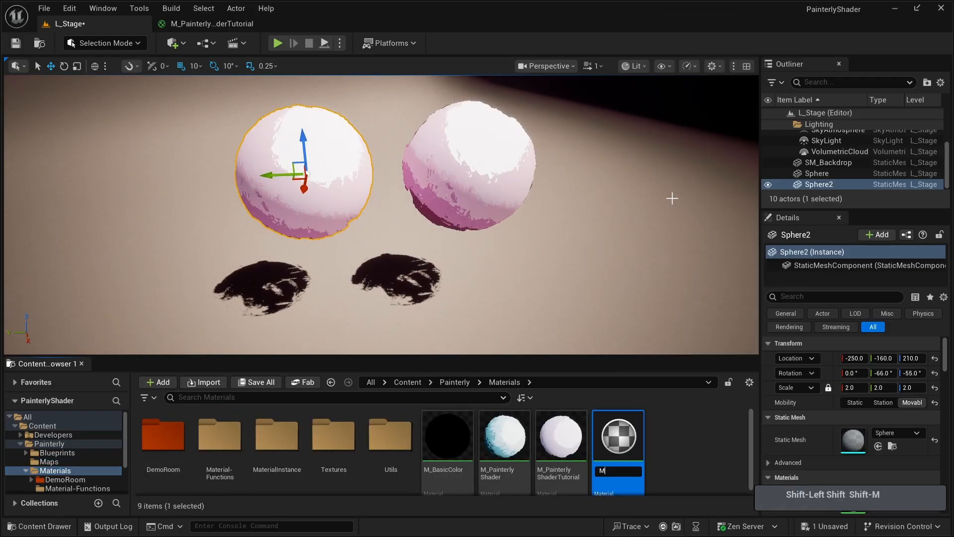
{"action": "type", "text": "_Basi"}
{"action": "key", "text": "BackSpace"}
{"action": "type", "text": "sicOutline"}
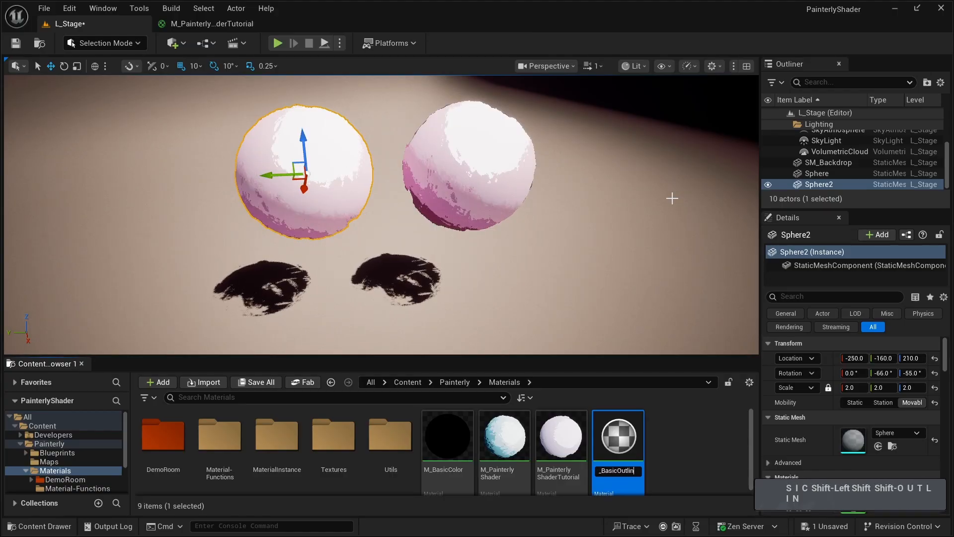
{"action": "key", "text": "Return"}
- Assign the M_BasicOutline material to the duplicated sphere
{"action": "left_click_drag", "start_coordinate": [504, 435], "coordinate": [328, 156]}
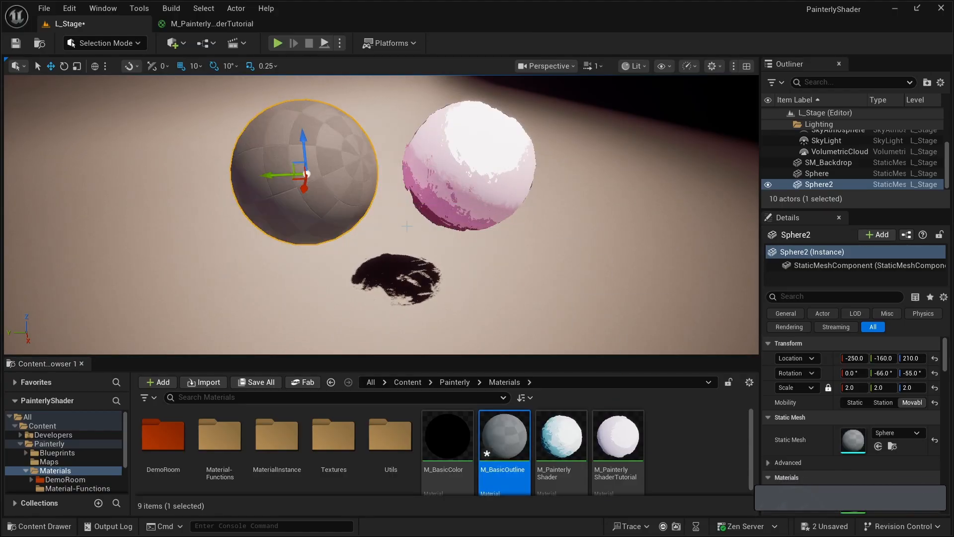
{"action": "mouse_move", "coordinate": [651, 290]}
{"action": "right_mouse_down"}
{"action": "mouse_move", "coordinate": [658, 280]}
{"action": "mouse_move", "coordinate": [651, 289]}
{"action": "right_mouse_up"}
{"action": "key", "text": "a"}
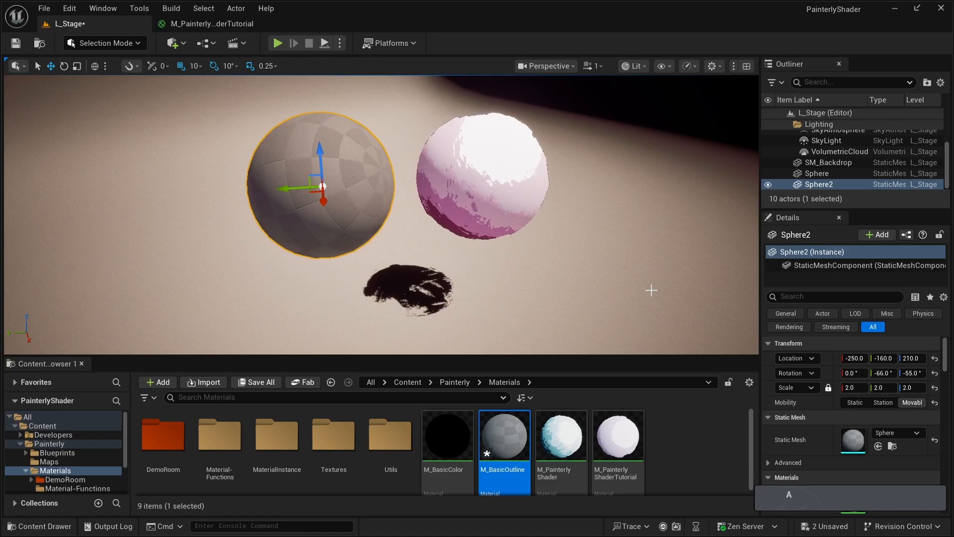
- Open M_BasicOutline for editing and set its Base Color to a bright, fully saturated magenta
{"action": "double_click", "coordinate": [499, 432]}
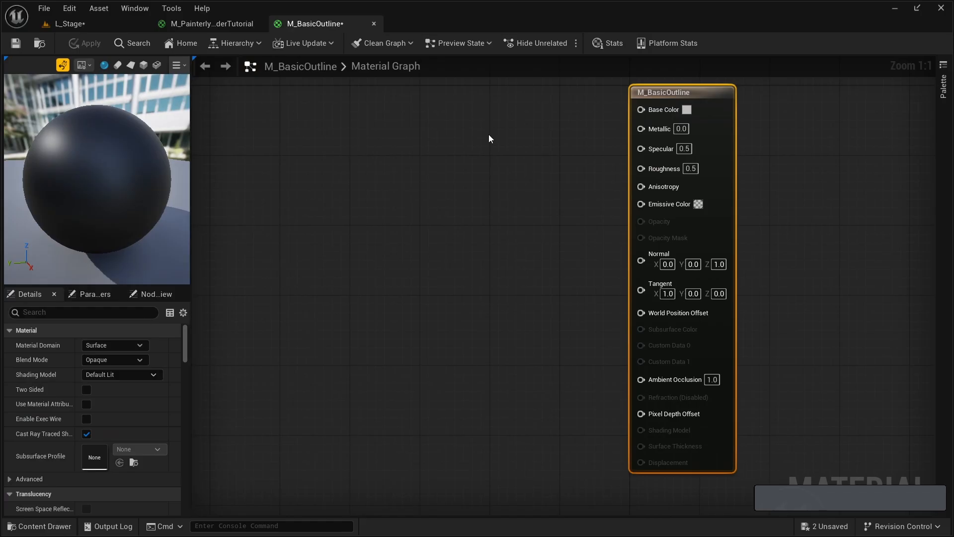
{"action": "left_click", "coordinate": [478, 147]}
{"action": "right_click_drag", "start_coordinate": [475, 150], "coordinate": [480, 231]}
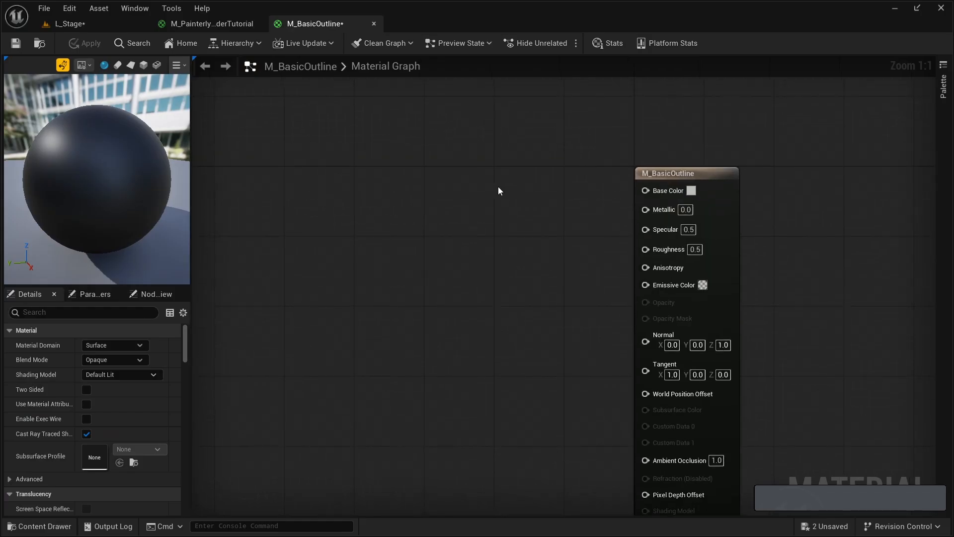
{"action": "left_click", "coordinate": [692, 191]}
{"action": "left_click_drag", "start_coordinate": [741, 263], "coordinate": [791, 227]}
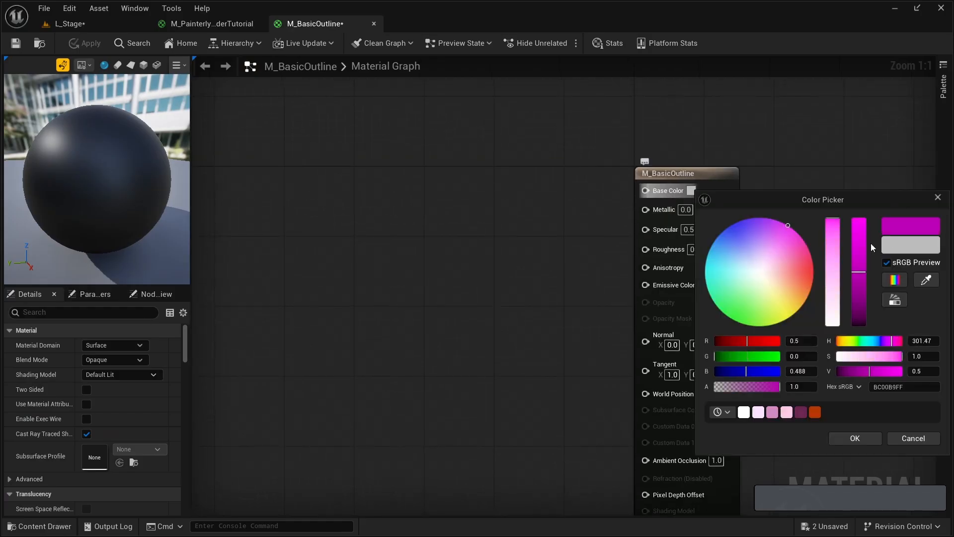
{"action": "left_click_drag", "start_coordinate": [864, 246], "coordinate": [875, 150]}
{"action": "left_click", "coordinate": [854, 438]}
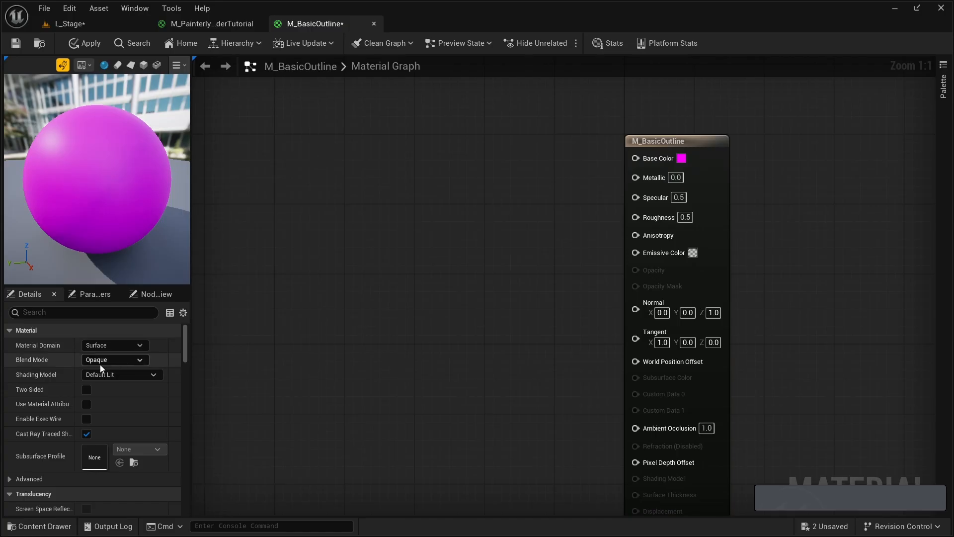
- Set the material's Blend Mode to Masked and make it Two Sided
{"action": "left_click", "coordinate": [139, 359]}
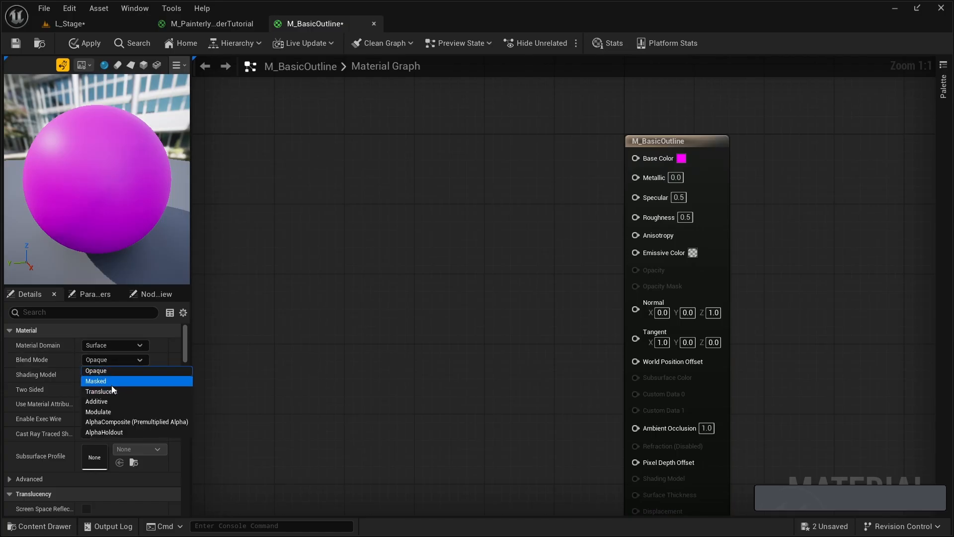
{"action": "left_click", "coordinate": [112, 381]}
{"action": "left_click", "coordinate": [87, 389]}
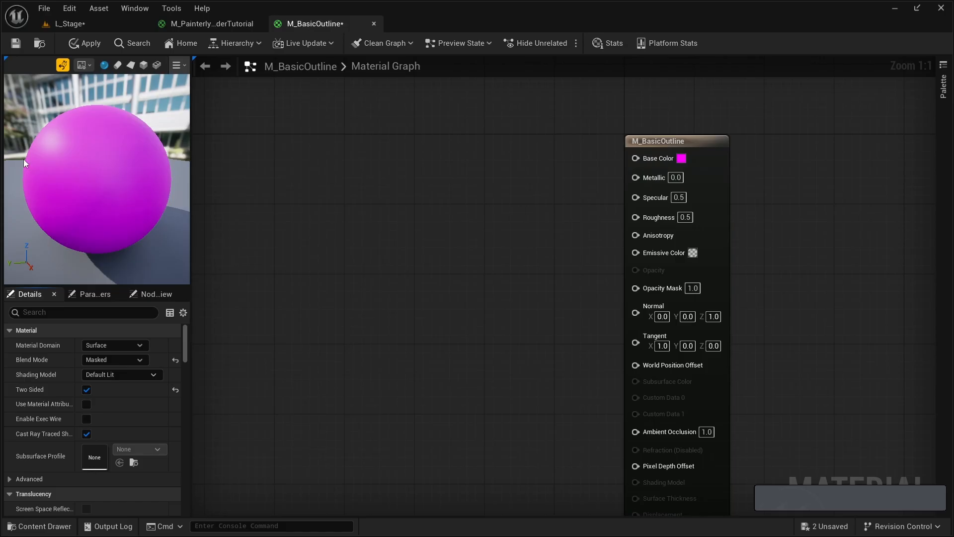
- Feed a VertexNormalWS node into a Multiply node and connect the product to World Position Offset
{"action": "right_click_drag", "start_coordinate": [411, 338], "coordinate": [596, 303]}
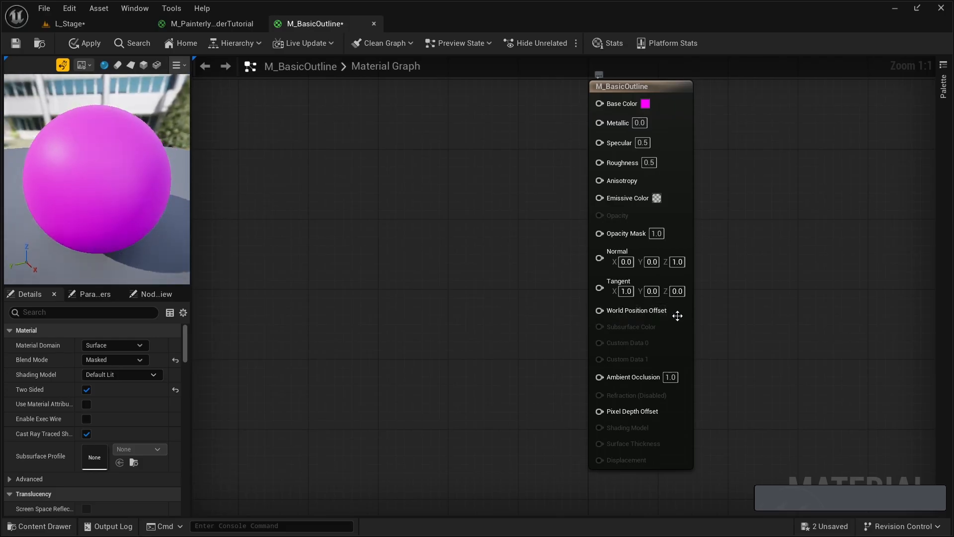
{"action": "right_click_drag", "start_coordinate": [403, 319], "coordinate": [534, 324]}
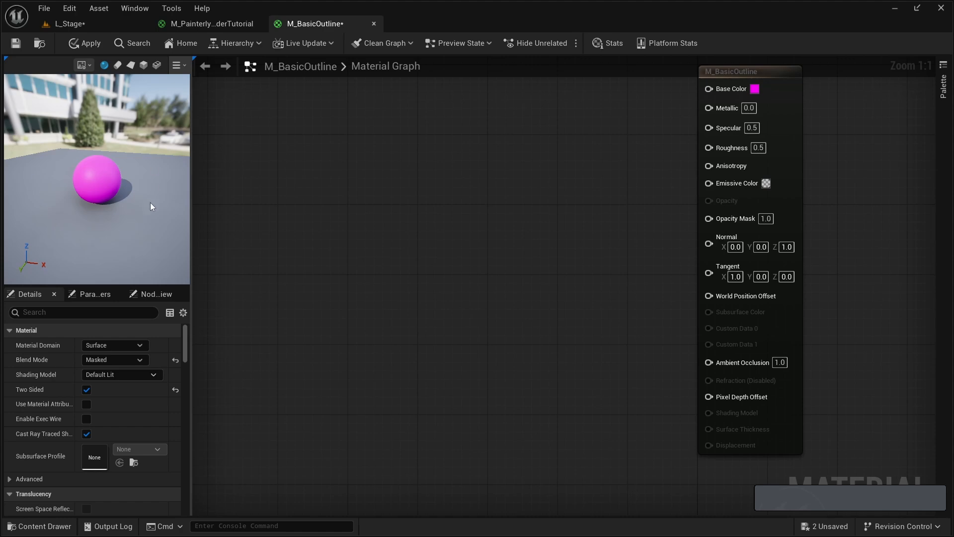
{"action": "right_click", "coordinate": [414, 292]}
{"action": "type", "text": "vertex"}
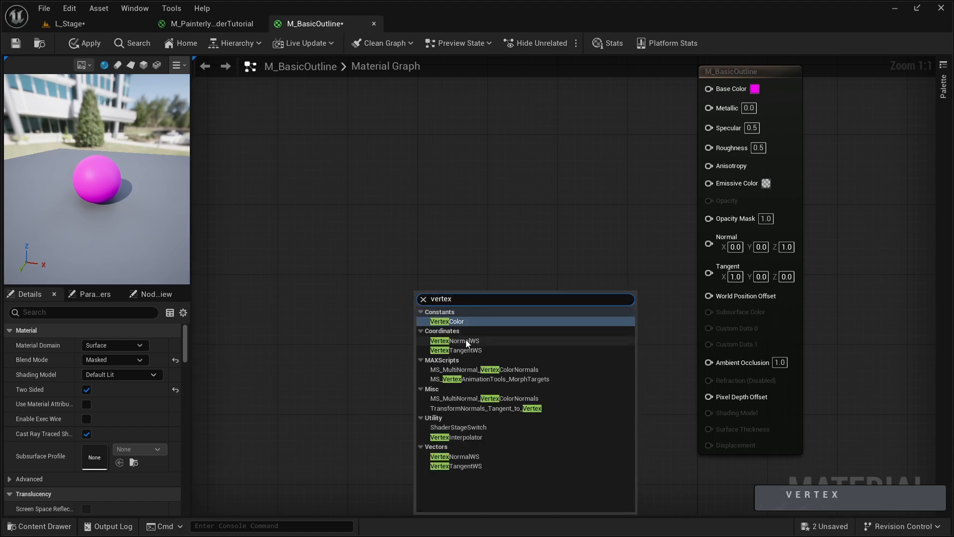
{"action": "left_click", "coordinate": [466, 341]}
{"action": "left_click_drag", "start_coordinate": [452, 311], "coordinate": [391, 302]}
{"action": "key", "text": "m"}
{"action": "left_click", "coordinate": [506, 309]}
{"action": "left_click_drag", "start_coordinate": [510, 312], "coordinate": [708, 296]}
{"action": "left_click", "coordinate": [549, 307]}
- Try 100 and 10 as the Multiply node's B value, and set it to 50
{"action": "left_click_drag", "start_coordinate": [330, 263], "coordinate": [522, 317]}
{"action": "left_click", "coordinate": [488, 348]}
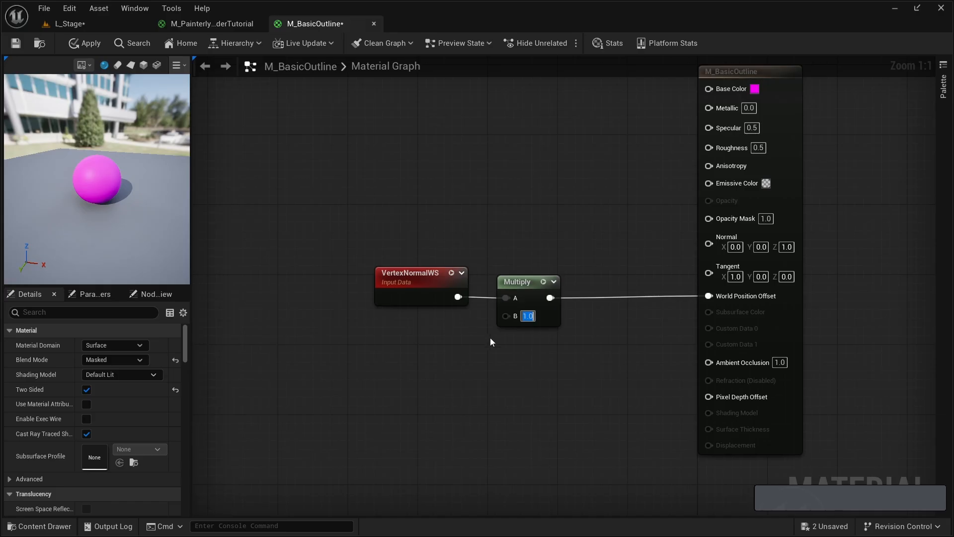
{"action": "type", "text": "100"}
{"action": "key", "text": "Return"}
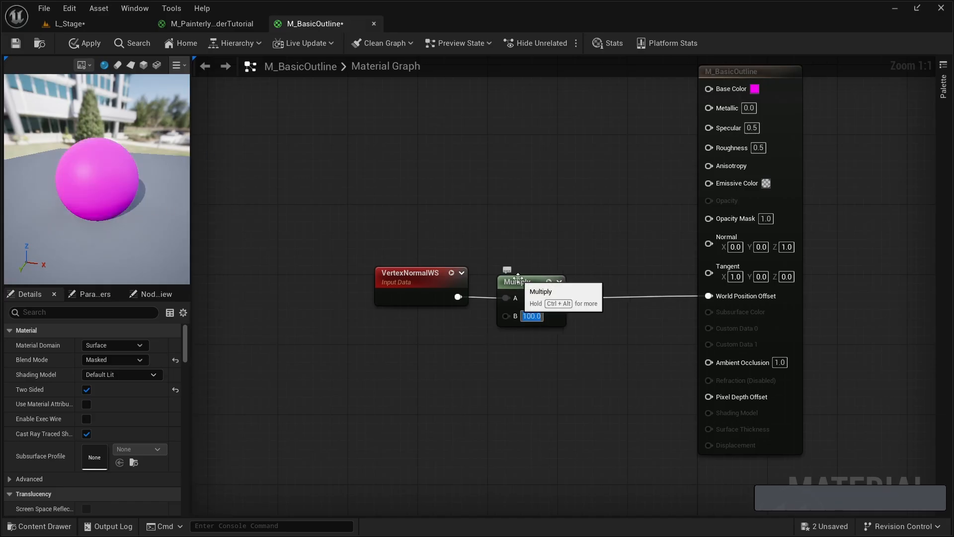
{"action": "type", "text": "50"}
{"action": "key", "text": "Return"}
{"action": "type", "text": "10"}
{"action": "key", "text": "Return"}
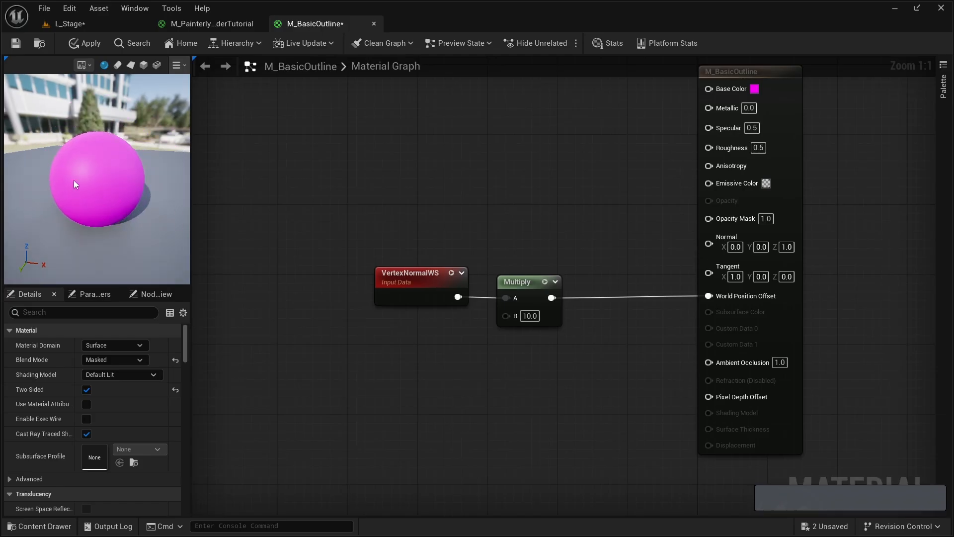
- Add a Fresnel node to the left of the VertexNormalWS node and set its exponent to 10
{"action": "key", "text": "Delete"}
{"action": "right_click", "coordinate": [335, 229]}
{"action": "type", "text": "fresnel"}
{"action": "key", "text": "Return"}
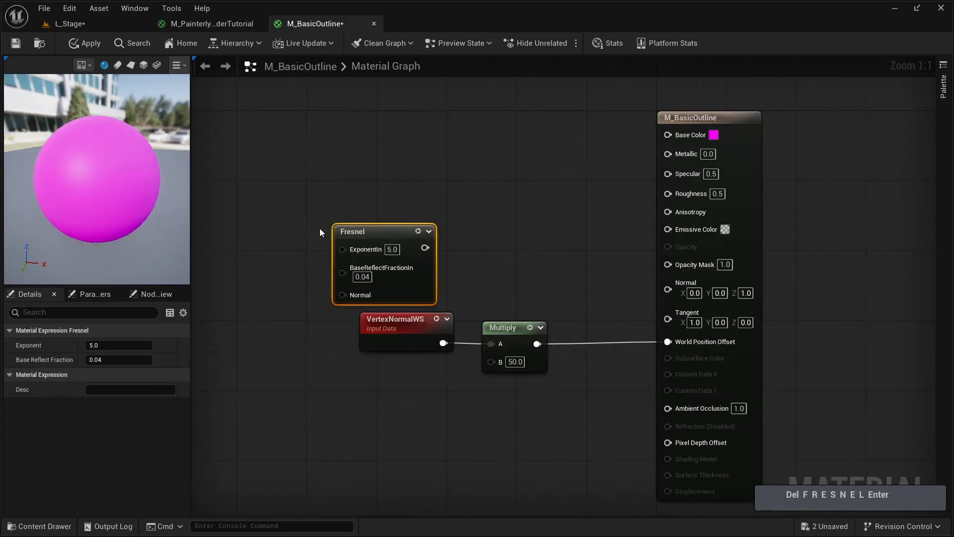
{"action": "left_click", "coordinate": [319, 202]}
{"action": "left_click_drag", "start_coordinate": [358, 235], "coordinate": [282, 218]}
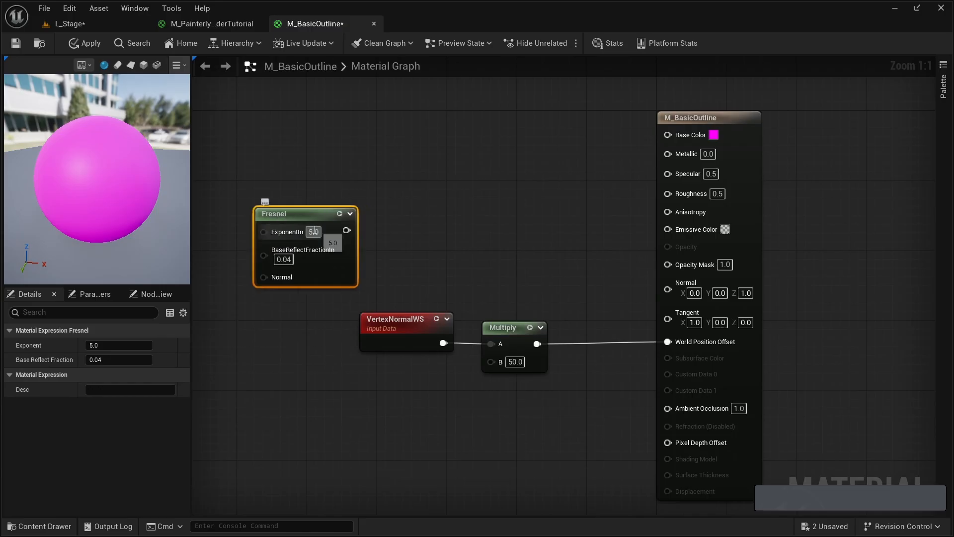
{"action": "left_click", "coordinate": [312, 232]}
{"action": "type", "text": "10"}
{"action": "key", "text": "Return"}
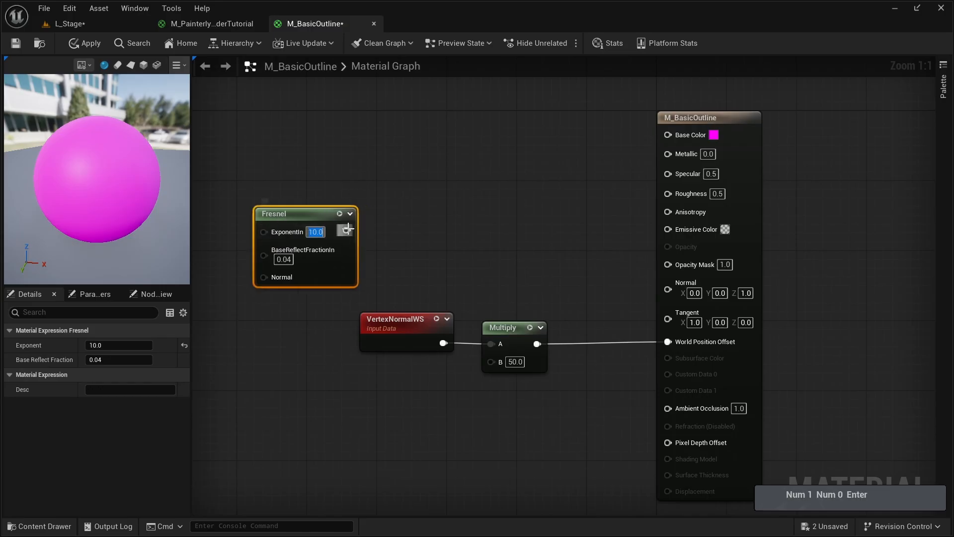
- Connect the Fresnel output to the Y input of a new Step node with X set to 0.2
{"action": "type", "text": "step"}
{"action": "left_click_drag", "start_coordinate": [346, 230], "coordinate": [407, 216]}
{"action": "key", "text": "Return"}
{"action": "left_click", "coordinate": [408, 247]}
{"action": "type", "text": ".2"}
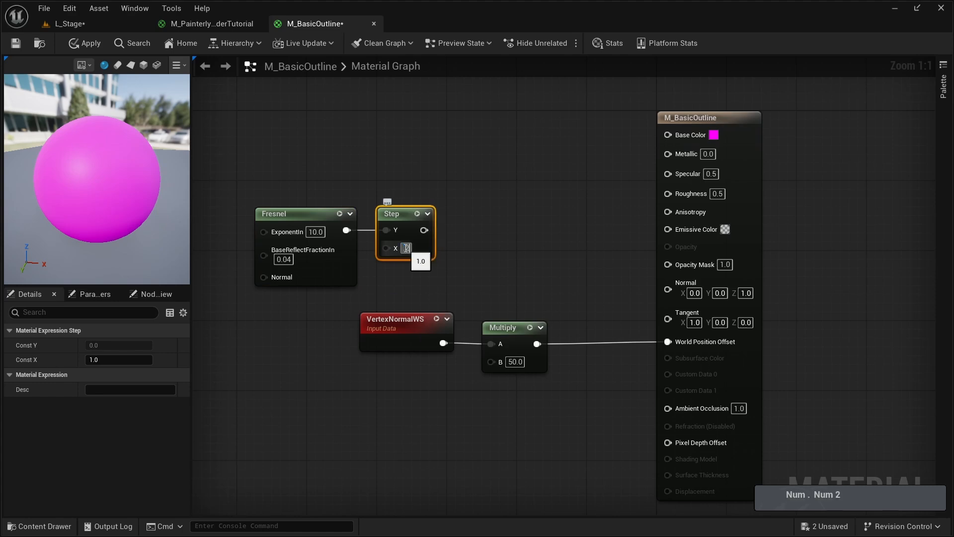
{"action": "key", "text": "Return"}
- Preview the Step node's result on the preview sphere, and stop previewing it
{"action": "right_click", "coordinate": [403, 216]}
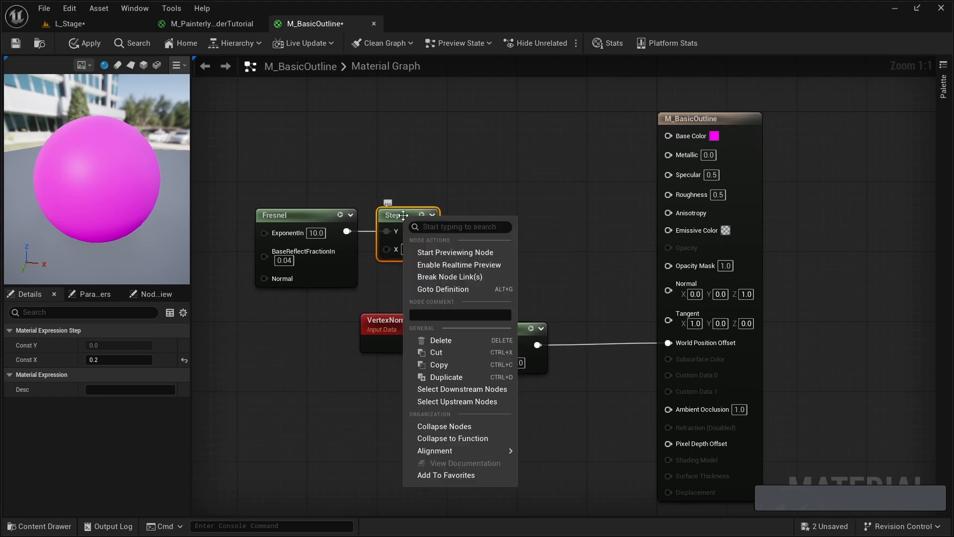
{"action": "left_click", "coordinate": [448, 253]}
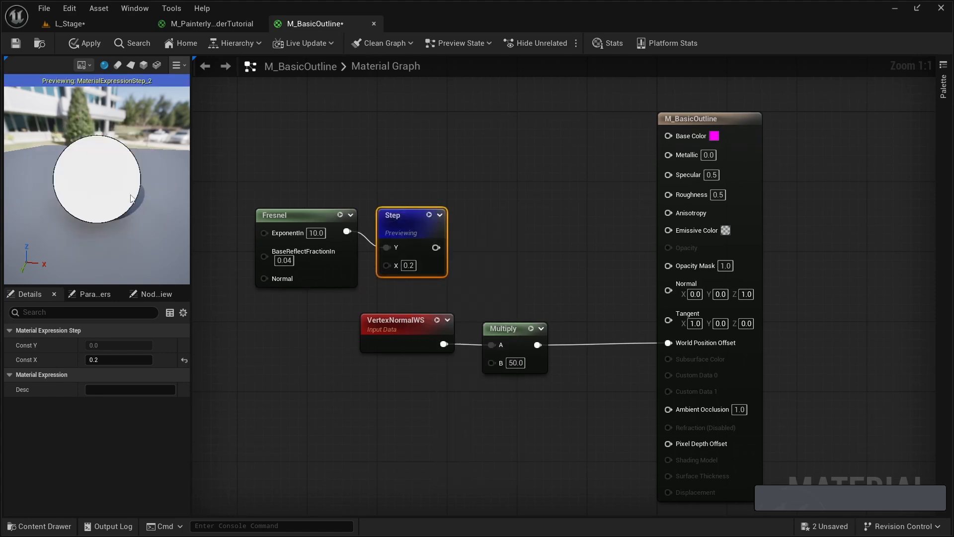
{"action": "right_click", "coordinate": [398, 218]}
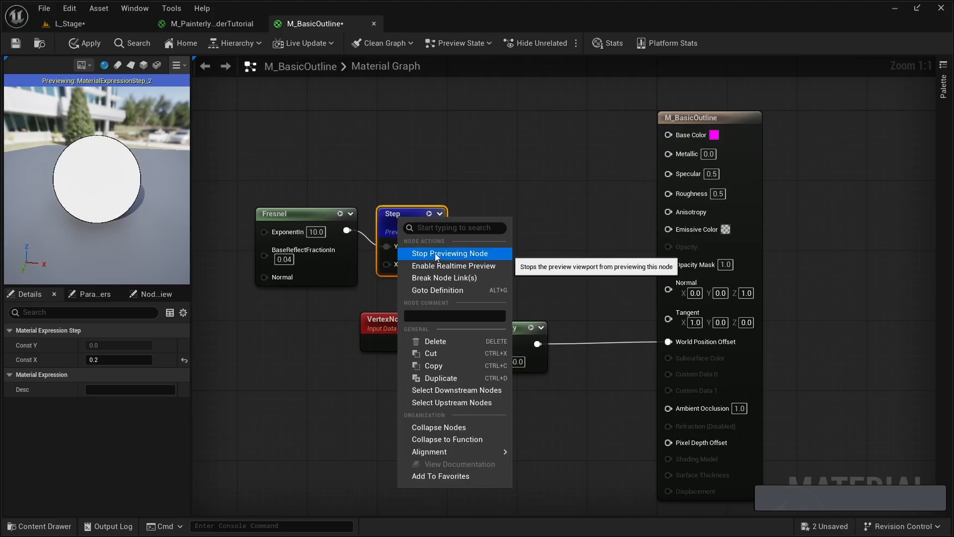
{"action": "left_click", "coordinate": [439, 255]}
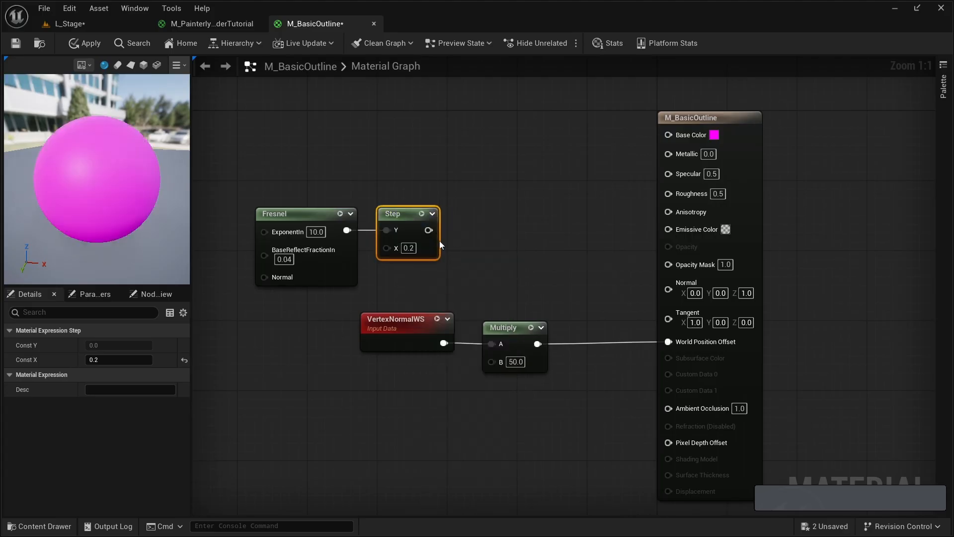
- Invert the Step result with a OneMinus node, connect it to Opacity Mask, and save the material
{"action": "left_click_drag", "start_coordinate": [427, 230], "coordinate": [487, 214]}
{"action": "type", "text": "onemi"}
{"action": "key", "text": "Return"}
{"action": "left_click_drag", "start_coordinate": [504, 230], "coordinate": [694, 271]}
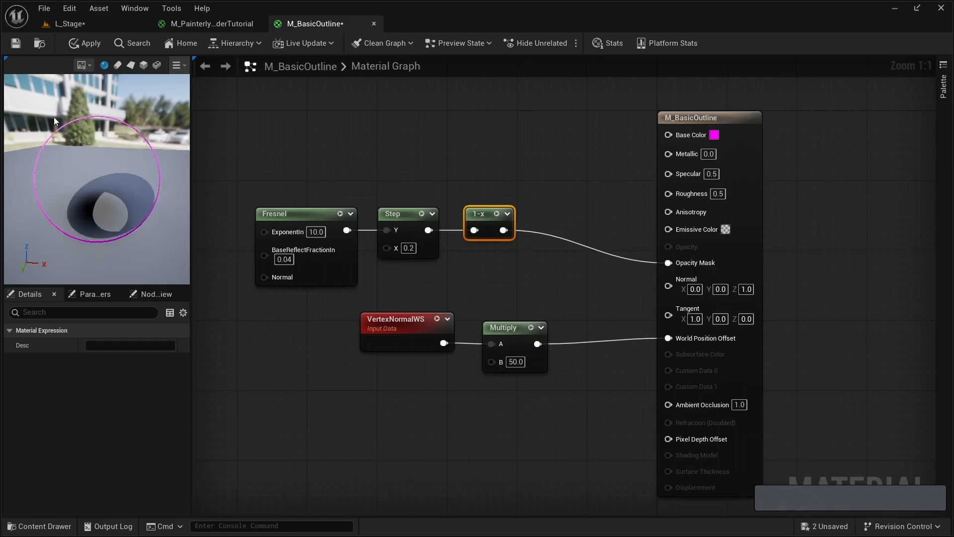
{"action": "left_click", "coordinate": [19, 46]}
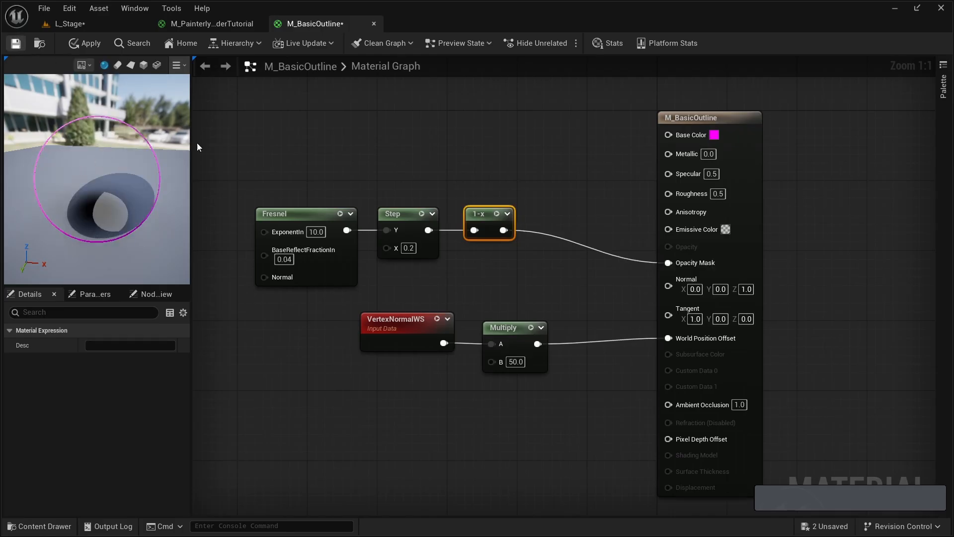
- Return to the L_Stage level and move the outline sphere over the painterly sphere, to X -260, Y -400
{"action": "left_click", "coordinate": [98, 22]}
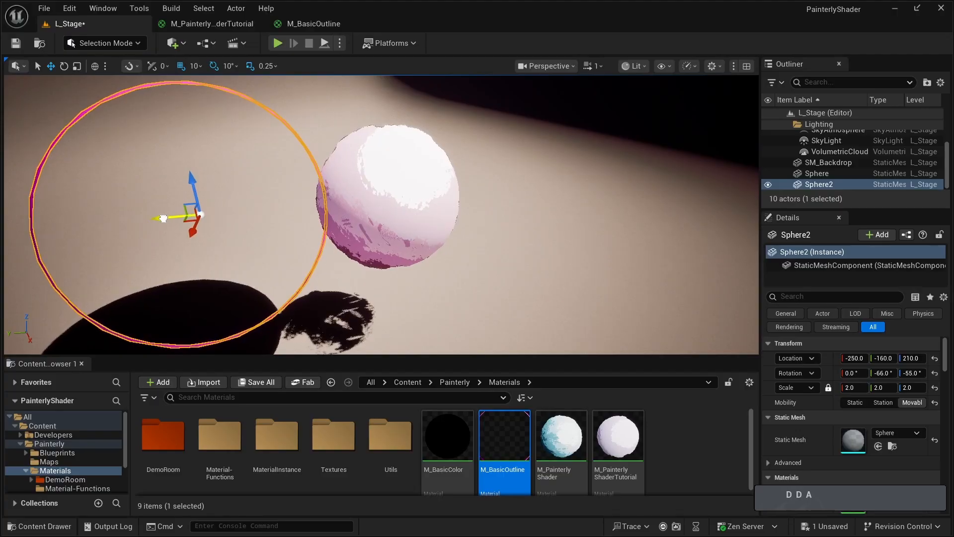
{"action": "left_click_drag", "start_coordinate": [163, 218], "coordinate": [371, 201]}
{"action": "left_click", "coordinate": [408, 240]}
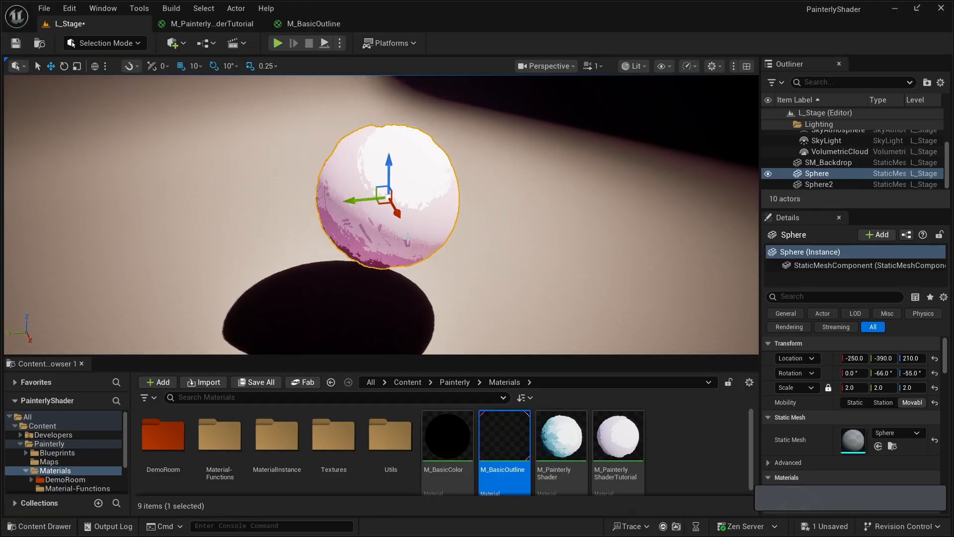
{"action": "key", "text": "a"}
{"action": "right_click_drag", "start_coordinate": [401, 194], "coordinate": [428, 194]}
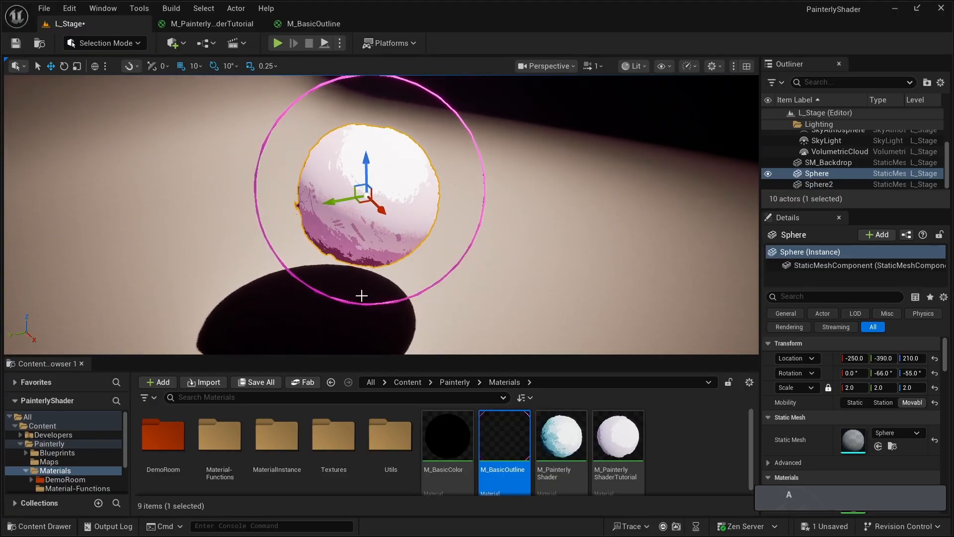
- Select the painterly sphere and the outline sphere together and shift both slightly along the Y axis
{"action": "left_click", "coordinate": [342, 200]}
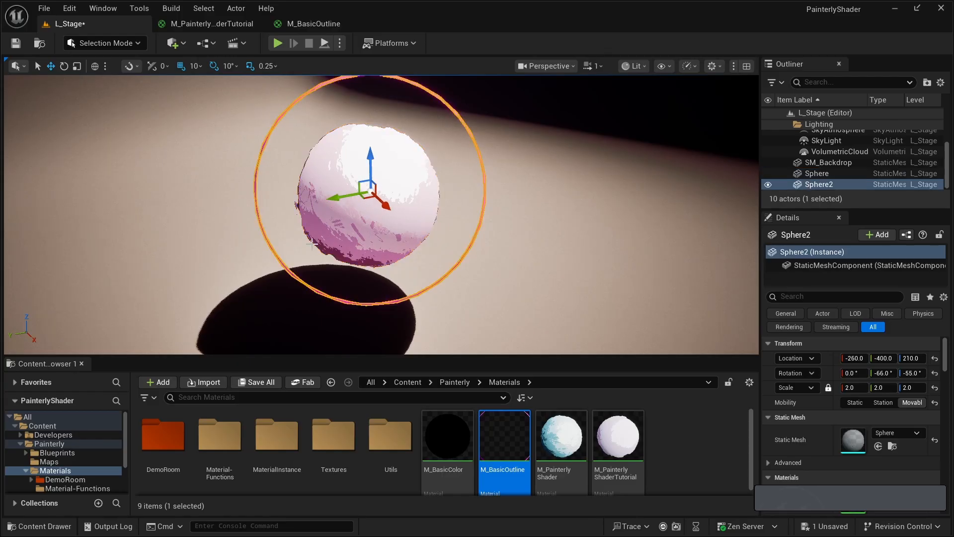
{"action": "left_click", "coordinate": [348, 242]}
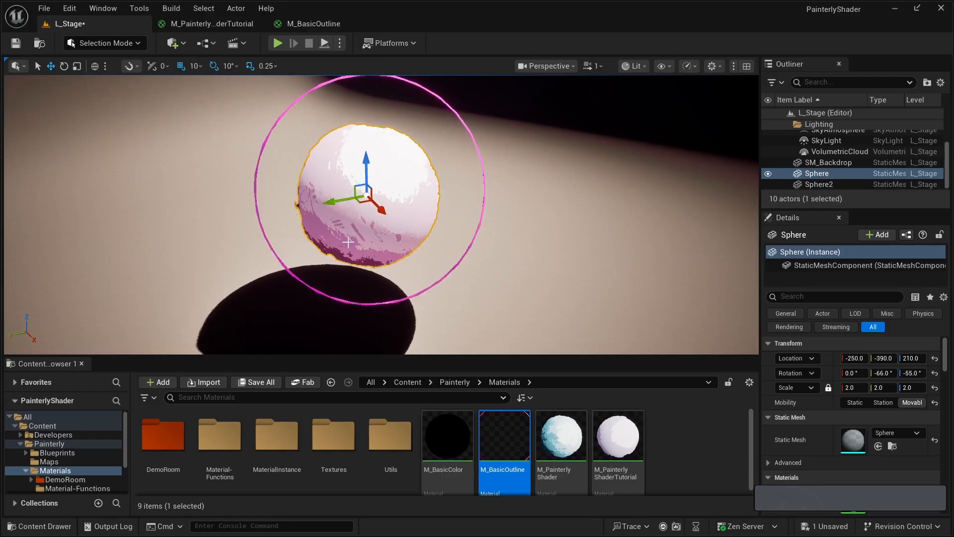
{"action": "left_click", "coordinate": [310, 285]}
{"action": "left_click", "coordinate": [355, 252]}
{"action": "left_click", "coordinate": [315, 291], "text": "shift"}
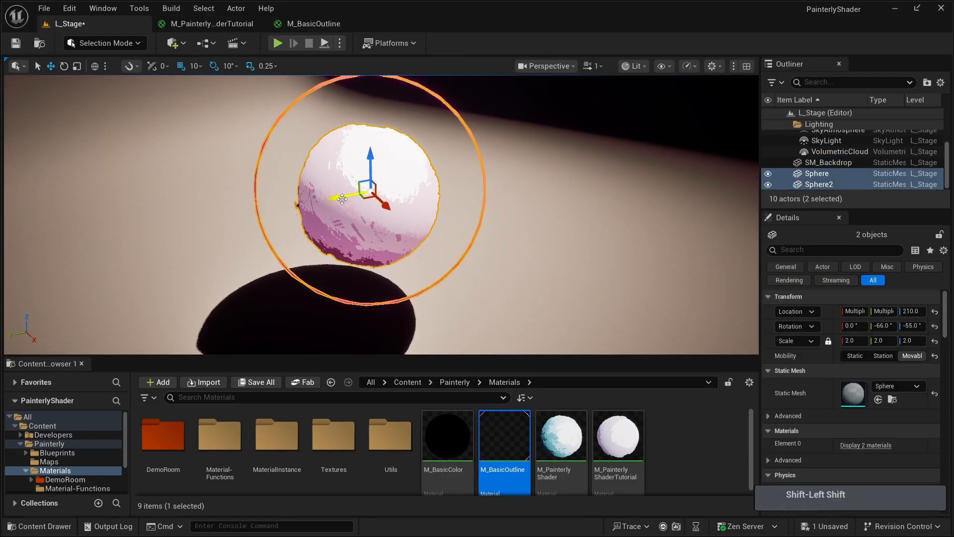
{"action": "mouse_move", "coordinate": [342, 199]}
{"action": "left_mouse_down"}
{"action": "mouse_move", "coordinate": [333, 200]}
{"action": "mouse_move", "coordinate": [354, 197]}
{"action": "left_mouse_up"}
- Try another small shift of the spheres along the Y axis, undo it, and reselect the painterly sphere
{"action": "left_click", "coordinate": [357, 220]}
{"action": "right_click_drag", "start_coordinate": [416, 248], "coordinate": [433, 254]}
{"action": "key", "text": "a"}
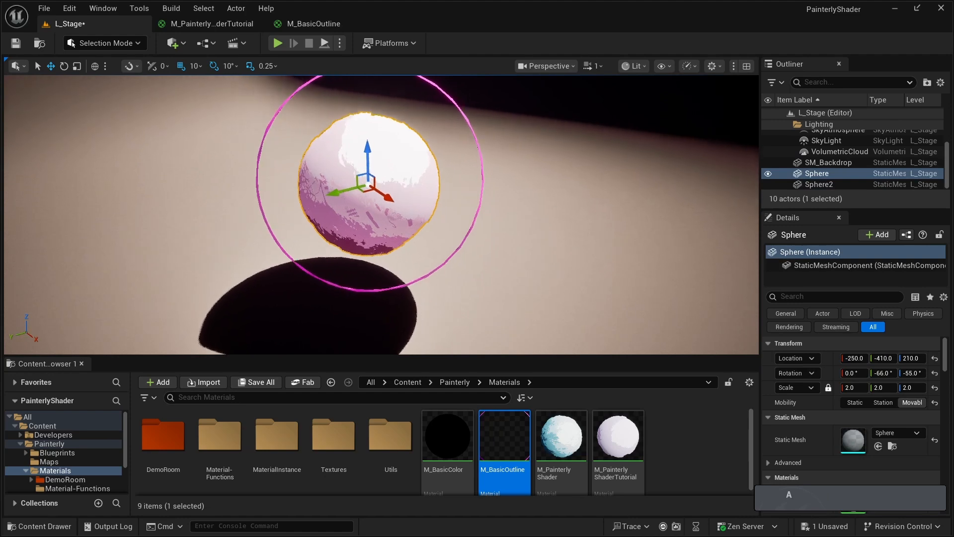
{"action": "left_click", "coordinate": [420, 276], "text": "shift"}
{"action": "mouse_move", "coordinate": [328, 196]}
{"action": "left_mouse_down"}
{"action": "mouse_move", "coordinate": [302, 201]}
{"action": "mouse_move", "coordinate": [334, 194]}
{"action": "left_mouse_up"}
{"action": "key", "text": "ctrl+z"}
{"action": "left_click", "coordinate": [356, 238]}
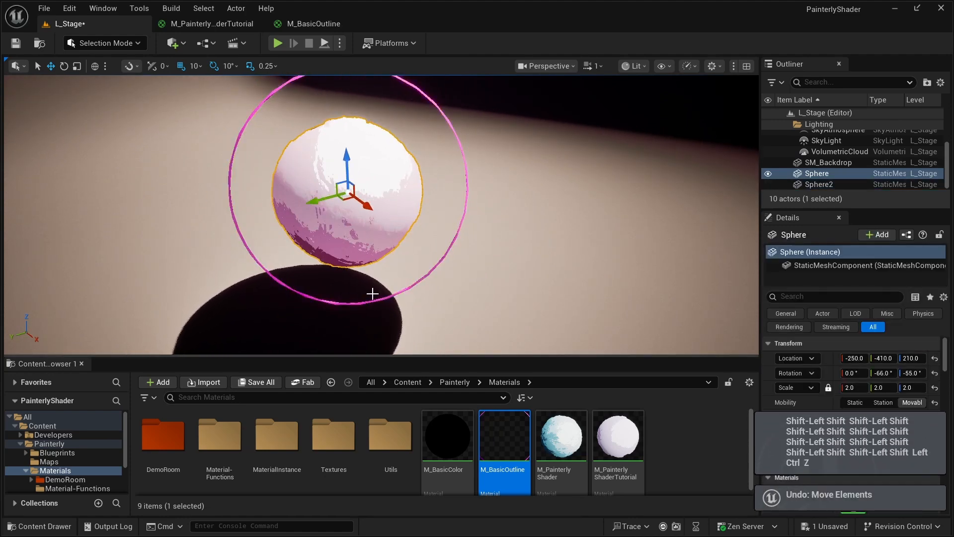
- Move the outline sphere along the Y axis to Y -120, clear of the painterly sphere
{"action": "left_click", "coordinate": [337, 303]}
{"action": "right_click_drag", "start_coordinate": [337, 303], "coordinate": [323, 310]}
{"action": "key", "text": "s"}
{"action": "left_click", "coordinate": [383, 262]}
{"action": "right_click_drag", "start_coordinate": [382, 261], "coordinate": [382, 240]}
{"action": "key", "text": "w"}
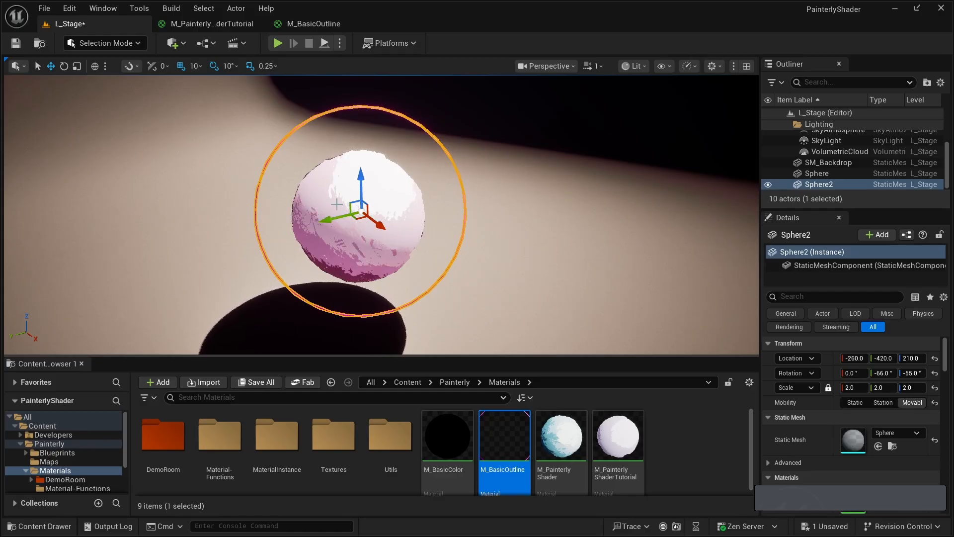
{"action": "left_click_drag", "start_coordinate": [325, 220], "coordinate": [77, 276]}
{"action": "key", "text": "d"}
{"action": "right_click_drag", "start_coordinate": [383, 200], "coordinate": [360, 251]}
{"action": "key", "text": "s"}
{"action": "key", "text": "a"}
{"action": "key", "text": "w"}
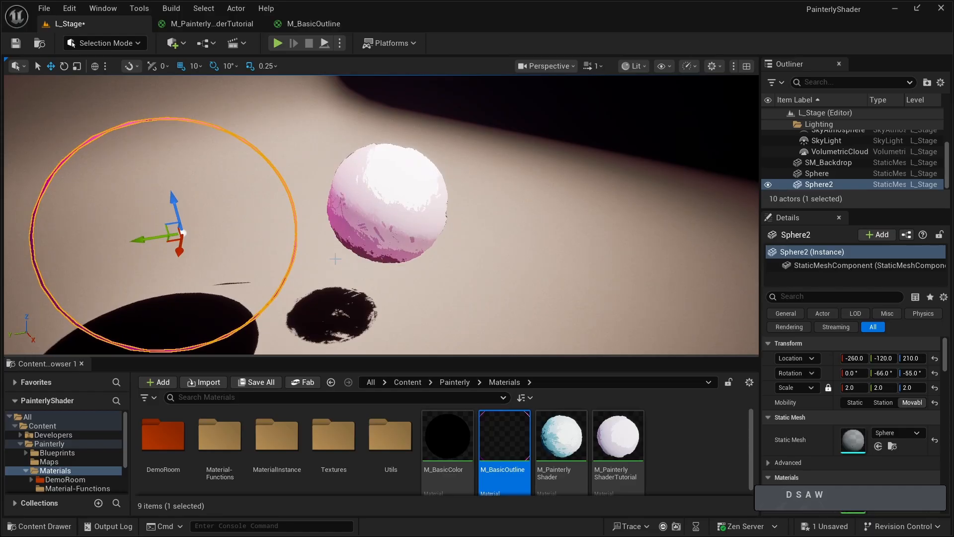
- Create an Actor Blueprint Class named BP_BasicOutline in the Blueprints folder and save everything
{"action": "left_click", "coordinate": [56, 454]}
{"action": "right_click", "coordinate": [330, 451]}
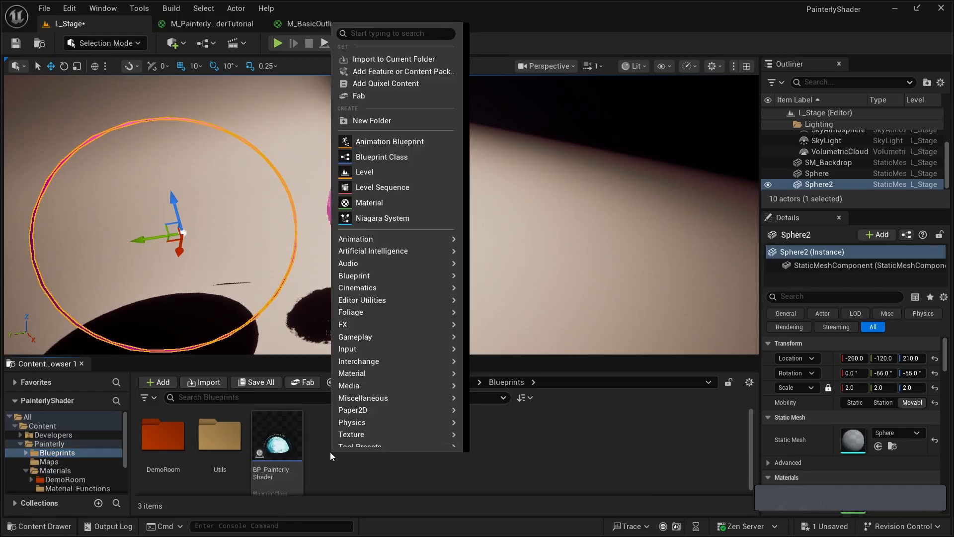
{"action": "left_click", "coordinate": [381, 158]}
{"action": "left_click", "coordinate": [357, 203]}
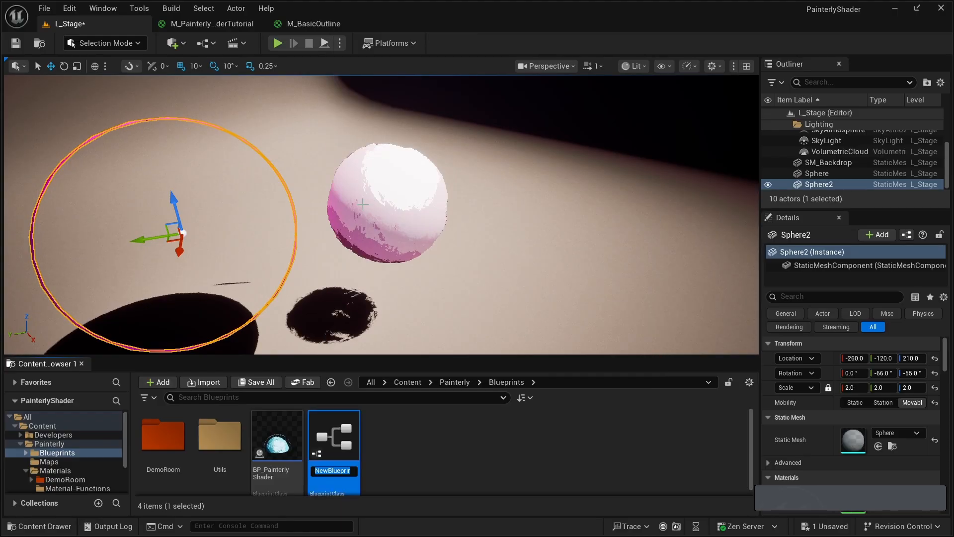
{"action": "type", "text": "BP_BasicOutline"}
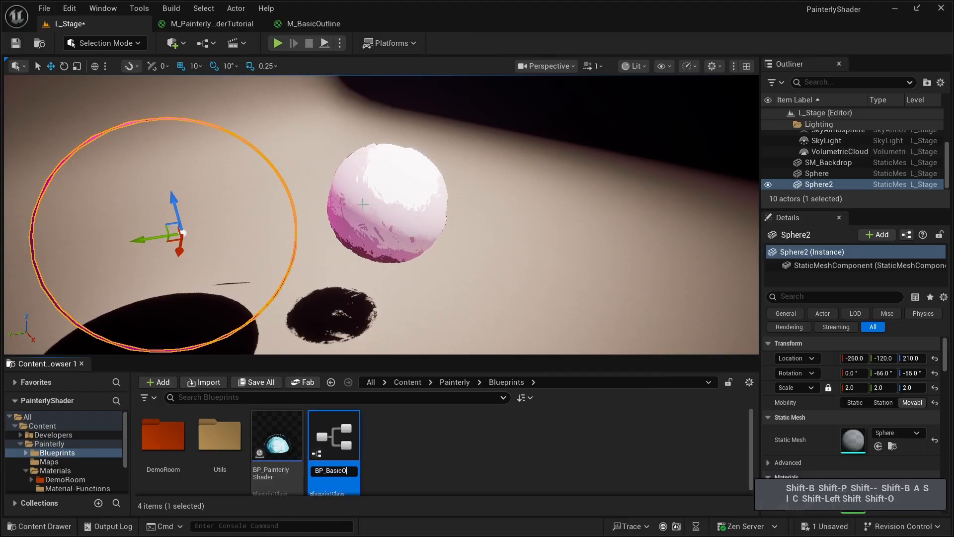
{"action": "key", "text": "Return"}
{"action": "key", "text": "ctrl+shift+s"}
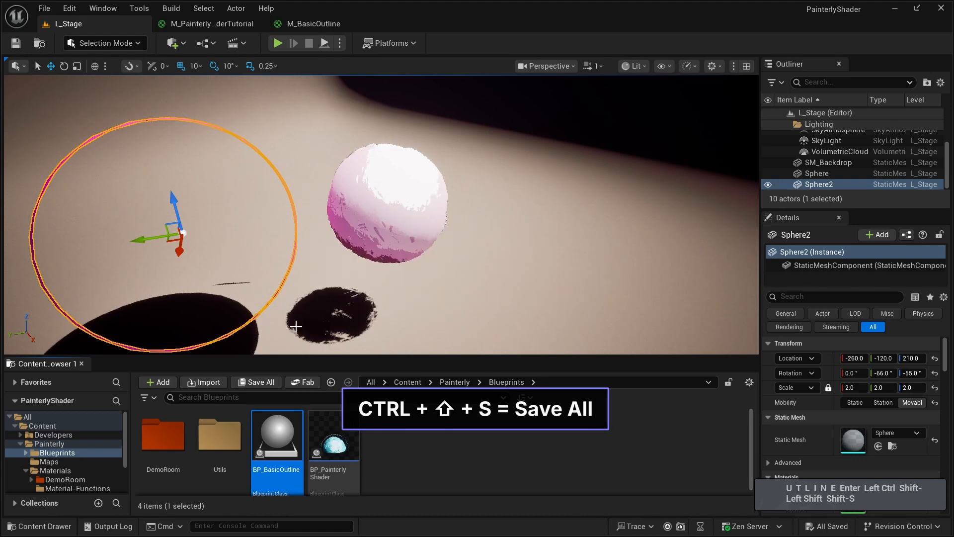
- Open BP_BasicOutline and add an Instanced Static Mesh component to it
{"action": "double_click", "coordinate": [280, 469]}
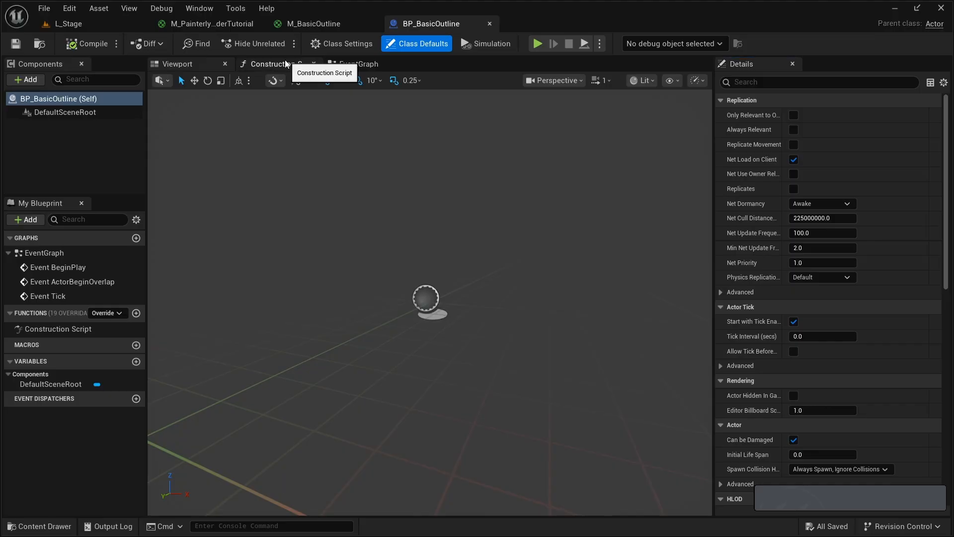
{"action": "left_click", "coordinate": [37, 102]}
{"action": "left_click", "coordinate": [28, 79]}
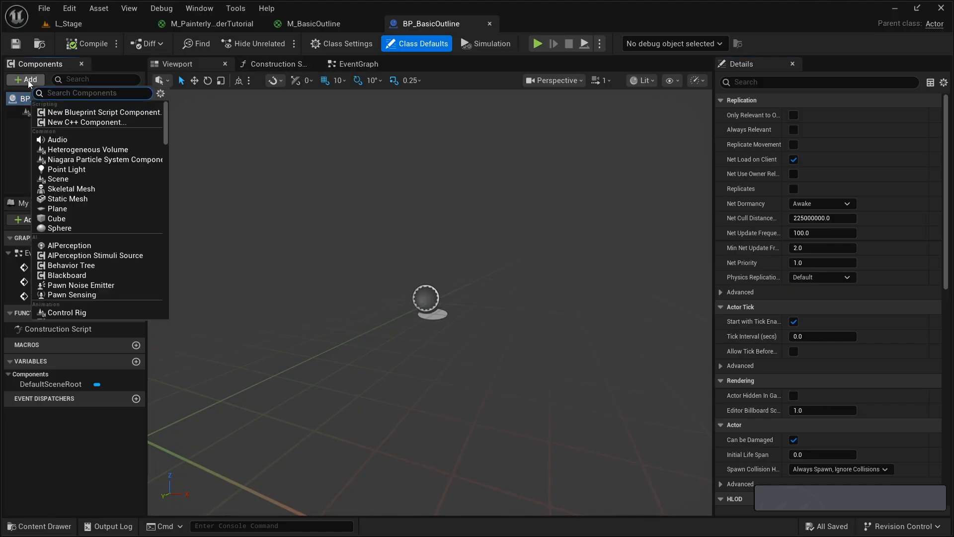
{"action": "type", "text": "instan"}
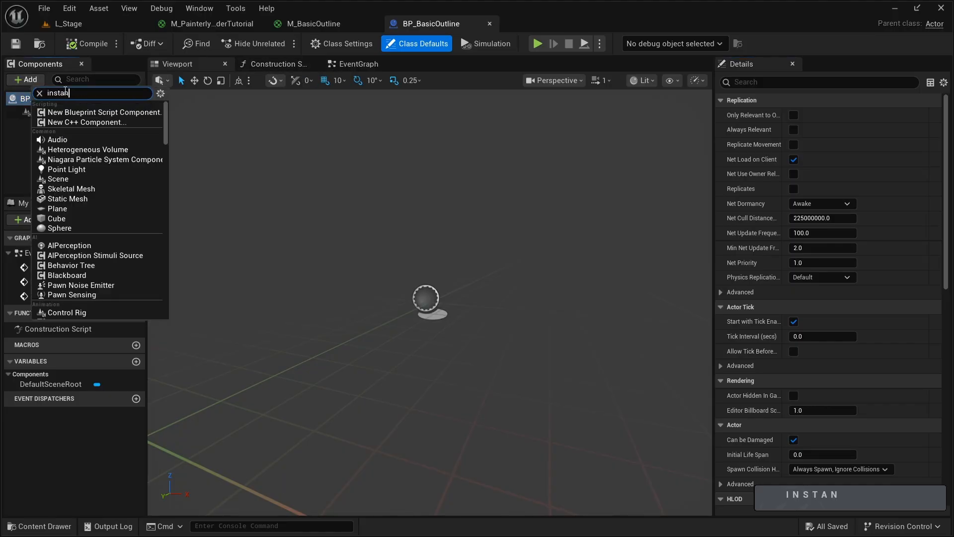
{"action": "type", "text": "ce"}
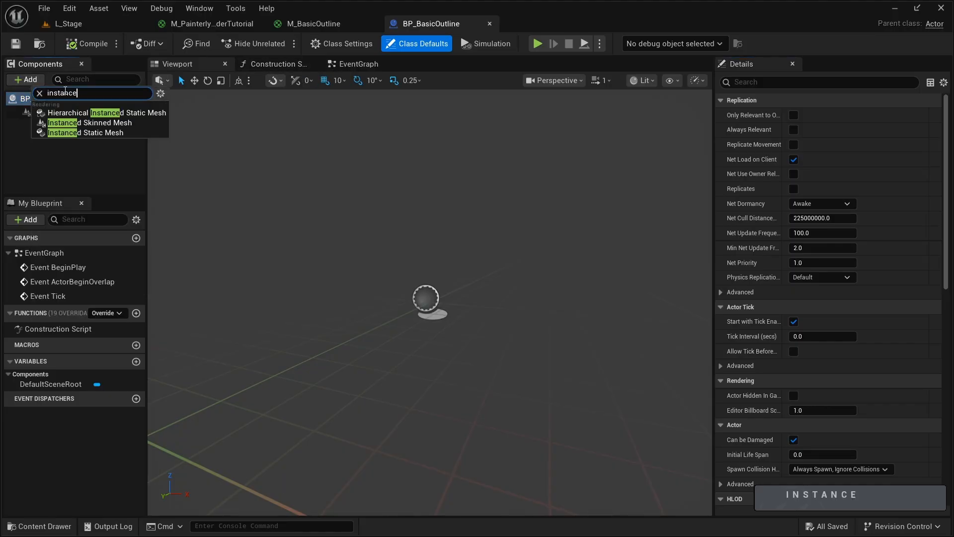
{"action": "left_click", "coordinate": [90, 132]}
- Assign the Sphere mesh as the static mesh of the InstancedStaticMesh component
{"action": "left_click", "coordinate": [877, 292]}
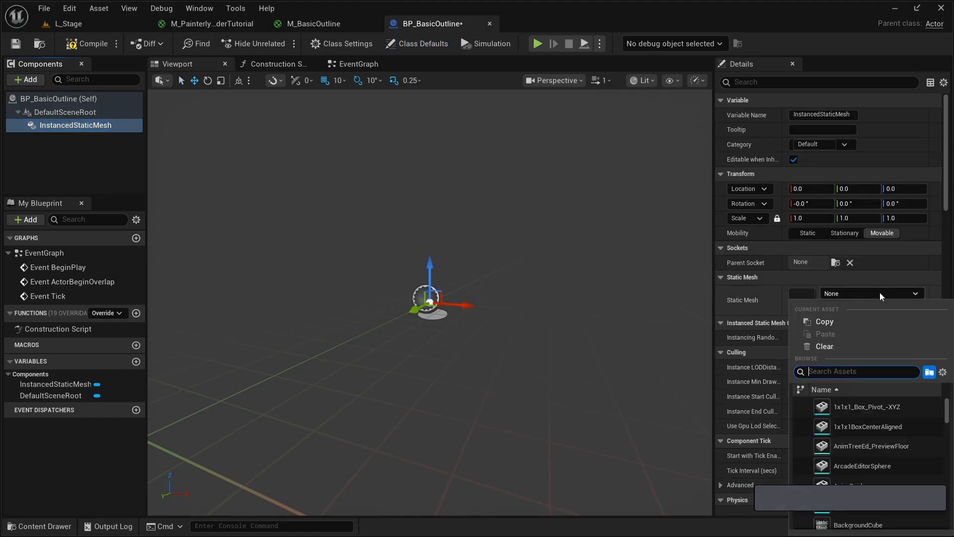
{"action": "type", "text": "sphere"}
{"action": "scroll", "coordinate": [878, 451], "scroll_direction": "down", "scroll_amount": 5}
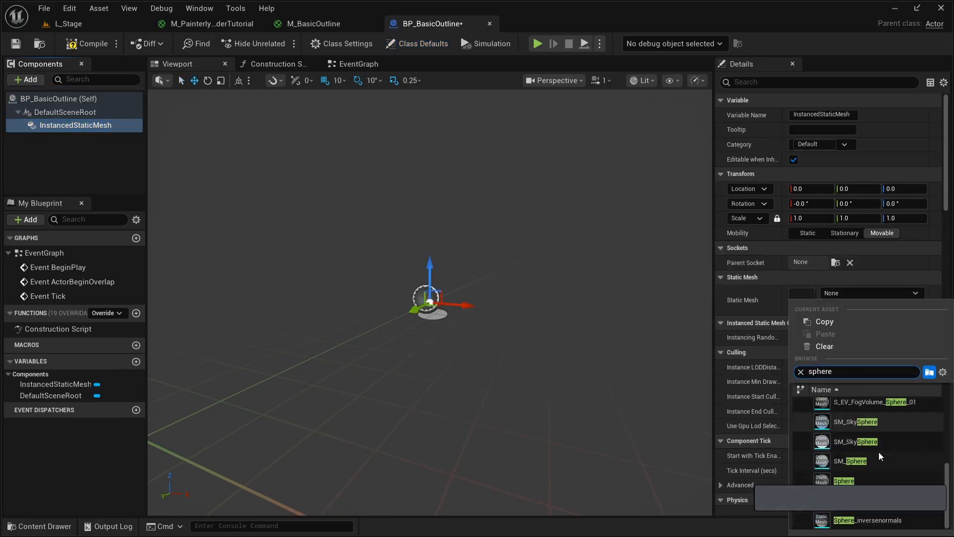
{"action": "left_click", "coordinate": [868, 478]}
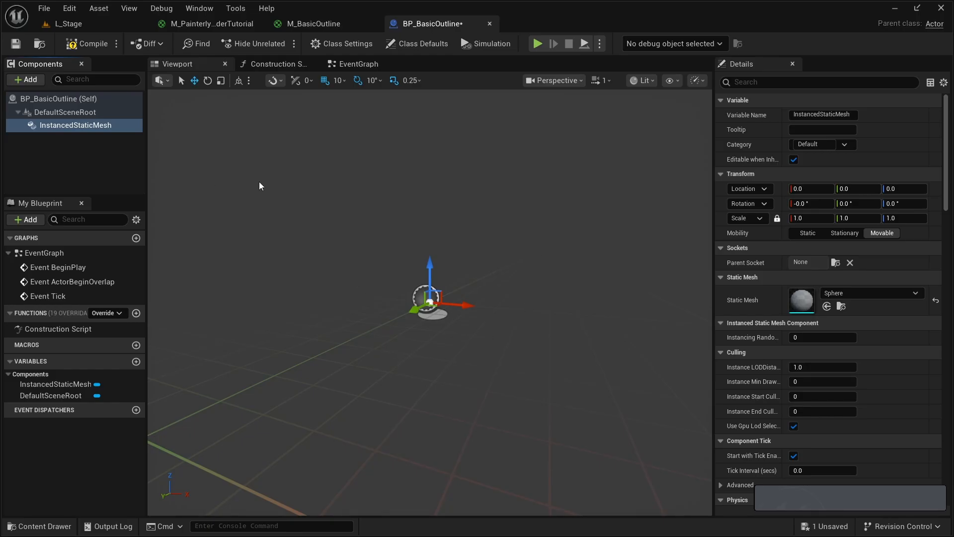
- In the Construction Script, add an Add Instance node targeting the Instanced Static Mesh and connect the script's execution to it
{"action": "left_click", "coordinate": [276, 67]}
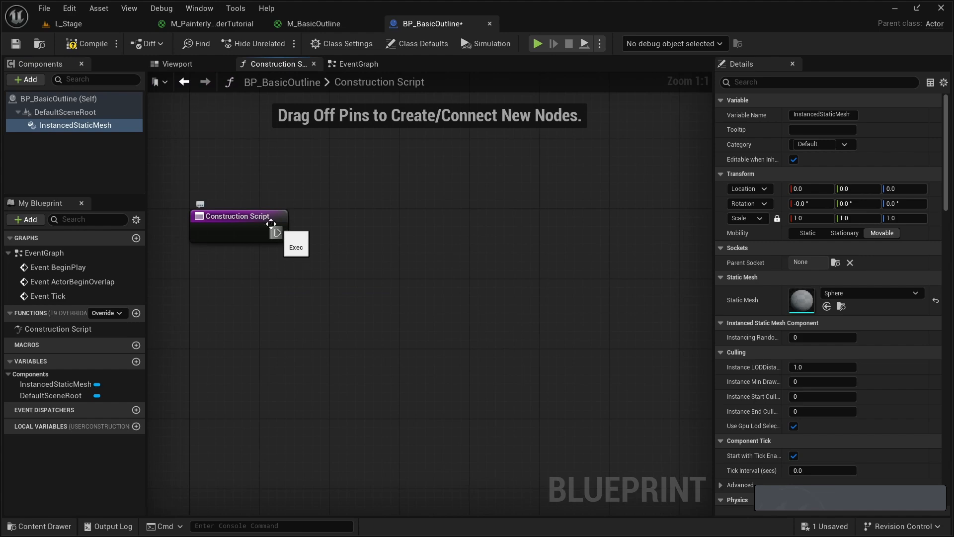
{"action": "left_click_drag", "start_coordinate": [75, 125], "coordinate": [288, 157]}
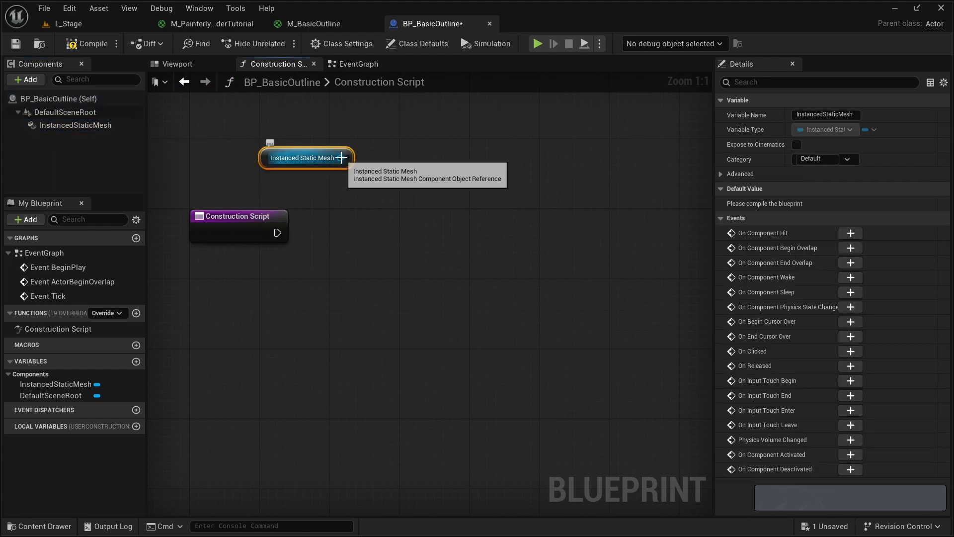
{"action": "left_click_drag", "start_coordinate": [350, 157], "coordinate": [360, 243]}
{"action": "type", "text": "add "}
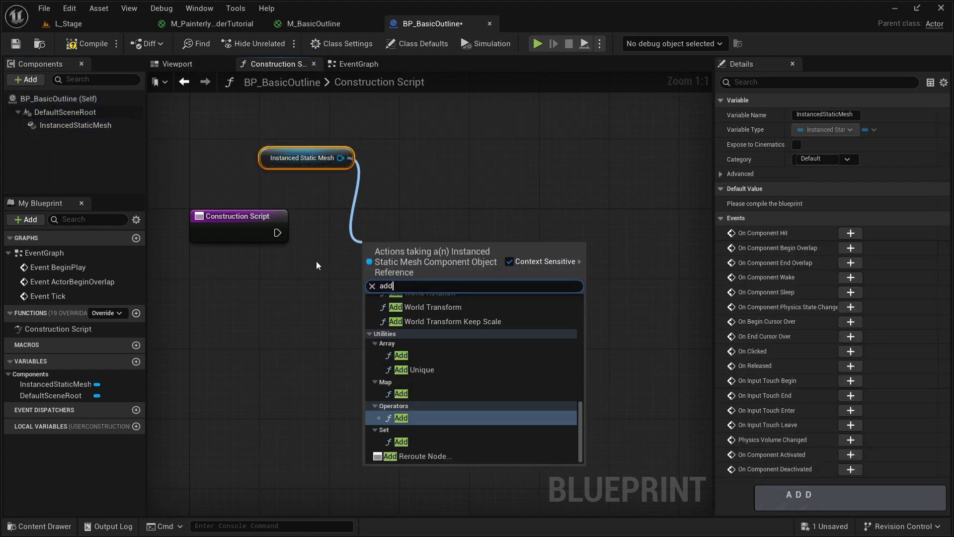
{"action": "type", "text": "ins"}
{"action": "key", "text": "Return"}
{"action": "left_click_drag", "start_coordinate": [278, 233], "coordinate": [374, 233]}
{"action": "right_click_drag", "start_coordinate": [283, 292], "coordinate": [353, 273]}
{"action": "left_click_drag", "start_coordinate": [333, 139], "coordinate": [316, 139]}
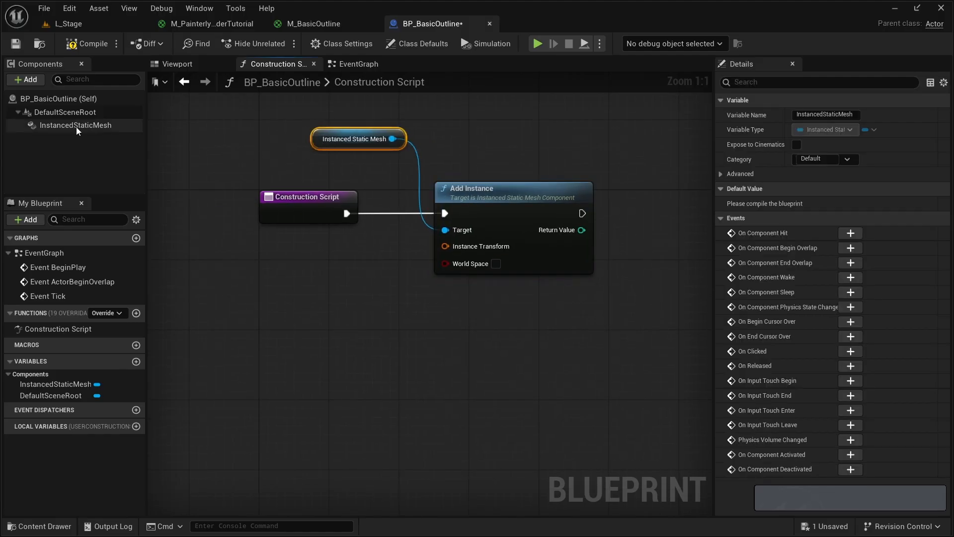
- Feed the Instanced Static Mesh's Get Relative Transform into Add Instance's Instance Transform, and check the compiled blueprint's 3D preview
{"action": "left_click_drag", "start_coordinate": [75, 125], "coordinate": [329, 347]}
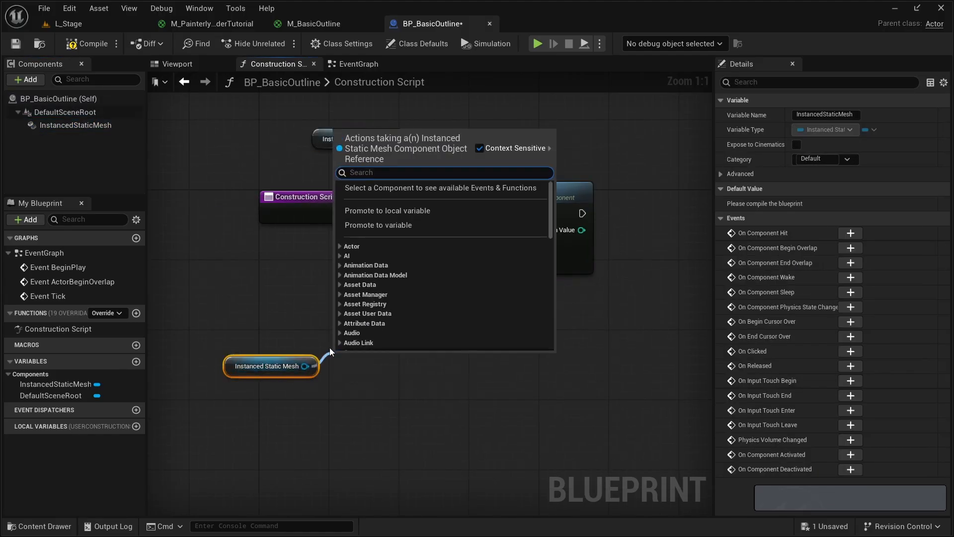
{"action": "type", "text": "get relativ"}
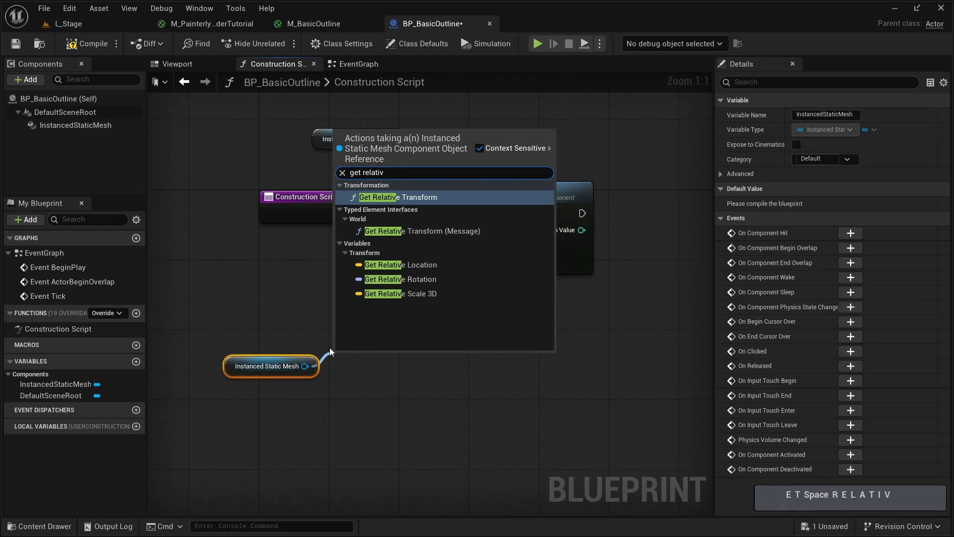
{"action": "key", "text": "Return"}
{"action": "left_click_drag", "start_coordinate": [431, 379], "coordinate": [445, 246]}
{"action": "left_click_drag", "start_coordinate": [193, 299], "coordinate": [225, 307]}
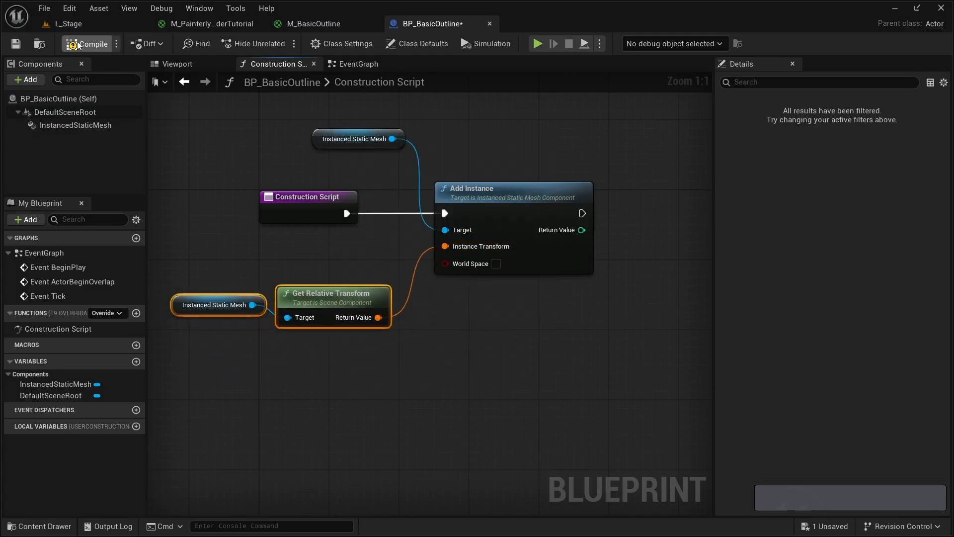
{"action": "left_click", "coordinate": [177, 64]}
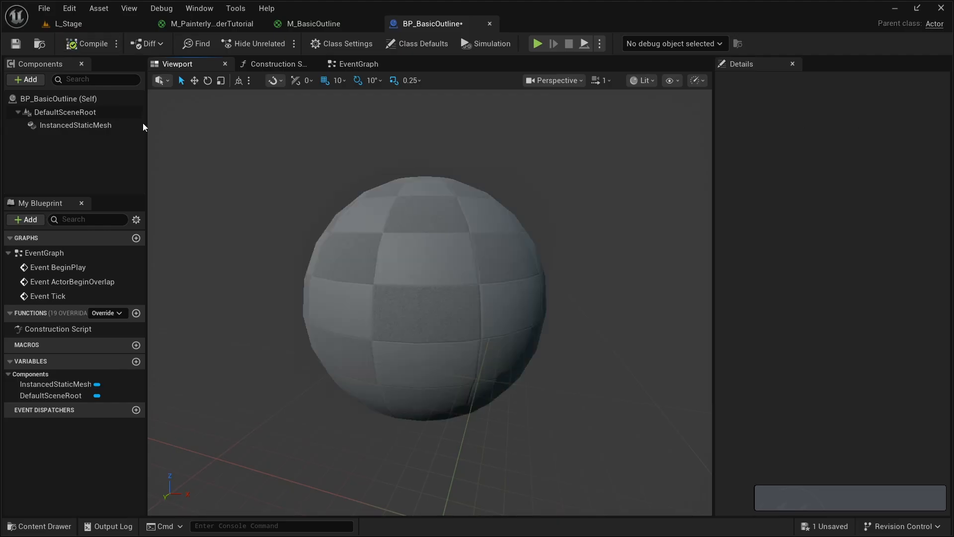
{"action": "key", "text": "w"}
{"action": "key", "text": "s"}
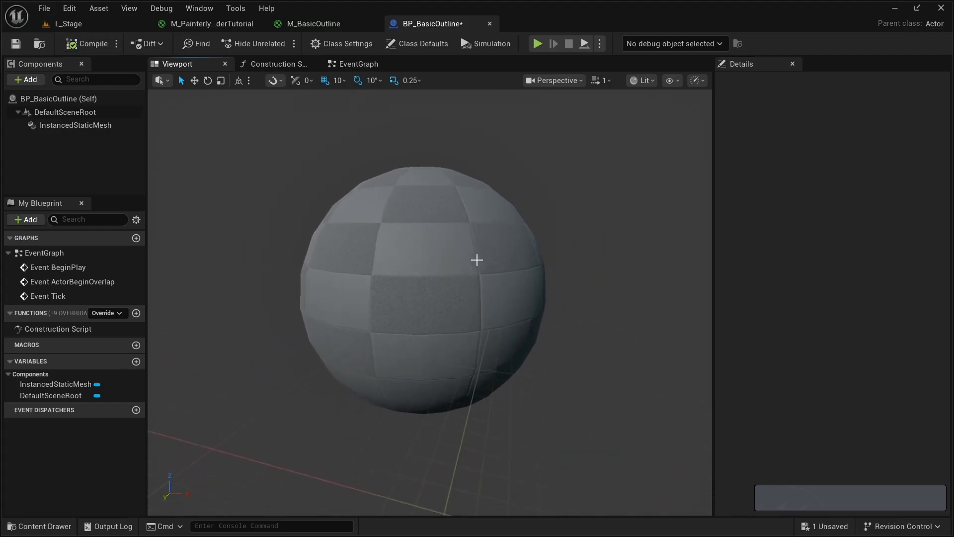
- Add a Set Custom Data Value node after Add Instance, with the Return Value feeding its Instance Index
{"action": "left_click", "coordinate": [278, 63]}
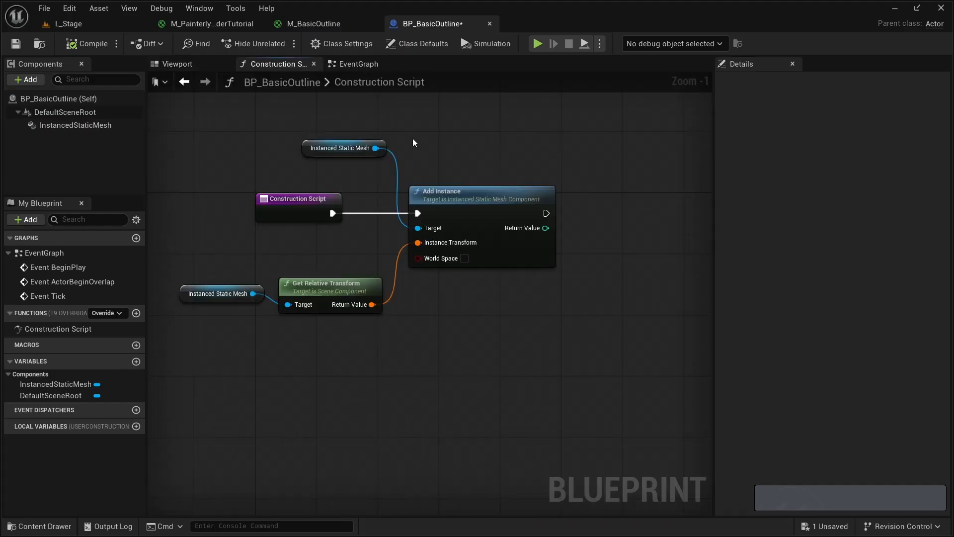
{"action": "right_click_drag", "start_coordinate": [483, 255], "coordinate": [329, 262]}
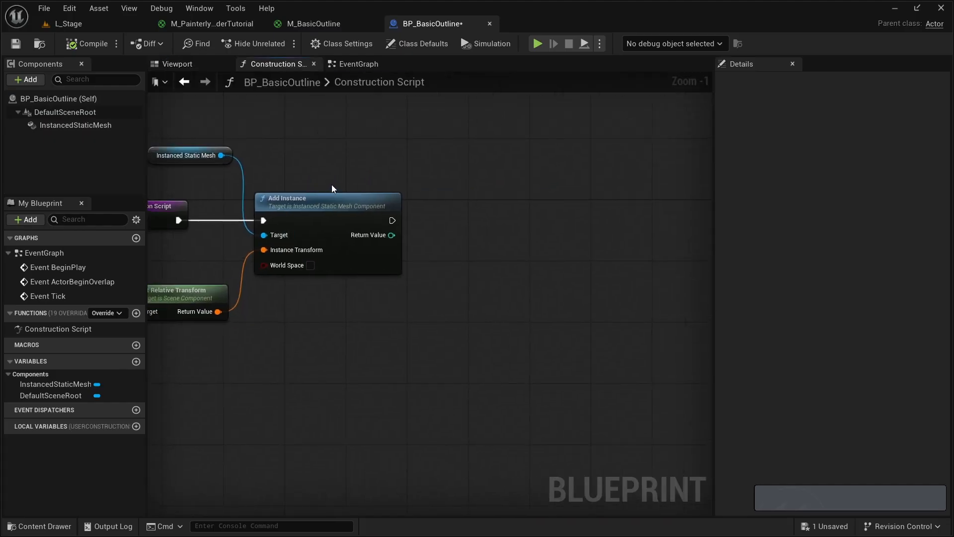
{"action": "right_click_drag", "start_coordinate": [332, 186], "coordinate": [365, 176]}
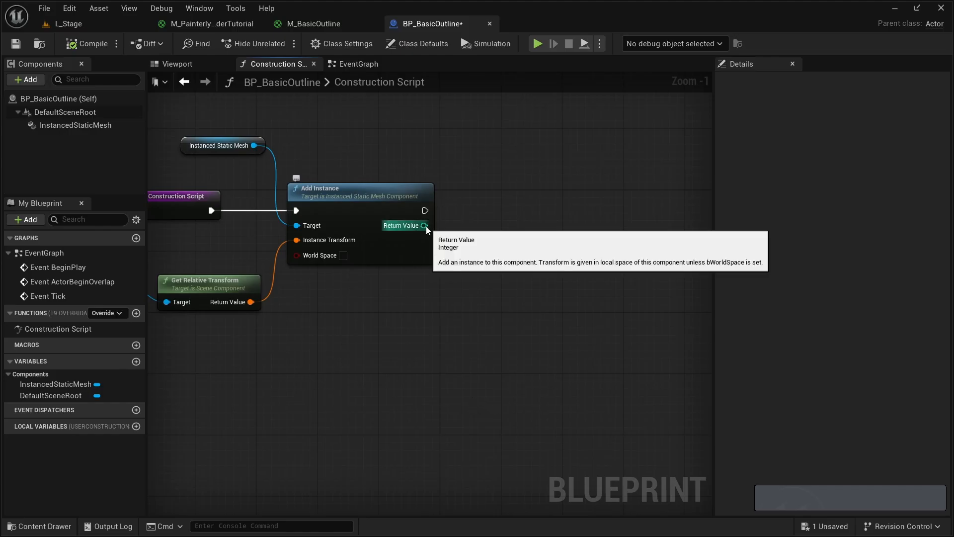
{"action": "left_click_drag", "start_coordinate": [425, 225], "coordinate": [465, 230]}
{"action": "type", "text": "set cu"}
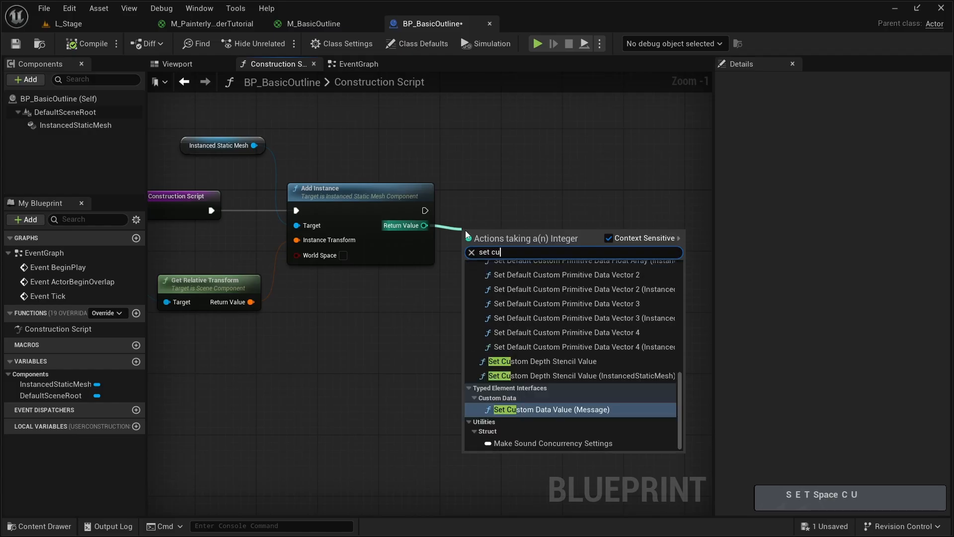
{"action": "type", "text": "stom data value"}
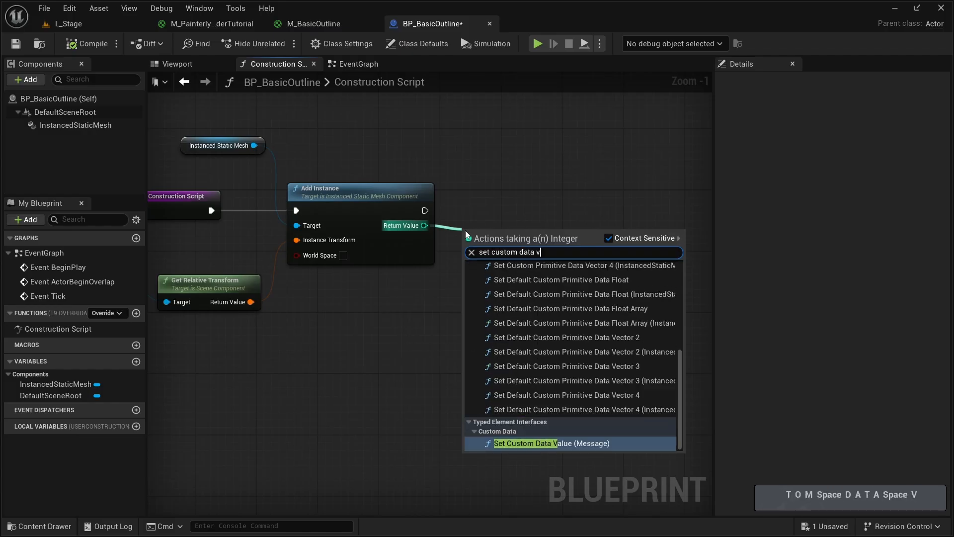
{"action": "key", "text": "Up"}
{"action": "key", "text": "Up"}
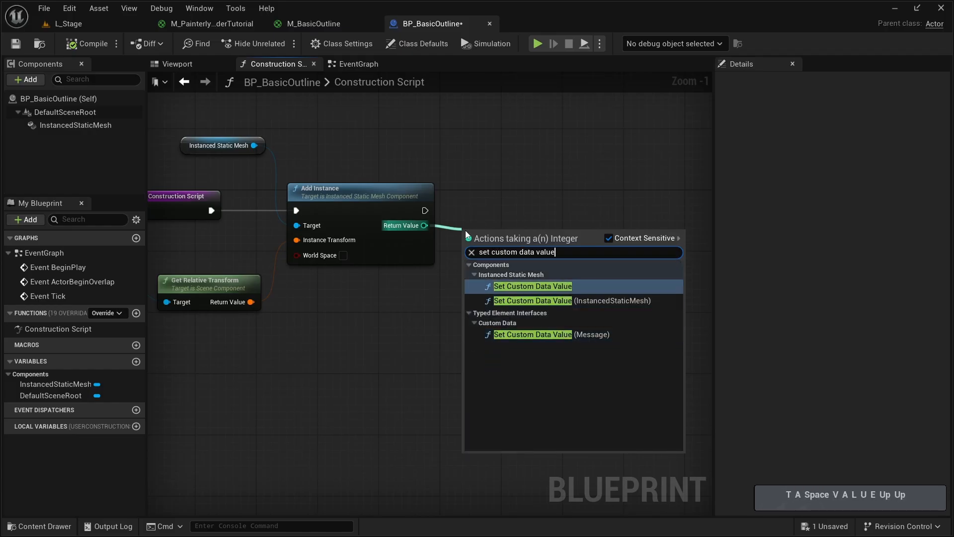
{"action": "key", "text": "Return"}
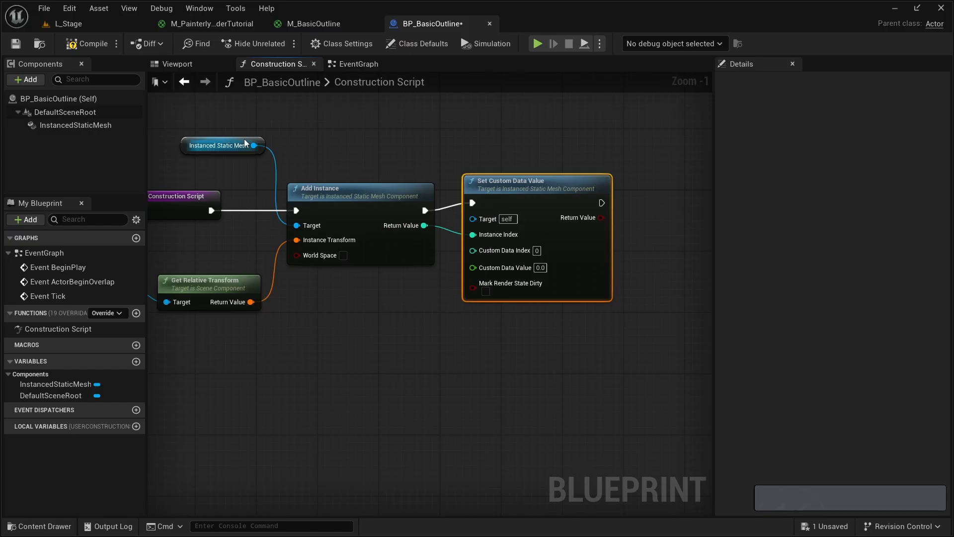
- Connect the Instanced Static Mesh reference to Set Custom Data Value's Target, routing the wire above the nodes through a reroute node
{"action": "left_click_drag", "start_coordinate": [254, 146], "coordinate": [473, 218]}
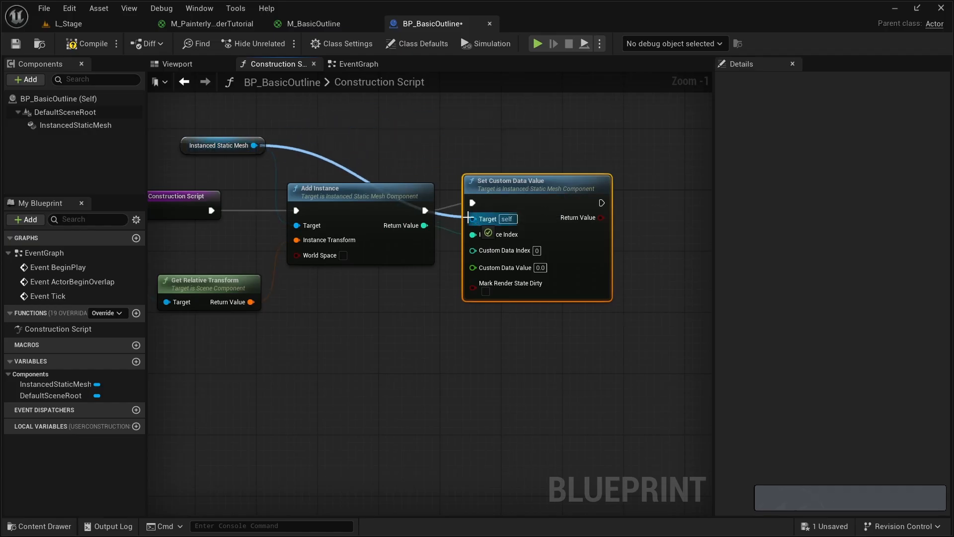
{"action": "double_click", "coordinate": [303, 151]}
{"action": "double_click", "coordinate": [306, 153]}
{"action": "left_click_drag", "start_coordinate": [306, 153], "coordinate": [421, 150]}
{"action": "right_click_drag", "start_coordinate": [184, 151], "coordinate": [314, 138]}
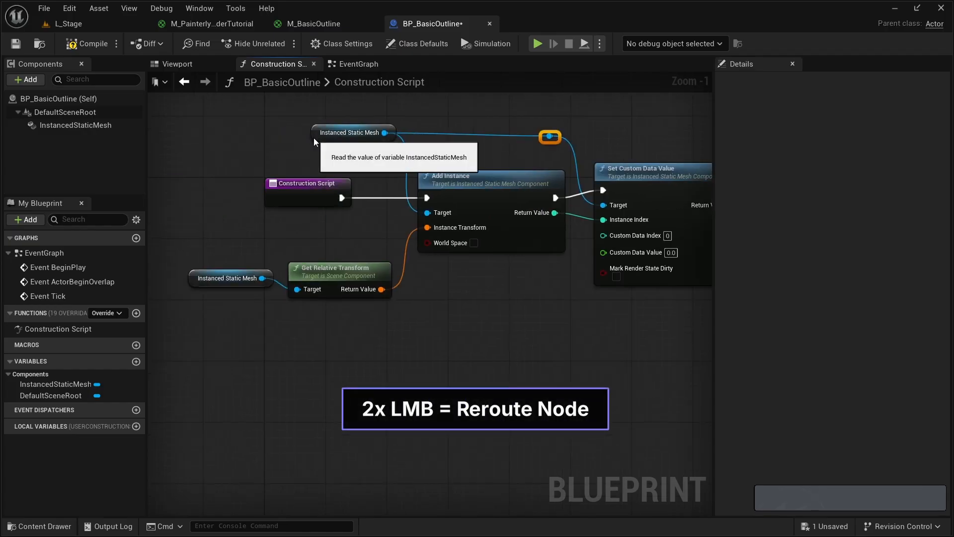
{"action": "left_click_drag", "start_coordinate": [314, 139], "coordinate": [307, 139]}
{"action": "left_click_drag", "start_coordinate": [244, 249], "coordinate": [325, 279]}
{"action": "left_click_drag", "start_coordinate": [326, 271], "coordinate": [295, 272]}
{"action": "left_click", "coordinate": [343, 223]}
{"action": "right_click_drag", "start_coordinate": [360, 172], "coordinate": [294, 164]}
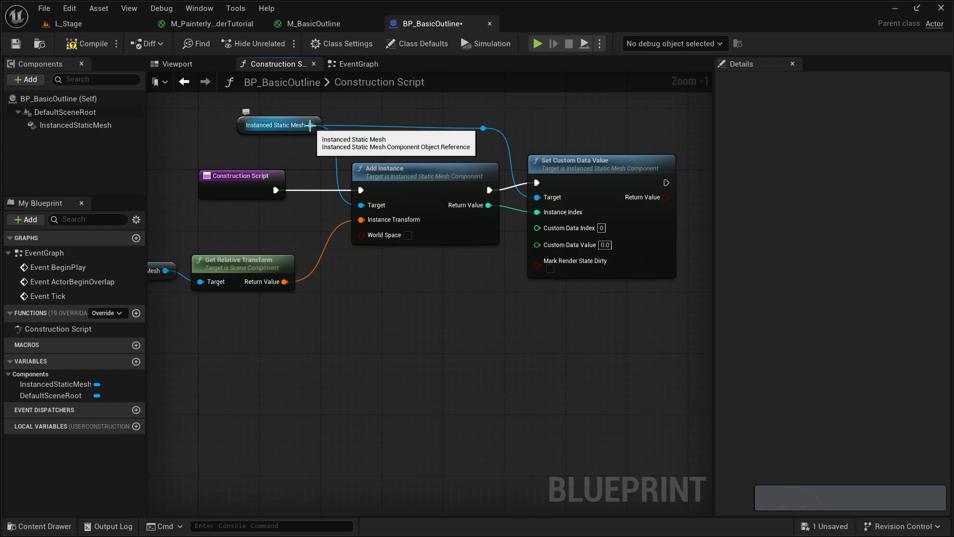
- Add a second Add Instance node below the first, targeting the same Instanced Static Mesh reference
{"action": "left_click_drag", "start_coordinate": [313, 125], "coordinate": [358, 329]}
{"action": "type", "text": "ad"}
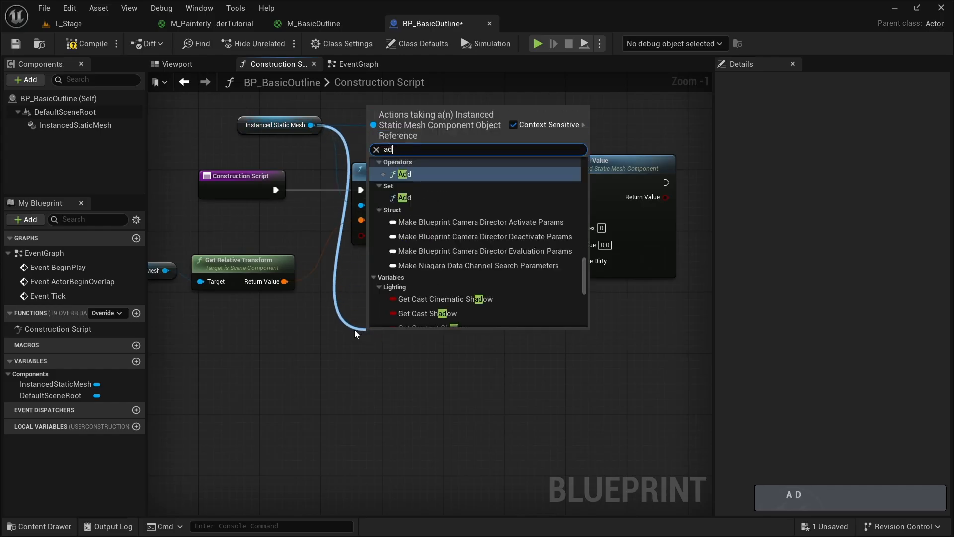
{"action": "type", "text": "d ins"}
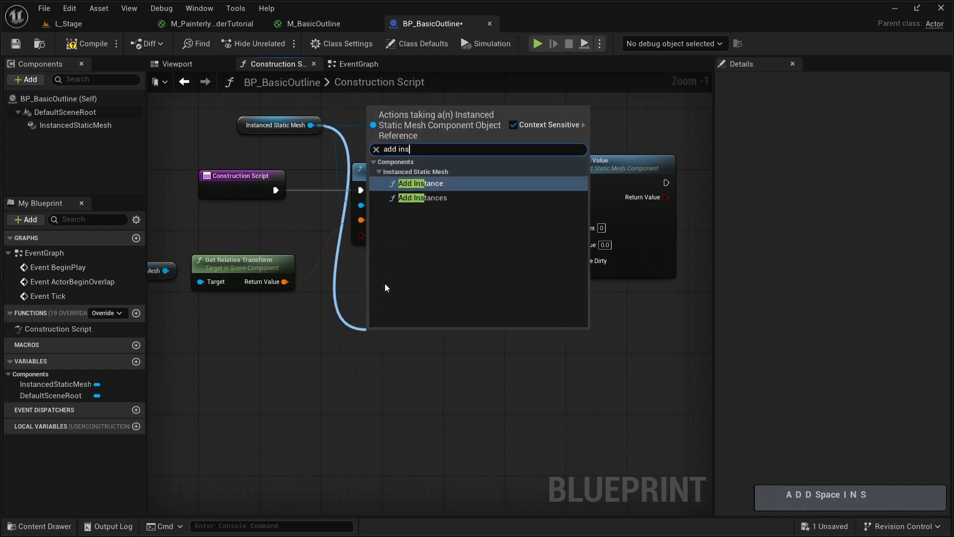
{"action": "key", "text": "Return"}
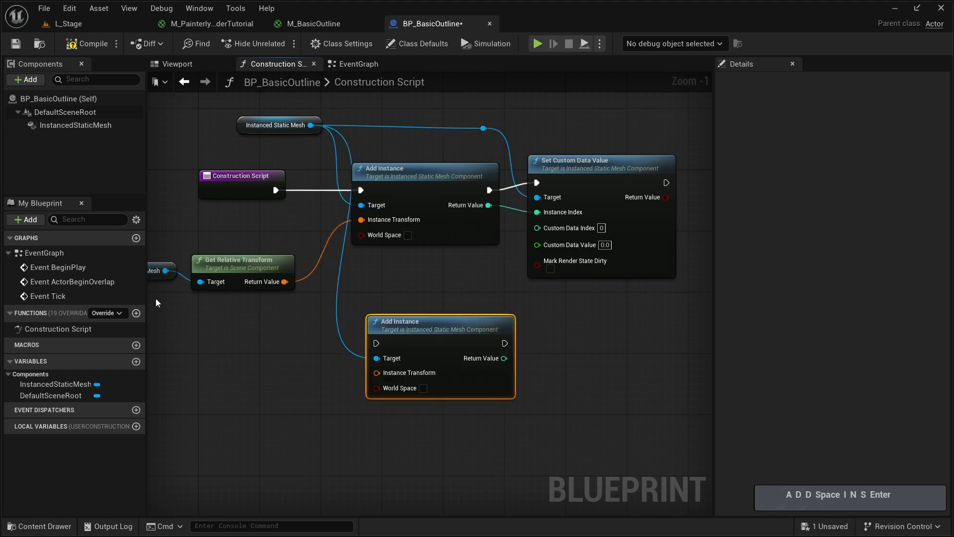
- Add a Break Transform node fed by Get Relative Transform's Return Value, and place both nodes clear of the Add Instance nodes
{"action": "right_click_drag", "start_coordinate": [156, 298], "coordinate": [314, 276]}
{"action": "left_click_drag", "start_coordinate": [314, 275], "coordinate": [207, 225]}
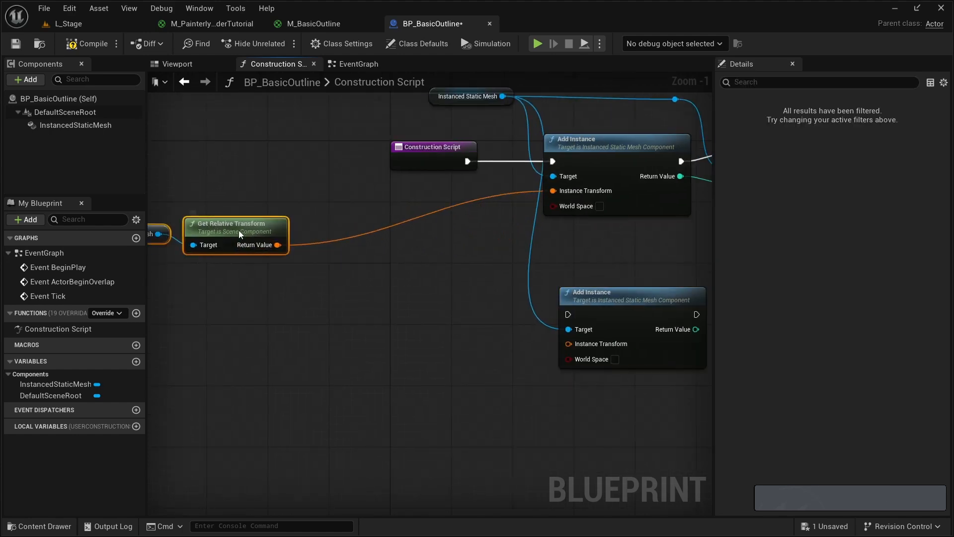
{"action": "left_click_drag", "start_coordinate": [270, 244], "coordinate": [277, 280]}
{"action": "type", "text": "break"}
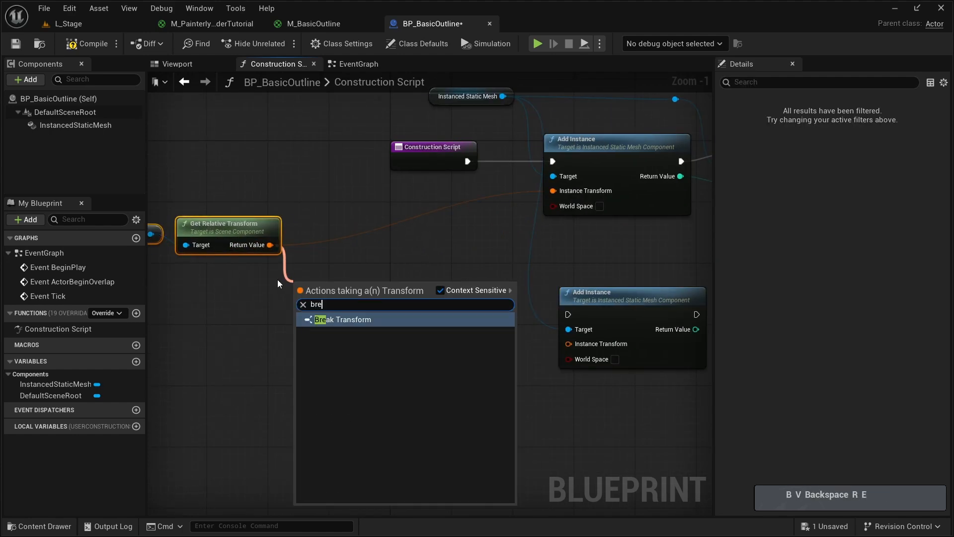
{"action": "key", "text": "Return"}
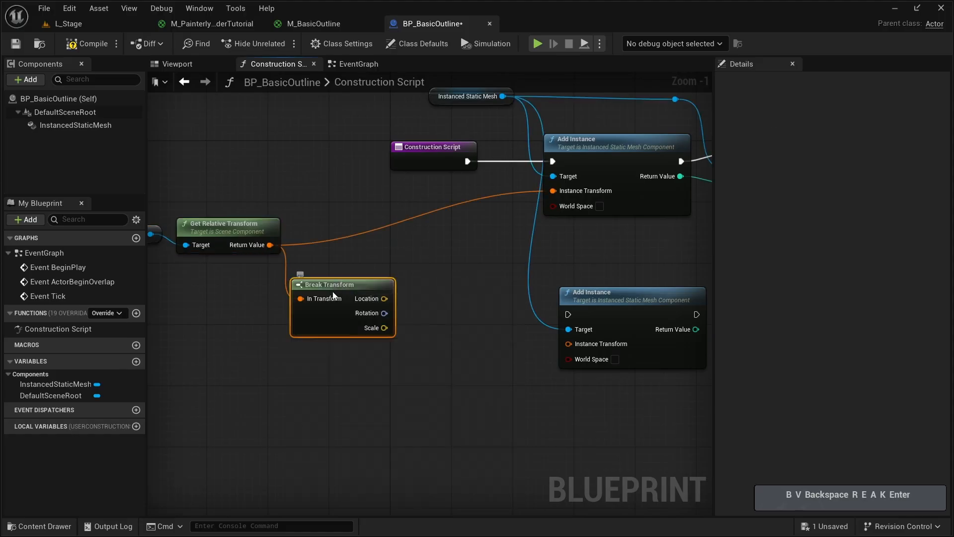
{"action": "left_click_drag", "start_coordinate": [308, 280], "coordinate": [276, 308]}
- Add a vector Add node fed by Break Transform's Location, and spread the transform nodes apart to make room
{"action": "left_click_drag", "start_coordinate": [353, 321], "coordinate": [378, 308]}
{"action": "type", "text": "add"}
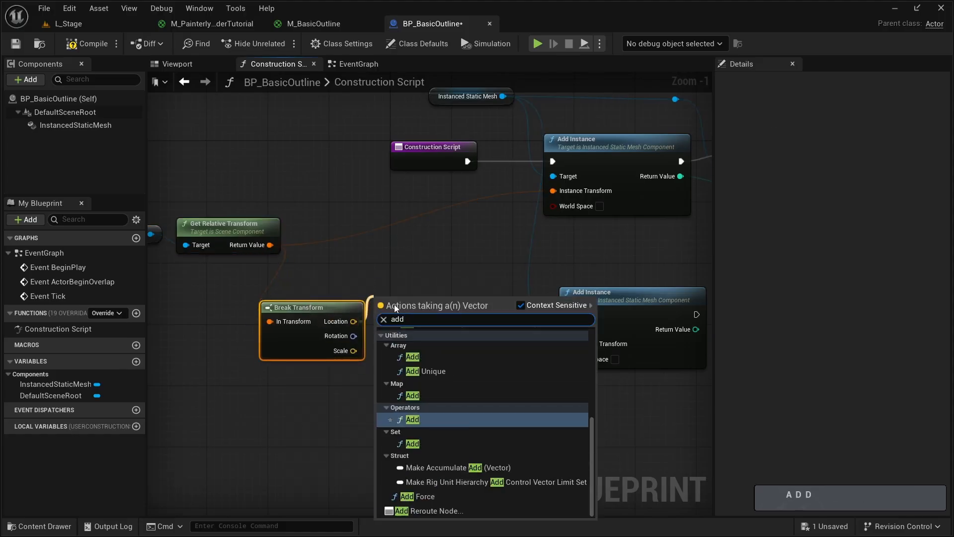
{"action": "left_click", "coordinate": [411, 422]}
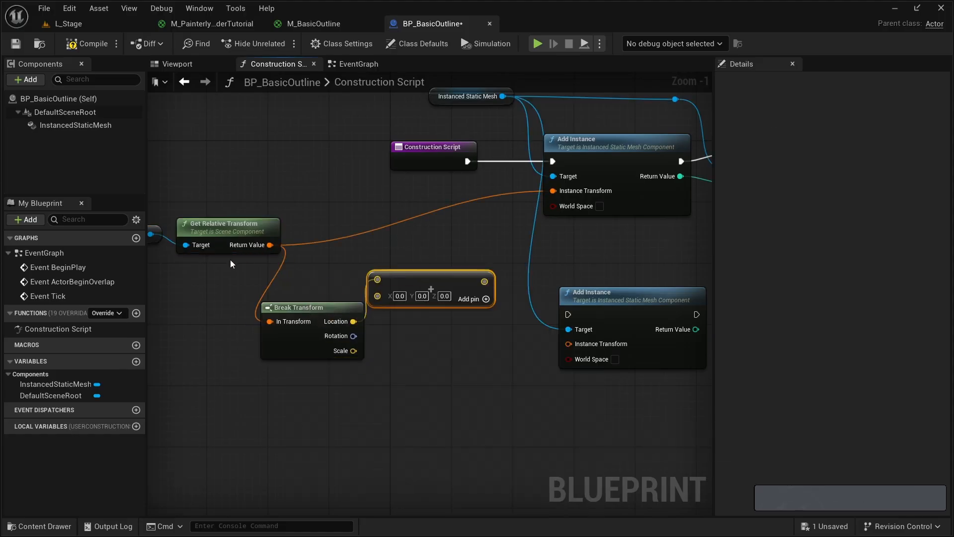
{"action": "right_click_drag", "start_coordinate": [230, 263], "coordinate": [299, 269]}
{"action": "mouse_move", "coordinate": [190, 195]}
{"action": "left_mouse_down"}
{"action": "mouse_move", "coordinate": [295, 243]}
{"action": "mouse_move", "coordinate": [204, 207]}
{"action": "left_mouse_up"}
{"action": "left_click_drag", "start_coordinate": [309, 275], "coordinate": [472, 343]}
{"action": "left_click_drag", "start_coordinate": [392, 315], "coordinate": [332, 315]}
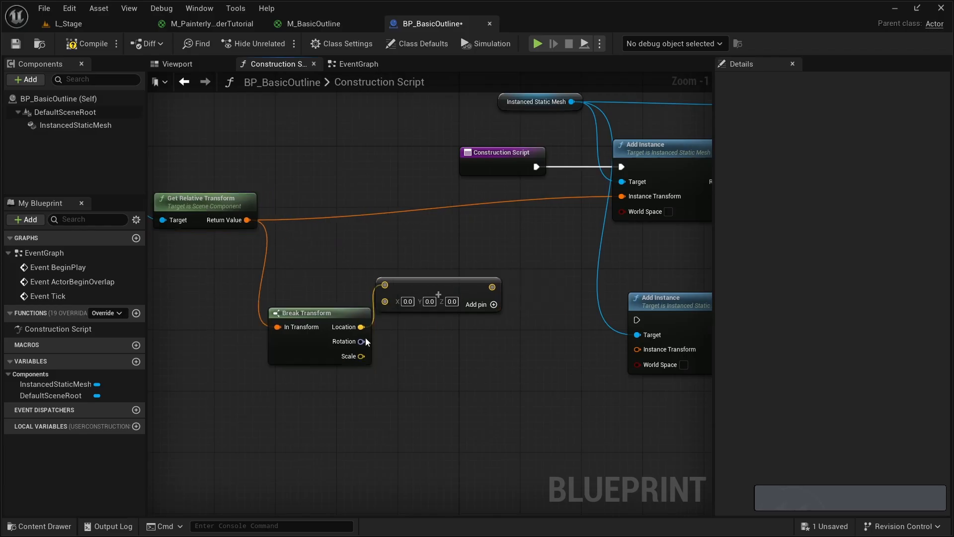
- Create a Make Transform node and place it between the vector Add node and the second Add Instance
{"action": "right_click", "coordinate": [412, 355]}
{"action": "type", "text": "make"}
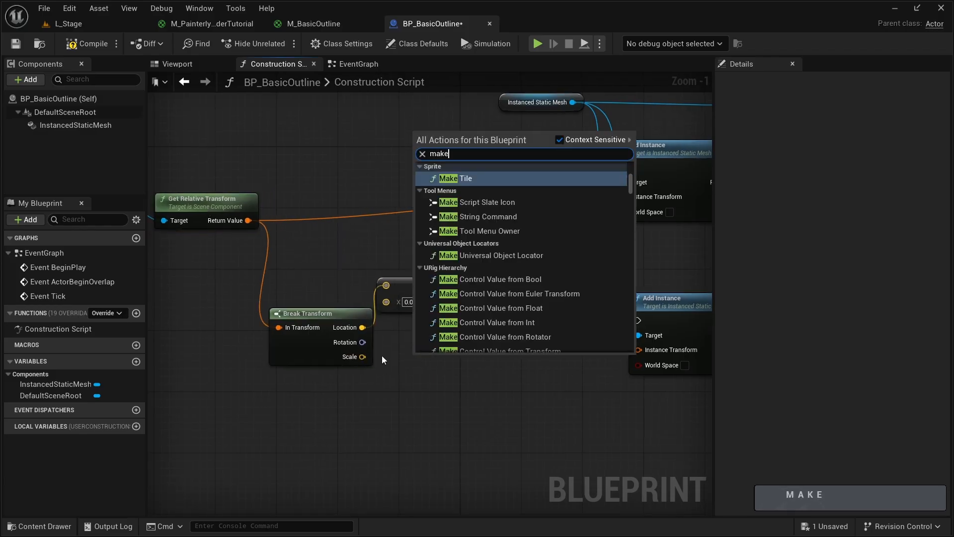
{"action": "type", "text": " tran"}
{"action": "key", "text": "Return"}
{"action": "right_click_drag", "start_coordinate": [450, 328], "coordinate": [531, 296]}
{"action": "scroll", "coordinate": [383, 298], "scroll_direction": "down", "scroll_amount": 1}
{"action": "left_click_drag", "start_coordinate": [192, 158], "coordinate": [552, 298]}
{"action": "left_click_drag", "start_coordinate": [523, 263], "coordinate": [443, 257]}
{"action": "left_click", "coordinate": [477, 299]}
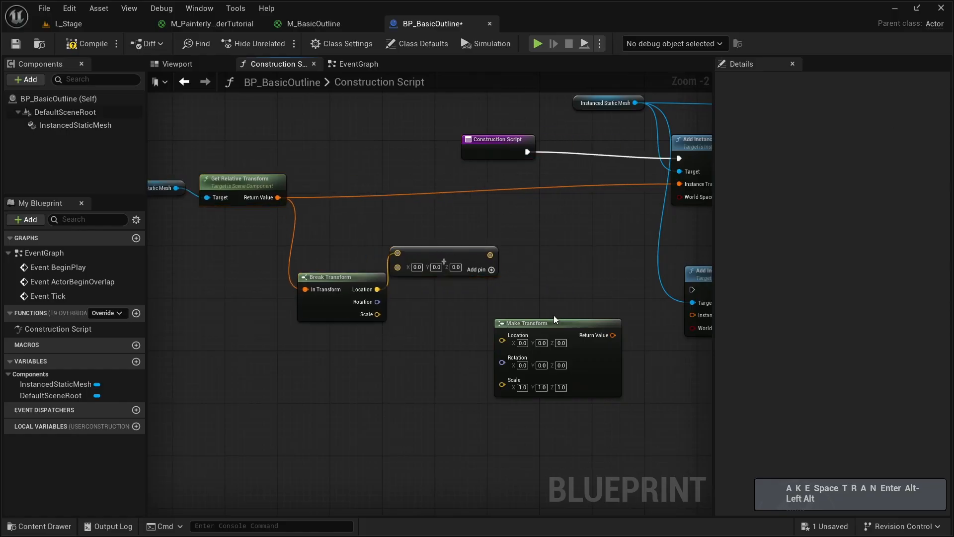
{"action": "left_click_drag", "start_coordinate": [545, 325], "coordinate": [570, 264]}
- Wire the summed Location plus the broken Rotation and Scale into Make Transform, and its Return Value into the second Add Instance's Instance Transform
{"action": "left_click_drag", "start_coordinate": [490, 255], "coordinate": [533, 279]}
{"action": "left_click_drag", "start_coordinate": [377, 301], "coordinate": [571, 304]}
{"action": "right_click_drag", "start_coordinate": [571, 304], "coordinate": [330, 314]}
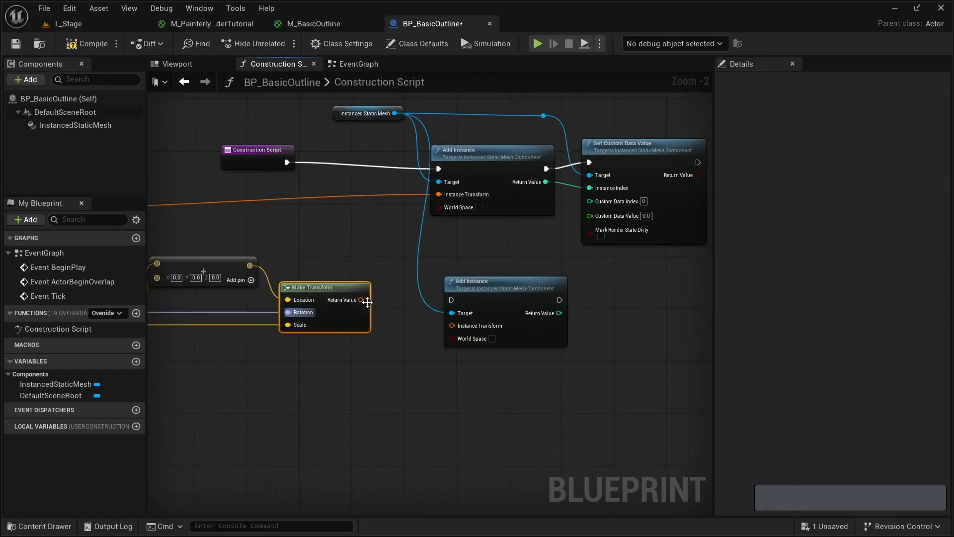
{"action": "left_click_drag", "start_coordinate": [361, 300], "coordinate": [446, 329]}
- Connect Set Custom Data Value's execution output to the second Add Instance's execution input
{"action": "right_click_drag", "start_coordinate": [227, 349], "coordinate": [404, 342]}
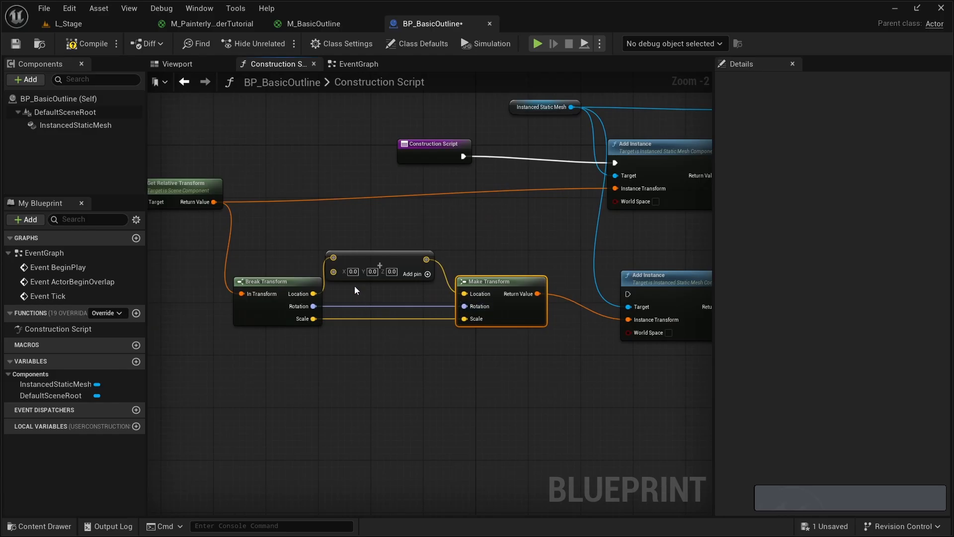
{"action": "right_click_drag", "start_coordinate": [501, 283], "coordinate": [221, 299]}
{"action": "left_click_drag", "start_coordinate": [594, 172], "coordinate": [348, 309]}
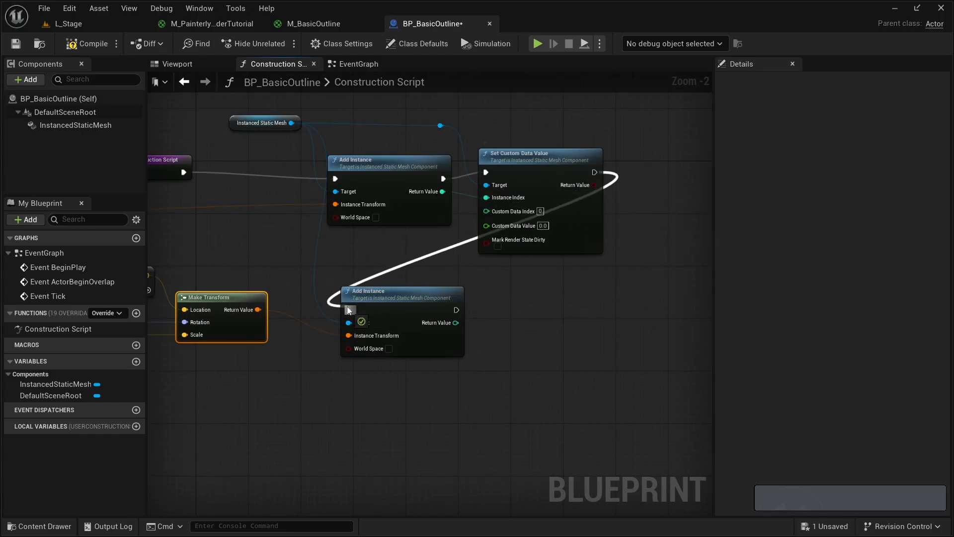
- Duplicate Set Custom Data Value beside the second Add Instance, wiring its execution input from that node and its Target from the reroute node
{"action": "left_click", "coordinate": [522, 159]}
{"action": "key", "text": "ctrl+d"}
{"action": "left_click_drag", "start_coordinate": [581, 289], "coordinate": [529, 289]}
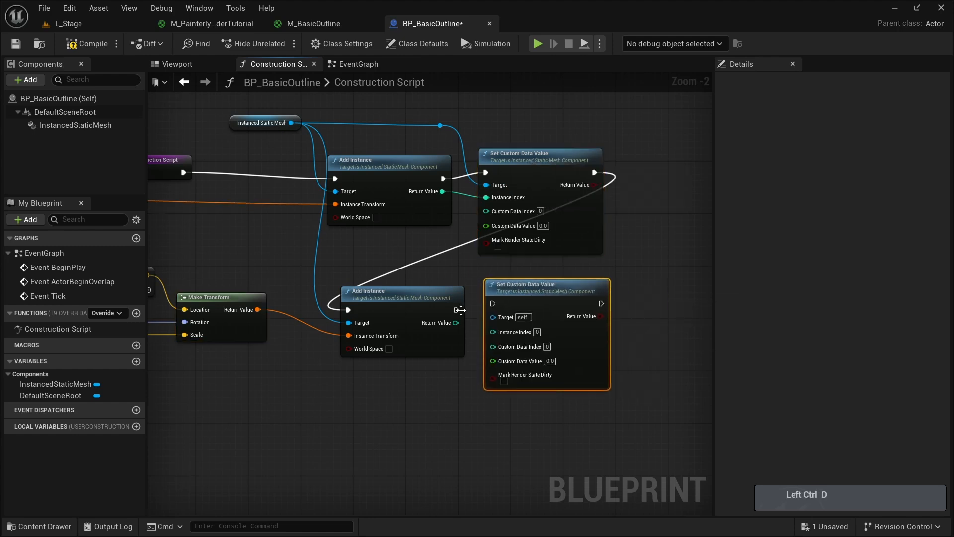
{"action": "left_click_drag", "start_coordinate": [456, 309], "coordinate": [492, 303]}
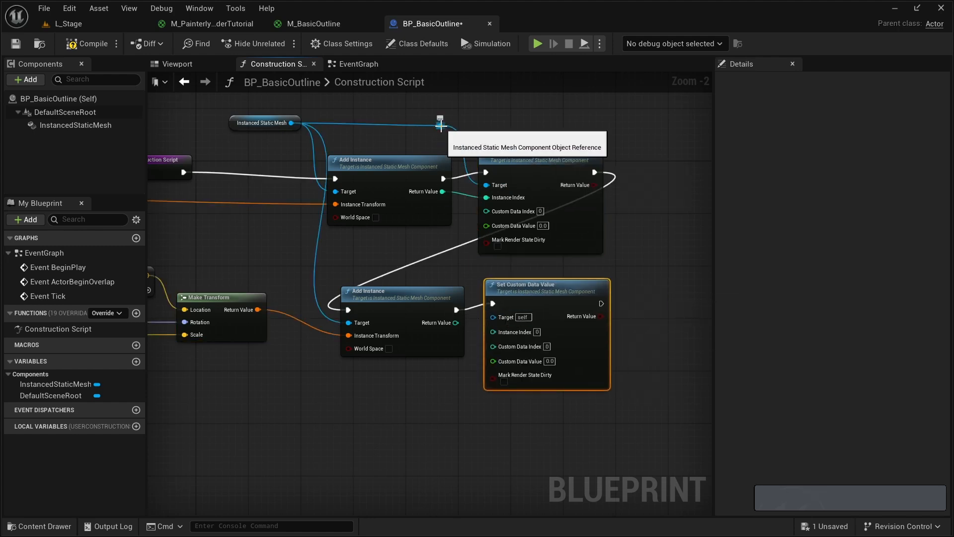
{"action": "left_click_drag", "start_coordinate": [440, 125], "coordinate": [492, 316]}
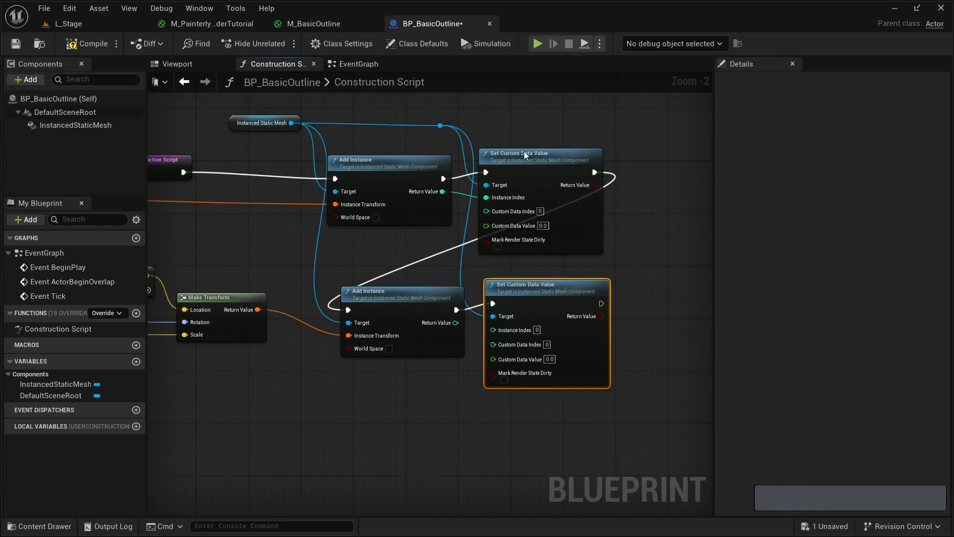
- Align both Set Custom Data Value nodes in a row with their Add Instance nodes, and save the blueprint
{"action": "left_click_drag", "start_coordinate": [527, 156], "coordinate": [572, 162]}
{"action": "left_click_drag", "start_coordinate": [494, 296], "coordinate": [540, 296]}
{"action": "left_click_drag", "start_coordinate": [402, 292], "coordinate": [394, 286]}
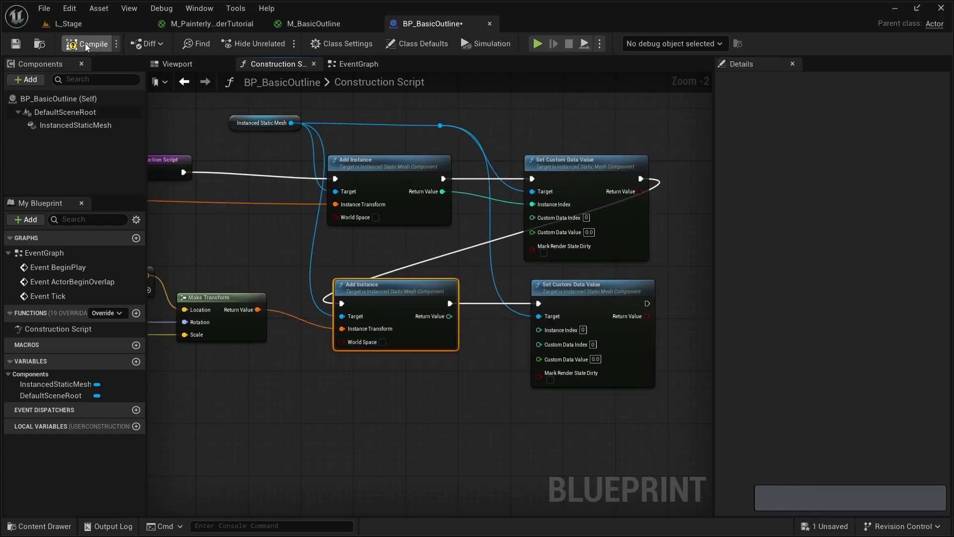
{"action": "left_click", "coordinate": [23, 43]}
- Set the vector Add node's X offset to 100 and check the sphere spacing in the 3D preview
{"action": "right_click_drag", "start_coordinate": [233, 249], "coordinate": [442, 236]}
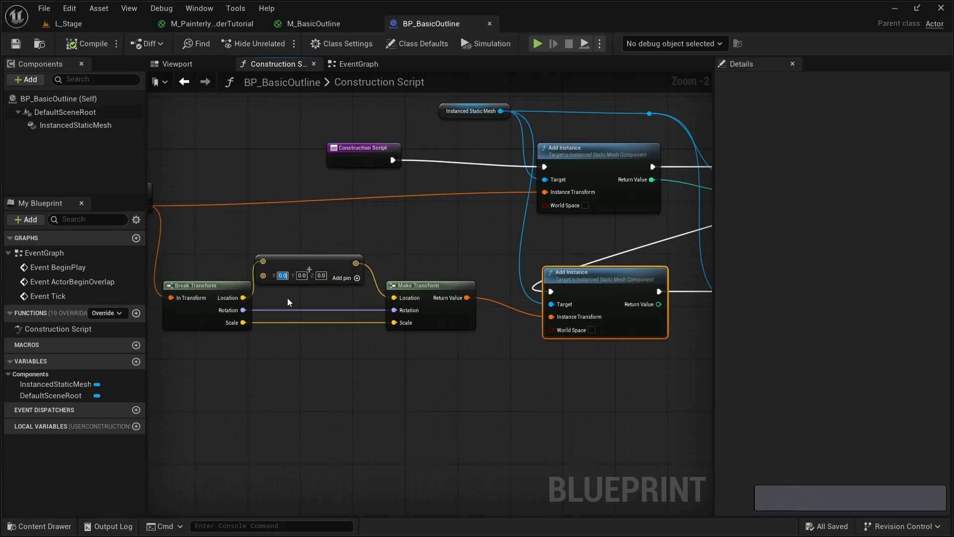
{"action": "type", "text": "100"}
{"action": "key", "text": "Return"}
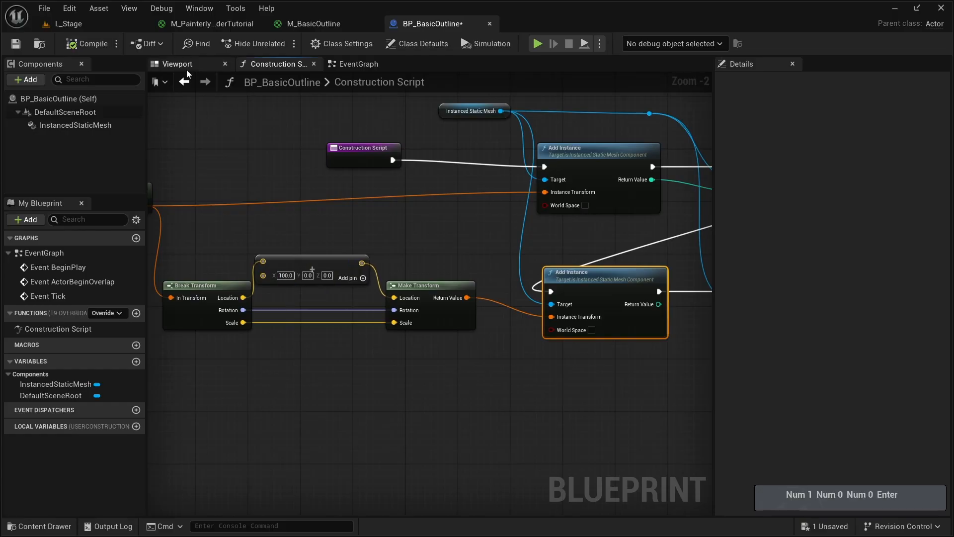
{"action": "left_click", "coordinate": [184, 65]}
{"action": "key", "text": "a"}
{"action": "key", "text": "s"}
{"action": "key", "text": "d"}
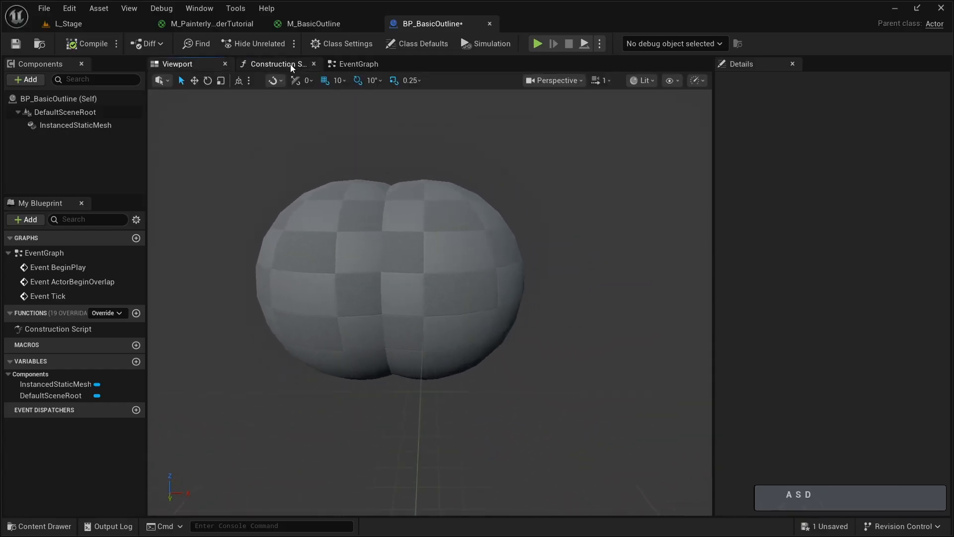
- Try 250 as the vector Add node's X offset, and settle on 500
{"action": "left_click", "coordinate": [292, 68]}
{"action": "type", "text": "250"}
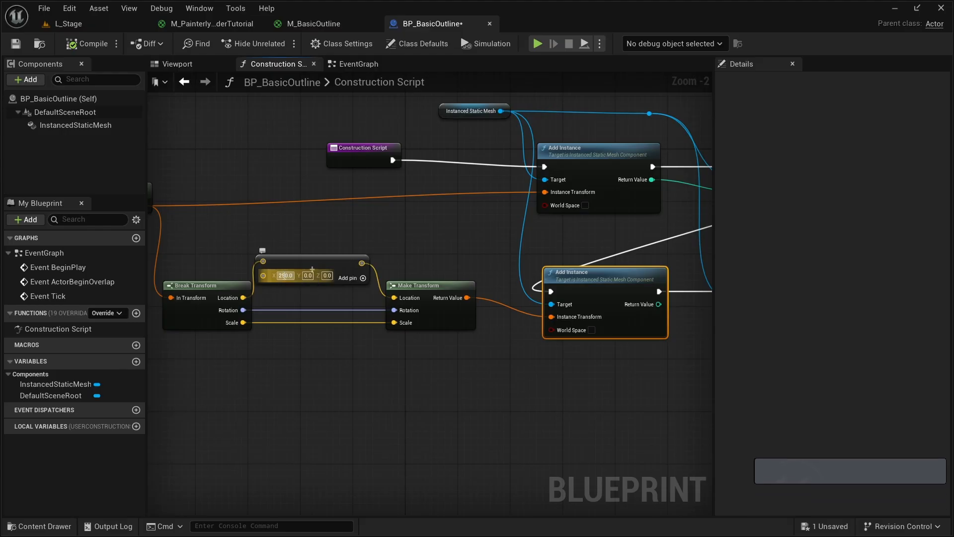
{"action": "key", "text": "Return"}
{"action": "type", "text": "500"}
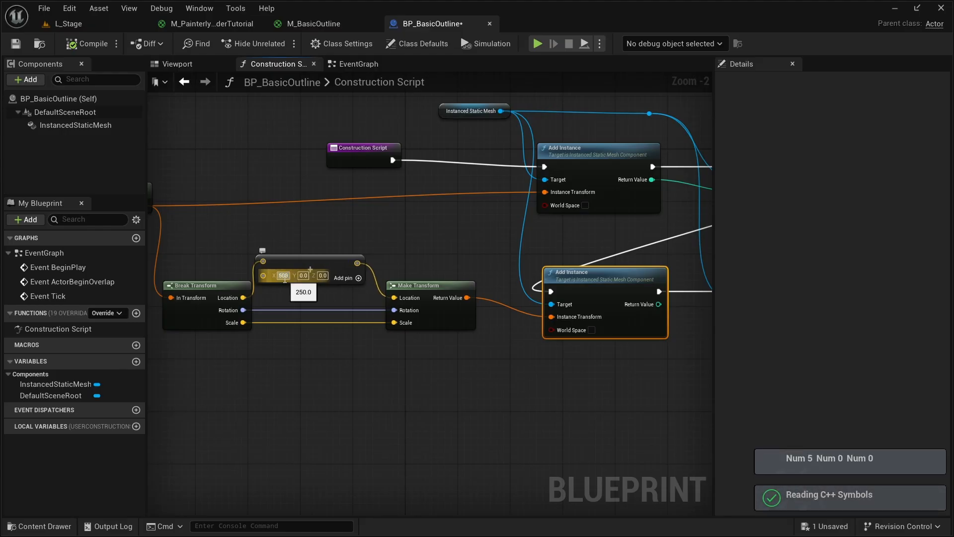
{"action": "key", "text": "Return"}
- Examine the spacing between the two sphere instances in the blueprint's 3D preview
{"action": "left_click", "coordinate": [178, 63]}
{"action": "key", "text": "s"}
{"action": "key", "text": "d"}
{"action": "key", "text": "a"}
{"action": "key", "text": "w"}
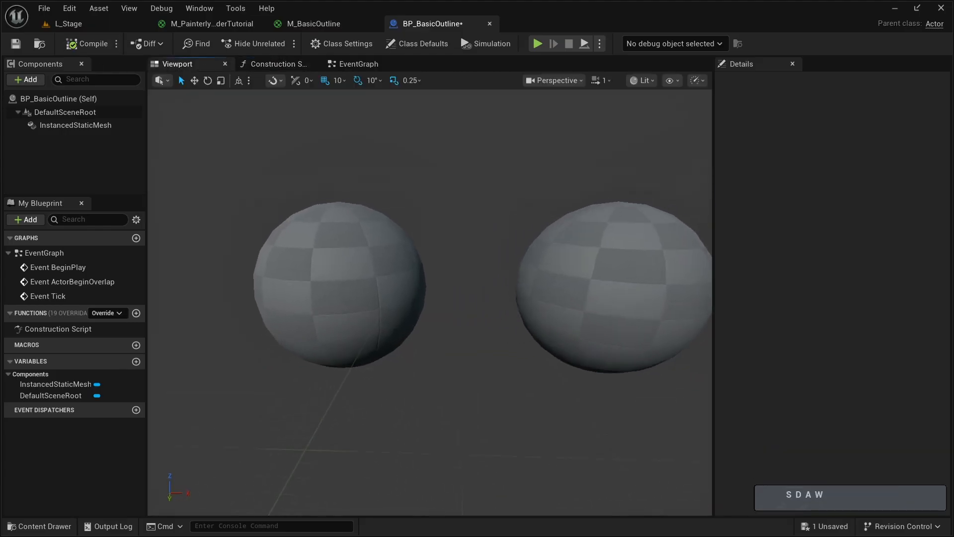
{"action": "key", "text": "q"}
{"action": "key", "text": "s"}
{"action": "key", "text": "d"}
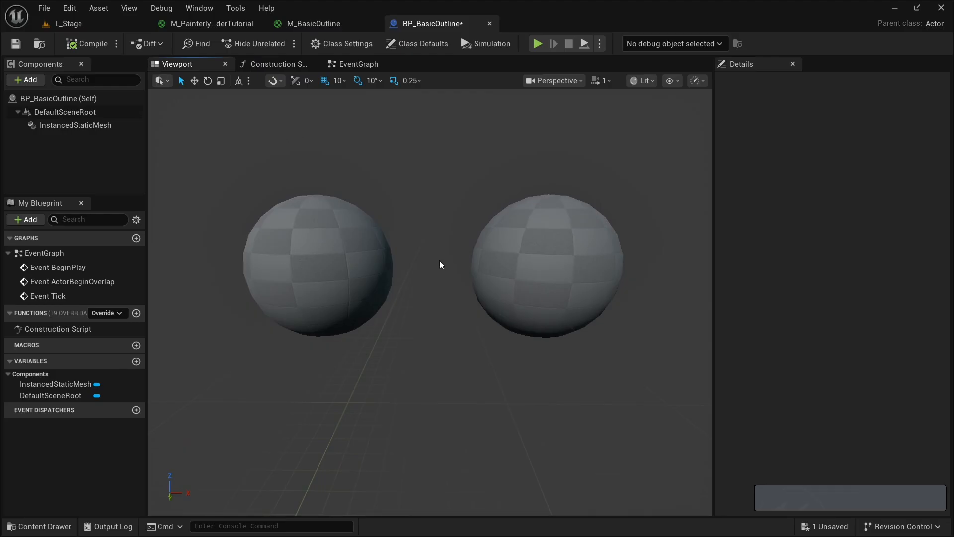
{"action": "left_click", "coordinate": [273, 67]}
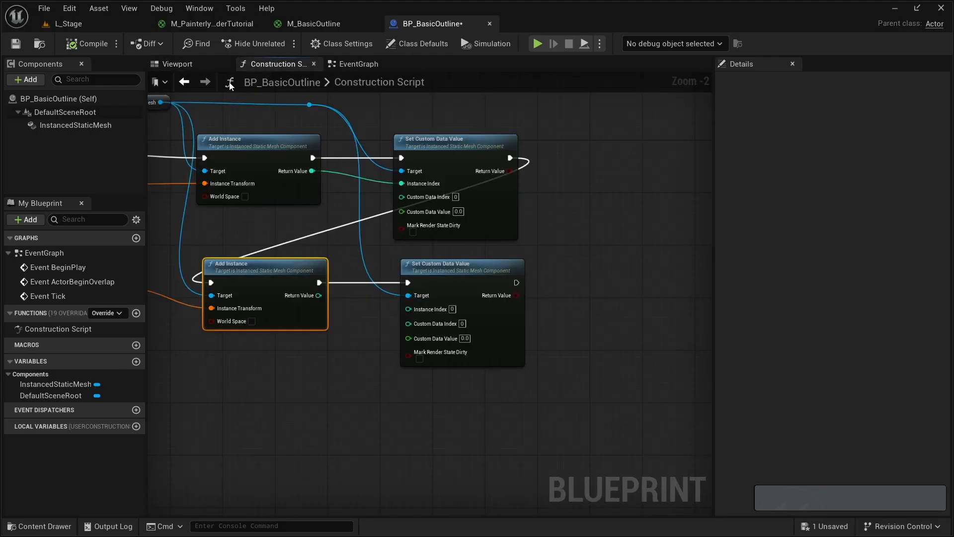
{"action": "left_click", "coordinate": [214, 66]}
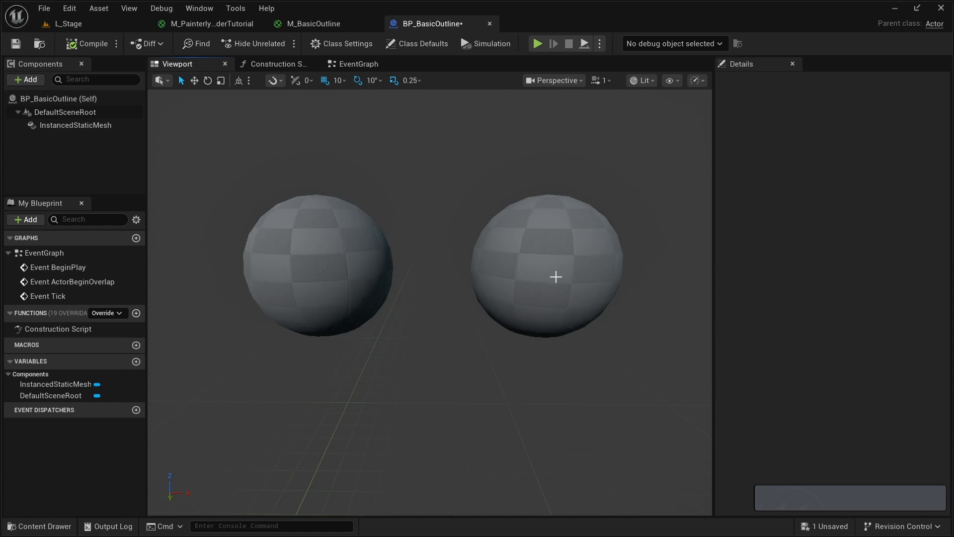
- Set the Custom Data Value of the second Set Custom Data Value node to 1.0 in the Construction Script
{"action": "left_click", "coordinate": [276, 67]}
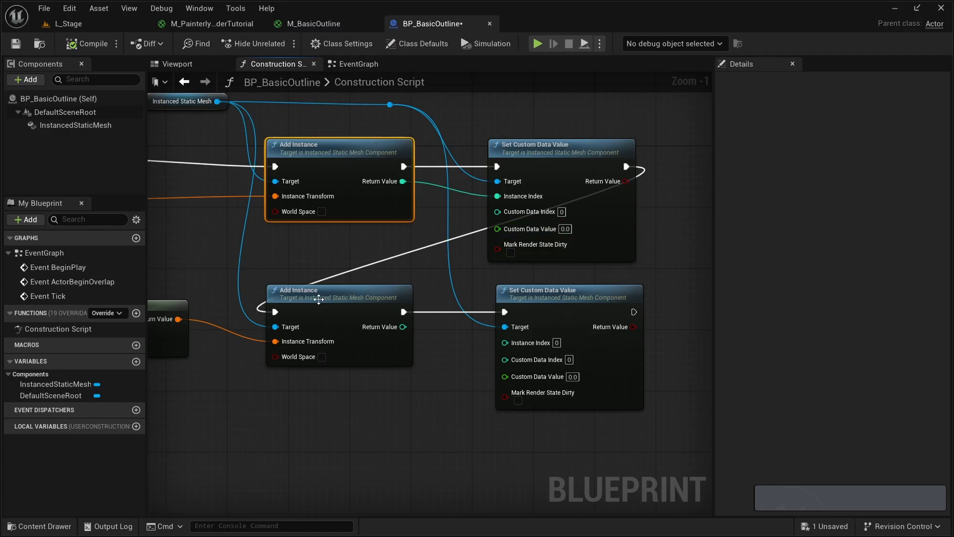
{"action": "right_click_drag", "start_coordinate": [318, 299], "coordinate": [334, 264]}
{"action": "left_click", "coordinate": [348, 268]}
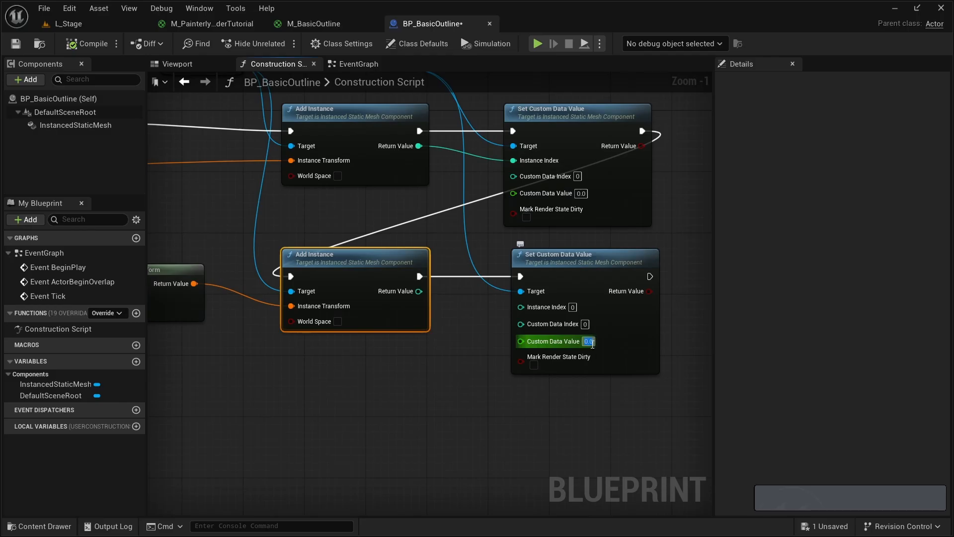
{"action": "type", "text": "1"}
{"action": "key", "text": "Return"}
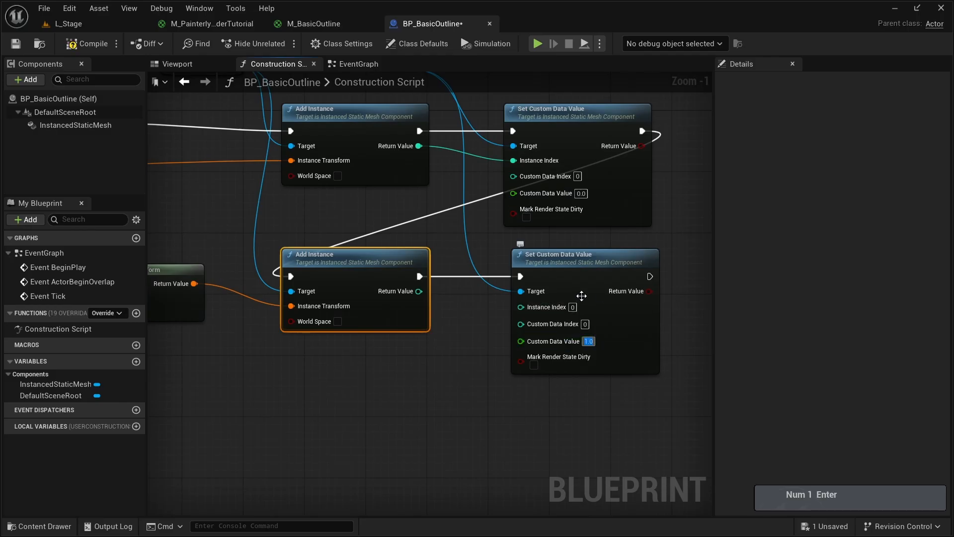
{"action": "left_click", "coordinate": [462, 369]}
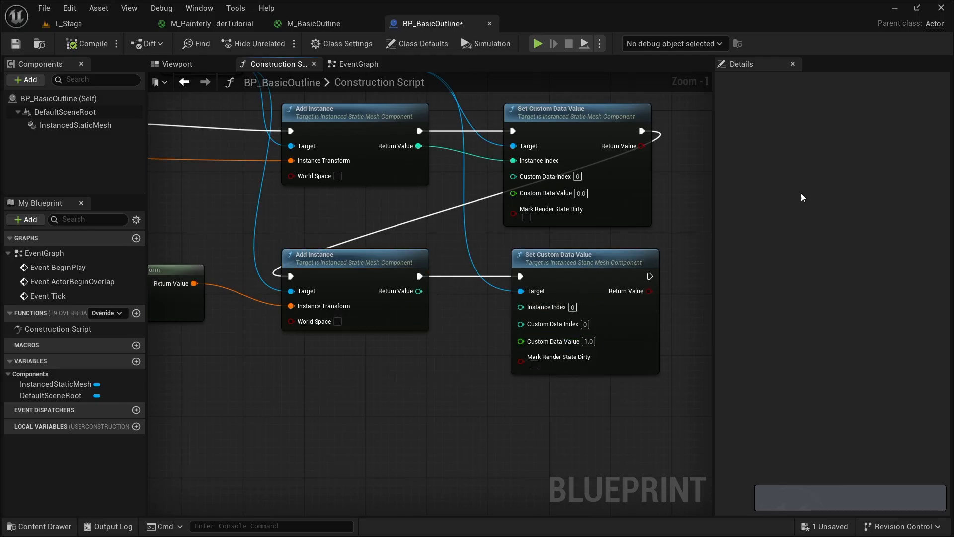
{"action": "right_click_drag", "start_coordinate": [599, 311], "coordinate": [548, 372]}
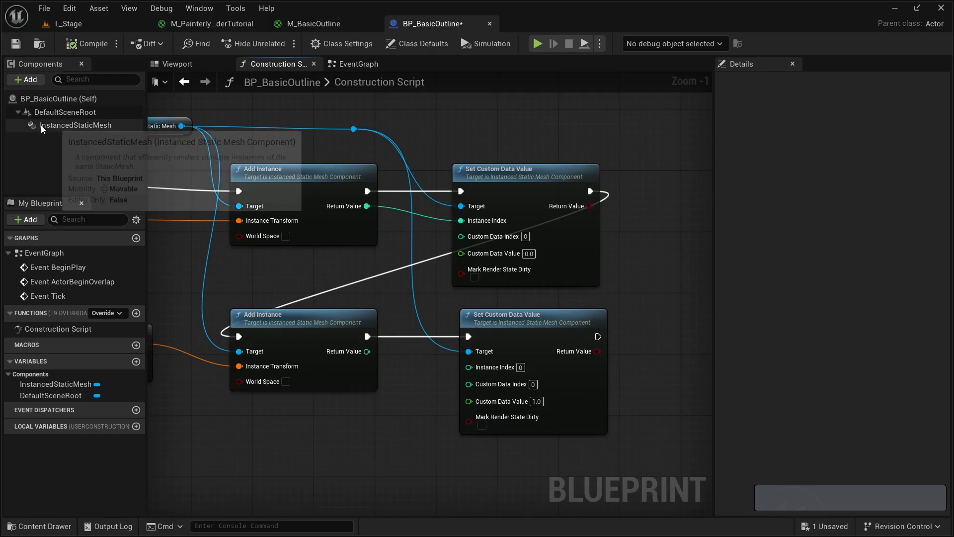
- Set Num Custom Data Floats to 1 in the InstancedStaticMesh component's advanced instance settings, and save the blueprint
{"action": "left_click", "coordinate": [67, 127]}
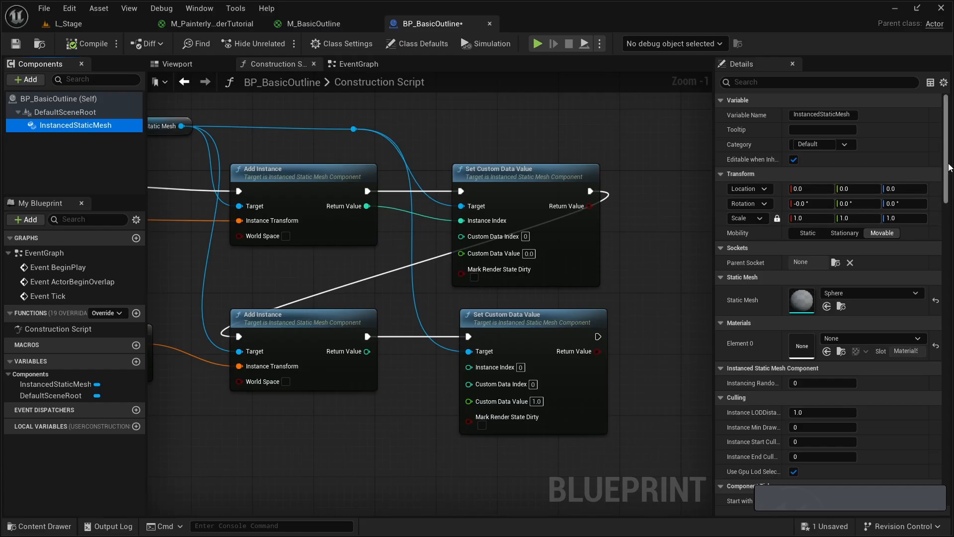
{"action": "left_click", "coordinate": [819, 83]}
{"action": "scroll", "coordinate": [830, 298], "scroll_direction": "down", "scroll_amount": 10}
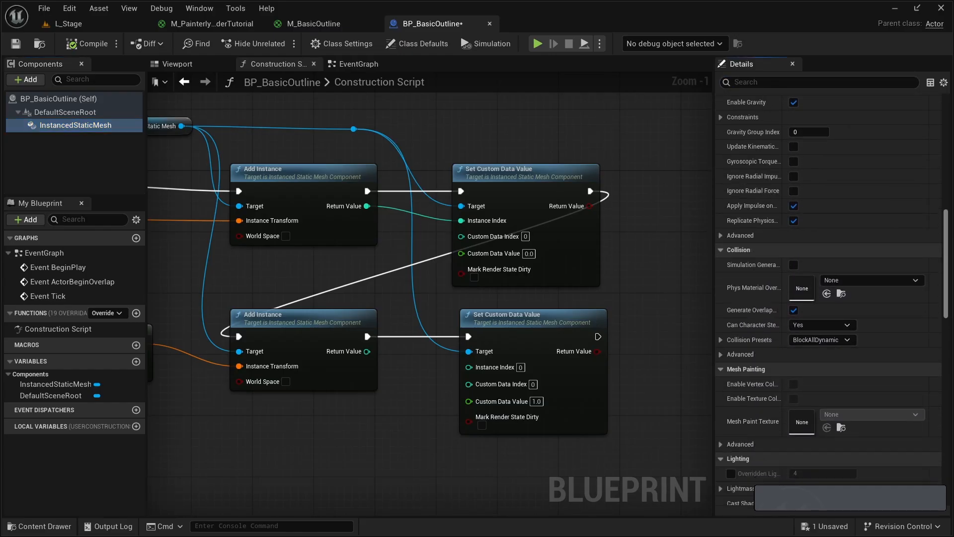
{"action": "scroll", "coordinate": [765, 200], "scroll_direction": "down", "scroll_amount": 6}
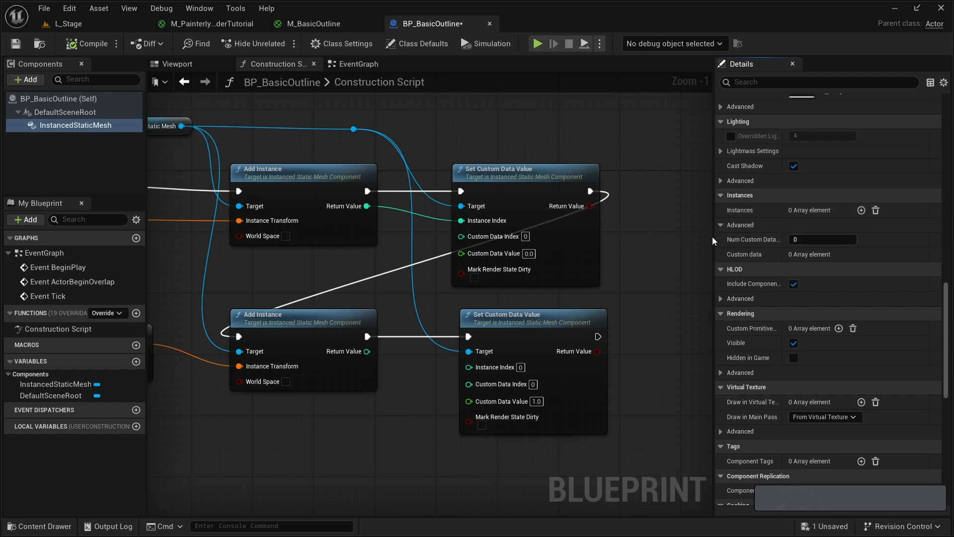
{"action": "left_click_drag", "start_coordinate": [714, 241], "coordinate": [635, 241]}
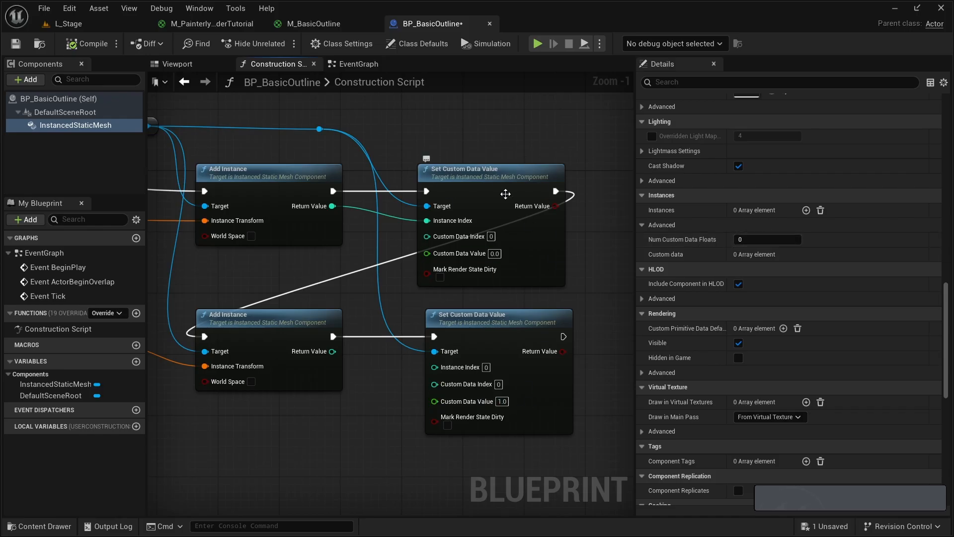
{"action": "left_click", "coordinate": [774, 243]}
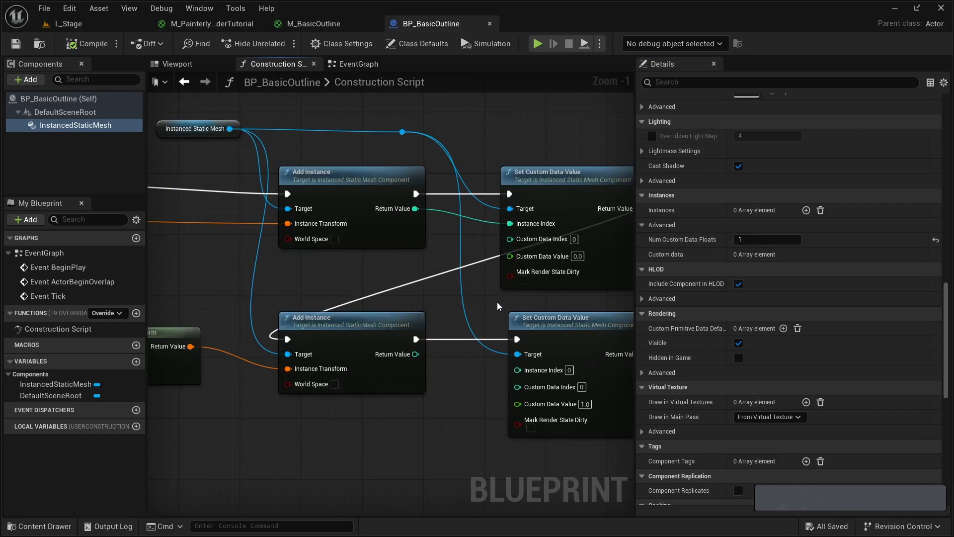
{"action": "scroll", "coordinate": [391, 289], "scroll_direction": "down", "scroll_amount": 1}
{"action": "right_click_drag", "start_coordinate": [498, 304], "coordinate": [426, 296]}
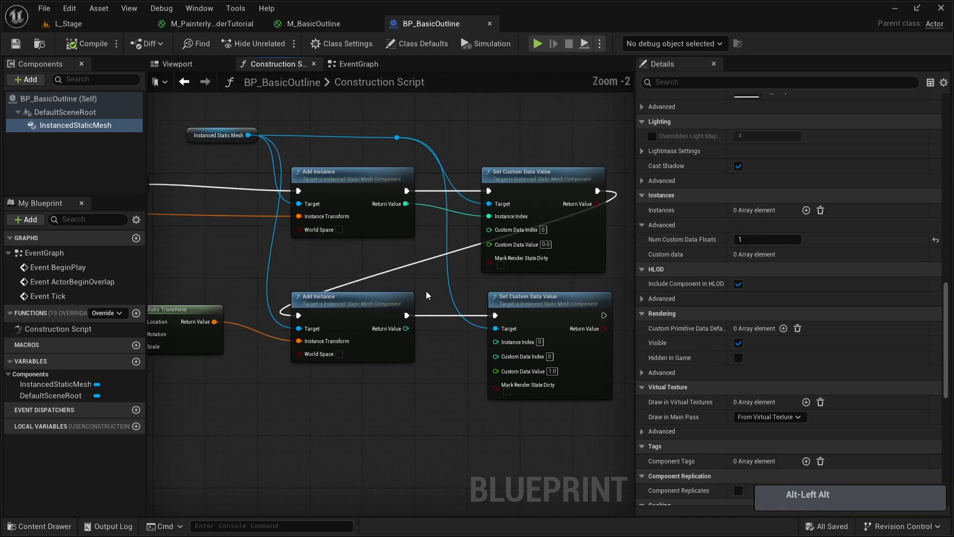
- Assign the M_BasicOutline material to Element 0 of the InstancedStaticMesh component and check both spheres in the blueprint's 3D preview
{"action": "left_click", "coordinate": [178, 63]}
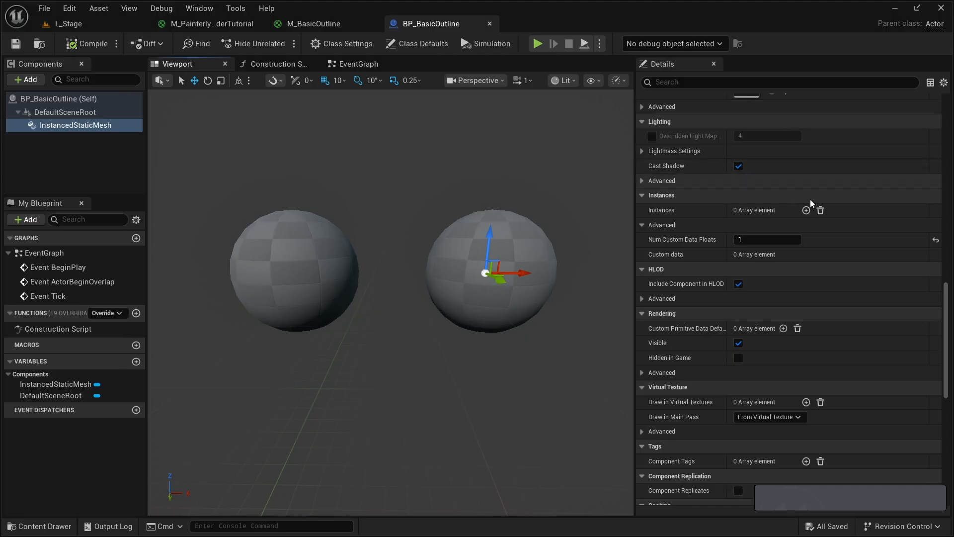
{"action": "left_click_drag", "start_coordinate": [946, 297], "coordinate": [945, 115]}
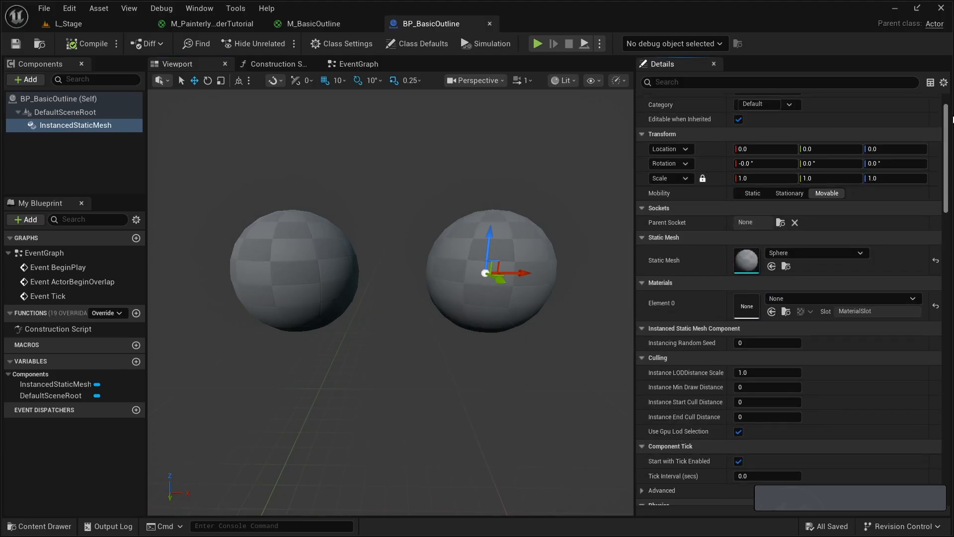
{"action": "left_click", "coordinate": [804, 299]}
{"action": "type", "text": "bas"}
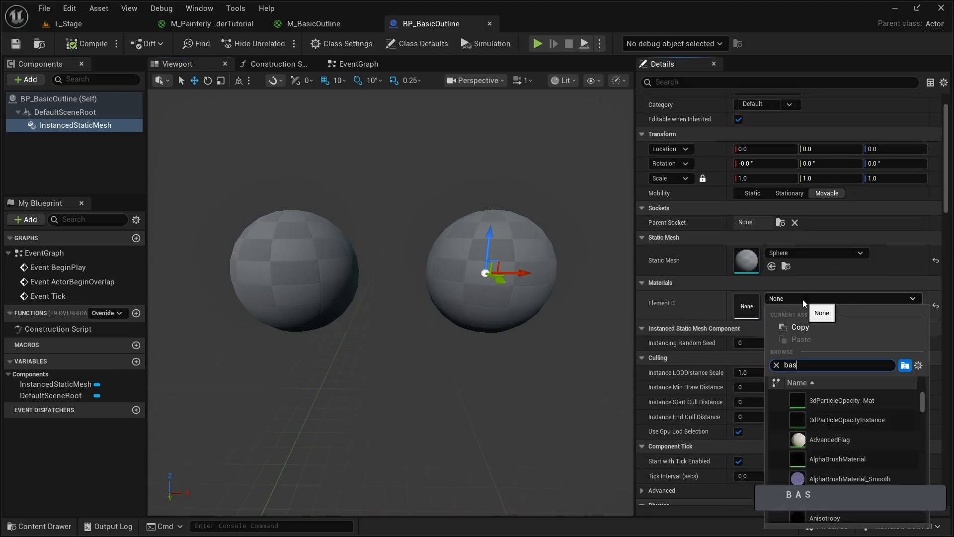
{"action": "type", "text": "ic outline"}
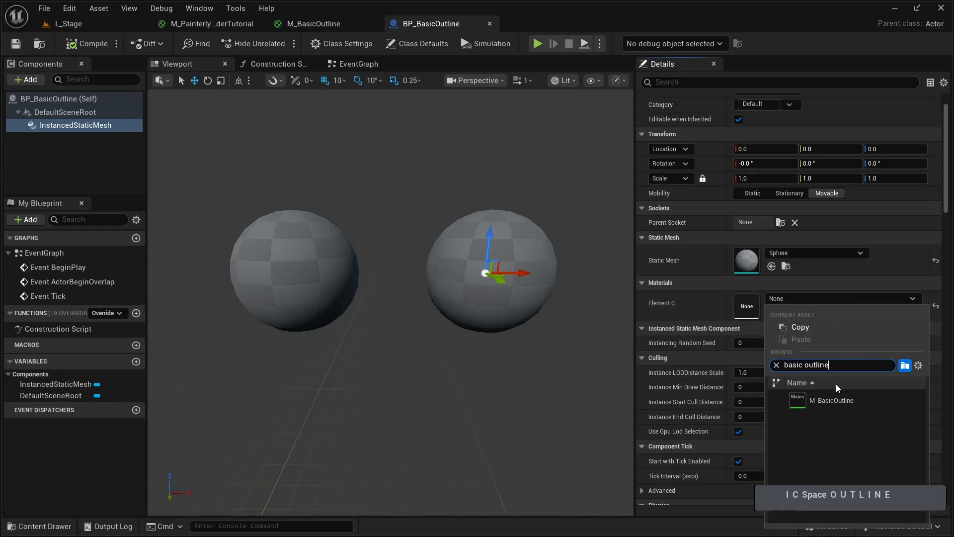
{"action": "left_click", "coordinate": [835, 399]}
{"action": "right_click_drag", "start_coordinate": [316, 191], "coordinate": [267, 243]}
{"action": "key", "text": "s"}
{"action": "key", "text": "w"}
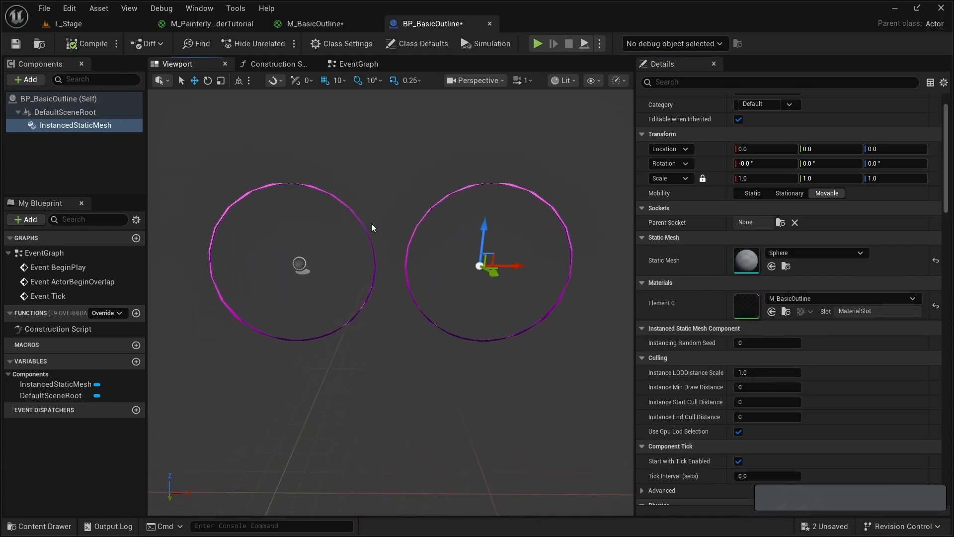
- In the M_BasicOutline material graph, disconnect the Opacity Mask and World Position Offset inputs of the main material node
{"action": "left_click", "coordinate": [330, 25]}
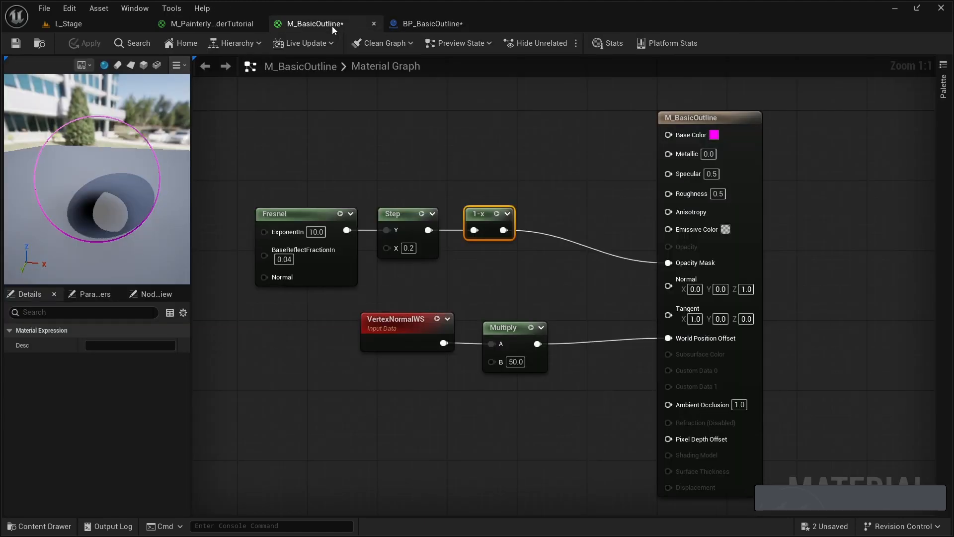
{"action": "right_click_drag", "start_coordinate": [433, 175], "coordinate": [432, 194]}
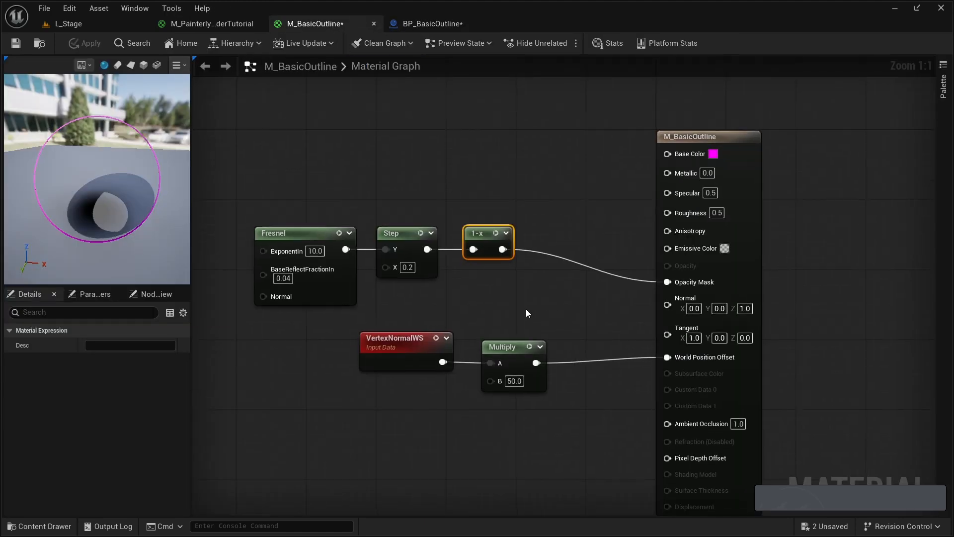
{"action": "left_click", "coordinate": [665, 281], "text": "alt"}
{"action": "left_click", "coordinate": [667, 357], "text": "alt"}
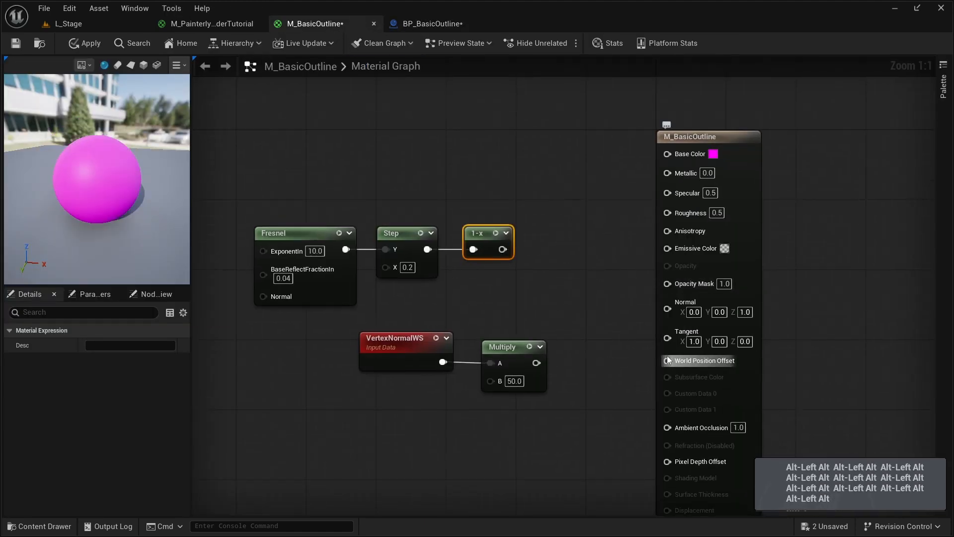
{"action": "right_click_drag", "start_coordinate": [529, 203], "coordinate": [523, 244]}
{"action": "left_click", "coordinate": [595, 400]}
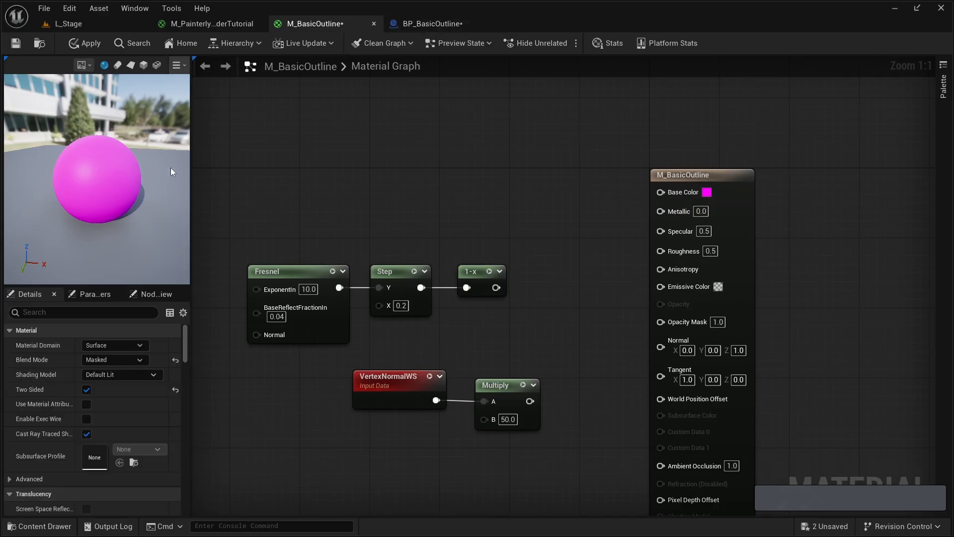
- Add a Lerp node above the Fresnel chain and connect its output to the material's Base Color
{"action": "left_click", "coordinate": [514, 158]}
{"action": "left_click_drag", "start_coordinate": [540, 159], "coordinate": [538, 131]}
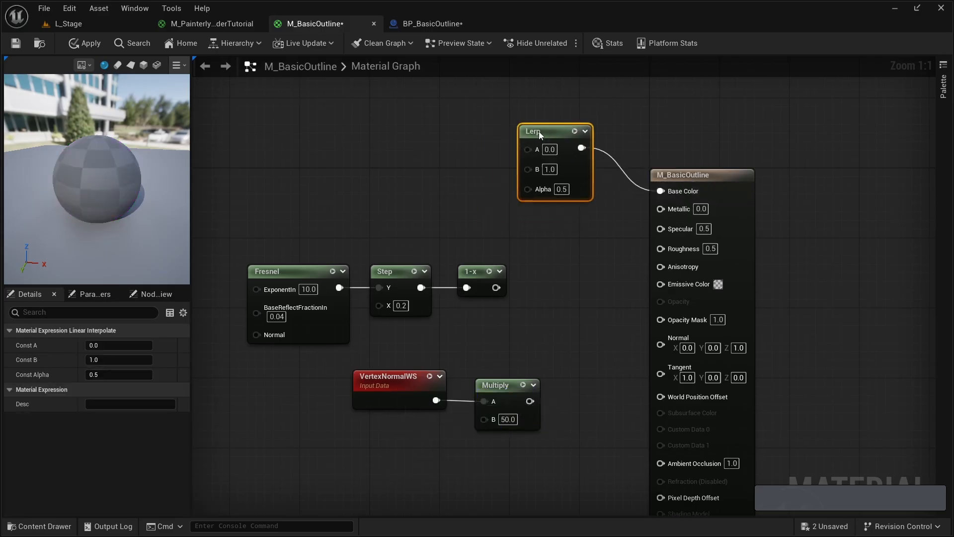
{"action": "left_click", "coordinate": [423, 192]}
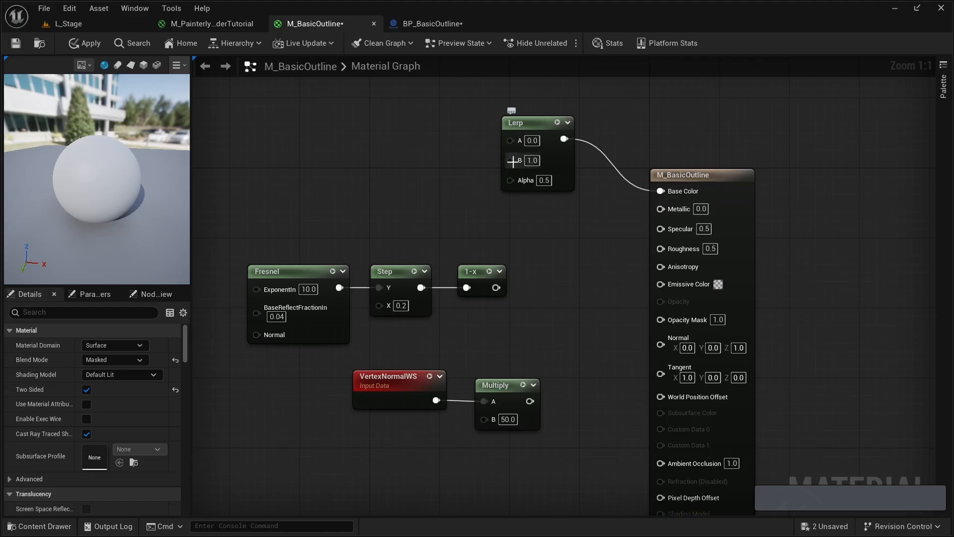
{"action": "left_click_drag", "start_coordinate": [535, 122], "coordinate": [526, 114]}
{"action": "left_click", "coordinate": [349, 200]}
{"action": "right_click_drag", "start_coordinate": [345, 207], "coordinate": [390, 210]}
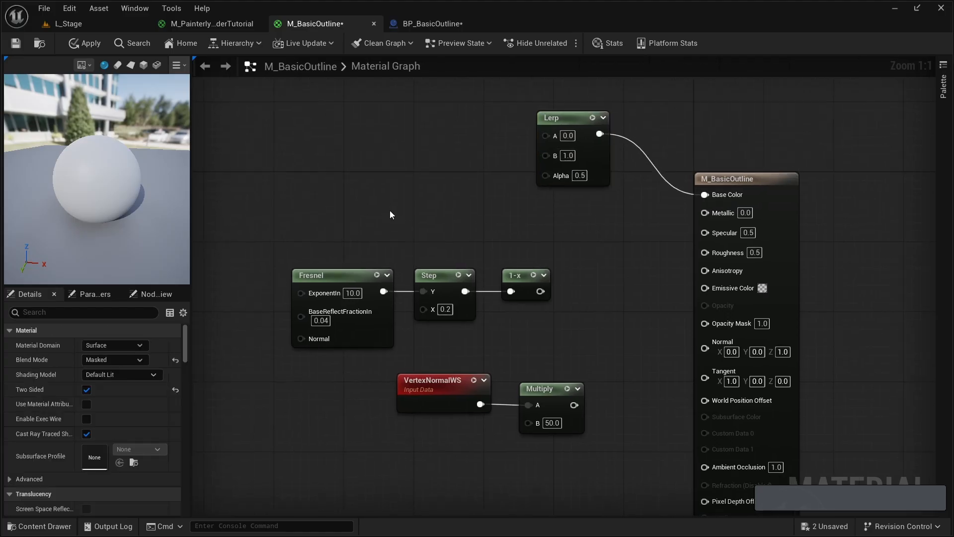
- Add a PerInstanceCustomData node and place it between the Lerp node and the Fresnel chain
{"action": "right_click", "coordinate": [390, 210]}
{"action": "type", "text": "perins"}
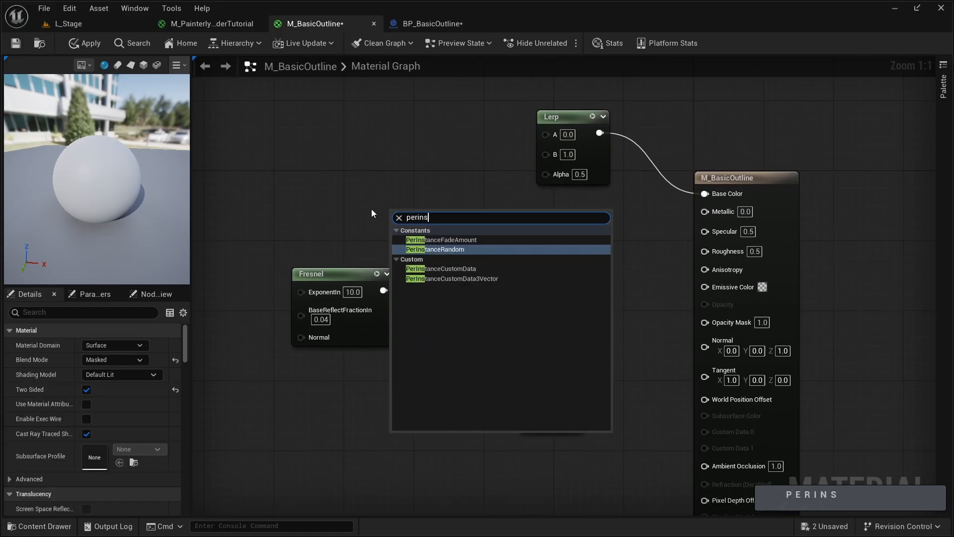
{"action": "type", "text": "tance"}
{"action": "key", "text": "Down"}
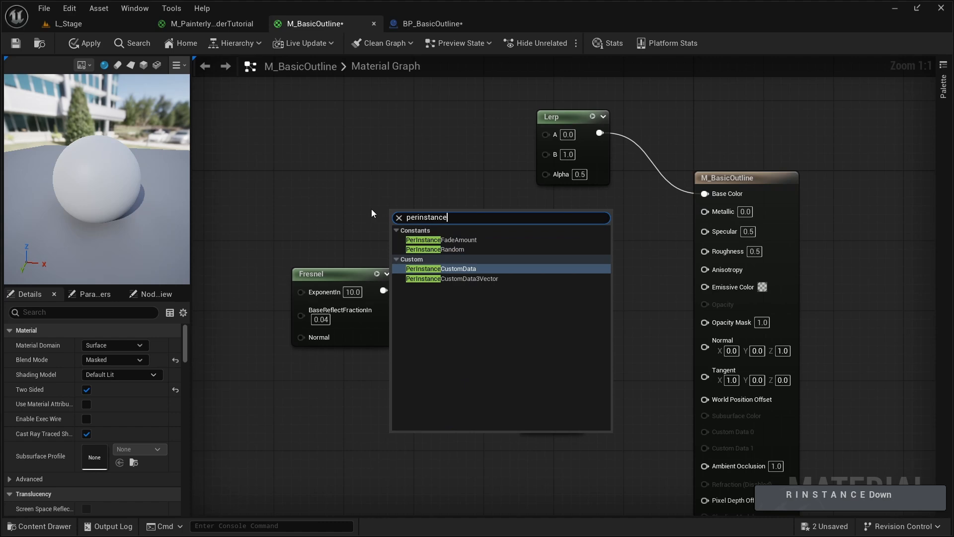
{"action": "key", "text": "Return"}
{"action": "left_click_drag", "start_coordinate": [429, 213], "coordinate": [402, 185]}
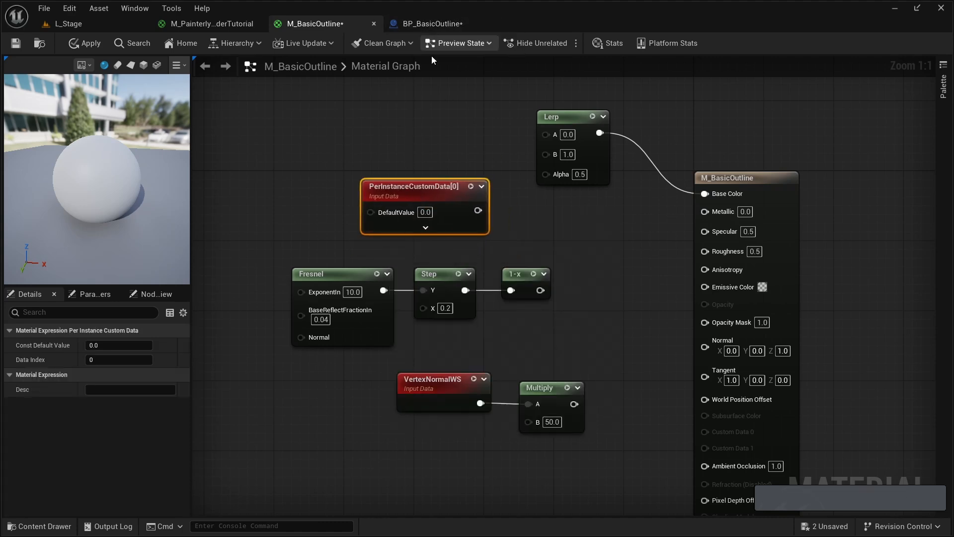
{"action": "left_click_drag", "start_coordinate": [422, 195], "coordinate": [430, 187]}
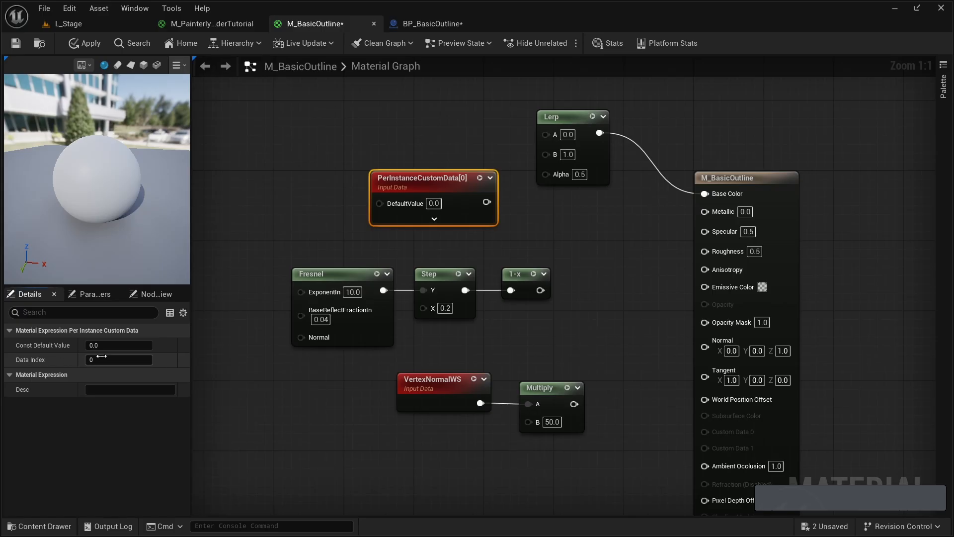
- In BP_BasicOutline's Construction Script, connect the second Add Instance's Return Value to the second Set Custom Data Value's Instance Index, and compile the blueprint
{"action": "left_click", "coordinate": [406, 25]}
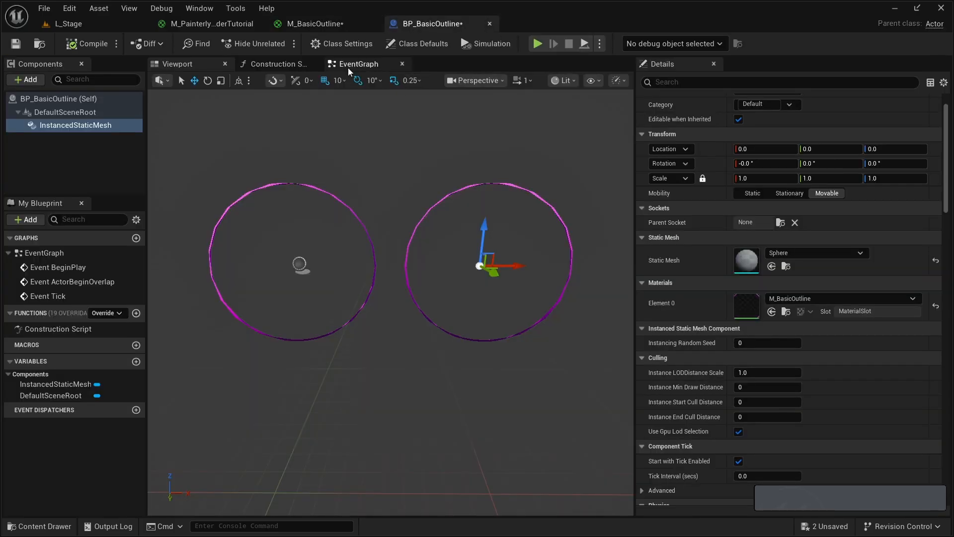
{"action": "left_click", "coordinate": [297, 66]}
{"action": "right_click_drag", "start_coordinate": [512, 253], "coordinate": [401, 225]}
{"action": "scroll", "coordinate": [400, 225], "scroll_direction": "up", "scroll_amount": 2}
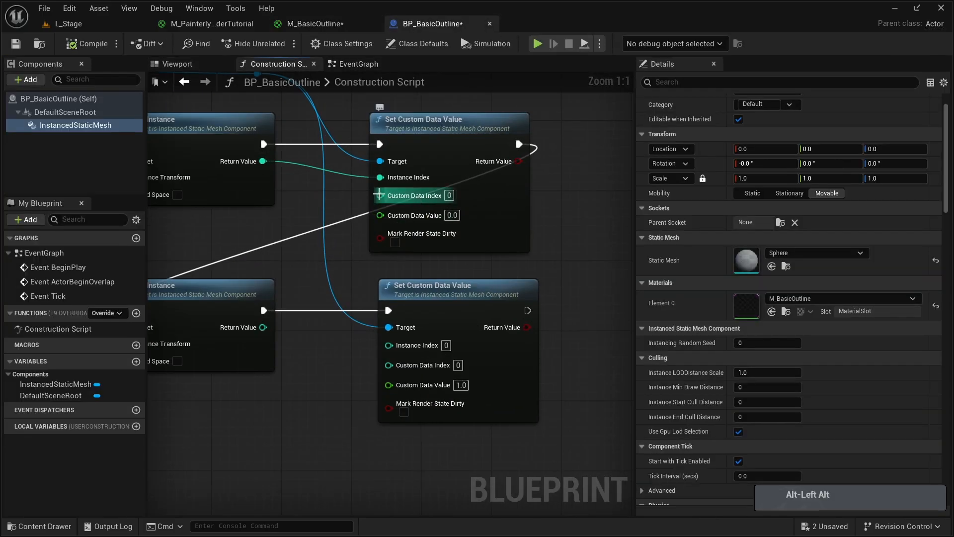
{"action": "left_click", "coordinate": [315, 23]}
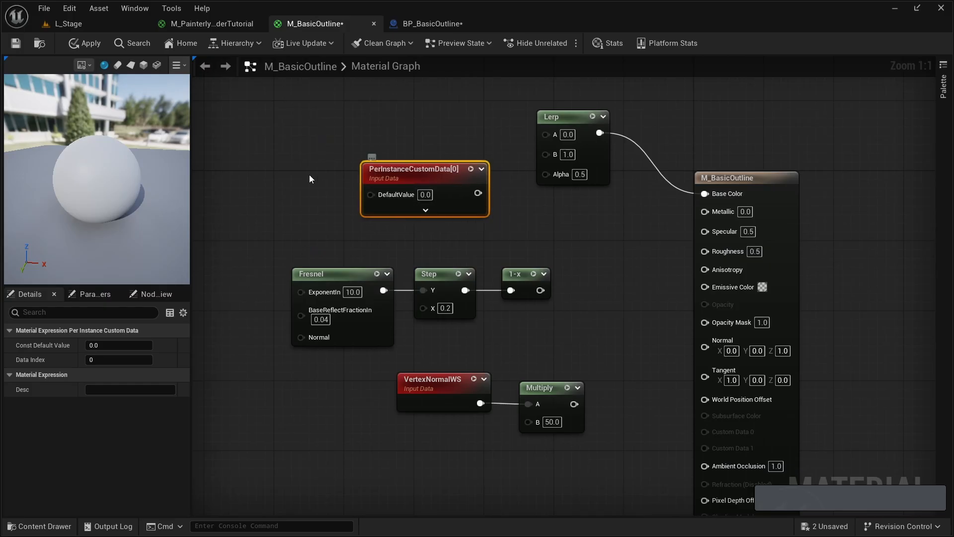
{"action": "left_click", "coordinate": [420, 23]}
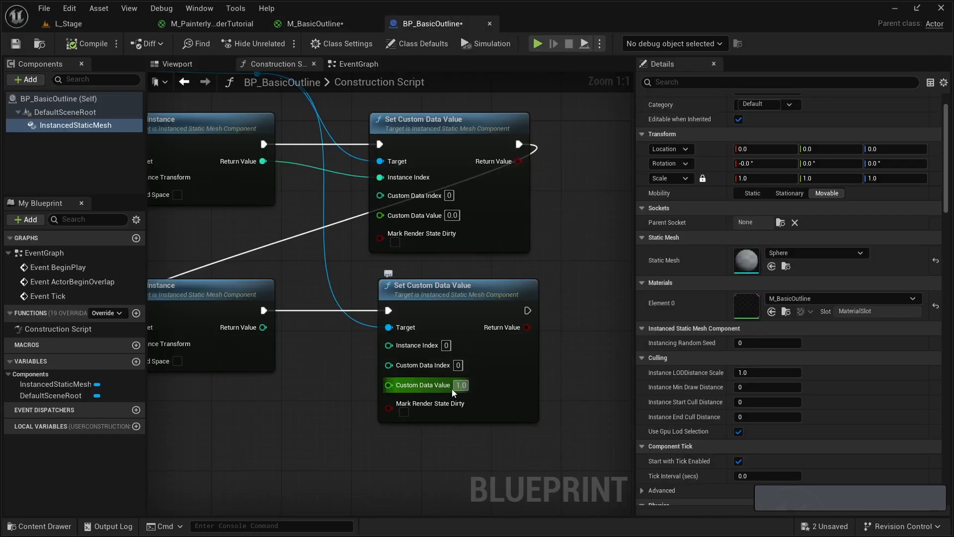
{"action": "right_click_drag", "start_coordinate": [156, 290], "coordinate": [265, 283]}
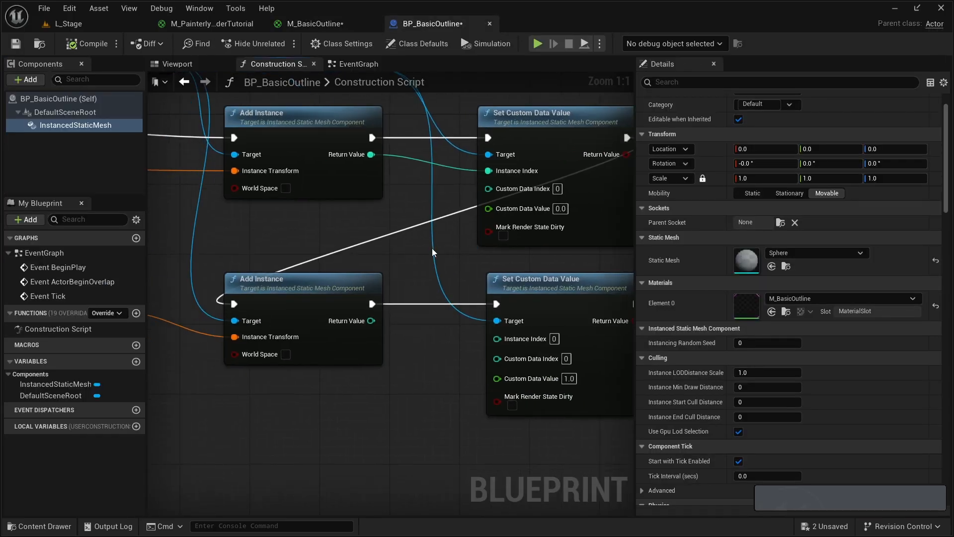
{"action": "right_click_drag", "start_coordinate": [431, 248], "coordinate": [366, 264]}
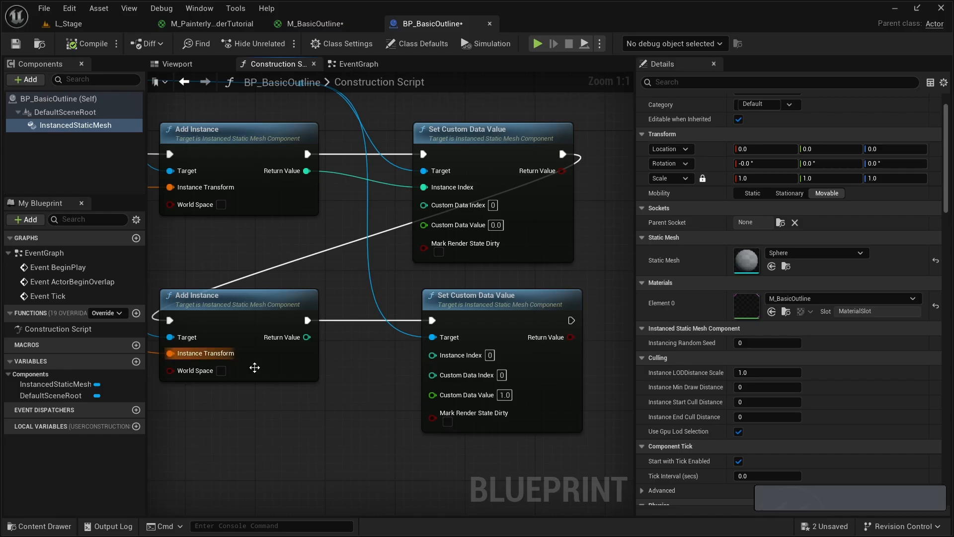
{"action": "left_click_drag", "start_coordinate": [300, 339], "coordinate": [442, 354]}
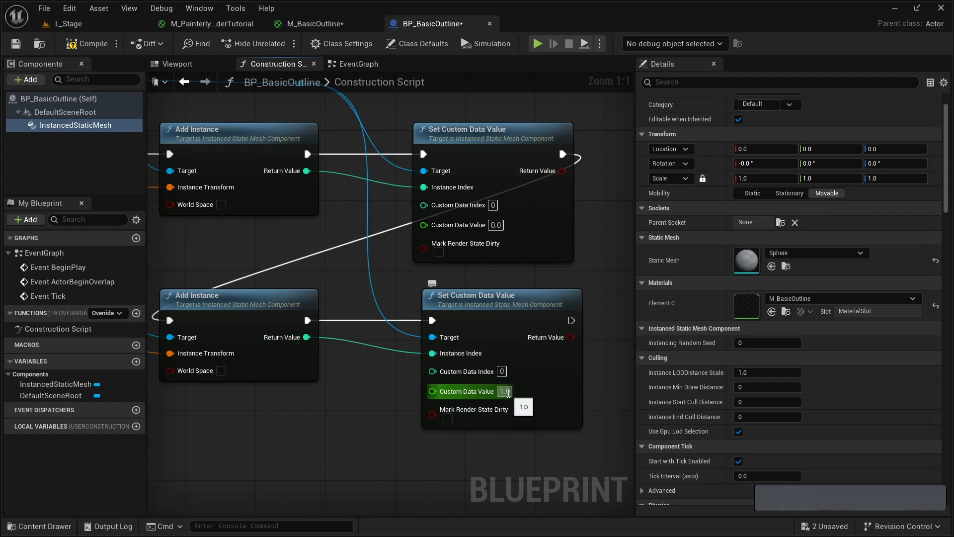
{"action": "left_click", "coordinate": [95, 49]}
- Connect the PerInstanceCustomData output to the Lerp node's Alpha in M_BasicOutline and save the material
{"action": "left_click", "coordinate": [328, 23]}
{"action": "left_click_drag", "start_coordinate": [480, 197], "coordinate": [550, 175]}
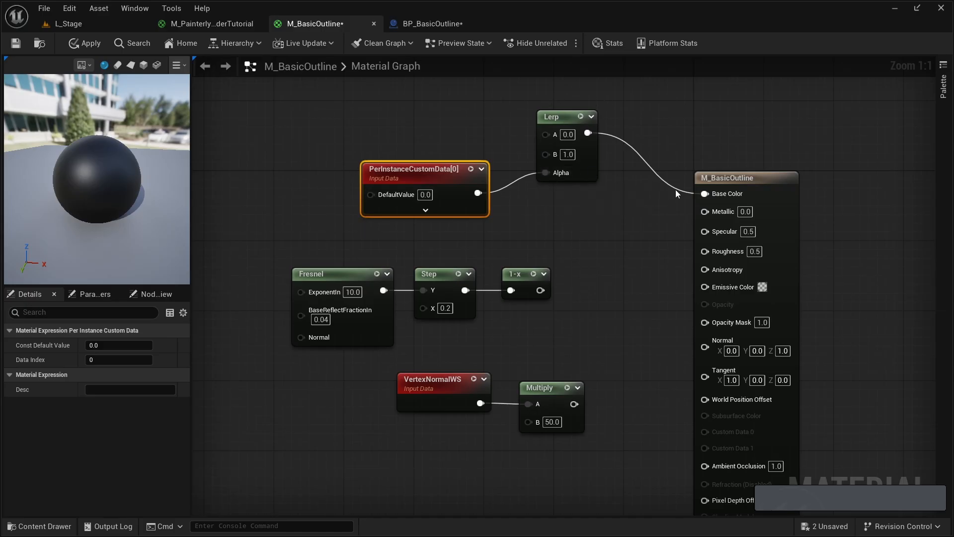
{"action": "key", "text": "ctrl+s"}
- Examine the colours of the two sphere instances in BP_BasicOutline's 3D preview
{"action": "left_click", "coordinate": [460, 23]}
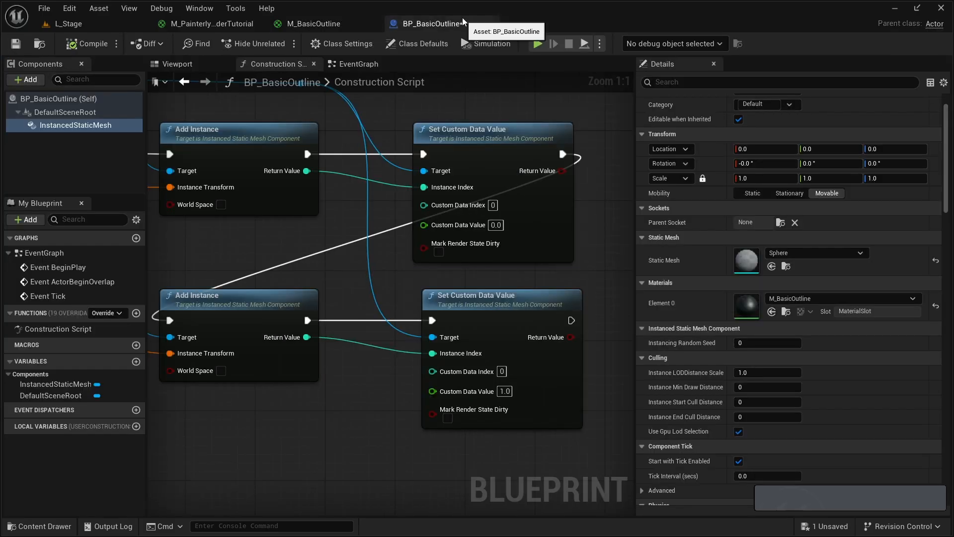
{"action": "left_click", "coordinate": [178, 64]}
{"action": "key", "text": "a"}
{"action": "key", "text": "d"}
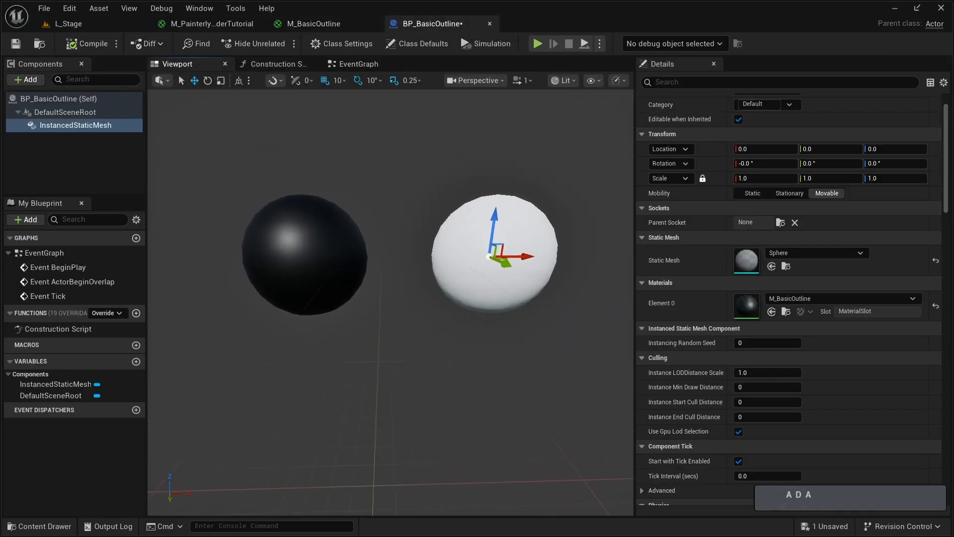
{"action": "key", "text": "a"}
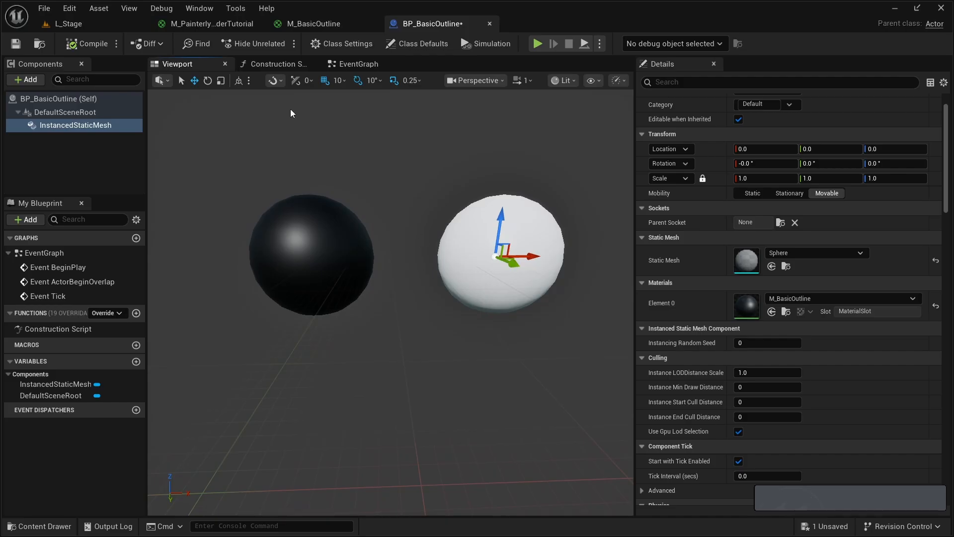
- Try 0.5 as the second Set Custom Data Value node's Custom Data Value, check the preview, and restore 1.0
{"action": "left_click", "coordinate": [273, 64]}
{"action": "left_click", "coordinate": [486, 358]}
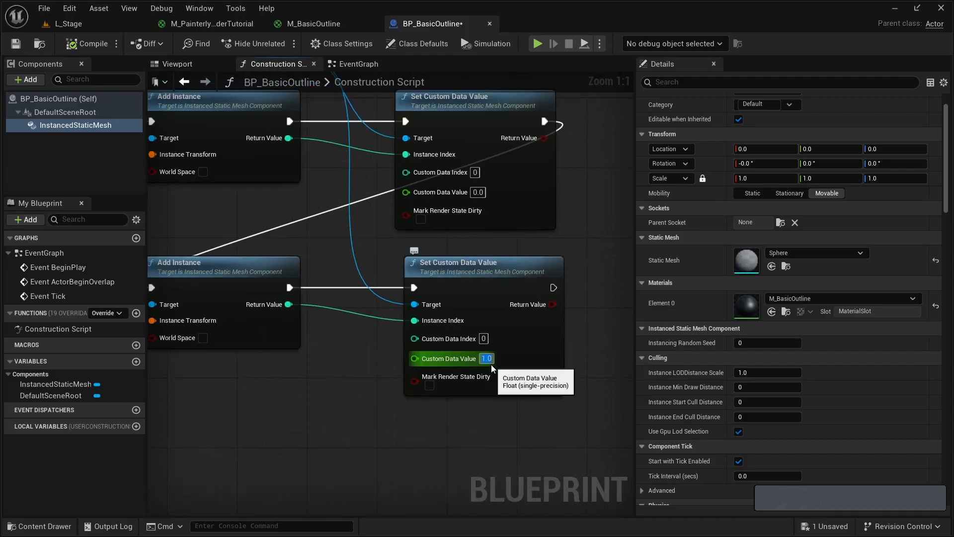
{"action": "type", "text": "."}
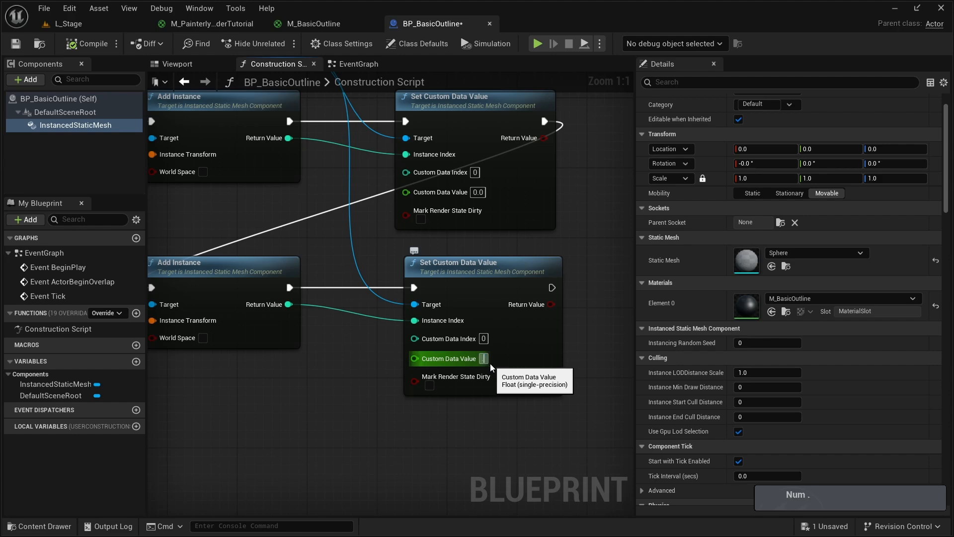
{"action": "type", "text": "5"}
{"action": "key", "text": "Return"}
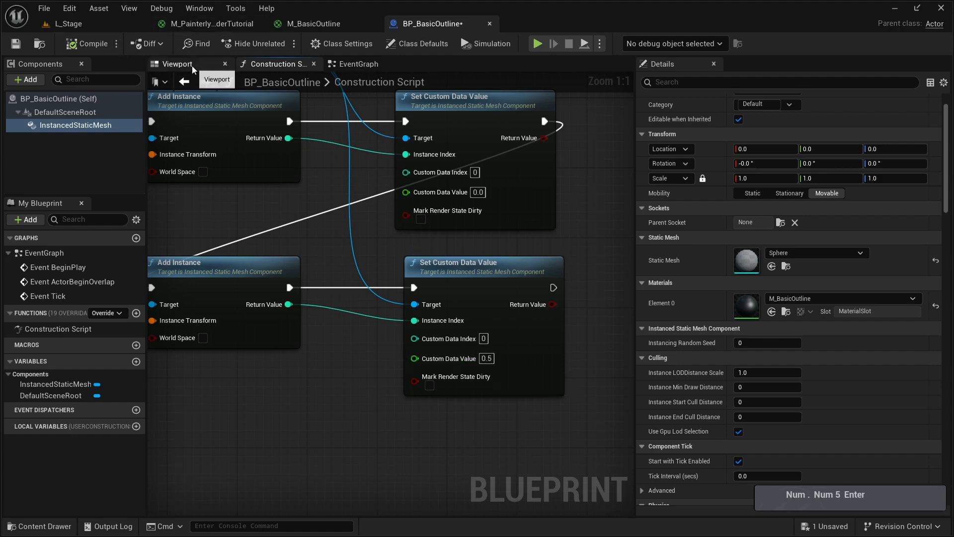
{"action": "left_click", "coordinate": [193, 66]}
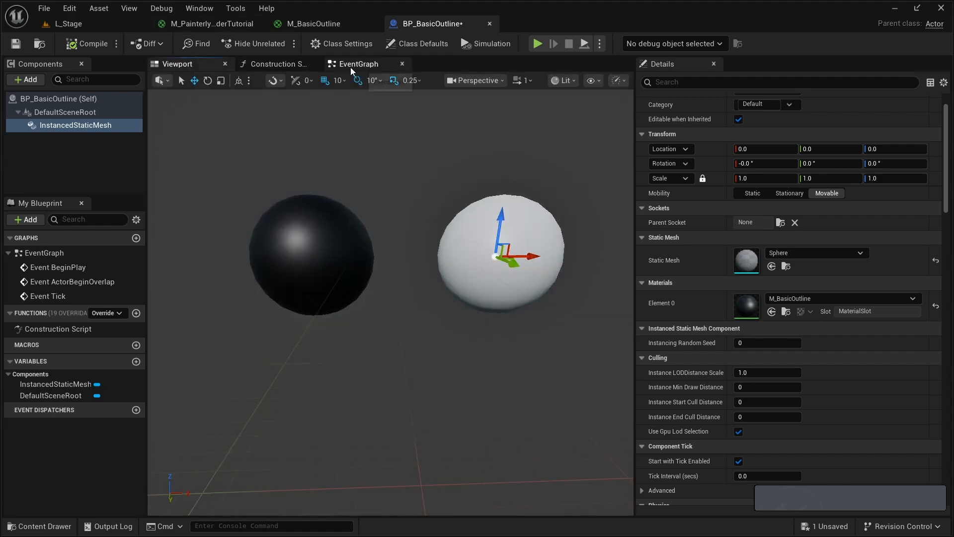
{"action": "left_click", "coordinate": [281, 65]}
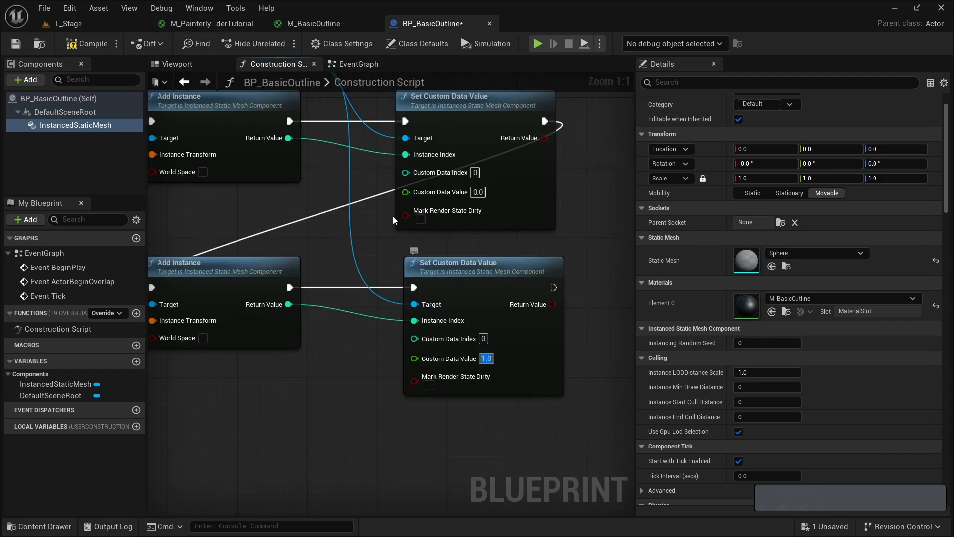
{"action": "right_click_drag", "start_coordinate": [392, 217], "coordinate": [369, 228]}
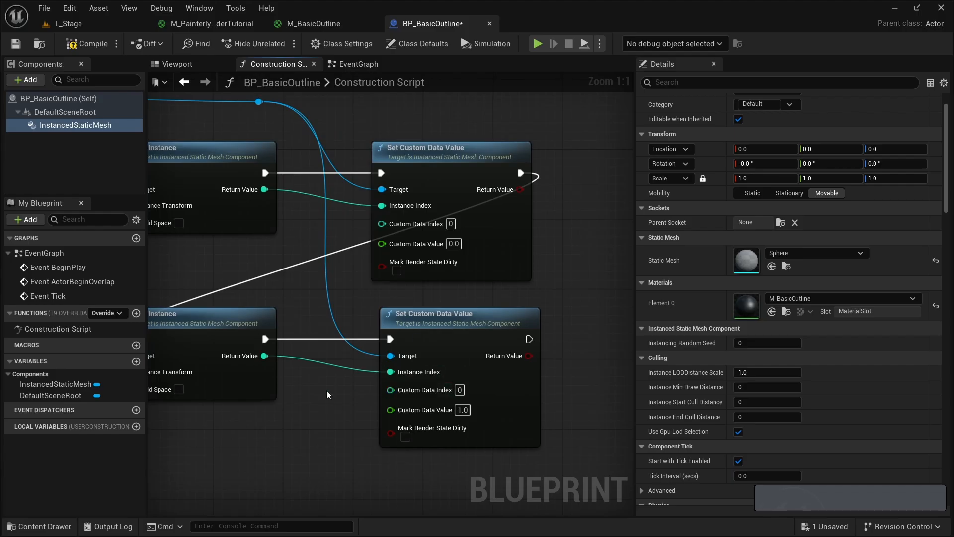
- Shift the PerInstanceCustomData node slightly upward in the M_BasicOutline material graph
{"action": "right_click_drag", "start_coordinate": [328, 394], "coordinate": [396, 392]}
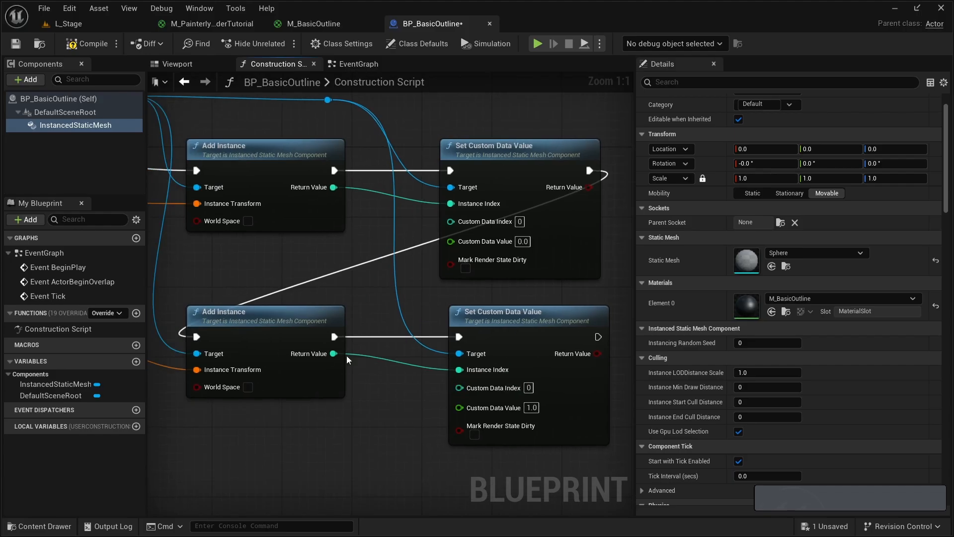
{"action": "left_click", "coordinate": [318, 28]}
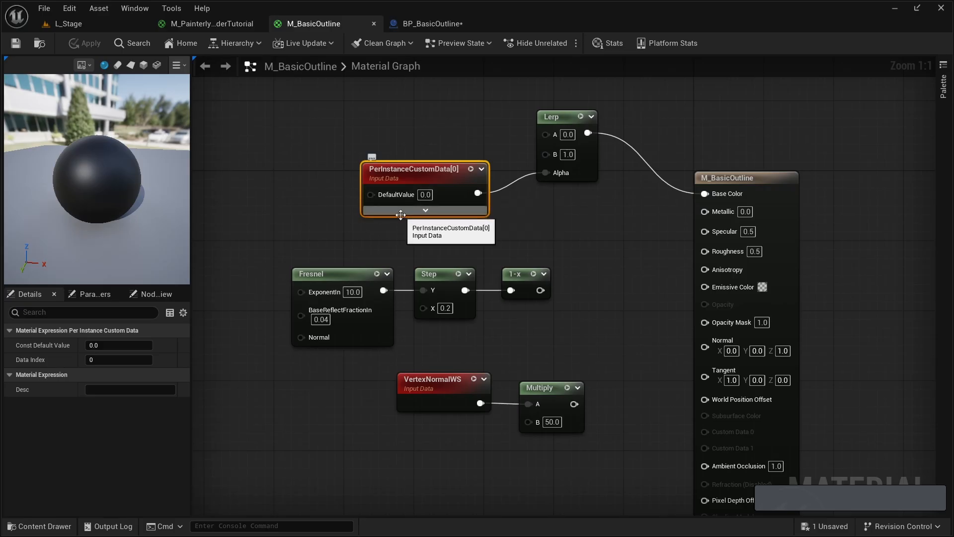
{"action": "left_click_drag", "start_coordinate": [401, 204], "coordinate": [400, 195]}
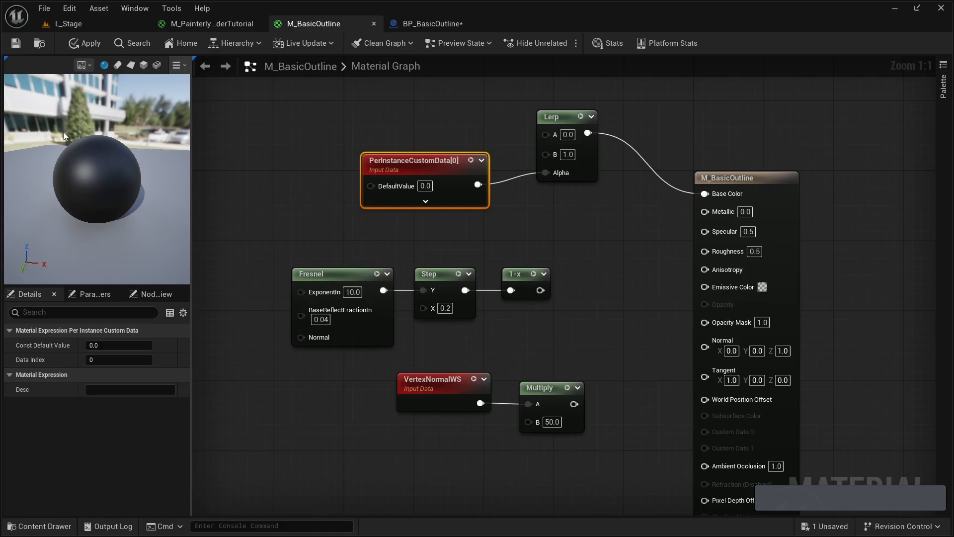
- Move the PerInstanceCustomData node down beside the Fresnel node to clear space next to the Lerp node
{"action": "right_click_drag", "start_coordinate": [482, 221], "coordinate": [534, 202]}
{"action": "left_click_drag", "start_coordinate": [451, 141], "coordinate": [242, 236]}
{"action": "right_click_drag", "start_coordinate": [375, 282], "coordinate": [381, 267]}
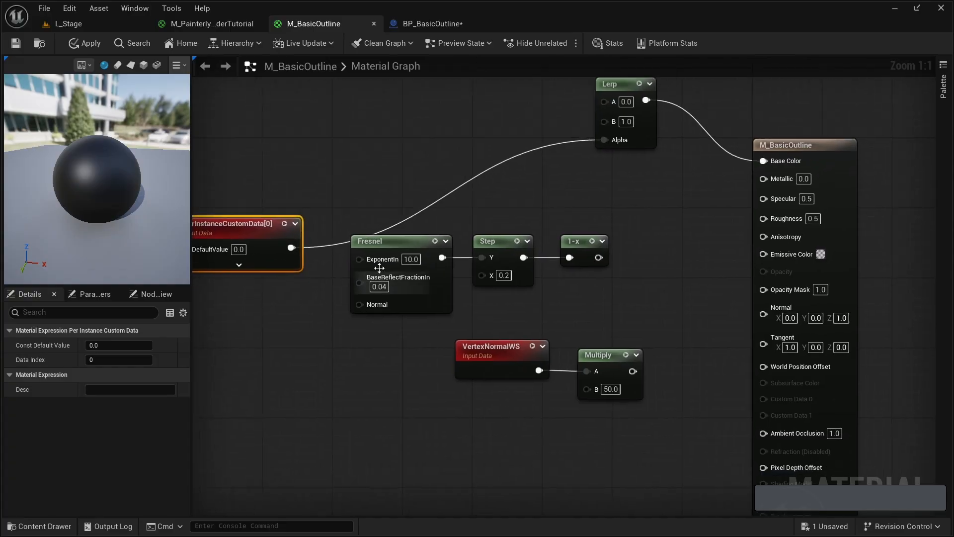
{"action": "right_click_drag", "start_coordinate": [388, 233], "coordinate": [403, 289]}
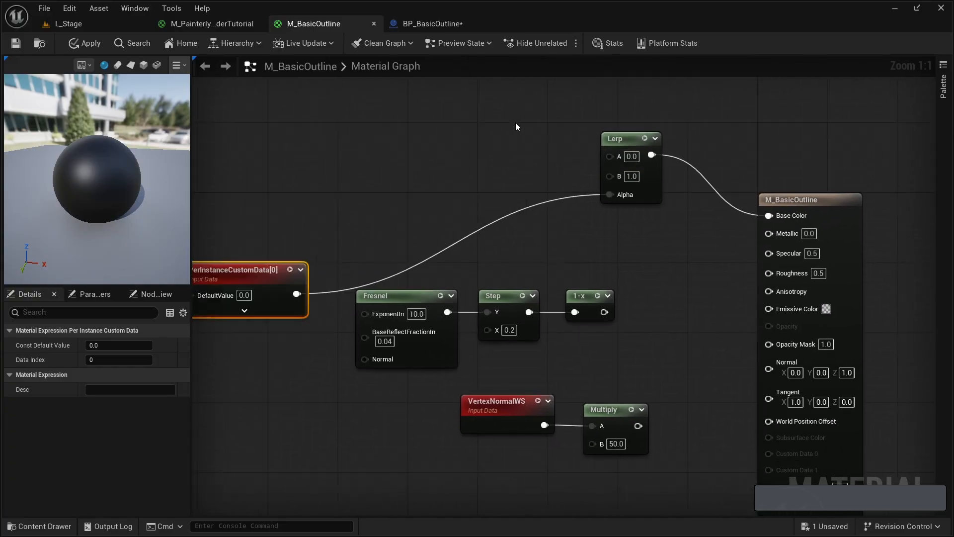
- Add a Constant3Vector node near the Lerp node and set its colour to magenta (1.0, 0.0, 0.715149)
{"action": "right_click_drag", "start_coordinate": [495, 101], "coordinate": [490, 179]}
{"action": "left_click", "coordinate": [471, 184]}
{"action": "key", "text": "3"}
{"action": "left_click", "coordinate": [467, 189]}
{"action": "left_click_drag", "start_coordinate": [496, 251], "coordinate": [409, 189]}
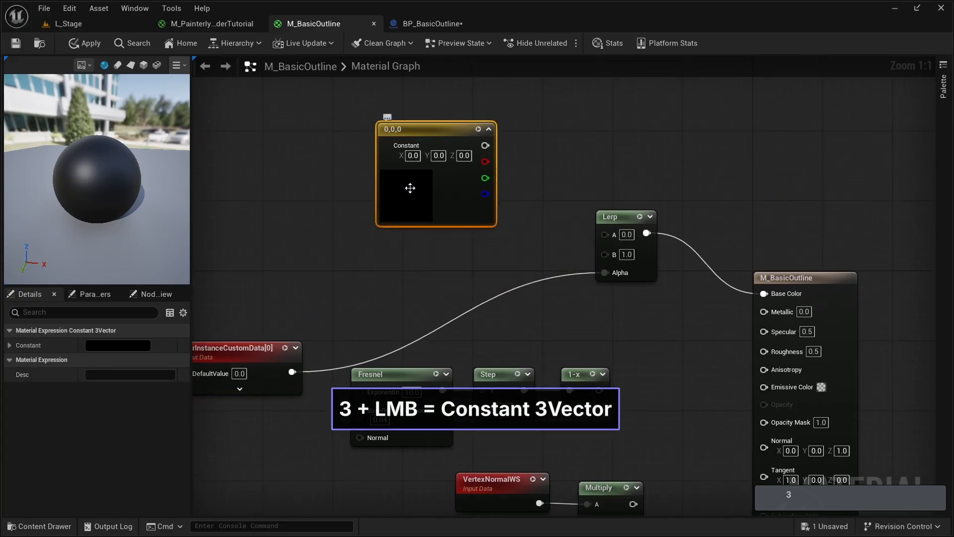
{"action": "double_click", "coordinate": [414, 203]}
{"action": "left_click", "coordinate": [451, 418]}
{"action": "left_click", "coordinate": [562, 443]}
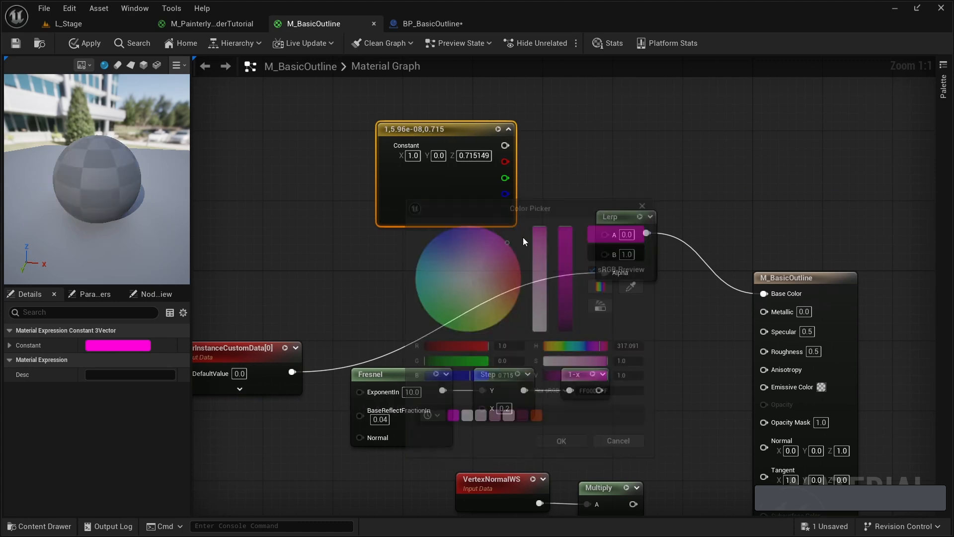
- Connect the magenta Constant3Vector output to the Lerp node's A input and shift the colour node slightly away
{"action": "left_click_drag", "start_coordinate": [504, 146], "coordinate": [605, 233]}
{"action": "left_click_drag", "start_coordinate": [443, 144], "coordinate": [427, 127]}
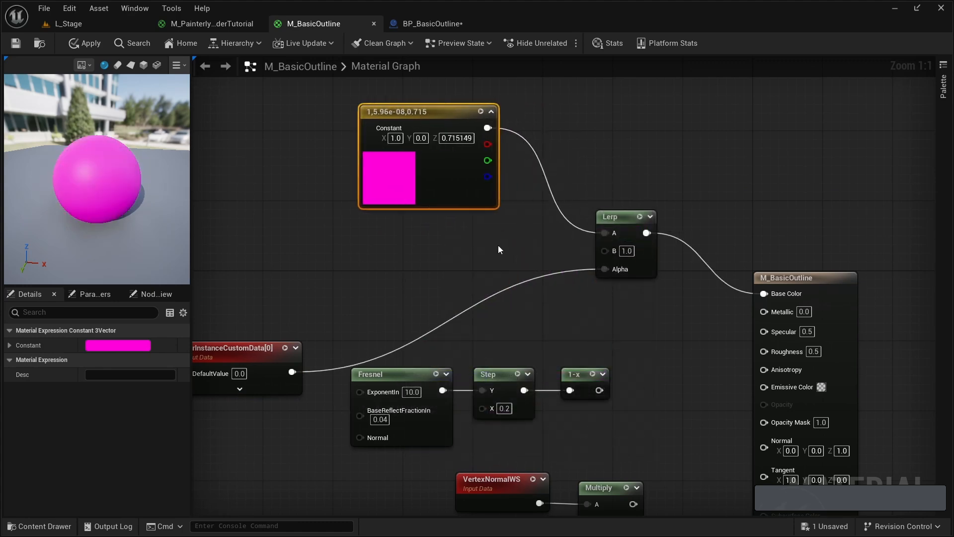
{"action": "left_click", "coordinate": [592, 254]}
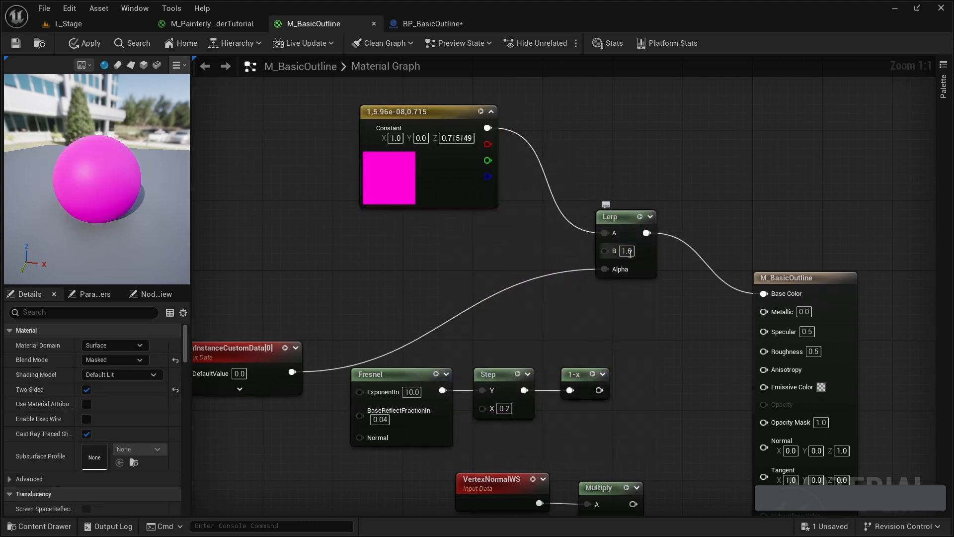
- Add a second Lerp node below the first and connect the PerInstanceCustomData output to its Alpha
{"action": "right_click_drag", "start_coordinate": [511, 332], "coordinate": [485, 183]}
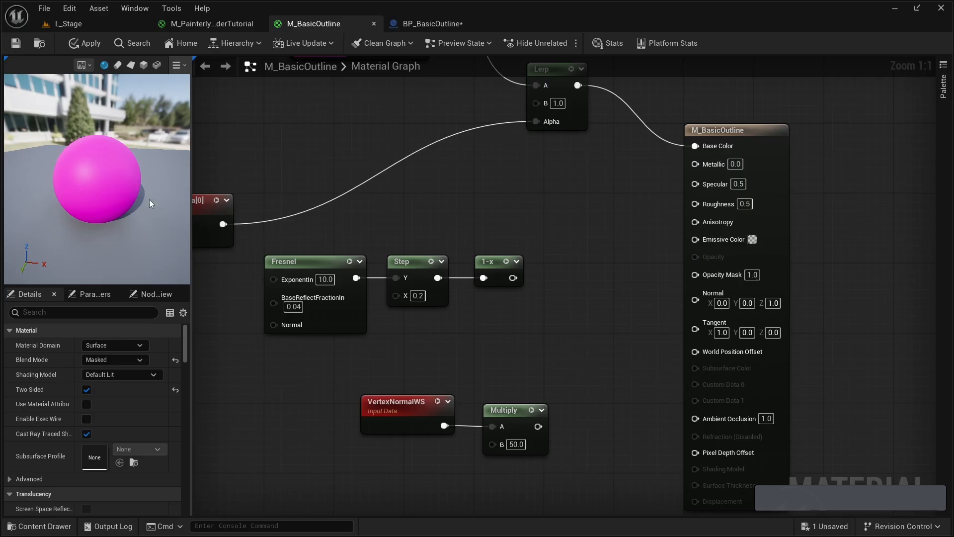
{"action": "left_click", "coordinate": [498, 214]}
{"action": "left_click_drag", "start_coordinate": [520, 223], "coordinate": [584, 197]}
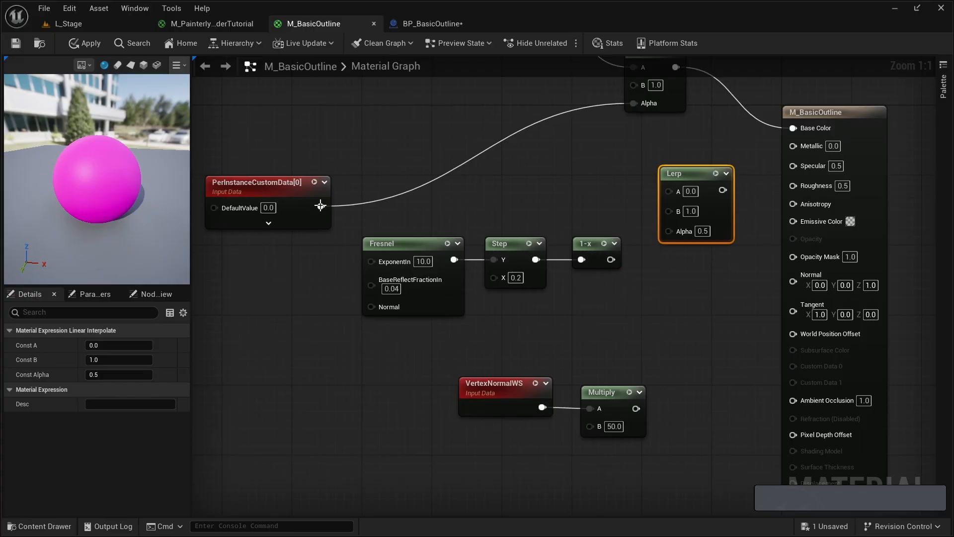
{"action": "right_click_drag", "start_coordinate": [398, 137], "coordinate": [322, 262]}
{"action": "right_click_drag", "start_coordinate": [296, 201], "coordinate": [365, 162]}
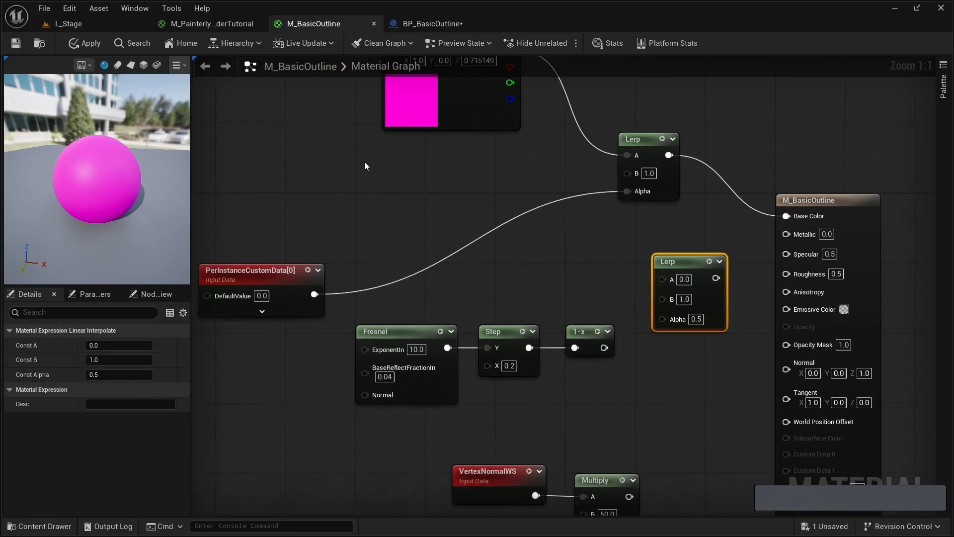
{"action": "left_click_drag", "start_coordinate": [314, 294], "coordinate": [662, 318]}
{"action": "left_click_drag", "start_coordinate": [684, 263], "coordinate": [701, 254]}
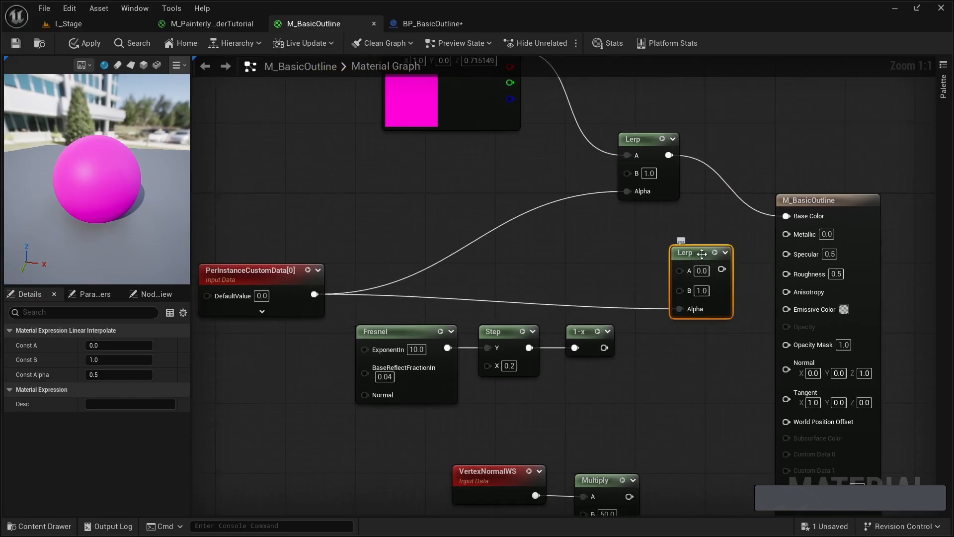
- Set the second Lerp's A to 1.0 and connect the 1-x output to its B input
{"action": "left_click", "coordinate": [701, 270]}
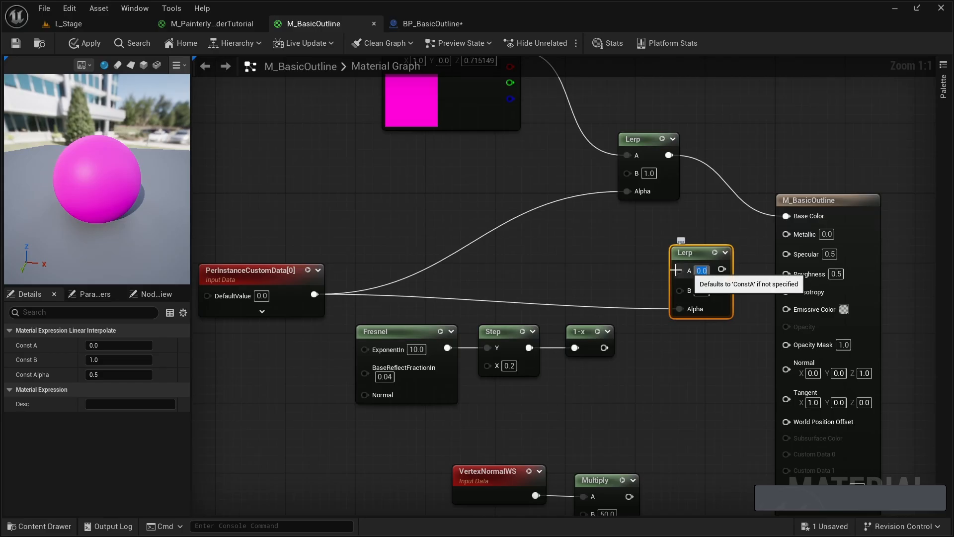
{"action": "type", "text": "1"}
{"action": "left_click", "coordinate": [655, 262]}
{"action": "right_click_drag", "start_coordinate": [655, 262], "coordinate": [551, 222]}
{"action": "left_click_drag", "start_coordinate": [559, 217], "coordinate": [548, 263]}
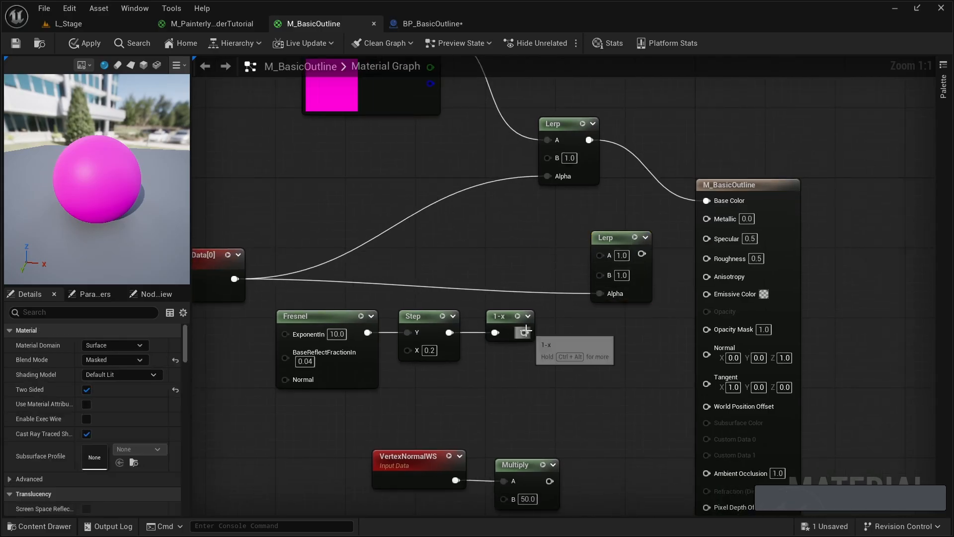
{"action": "left_click_drag", "start_coordinate": [524, 333], "coordinate": [602, 275]}
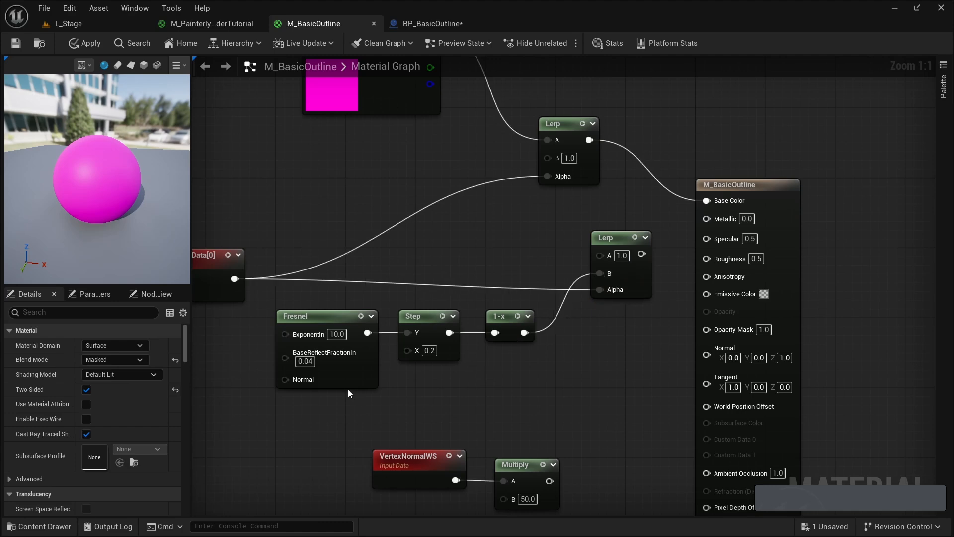
- Shift the Fresnel, Step and 1-x nodes slightly toward the second Lerp, and connect that Lerp's output to Opacity Mask
{"action": "left_click_drag", "start_coordinate": [348, 389], "coordinate": [511, 305]}
{"action": "left_click_drag", "start_coordinate": [511, 318], "coordinate": [529, 318]}
{"action": "left_click_drag", "start_coordinate": [641, 254], "coordinate": [716, 327]}
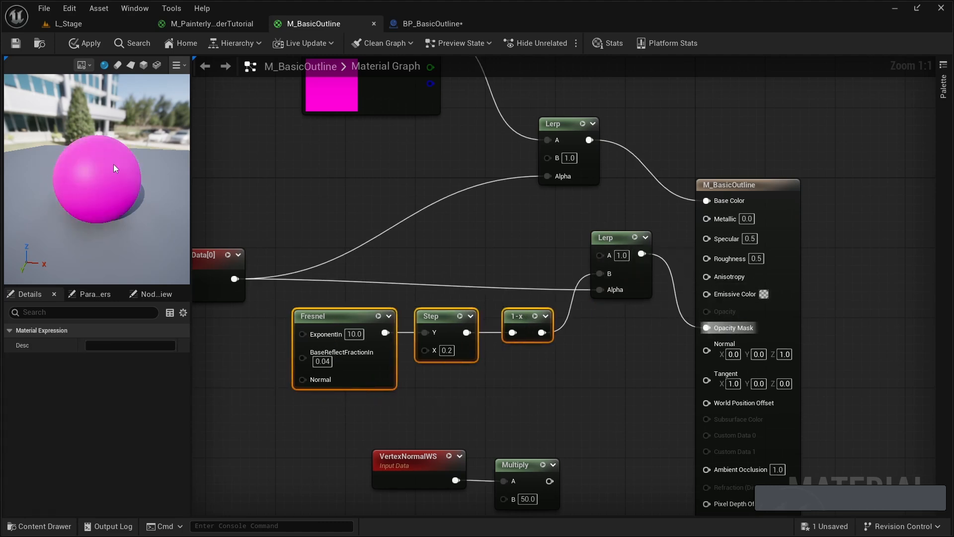
- Add a third Lerp node above and beyond the VertexNormalWS and Multiply nodes
{"action": "right_click_drag", "start_coordinate": [441, 282], "coordinate": [577, 259]}
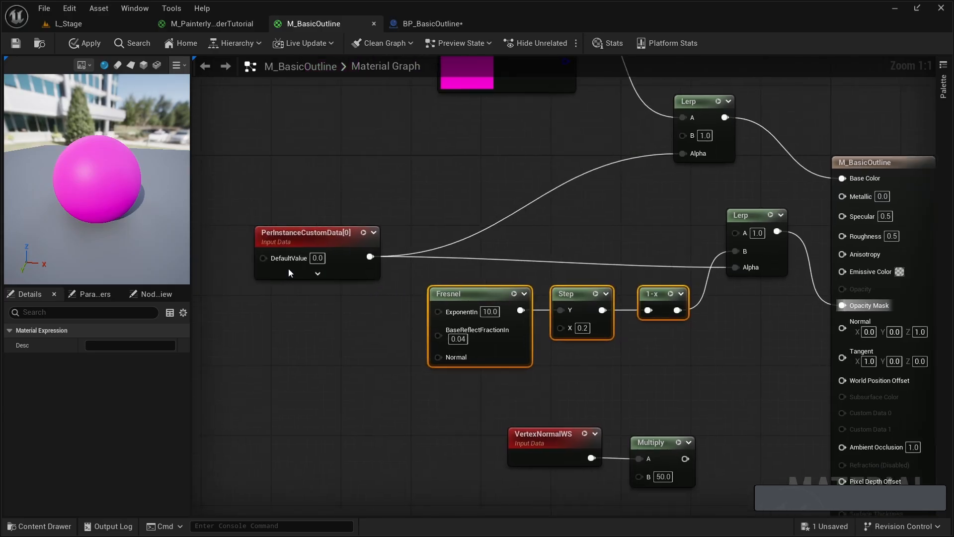
{"action": "right_click_drag", "start_coordinate": [597, 405], "coordinate": [449, 286]}
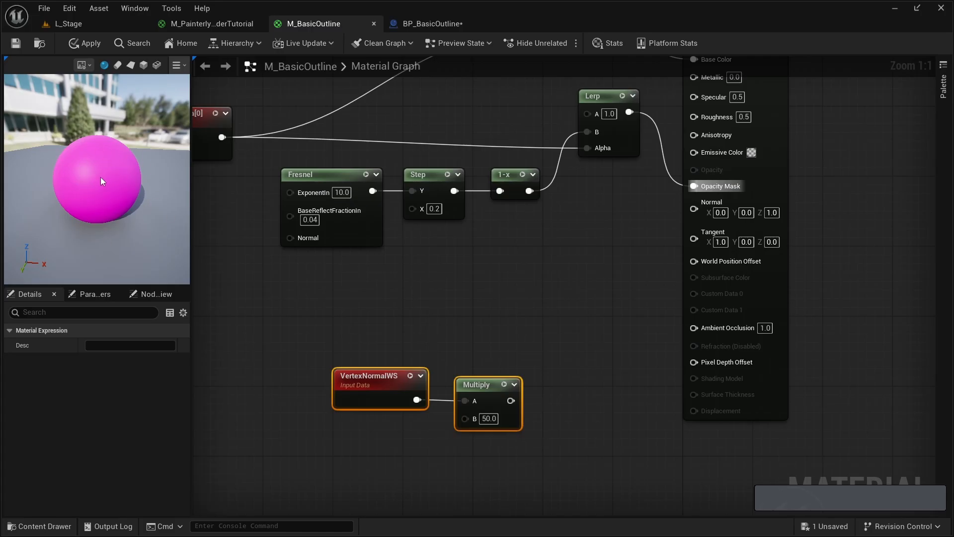
{"action": "key", "text": "l"}
{"action": "left_click", "coordinate": [513, 299]}
{"action": "left_click_drag", "start_coordinate": [526, 304], "coordinate": [551, 304]}
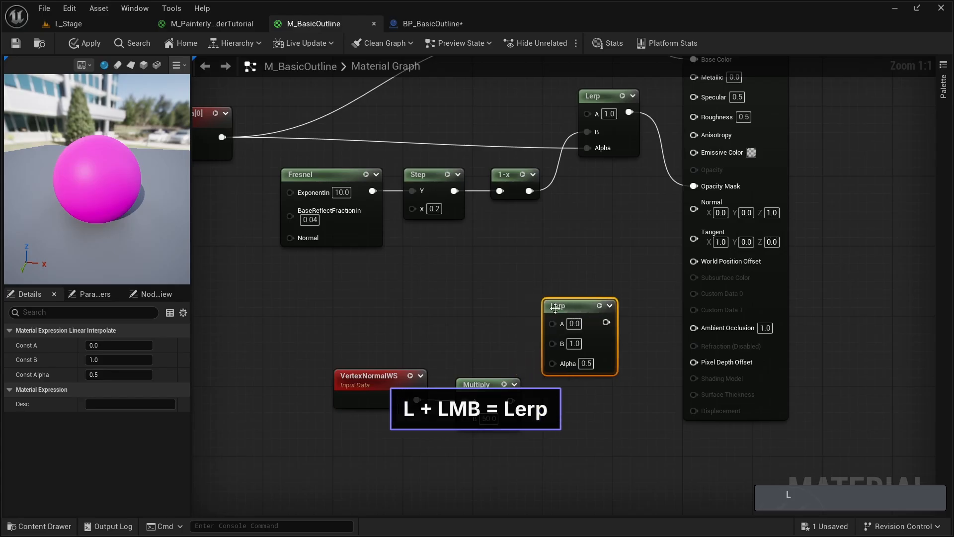
- Connect PerInstanceCustomData to the third Lerp's Alpha, routing the wire through a reroute node near VertexNormalWS
{"action": "left_click_drag", "start_coordinate": [365, 342], "coordinate": [531, 440]}
{"action": "left_click_drag", "start_coordinate": [491, 388], "coordinate": [412, 380]}
{"action": "left_click", "coordinate": [422, 354]}
{"action": "left_click_drag", "start_coordinate": [221, 137], "coordinate": [558, 368]}
{"action": "double_click", "coordinate": [288, 148]}
{"action": "left_click_drag", "start_coordinate": [288, 148], "coordinate": [300, 359]}
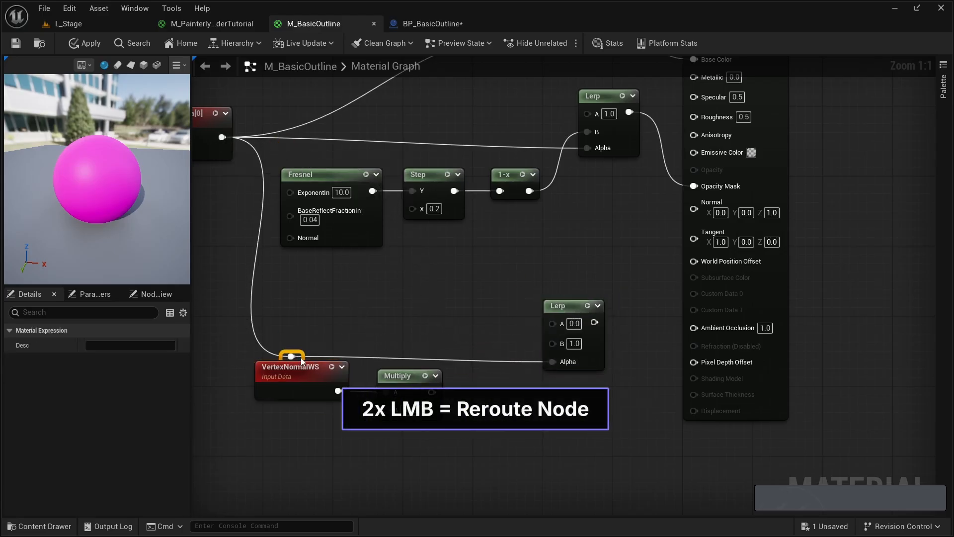
- Arrange the VertexNormalWS and Multiply nodes above the reroute wire, in line with the third Lerp
{"action": "left_click_drag", "start_coordinate": [308, 438], "coordinate": [397, 387]}
{"action": "left_click_drag", "start_coordinate": [393, 372], "coordinate": [429, 297]}
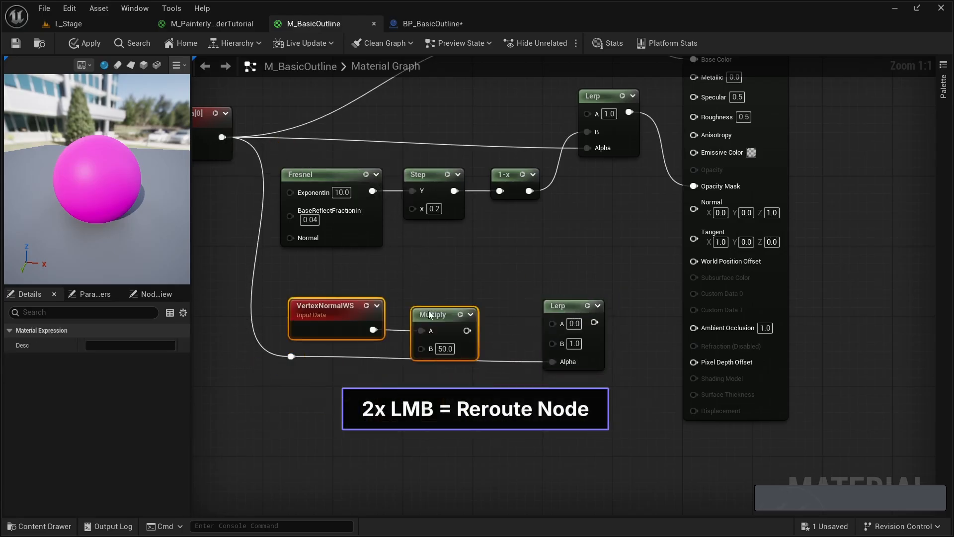
{"action": "left_click_drag", "start_coordinate": [303, 360], "coordinate": [323, 370]}
{"action": "left_click", "coordinate": [332, 345]}
{"action": "left_click_drag", "start_coordinate": [347, 271], "coordinate": [441, 317]}
{"action": "left_click_drag", "start_coordinate": [447, 296], "coordinate": [453, 305]}
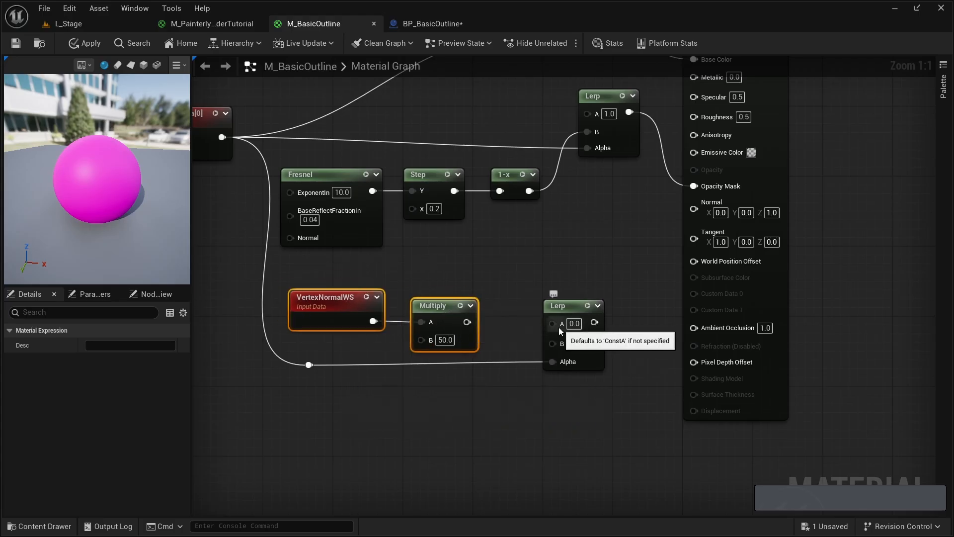
- Feed the Multiply output through the third Lerp's B input into World Position Offset and save the material
{"action": "left_click", "coordinate": [446, 278]}
{"action": "left_click_drag", "start_coordinate": [474, 322], "coordinate": [552, 343]}
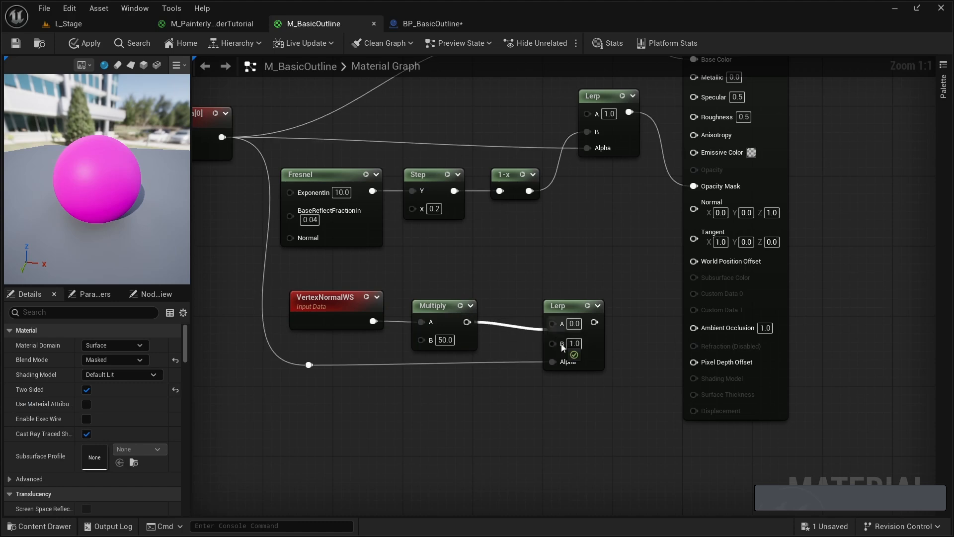
{"action": "left_click_drag", "start_coordinate": [380, 291], "coordinate": [450, 313]}
{"action": "left_click_drag", "start_coordinate": [449, 305], "coordinate": [476, 303]}
{"action": "left_click", "coordinate": [527, 298]}
{"action": "left_click_drag", "start_coordinate": [594, 322], "coordinate": [694, 261]}
{"action": "key", "text": "ctrl+s"}
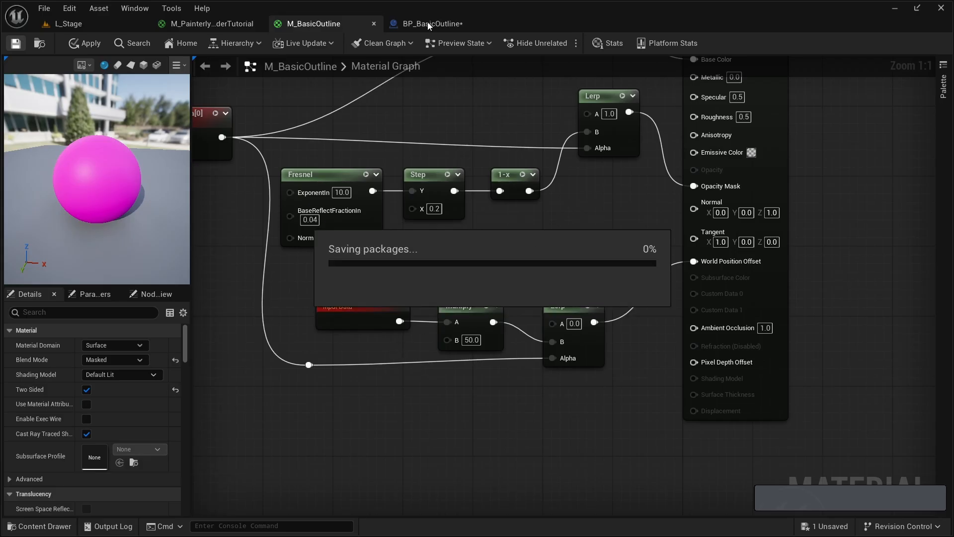
- Examine the two sphere instances in BP_BasicOutline's 3D preview from different angles
{"action": "left_click", "coordinate": [444, 23]}
{"action": "left_click", "coordinate": [90, 44]}
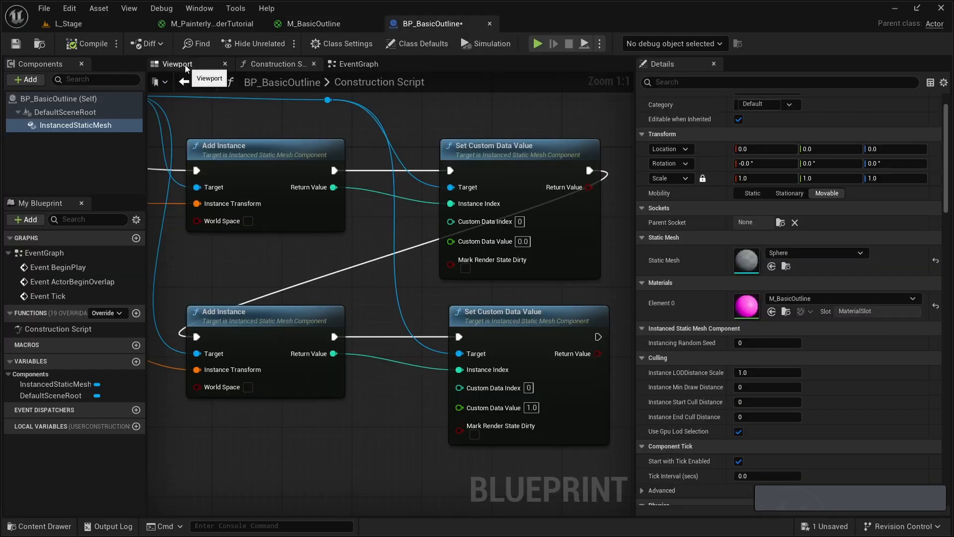
{"action": "left_click", "coordinate": [179, 64]}
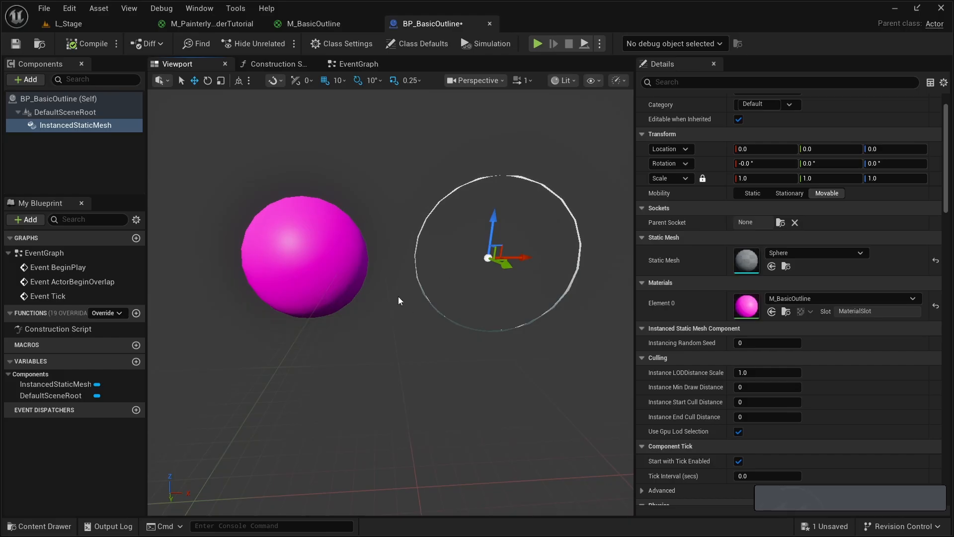
{"action": "key", "text": "a"}
{"action": "right_click_drag", "start_coordinate": [440, 338], "coordinate": [441, 338]}
{"action": "key", "text": "d"}
{"action": "key", "text": "w"}
{"action": "key", "text": "s"}
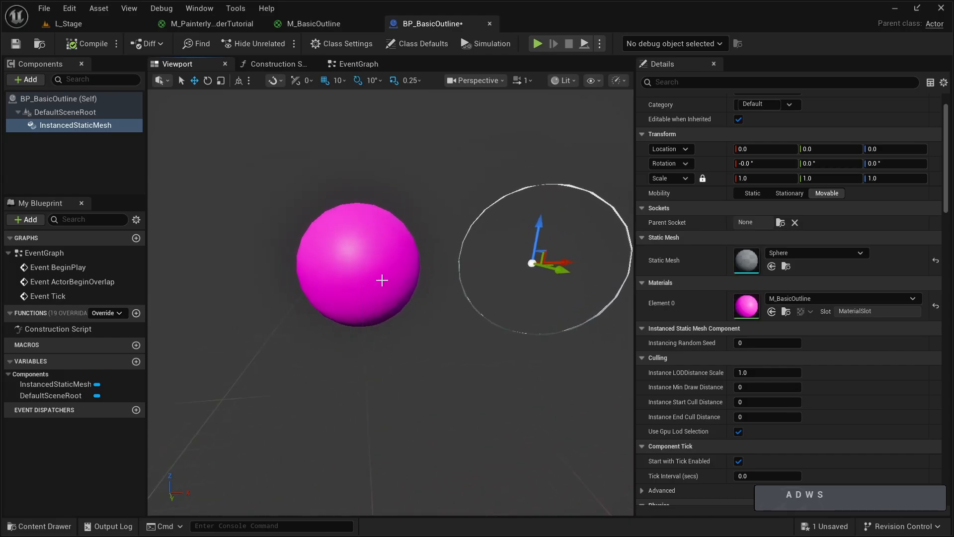
- In the Construction Script, connect the Get Relative Transform return value directly to the second Add Instance's Instance Transform
{"action": "left_click", "coordinate": [306, 63]}
{"action": "right_click_drag", "start_coordinate": [238, 268], "coordinate": [631, 273]}
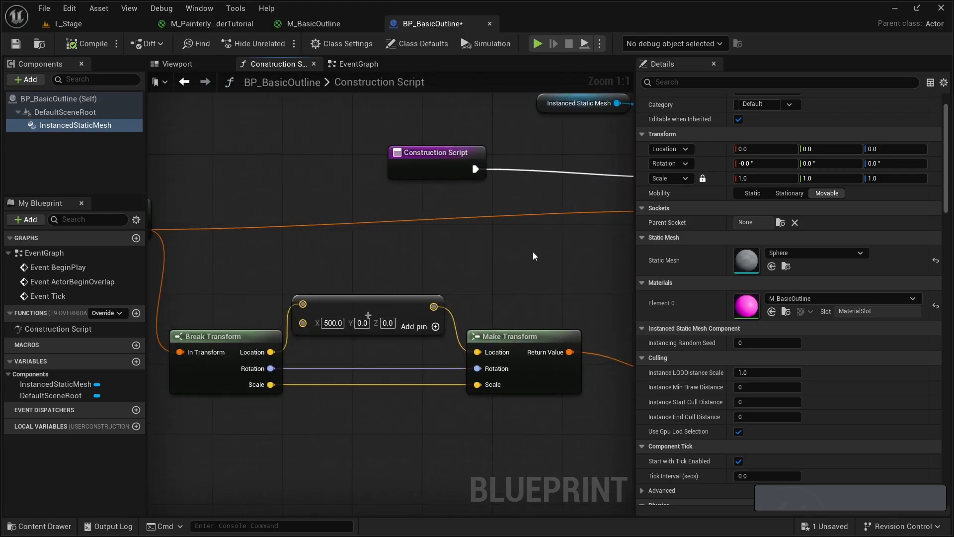
{"action": "scroll", "coordinate": [516, 254], "scroll_direction": "down", "scroll_amount": 1}
{"action": "right_click_drag", "start_coordinate": [383, 269], "coordinate": [411, 231]}
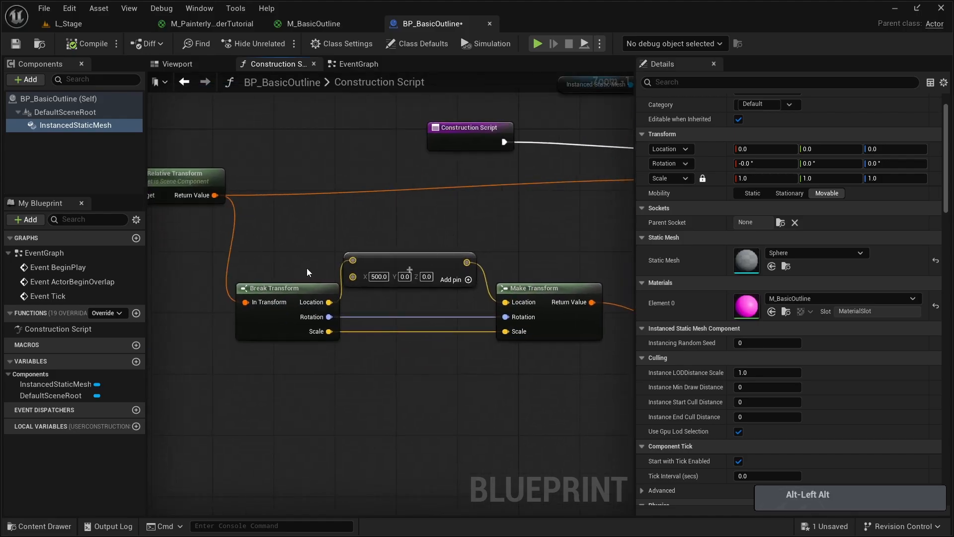
{"action": "scroll", "coordinate": [304, 256], "scroll_direction": "down", "scroll_amount": 3}
{"action": "key", "text": "Escape"}
{"action": "right_click_drag", "start_coordinate": [191, 219], "coordinate": [240, 219]}
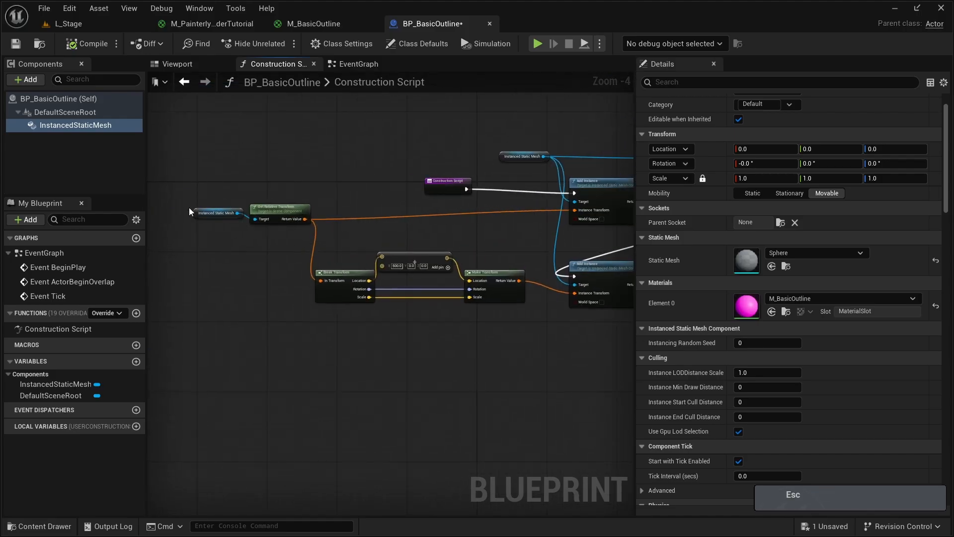
{"action": "right_click_drag", "start_coordinate": [415, 203], "coordinate": [322, 184]}
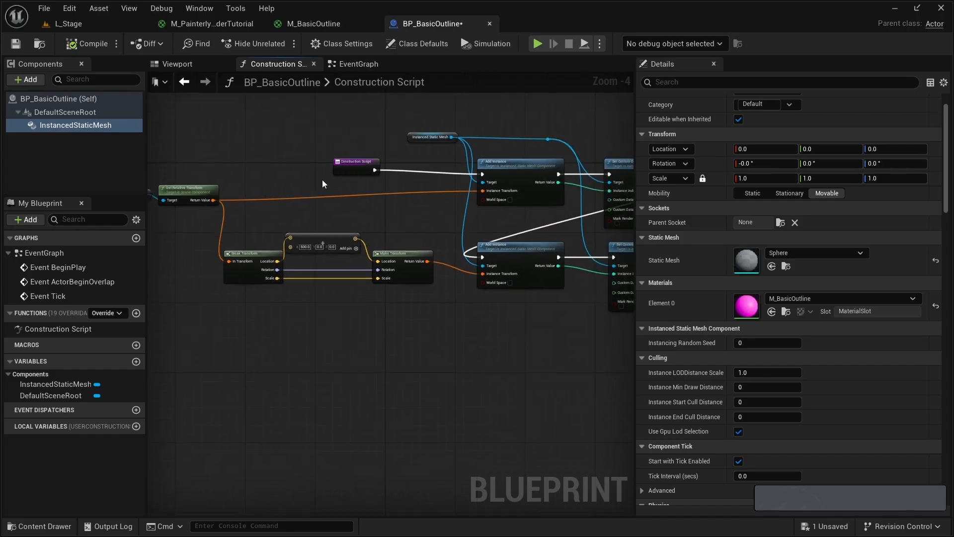
{"action": "left_click_drag", "start_coordinate": [212, 198], "coordinate": [482, 273]}
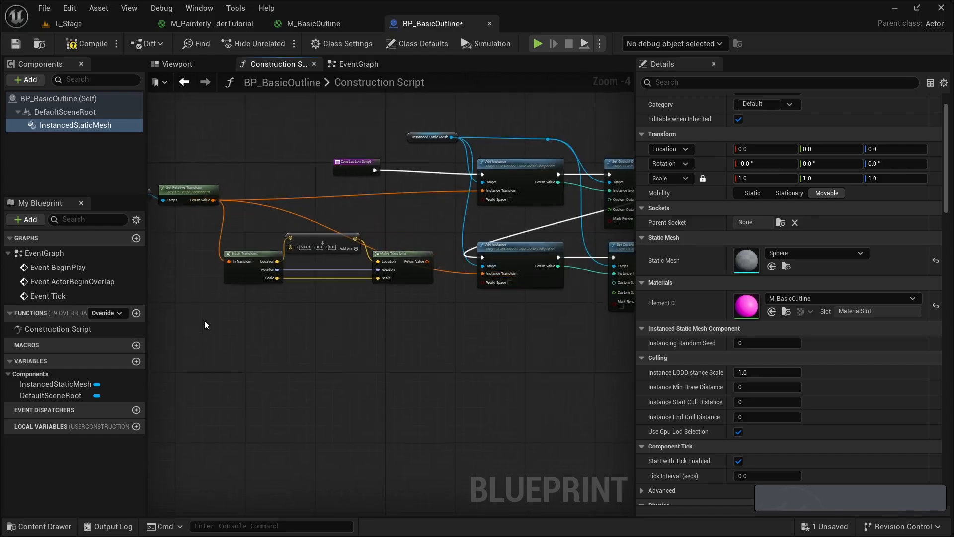
- Delete the Break Transform, vector add and Make Transform nodes, and move Get Relative Transform with its mesh reference closer to the Add Instance nodes
{"action": "left_click_drag", "start_coordinate": [203, 318], "coordinate": [407, 235]}
{"action": "key", "text": "Delete"}
{"action": "right_click_drag", "start_coordinate": [169, 218], "coordinate": [286, 244]}
{"action": "left_click_drag", "start_coordinate": [258, 199], "coordinate": [477, 258]}
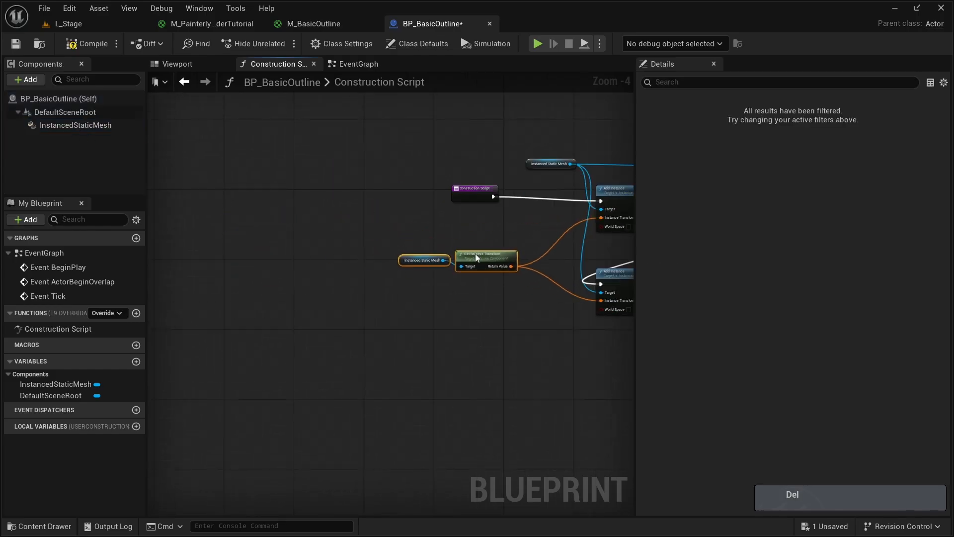
{"action": "mouse_move", "coordinate": [477, 269]}
{"action": "right_mouse_down"}
{"action": "mouse_move", "coordinate": [355, 264]}
{"action": "mouse_move", "coordinate": [471, 254]}
{"action": "right_mouse_up"}
- Compile BP_BasicOutline, check the sphere instances in its 3D preview, and save the blueprint
{"action": "left_click", "coordinate": [107, 50]}
{"action": "left_click", "coordinate": [167, 68]}
{"action": "key", "text": "w"}
{"action": "key", "text": "a"}
{"action": "key", "text": "s"}
{"action": "left_click", "coordinate": [15, 43]}
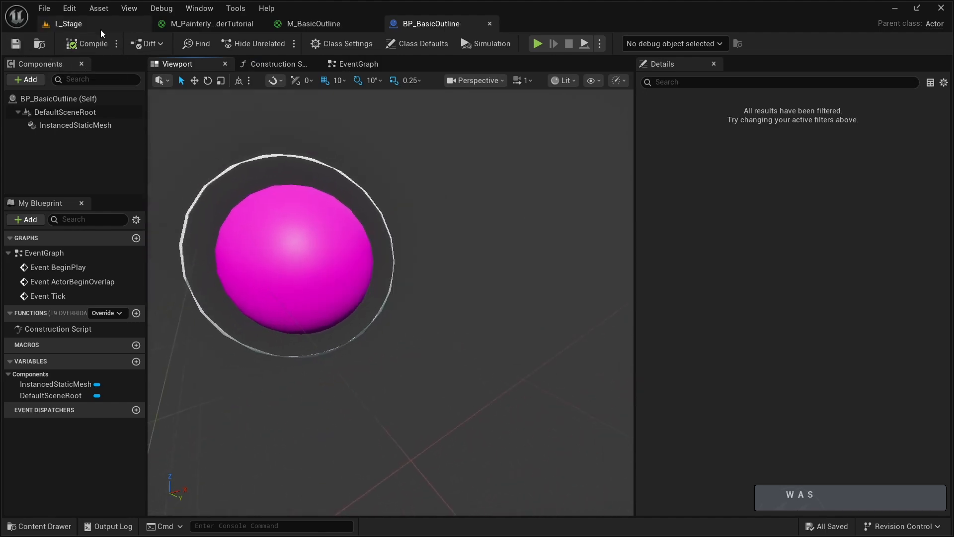
- Switch to the L_Stage level and delete the selected actor from the scene
{"action": "left_click", "coordinate": [100, 26]}
{"action": "right_click_drag", "start_coordinate": [158, 80], "coordinate": [172, 85]}
{"action": "key", "text": "a"}
{"action": "key", "text": "a"}
{"action": "key", "text": "d"}
{"action": "mouse_move", "coordinate": [311, 300]}
{"action": "right_mouse_down"}
{"action": "mouse_move", "coordinate": [301, 279]}
{"action": "mouse_move", "coordinate": [311, 300]}
{"action": "right_mouse_up"}
{"action": "key", "text": "Delete"}
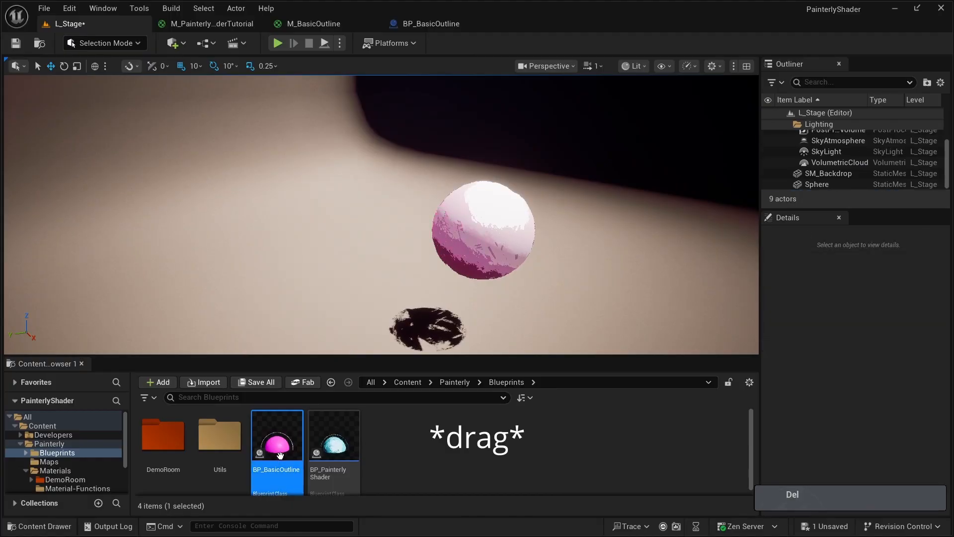
- Place BP_BasicOutline in L_Stage near the painterly sphere, at location X -340, Y -110, Z 0
{"action": "left_click_drag", "start_coordinate": [277, 453], "coordinate": [323, 311]}
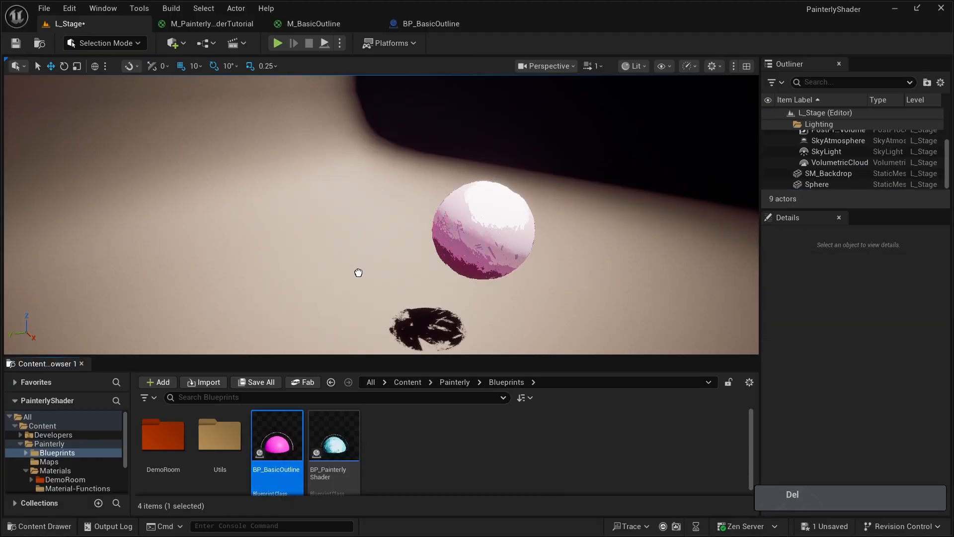
{"action": "left_click_drag", "start_coordinate": [345, 282], "coordinate": [328, 311]}
{"action": "key", "text": "s"}
{"action": "right_click_drag", "start_coordinate": [328, 311], "coordinate": [324, 320]}
{"action": "key", "text": "q"}
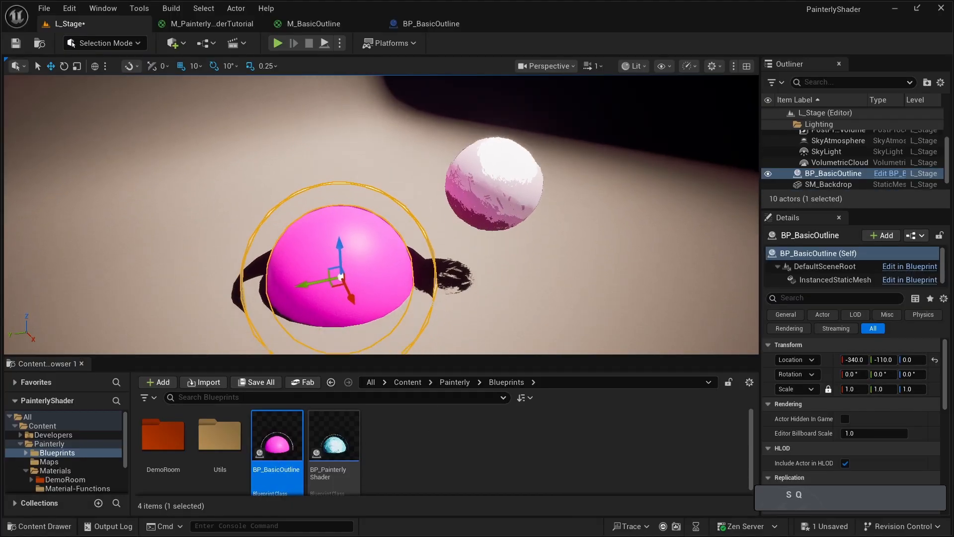
- Raise the BP_BasicOutline actor above the stage floor to Z 210
{"action": "left_click_drag", "start_coordinate": [336, 244], "coordinate": [335, 153]}
{"action": "key", "text": "a"}
{"action": "mouse_move", "coordinate": [335, 153]}
{"action": "right_mouse_down"}
{"action": "mouse_move", "coordinate": [350, 161]}
{"action": "mouse_move", "coordinate": [340, 168]}
{"action": "mouse_move", "coordinate": [334, 147]}
{"action": "right_mouse_up"}
{"action": "key", "text": "d"}
{"action": "key", "text": "w"}
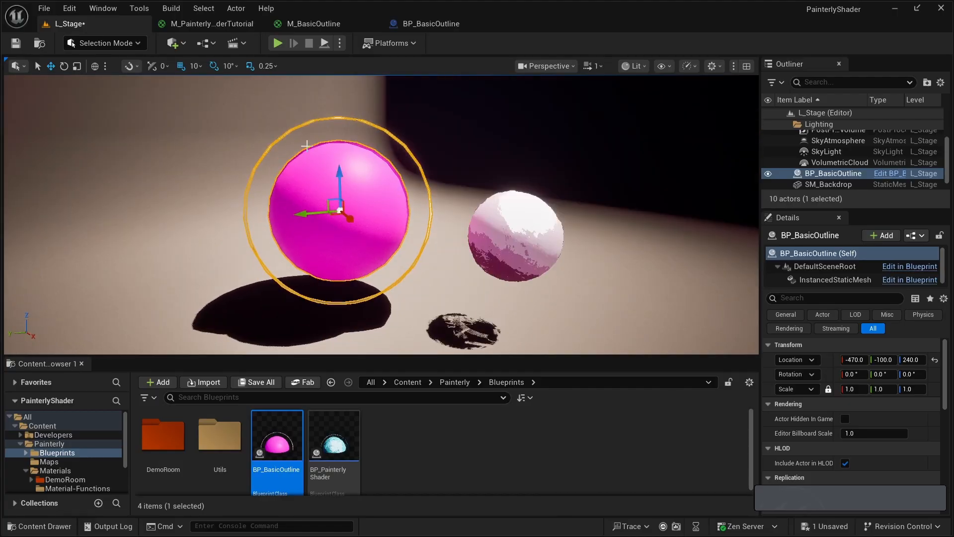
- Move the BP_BasicOutline actor in L_Stage to location X -470, Y -100, Z 260
{"action": "right_click_drag", "start_coordinate": [307, 146], "coordinate": [292, 212]}
{"action": "key", "text": "w"}
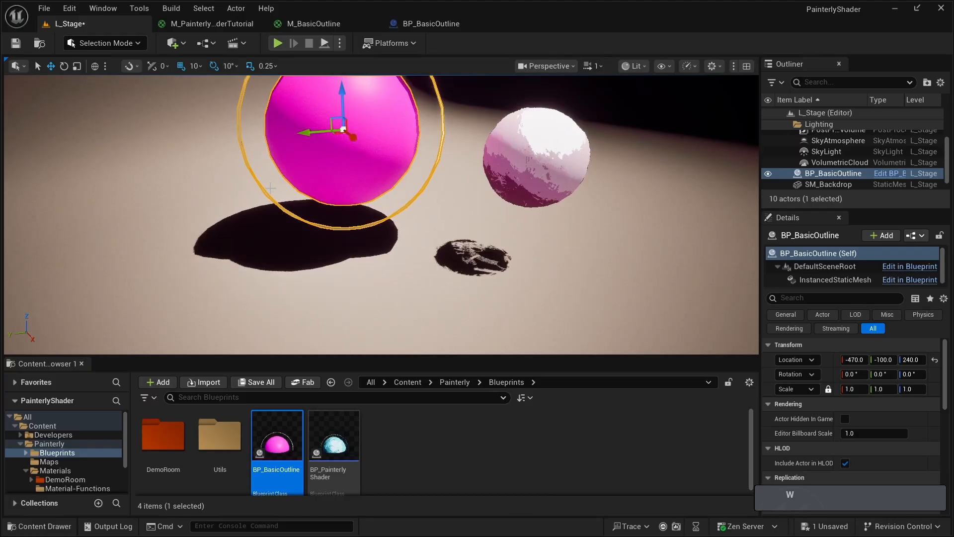
{"action": "right_click_drag", "start_coordinate": [265, 299], "coordinate": [263, 278]}
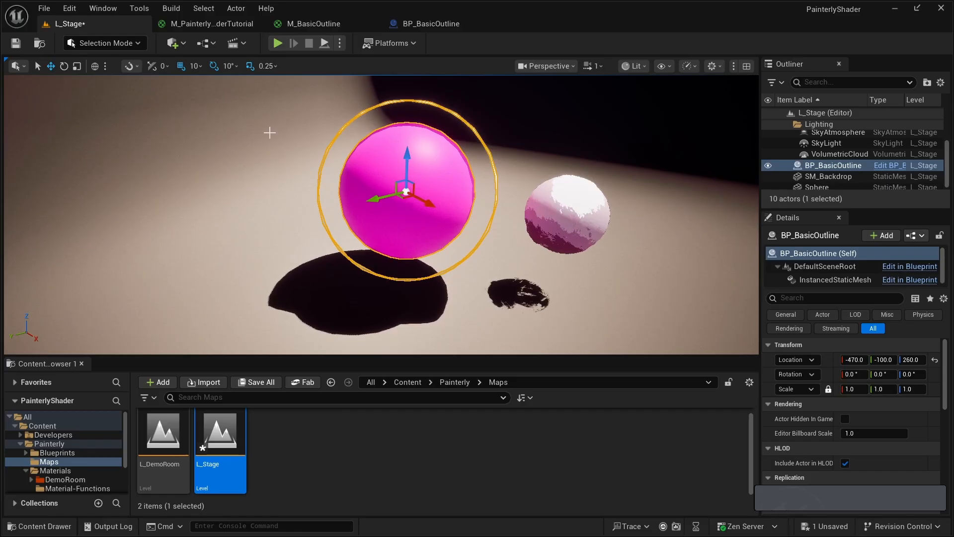
- In M_BasicOutline, add a Multiply node and feed its A input from the 1-x node following the Fresnel and Step nodes
{"action": "left_click", "coordinate": [318, 23]}
{"action": "mouse_move", "coordinate": [451, 241]}
{"action": "right_mouse_down"}
{"action": "mouse_move", "coordinate": [511, 213]}
{"action": "mouse_move", "coordinate": [451, 226]}
{"action": "right_mouse_up"}
{"action": "right_click_drag", "start_coordinate": [451, 290], "coordinate": [499, 267]}
{"action": "scroll", "coordinate": [499, 268], "scroll_direction": "up", "scroll_amount": 1}
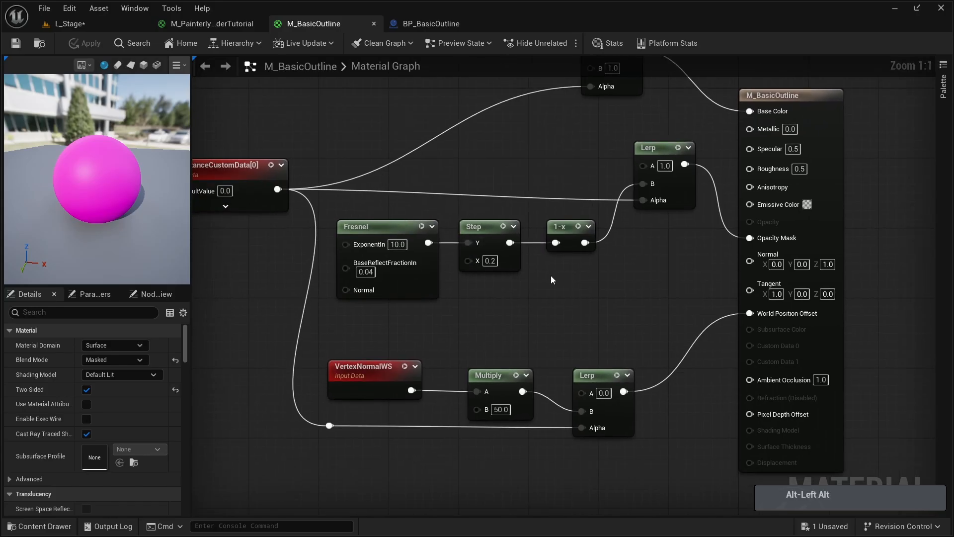
{"action": "left_click_drag", "start_coordinate": [386, 315], "coordinate": [598, 237]}
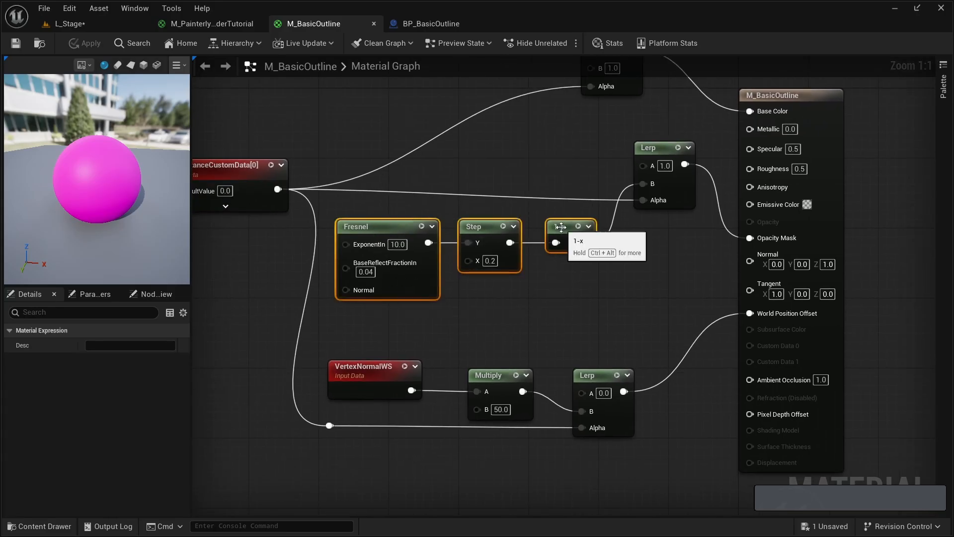
{"action": "right_click_drag", "start_coordinate": [556, 247], "coordinate": [468, 284]}
{"action": "left_click", "coordinate": [450, 291]}
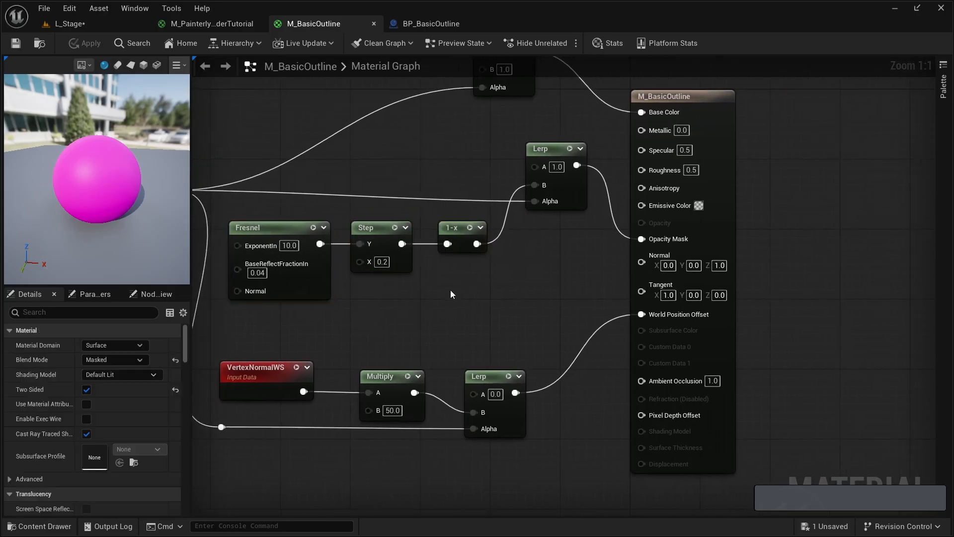
{"action": "left_click", "coordinate": [525, 273]}
{"action": "left_click_drag", "start_coordinate": [526, 272], "coordinate": [520, 250]}
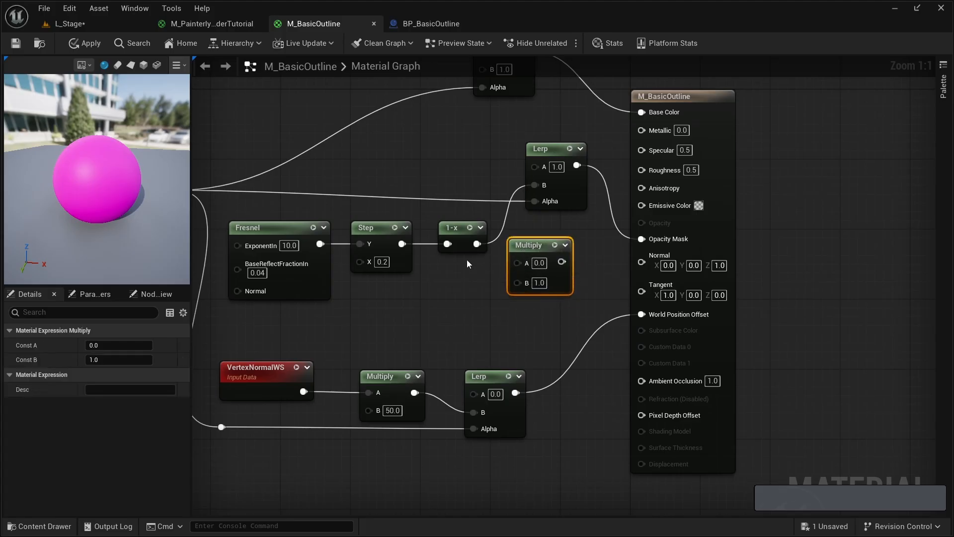
{"action": "left_click", "coordinate": [478, 267]}
{"action": "left_click_drag", "start_coordinate": [475, 246], "coordinate": [467, 284]}
{"action": "left_click_drag", "start_coordinate": [518, 263], "coordinate": [518, 263]}
{"action": "left_click", "coordinate": [534, 247]}
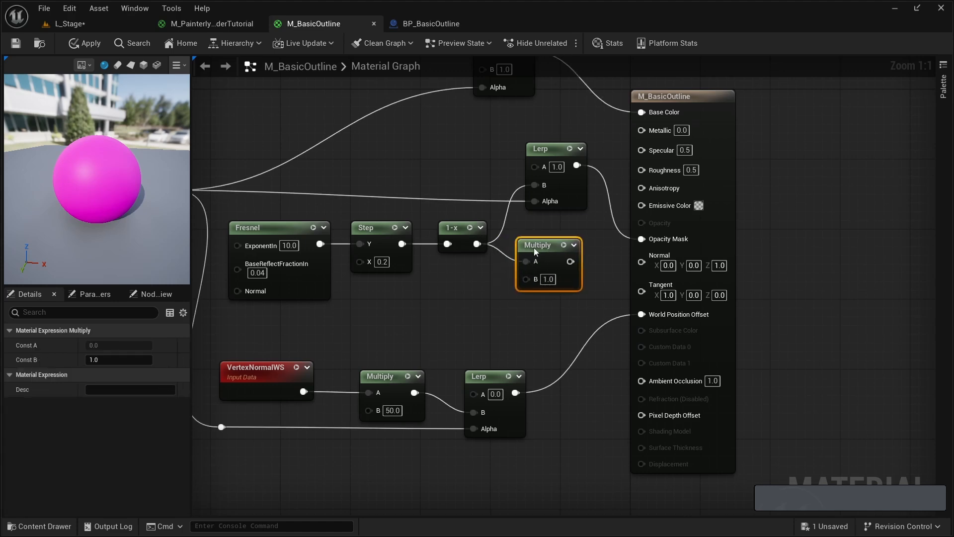
- Add a TwoSidedSign node in the empty area below the Fresnel node
{"action": "right_click_drag", "start_coordinate": [311, 371], "coordinate": [361, 341]}
{"action": "left_click_drag", "start_coordinate": [259, 425], "coordinate": [535, 395]}
{"action": "left_click", "coordinate": [389, 306]}
{"action": "right_click_drag", "start_coordinate": [389, 307], "coordinate": [419, 300]}
{"action": "right_click", "coordinate": [419, 300]}
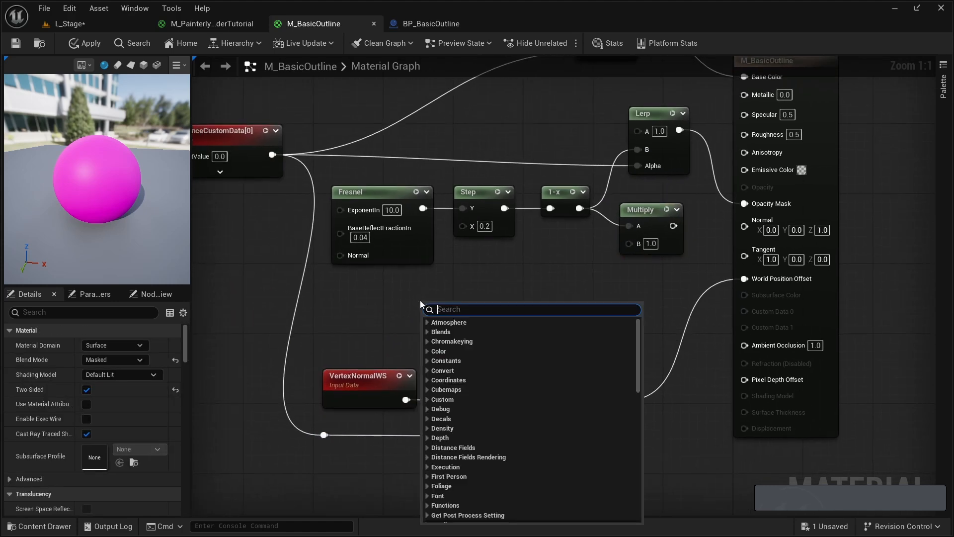
{"action": "type", "text": "twosi"}
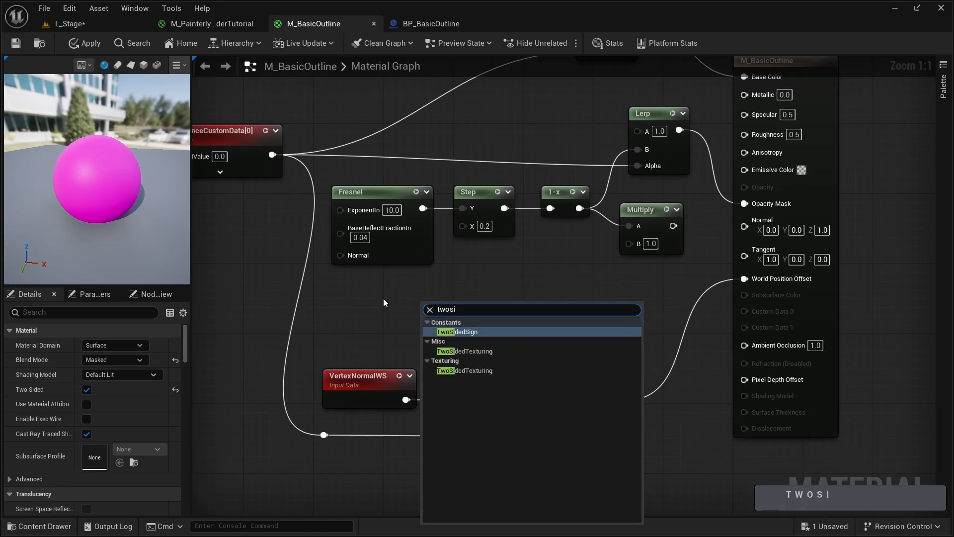
{"action": "key", "text": "Return"}
- Invert TwoSidedSign with a OneMinus node and connect the inverted output to the new Multiply's B input
{"action": "left_click_drag", "start_coordinate": [456, 307], "coordinate": [473, 328]}
{"action": "type", "text": "onemi"}
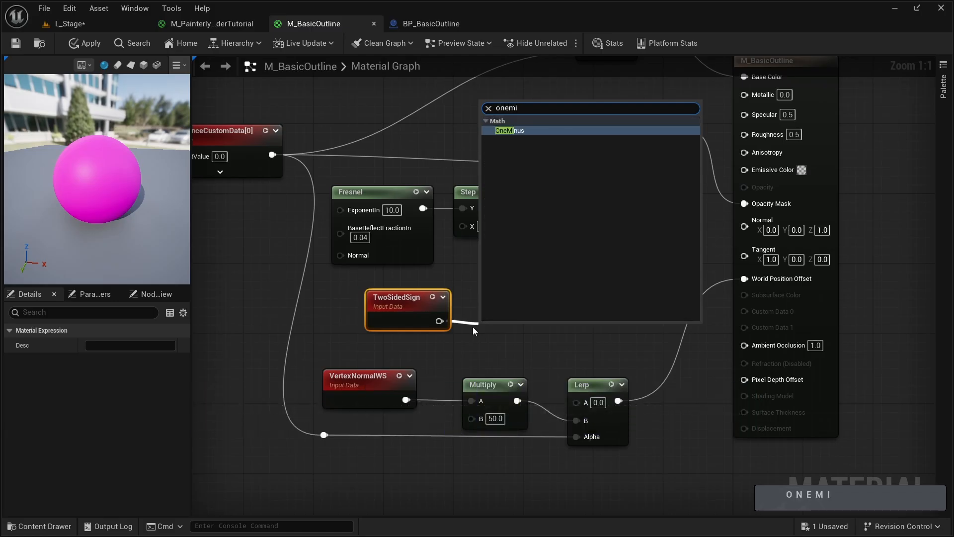
{"action": "key", "text": "Return"}
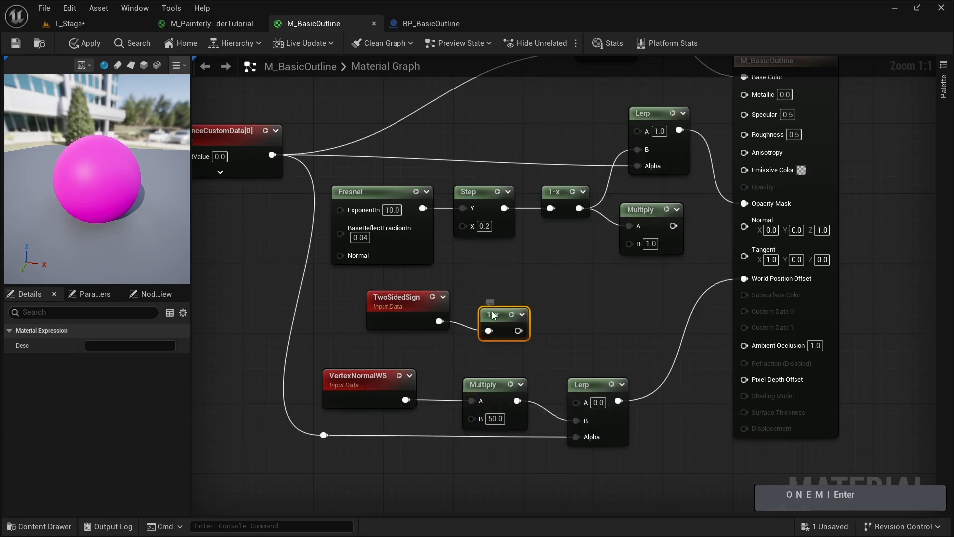
{"action": "left_click_drag", "start_coordinate": [519, 322], "coordinate": [635, 245]}
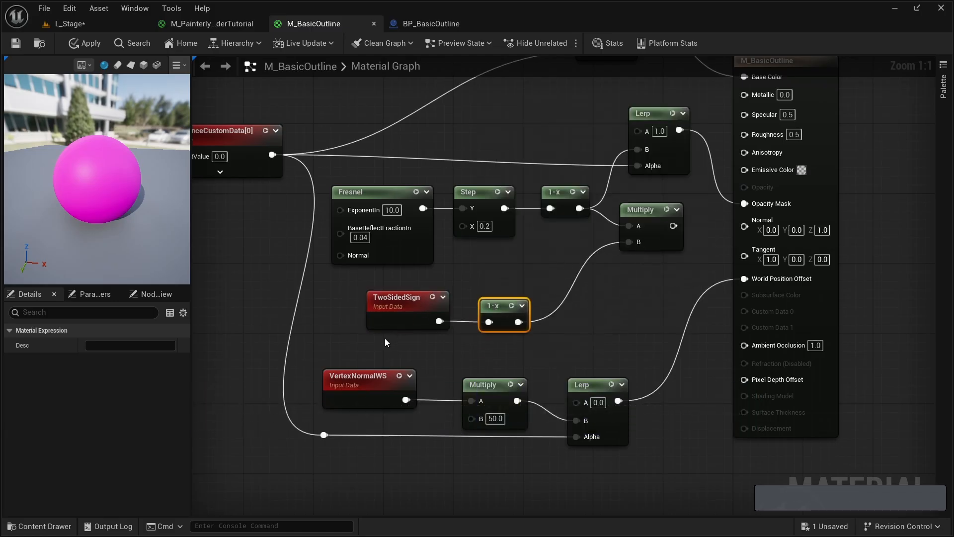
{"action": "left_click_drag", "start_coordinate": [384, 341], "coordinate": [487, 325]}
{"action": "left_click_drag", "start_coordinate": [497, 305], "coordinate": [524, 297]}
- Connect the new Multiply's output to the B input of the Lerp that drives Opacity Mask
{"action": "right_click_drag", "start_coordinate": [649, 212], "coordinate": [523, 251]}
{"action": "left_click", "coordinate": [523, 250]}
{"action": "left_click_drag", "start_coordinate": [547, 264], "coordinate": [520, 193]}
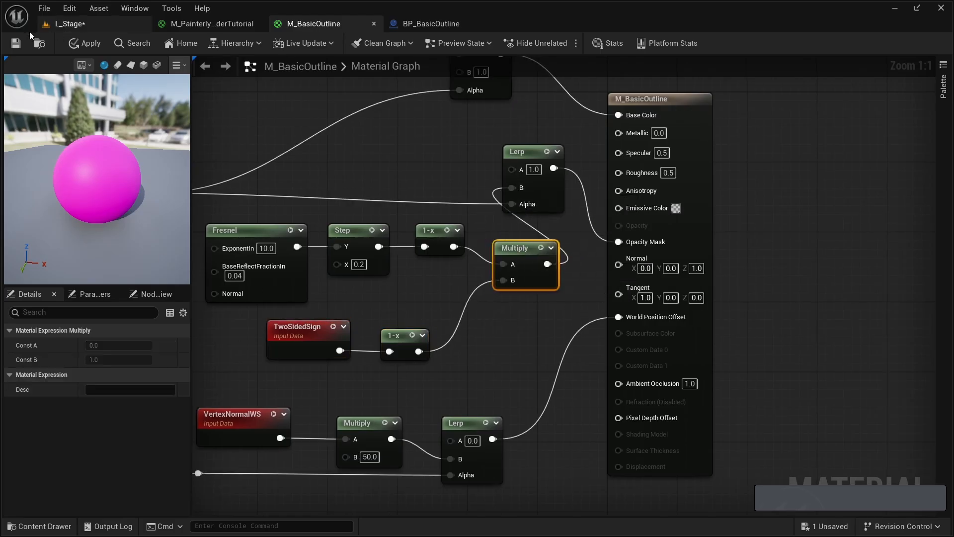
- Switch to L_Stage, view the updated outline with the actor deselected, and move BP_BasicOutline along Y to 30
{"action": "left_click", "coordinate": [89, 24]}
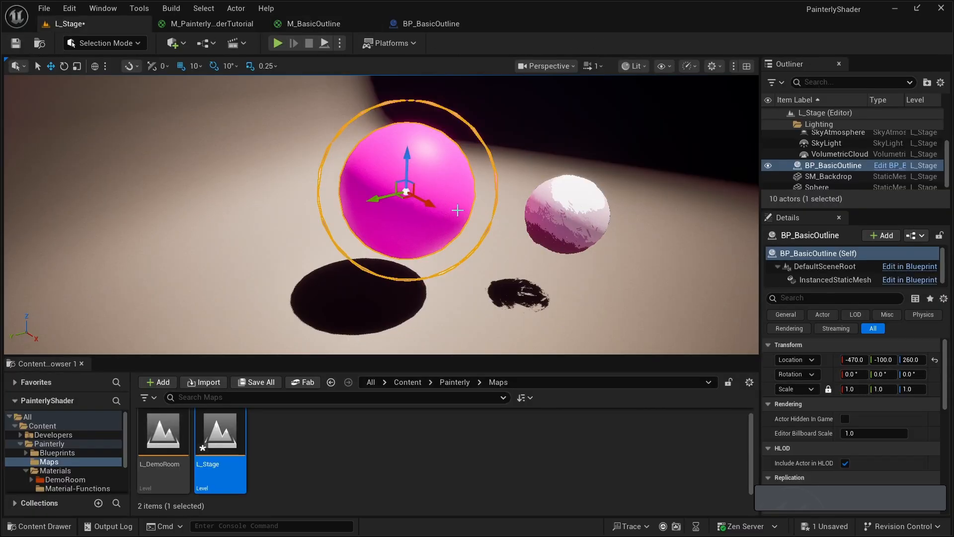
{"action": "right_click_drag", "start_coordinate": [348, 188], "coordinate": [360, 188]}
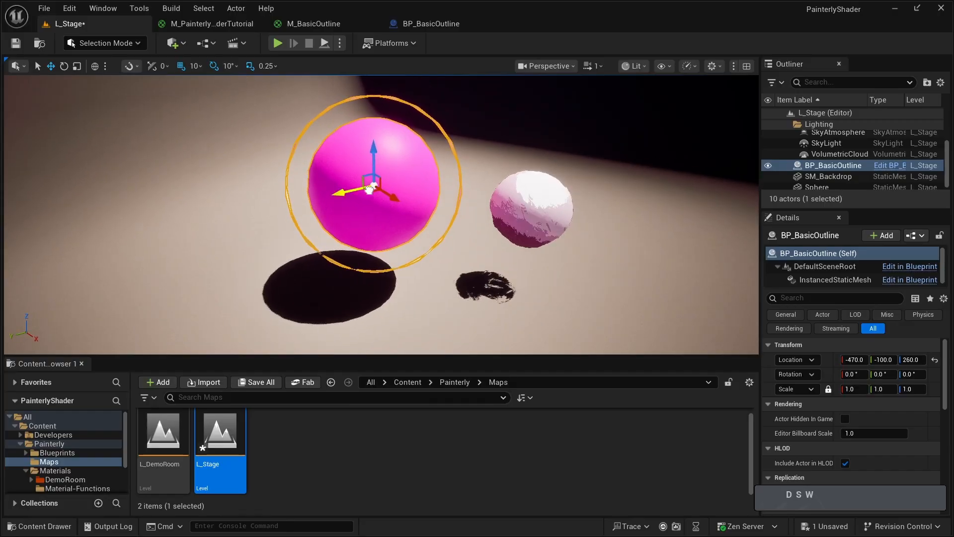
{"action": "left_click_drag", "start_coordinate": [366, 188], "coordinate": [330, 197]}
{"action": "left_click", "coordinate": [491, 283]}
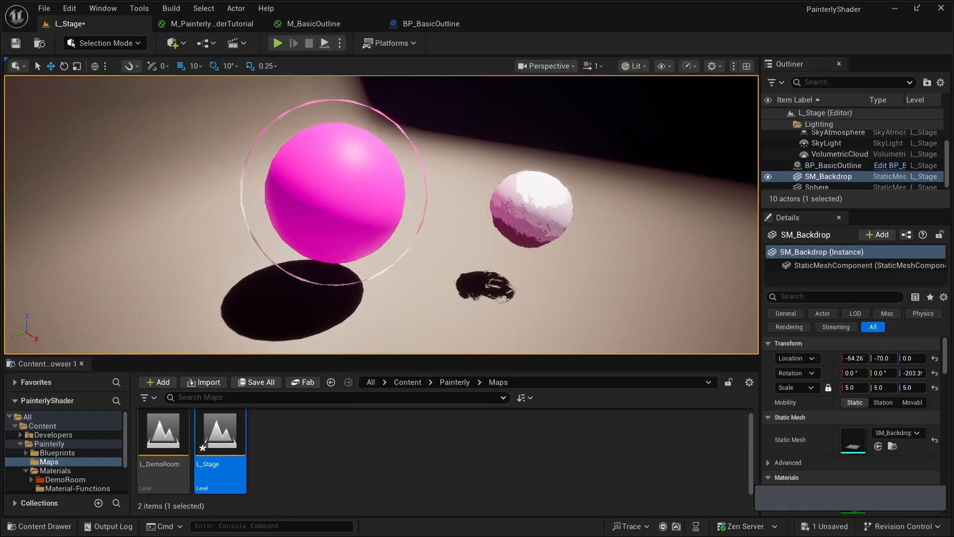
{"action": "right_click_drag", "start_coordinate": [491, 283], "coordinate": [491, 282]}
{"action": "key", "text": "w"}
{"action": "right_click_drag", "start_coordinate": [313, 211], "coordinate": [313, 211]}
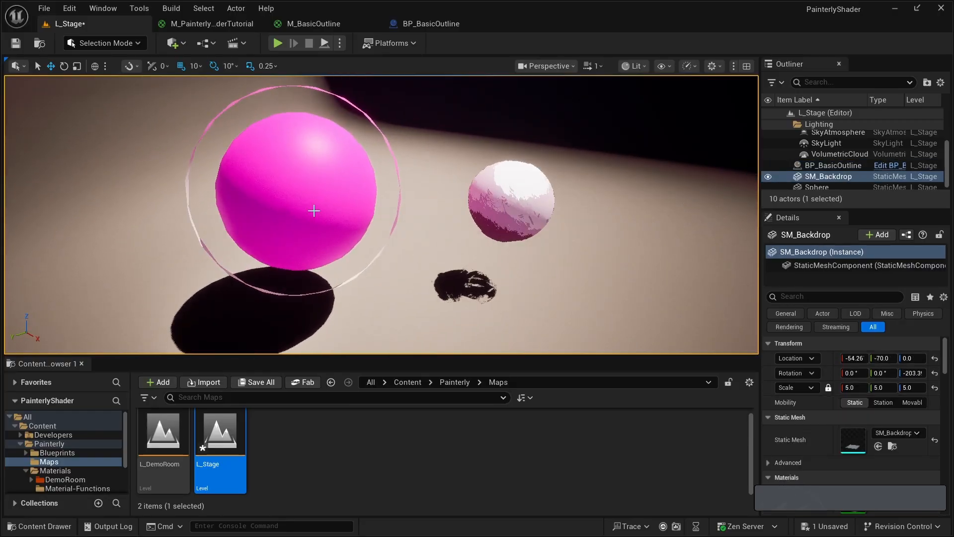
{"action": "left_click", "coordinate": [313, 211]}
{"action": "key", "text": "a"}
{"action": "right_click_drag", "start_coordinate": [271, 274], "coordinate": [271, 275]}
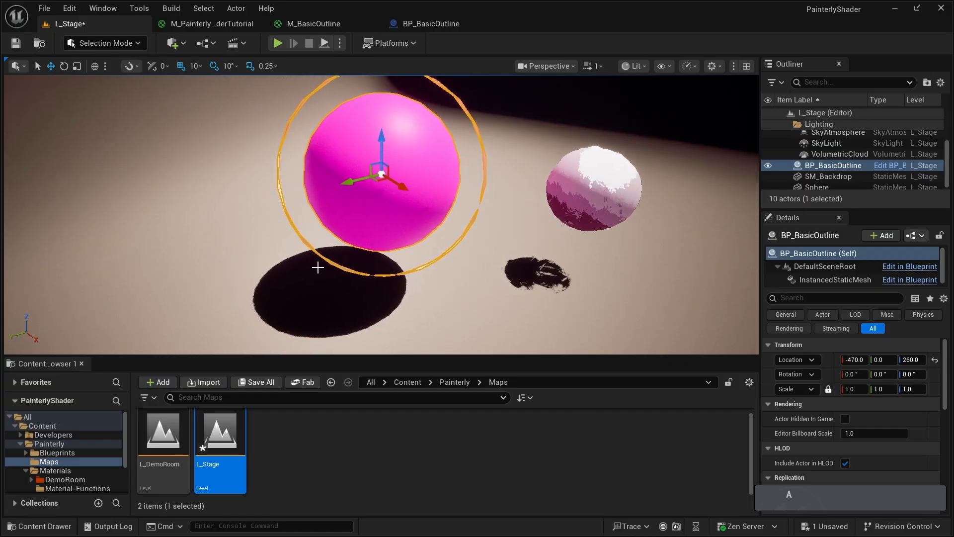
{"action": "mouse_move", "coordinate": [343, 182]}
{"action": "left_mouse_down"}
{"action": "mouse_move", "coordinate": [319, 184]}
{"action": "mouse_move", "coordinate": [329, 182]}
{"action": "left_mouse_up"}
- Examine BP_BasicOutline's outline ring, inner sphere and shadow in L_Stage from several viewpoints
{"action": "right_click_drag", "start_coordinate": [413, 236], "coordinate": [413, 236]}
{"action": "key", "text": "s"}
{"action": "right_click_drag", "start_coordinate": [436, 274], "coordinate": [436, 274]}
{"action": "key", "text": "w"}
{"action": "key", "text": "d"}
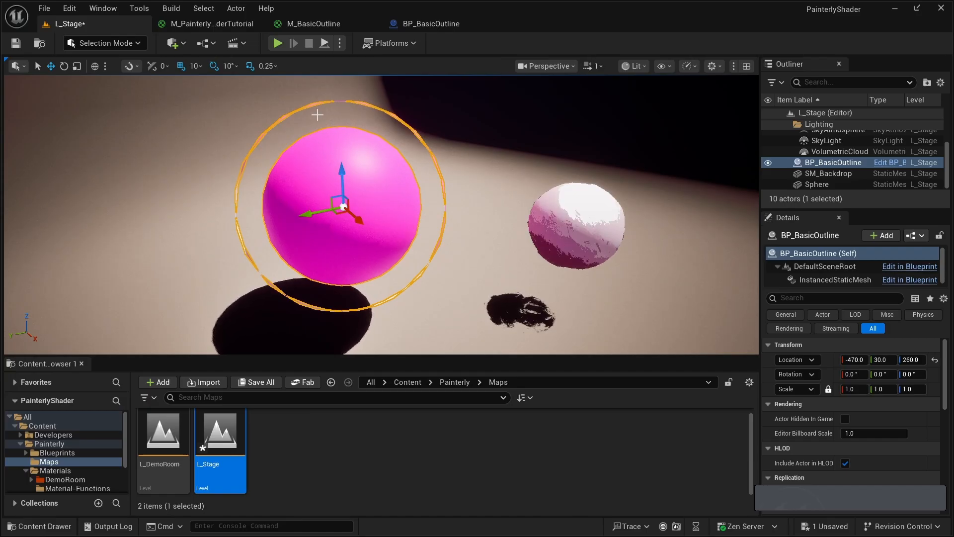
{"action": "key", "text": "a"}
{"action": "key", "text": "a"}
{"action": "key", "text": "s"}
{"action": "right_click_drag", "start_coordinate": [253, 279], "coordinate": [286, 278]}
{"action": "key", "text": "a"}
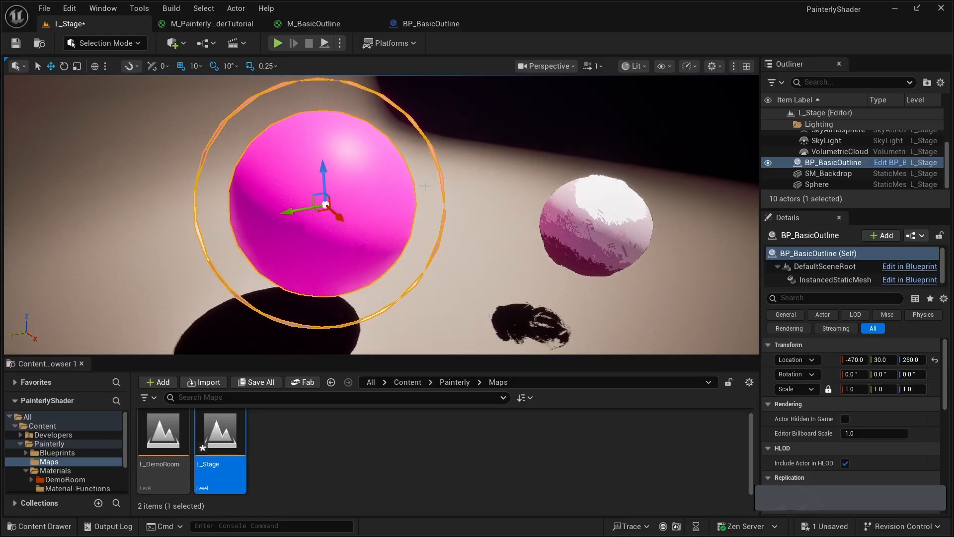
{"action": "right_click_drag", "start_coordinate": [393, 233], "coordinate": [412, 242]}
- Delete BP_BasicOutline from L_Stage and select the painterly sphere
{"action": "key", "text": "Delete"}
{"action": "key", "text": "d"}
{"action": "key", "text": "w"}
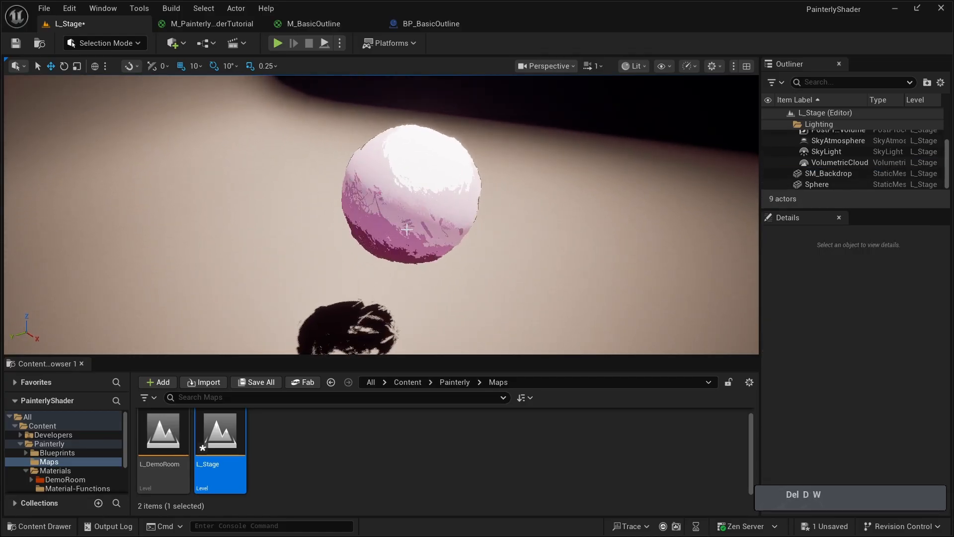
{"action": "left_click", "coordinate": [410, 231]}
- Duplicate the BP_BasicOutline blueprint asset in the Blueprints folder
{"action": "left_click", "coordinate": [57, 452]}
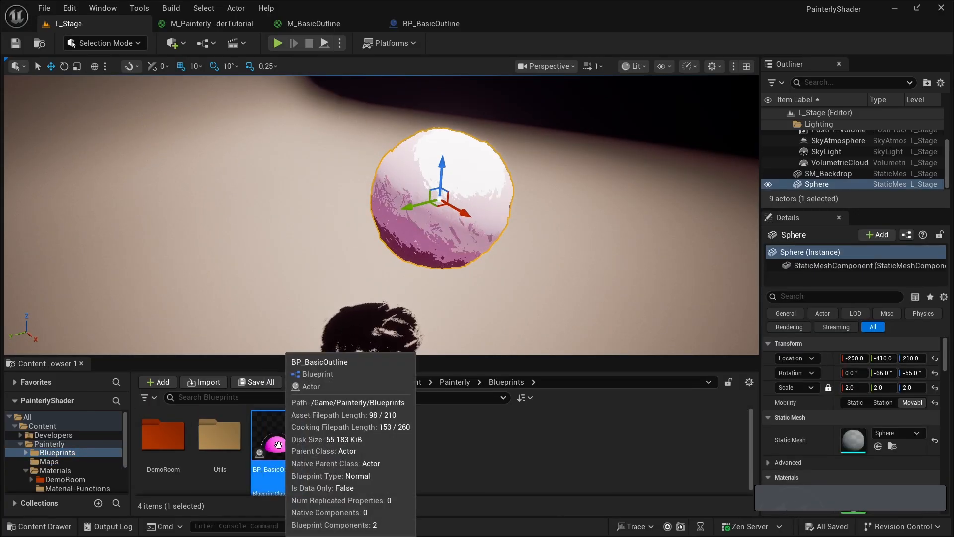
{"action": "right_click", "coordinate": [276, 446]}
{"action": "left_click", "coordinate": [328, 189]}
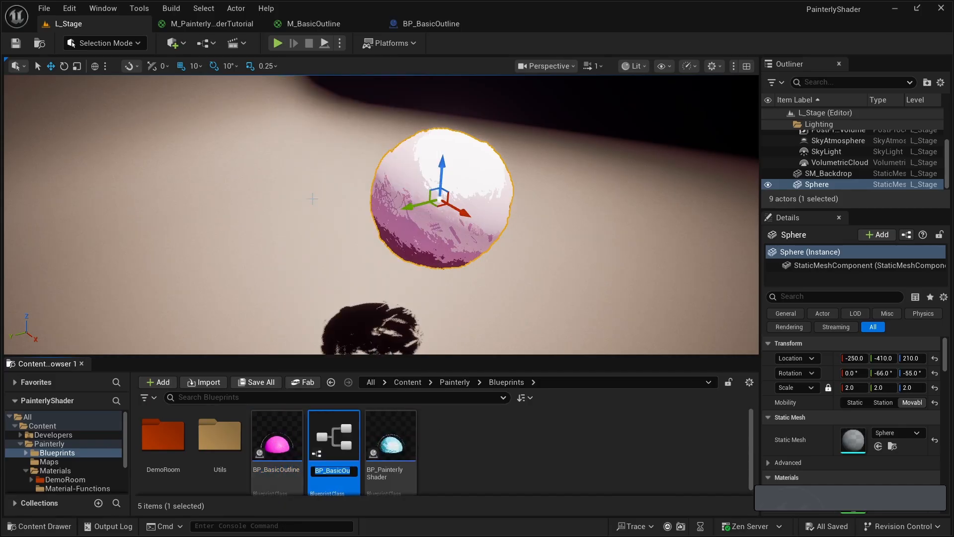
- Name the duplicated blueprint BP_PainterlyShaderTutorial and save all assets
{"action": "key", "text": "Right"}
{"action": "key", "text": "BackSpace"}
{"action": "key", "text": "BackSpace"}
{"action": "key", "text": "BackSpace"}
{"action": "key", "text": "BackSpace"}
{"action": "key", "text": "BackSpace"}
{"action": "key", "text": "BackSpace"}
{"action": "key", "text": "BackSpace"}
{"action": "key", "text": "BackSpace"}
{"action": "key", "text": "BackSpace"}
{"action": "key", "text": "BackSpace"}
{"action": "key", "text": "BackSpace"}
{"action": "key", "text": "BackSpace"}
{"action": "key", "text": "BackSpace"}
{"action": "key", "text": "BackSpace"}
{"action": "key", "text": "BackSpace"}
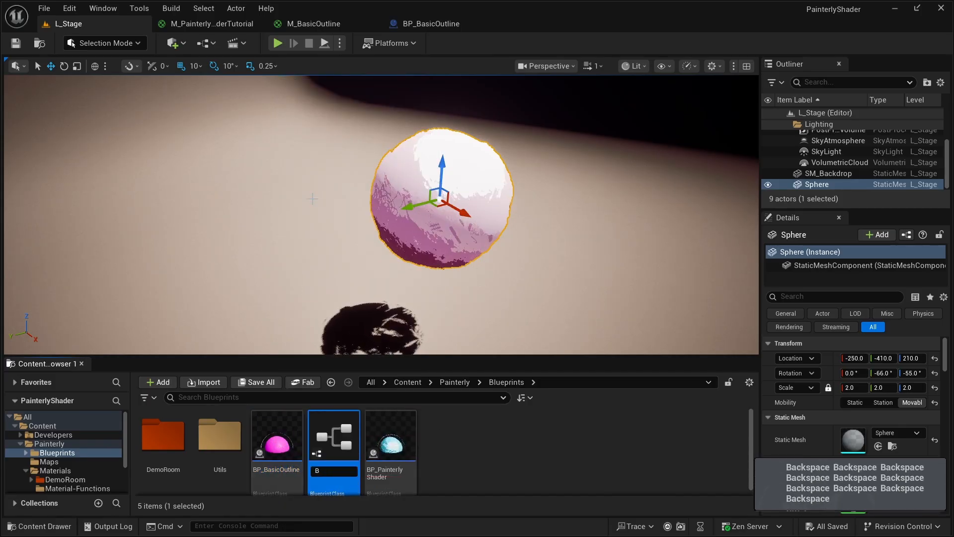
{"action": "type", "text": "P_Paint"}
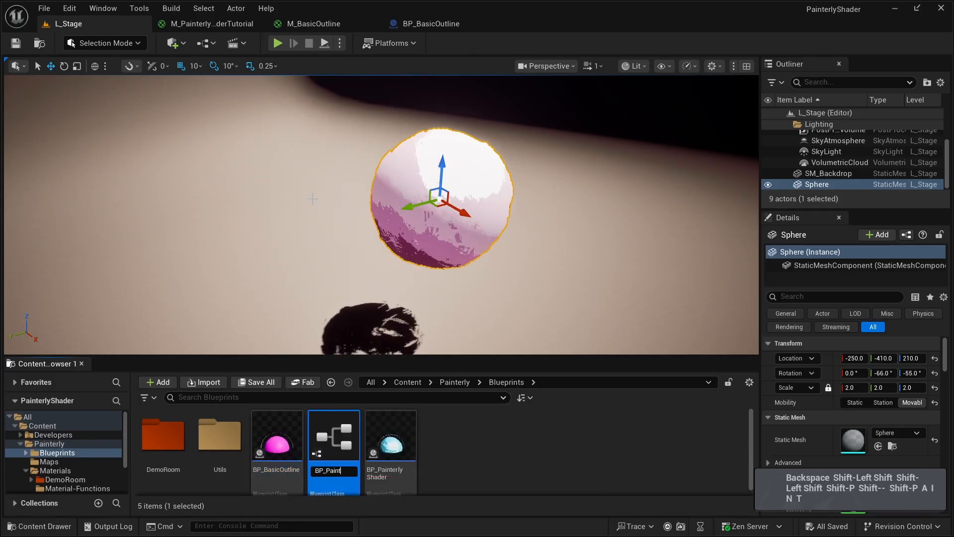
{"action": "type", "text": "erlyShaderTuture"}
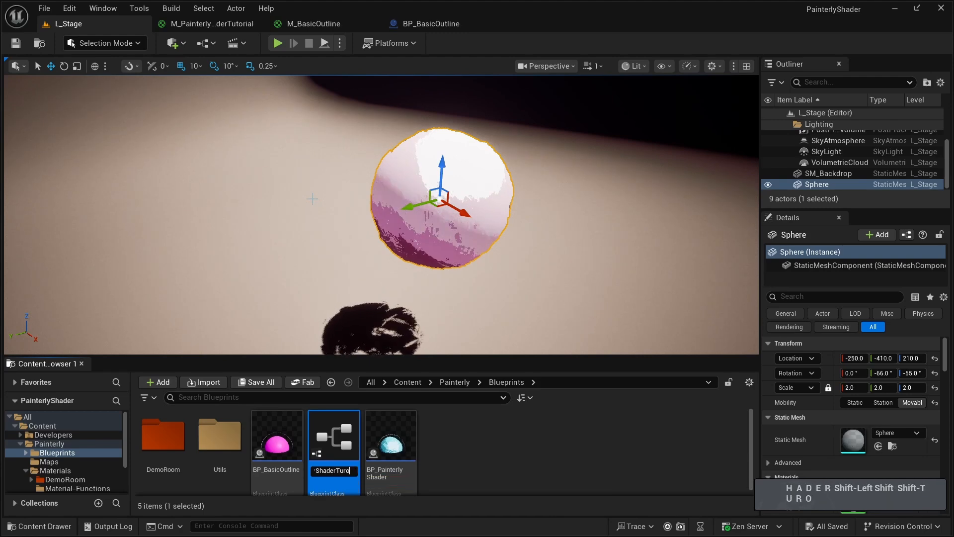
{"action": "key", "text": "BackSpace"}
{"action": "key", "text": "BackSpace"}
{"action": "key", "text": "BackSpace"}
{"action": "key", "text": "BackSpace"}
{"action": "type", "text": "torial"}
{"action": "key", "text": "Return"}
{"action": "key", "text": "ctrl+shift+s"}
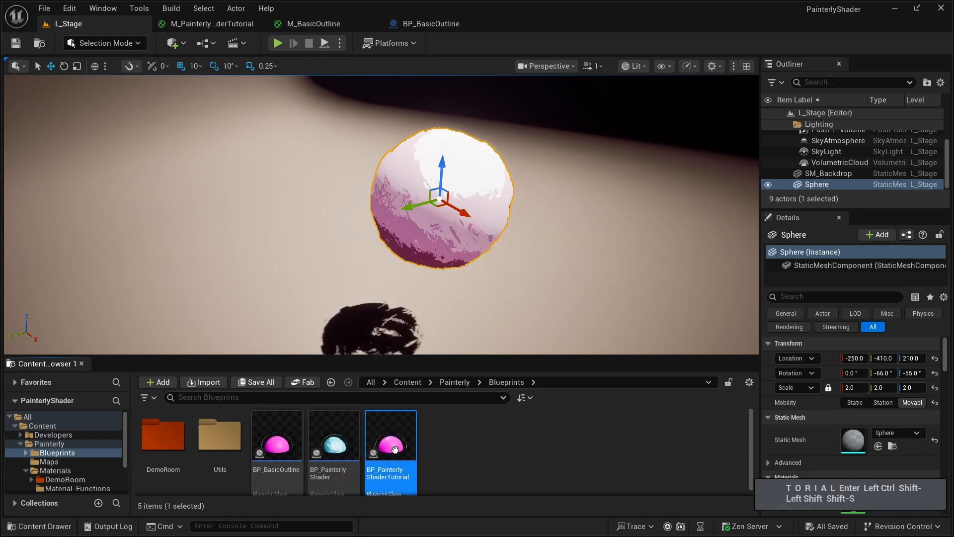
- In BP_PainterlyShaderTutorial, set the InstancedStaticMesh's Element 0 material to M_PainterlyShaderTutorial and check the sphere in the 3D preview
{"action": "double_click", "coordinate": [395, 440]}
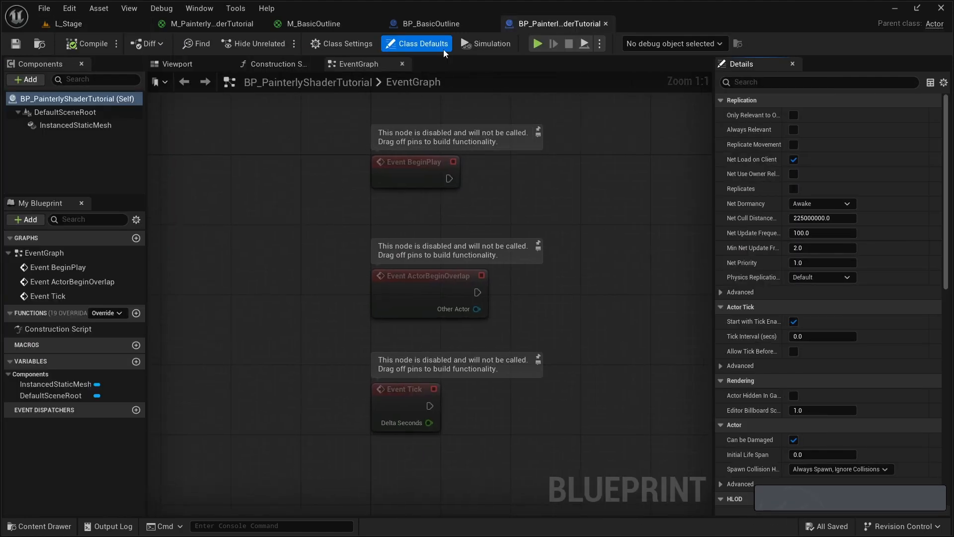
{"action": "left_click", "coordinate": [490, 25]}
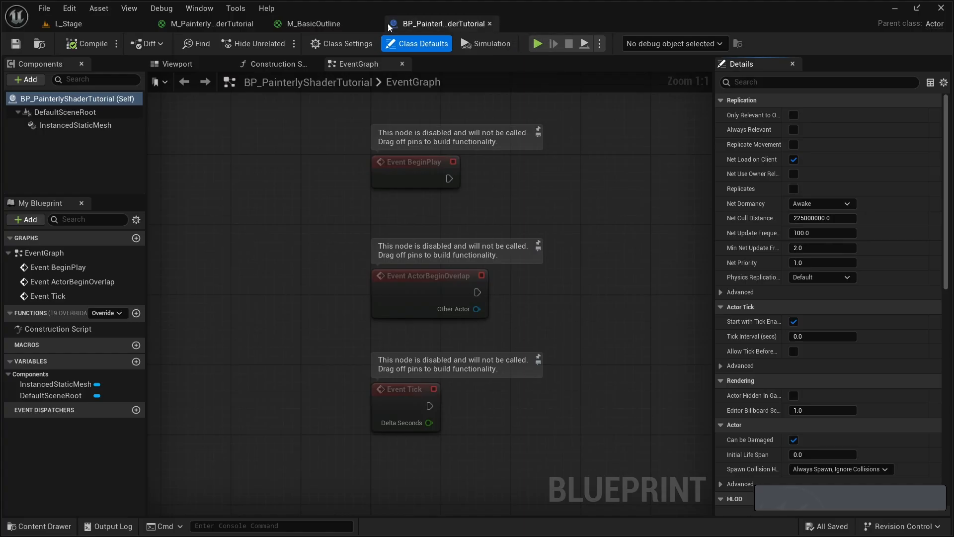
{"action": "left_click", "coordinate": [62, 127]}
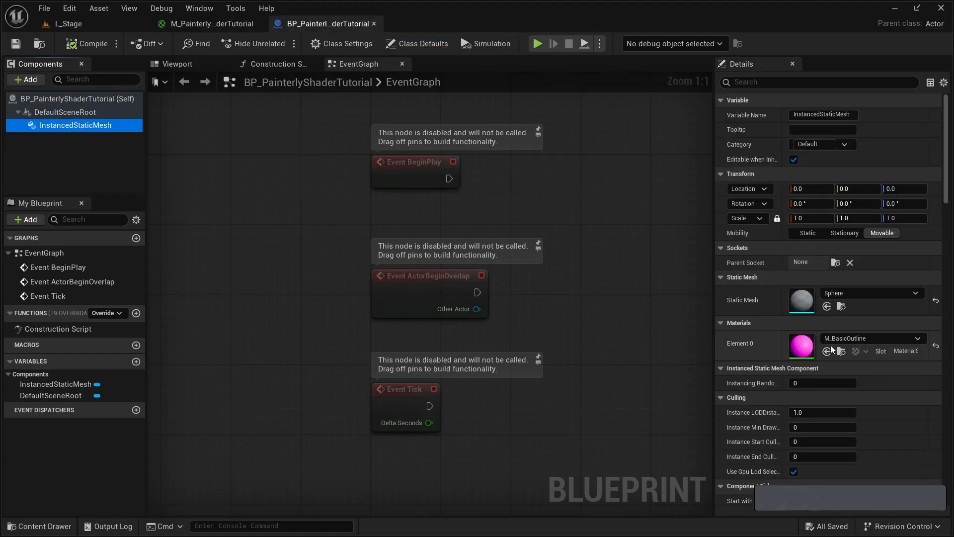
{"action": "left_click", "coordinate": [857, 343]}
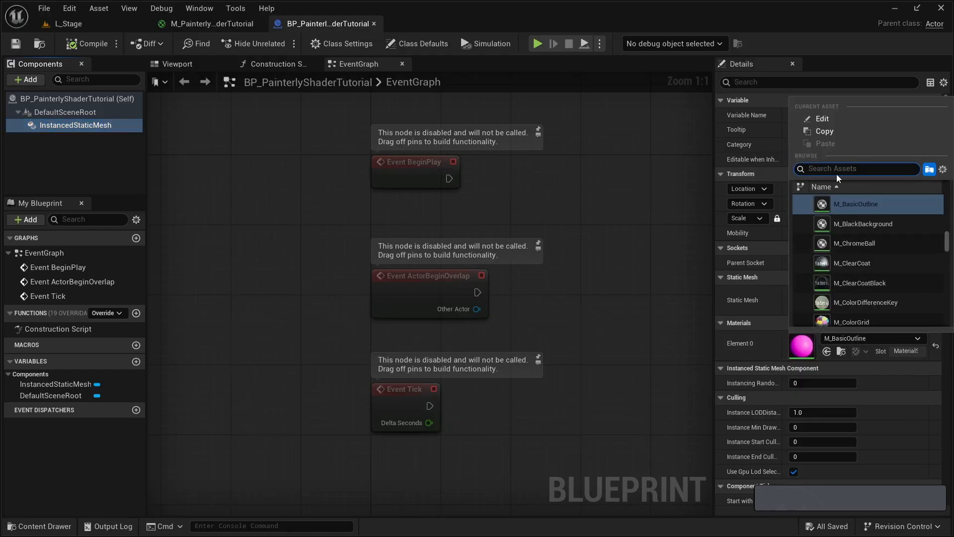
{"action": "type", "text": "painterlyshader"}
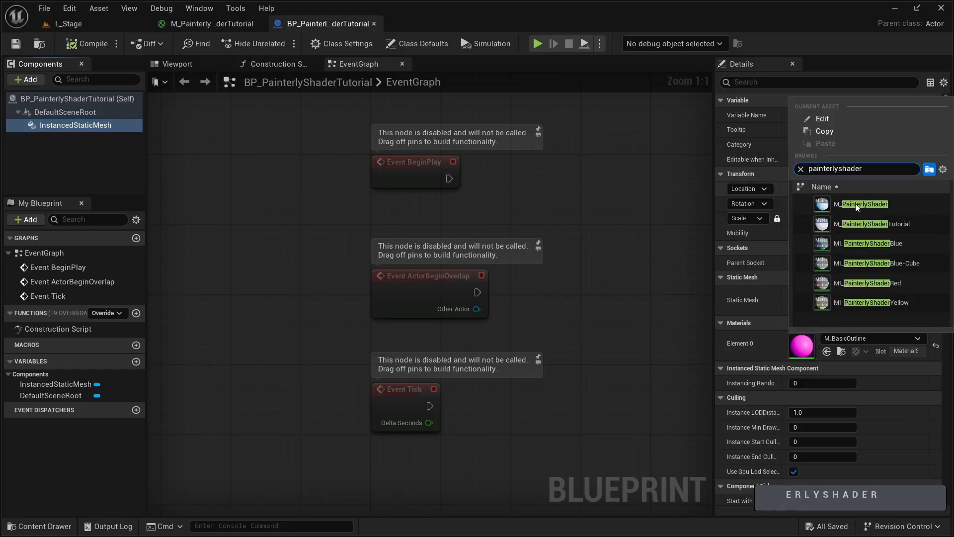
{"action": "left_click", "coordinate": [865, 224]}
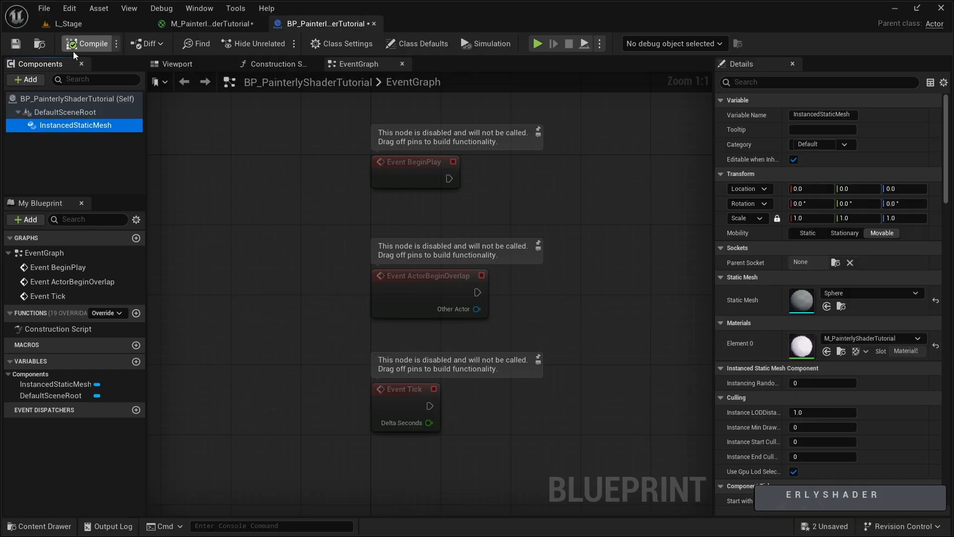
{"action": "left_click", "coordinate": [190, 68]}
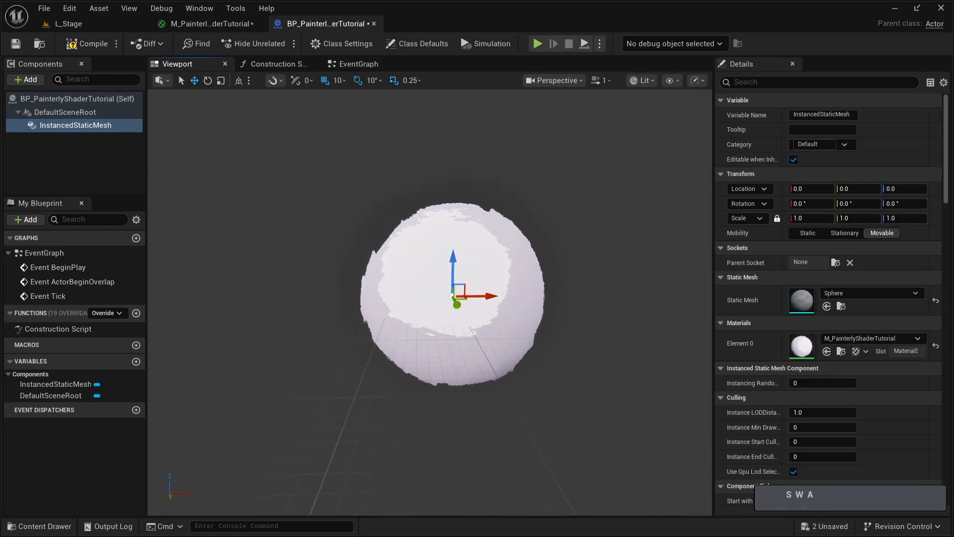
{"action": "left_click", "coordinate": [357, 64]}
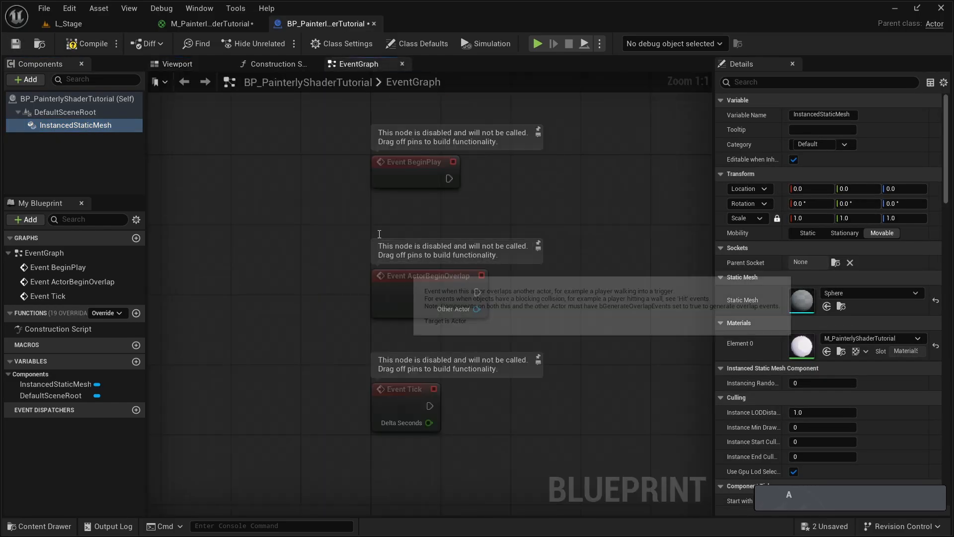
- Review BP_PainterlyShaderTutorial's Construction Script and 3D preview, and examine the Inner Rim Erosion nodes in M_PainterlyShaderTutorial
{"action": "left_click", "coordinate": [276, 64]}
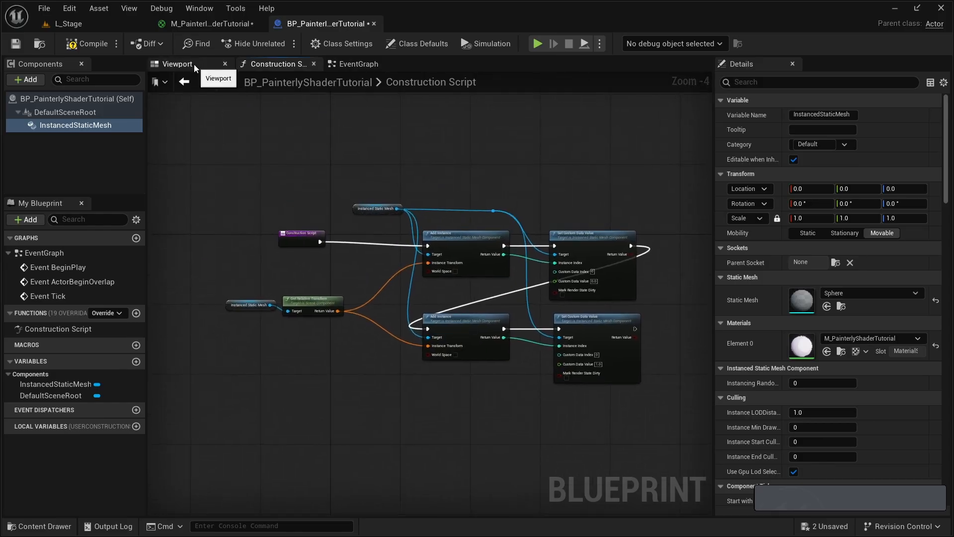
{"action": "left_click", "coordinate": [179, 63]}
{"action": "left_click", "coordinate": [276, 63]}
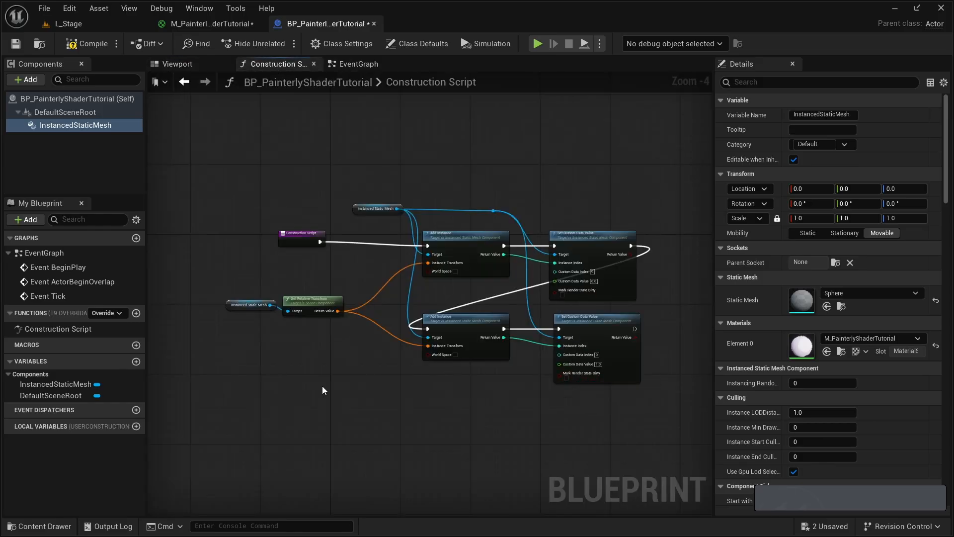
{"action": "left_click", "coordinate": [178, 64]}
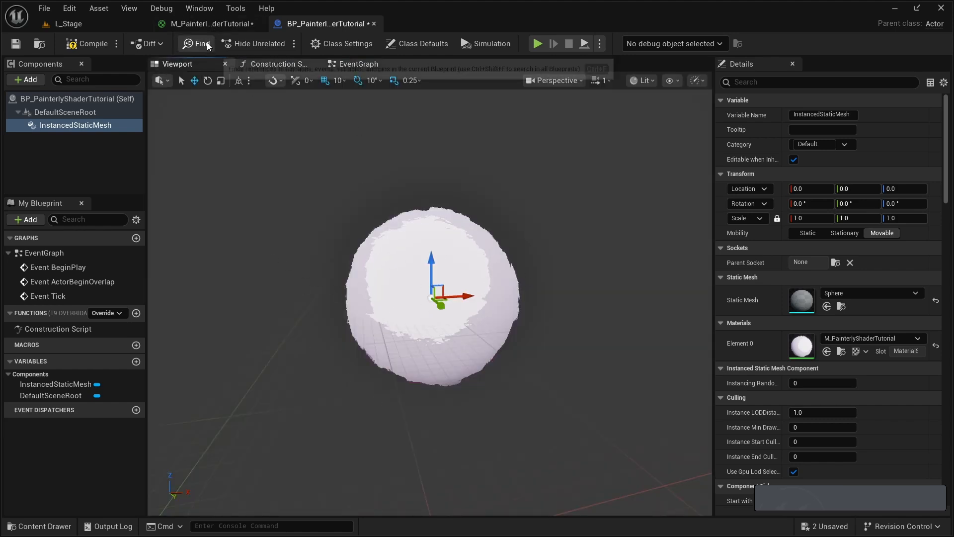
{"action": "left_click", "coordinate": [203, 27]}
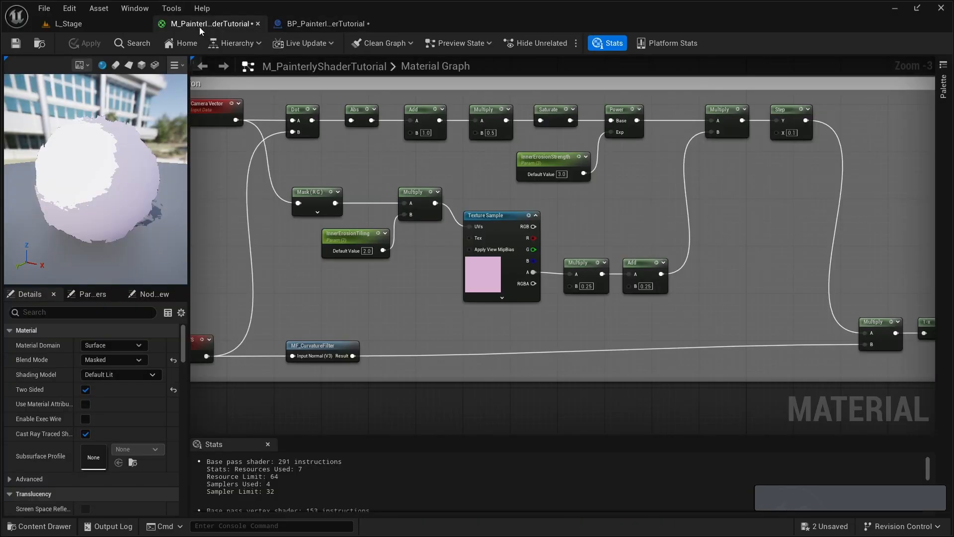
{"action": "scroll", "coordinate": [377, 249], "scroll_direction": "up", "scroll_amount": 2}
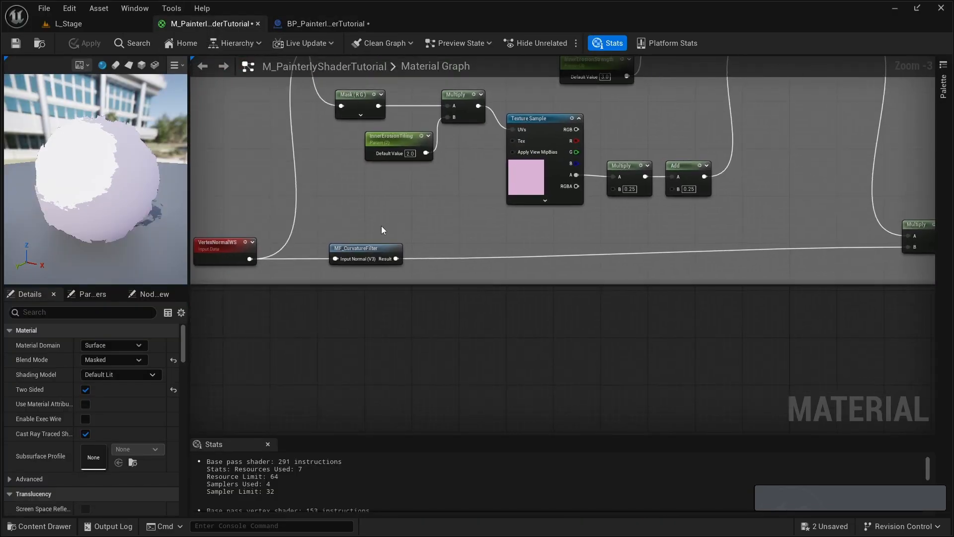
{"action": "scroll", "coordinate": [381, 224], "scroll_direction": "down", "scroll_amount": 2}
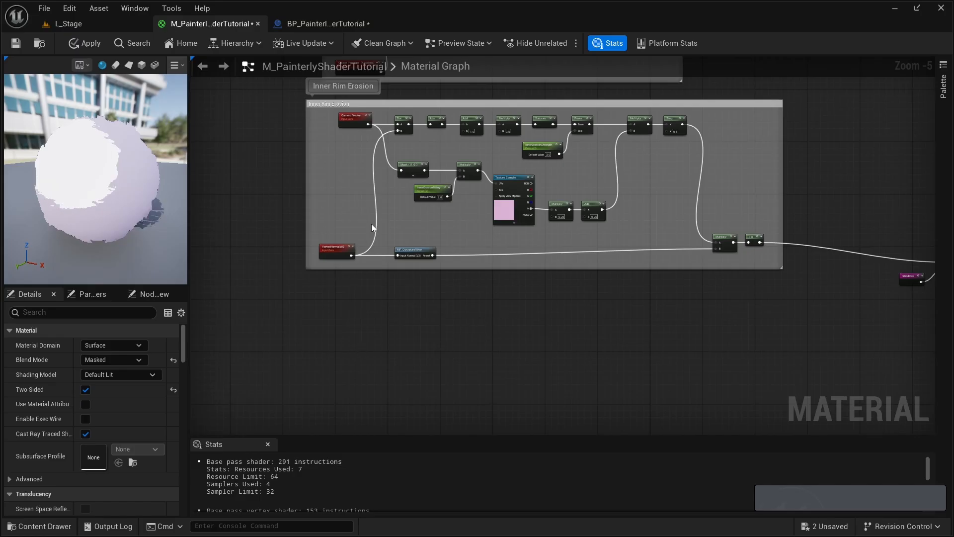
{"action": "right_click_drag", "start_coordinate": [349, 211], "coordinate": [361, 265]}
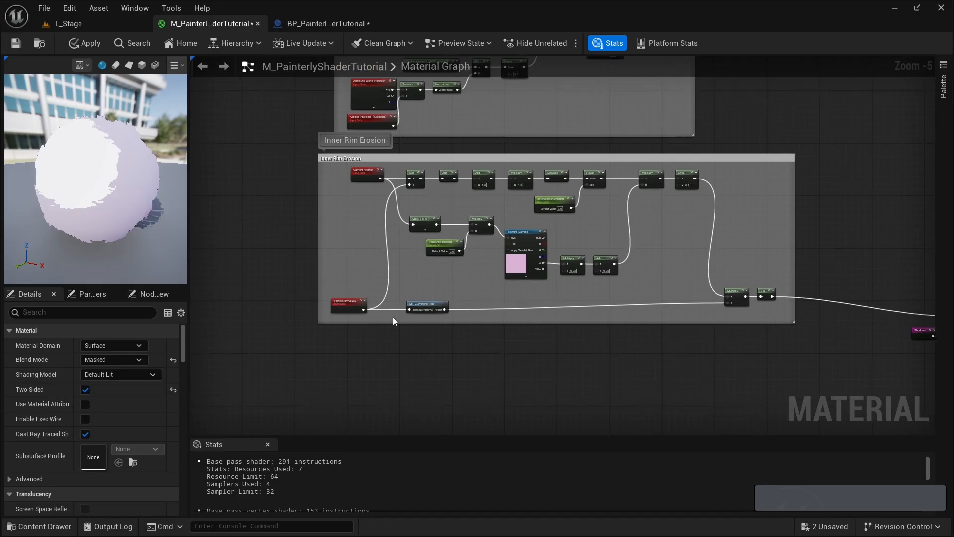
{"action": "scroll", "coordinate": [600, 291], "scroll_direction": "up", "scroll_amount": 2}
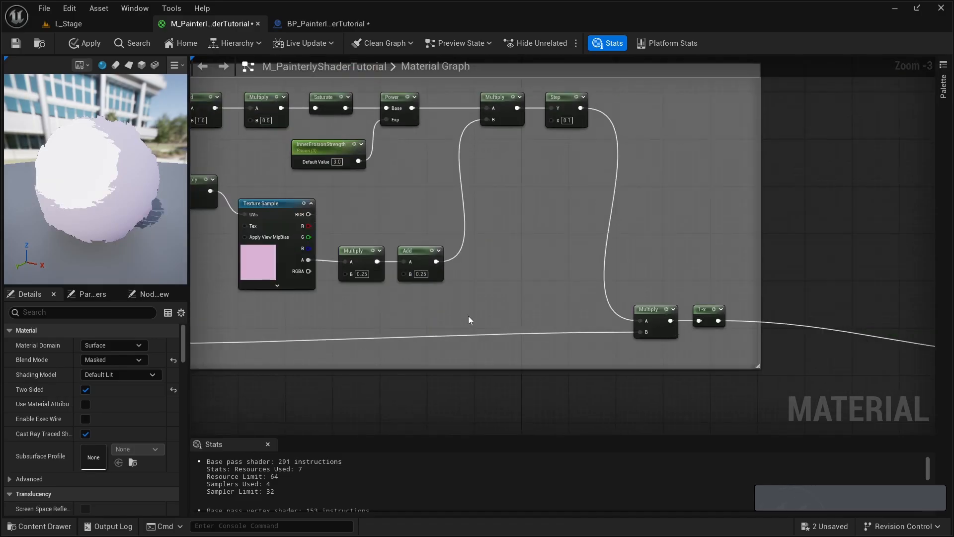
{"action": "right_click_drag", "start_coordinate": [259, 306], "coordinate": [588, 302]}
- Copy the VertexNormalWS, MF_CurvatureFilter, Camera Vector, Dot, Abs and 0.5 Multiply nodes from Inner Rim Erosion and paste them below that group
{"action": "left_click", "coordinate": [285, 326]}
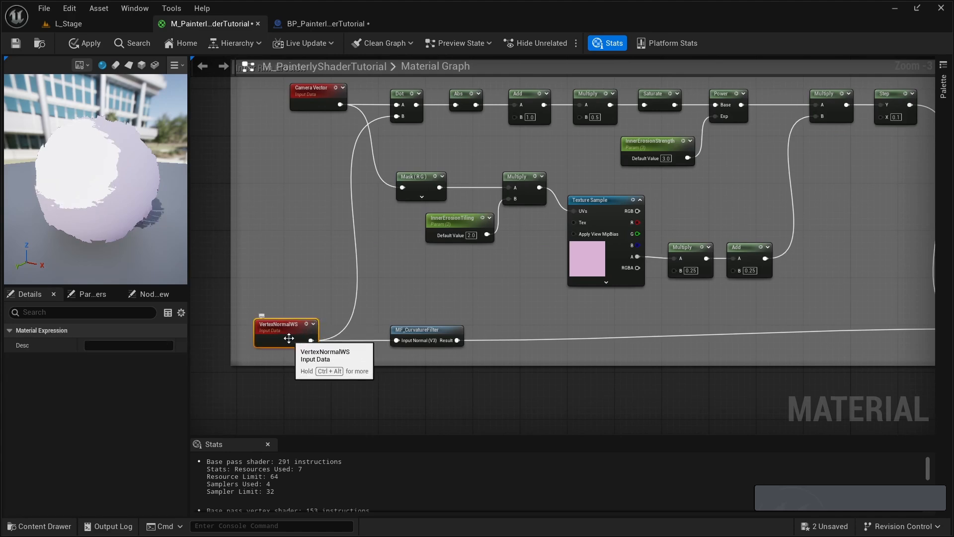
{"action": "left_click_drag", "start_coordinate": [310, 340], "coordinate": [396, 340]}
{"action": "key", "text": "shift"}
{"action": "left_click", "coordinate": [425, 331], "text": "shift"}
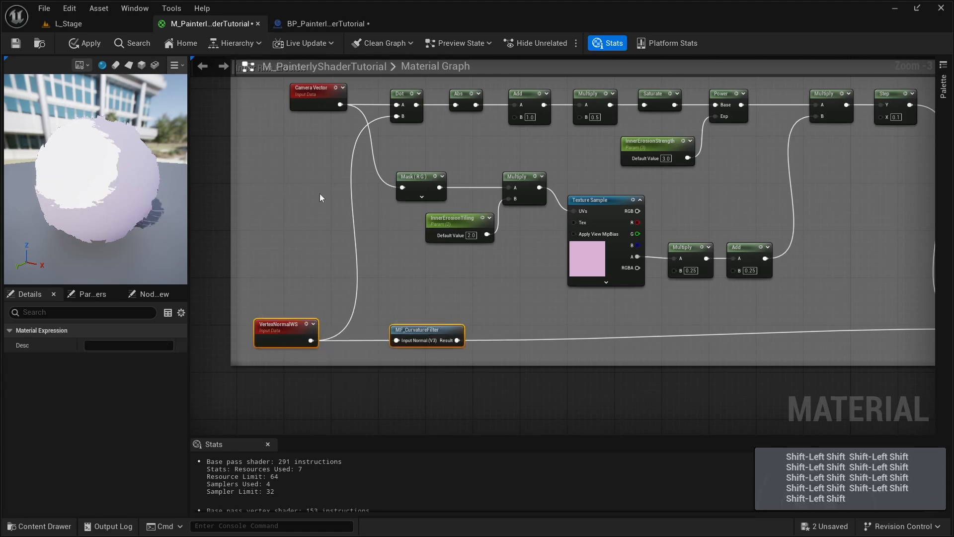
{"action": "left_click", "coordinate": [310, 95], "text": "shift"}
{"action": "left_click", "coordinate": [404, 95], "text": "shift"}
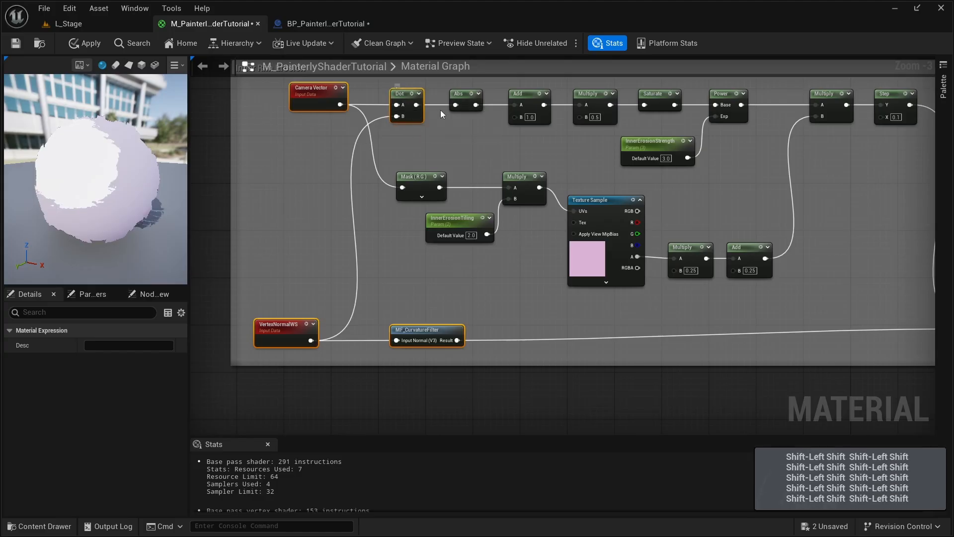
{"action": "left_click", "coordinate": [464, 97], "text": "shift"}
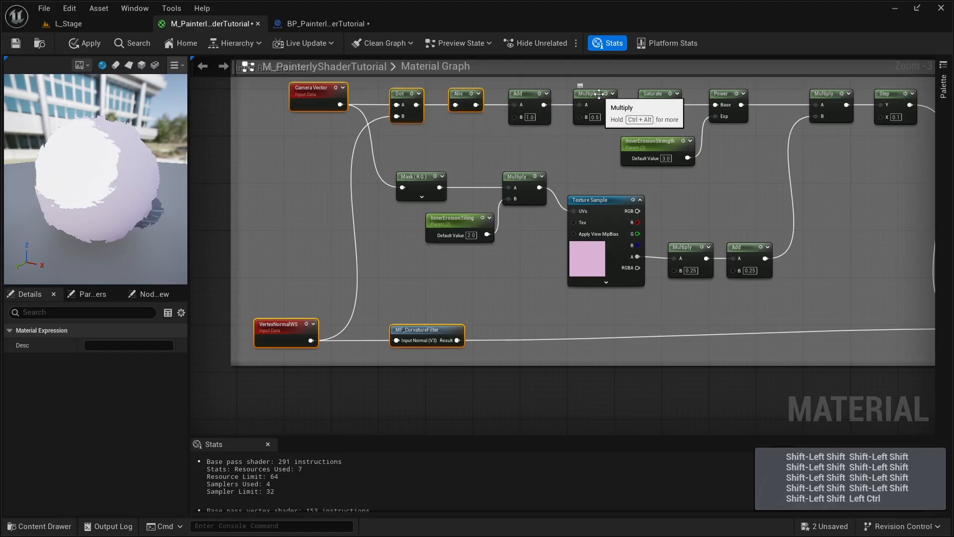
{"action": "left_click", "coordinate": [590, 96], "text": "shift"}
{"action": "key", "text": "ctrl+c"}
{"action": "key", "text": "ctrl+c"}
{"action": "key", "text": "ctrl+c"}
{"action": "key", "text": "ctrl+c"}
{"action": "key", "text": "ctrl+c"}
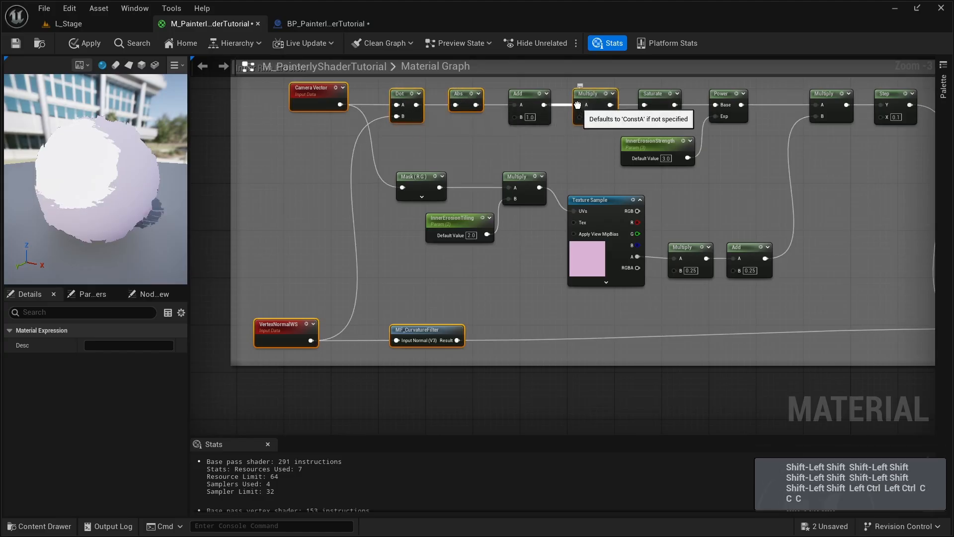
{"action": "right_click_drag", "start_coordinate": [438, 334], "coordinate": [399, 246]}
{"action": "key", "text": "ctrl+v"}
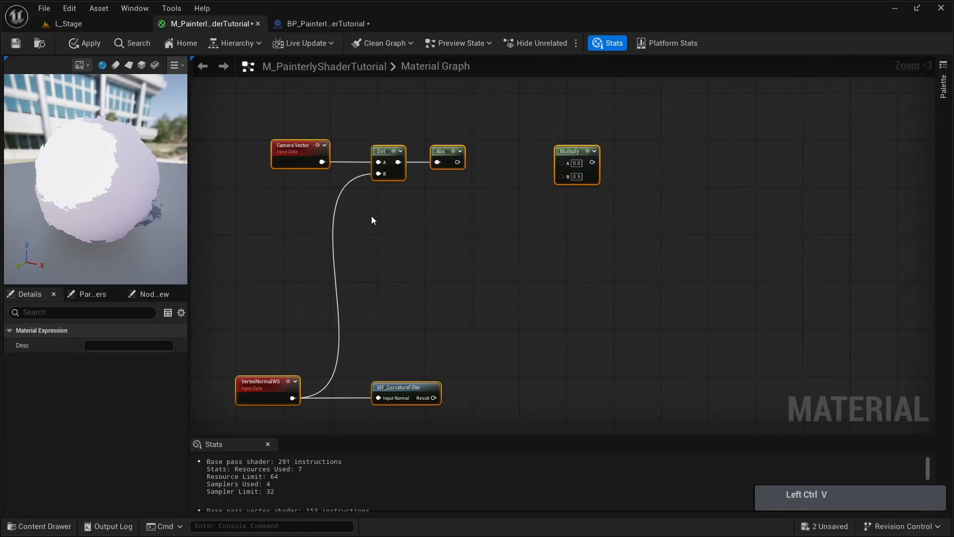
- Move the pasted VertexNormalWS and MF_CurvatureFilter nodes closer to the upper row and connect Abs to the Multiply node's A input
{"action": "right_click_drag", "start_coordinate": [321, 164], "coordinate": [355, 266]}
{"action": "left_click_drag", "start_coordinate": [331, 247], "coordinate": [338, 203]}
{"action": "right_click_drag", "start_coordinate": [325, 352], "coordinate": [317, 270]}
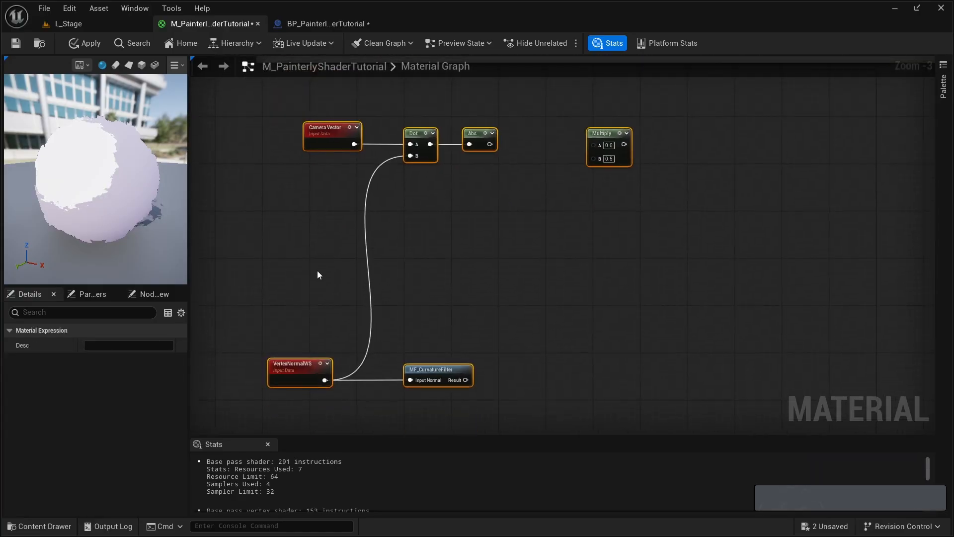
{"action": "left_click_drag", "start_coordinate": [309, 286], "coordinate": [444, 335]}
{"action": "left_click", "coordinate": [472, 261]}
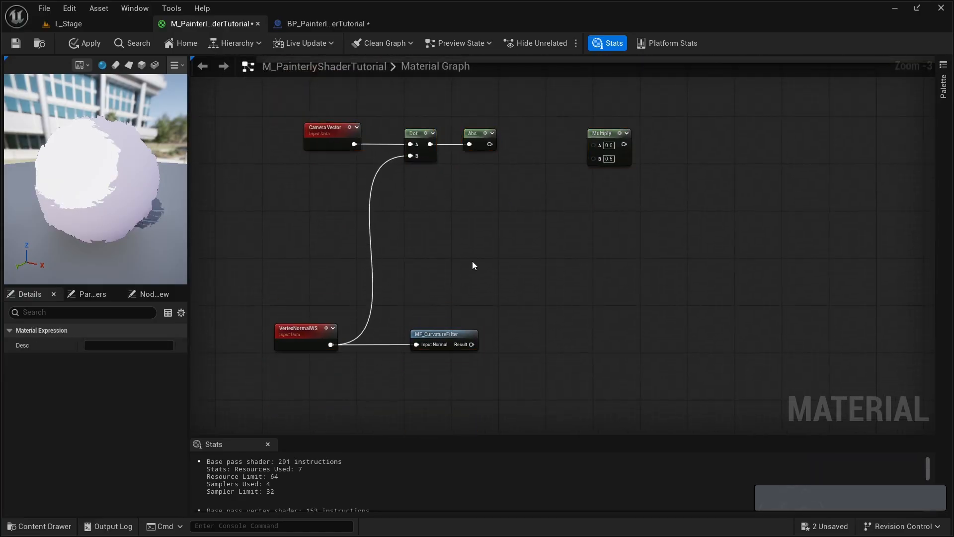
{"action": "right_click_drag", "start_coordinate": [472, 261], "coordinate": [403, 281]}
{"action": "left_click_drag", "start_coordinate": [419, 164], "coordinate": [474, 153]}
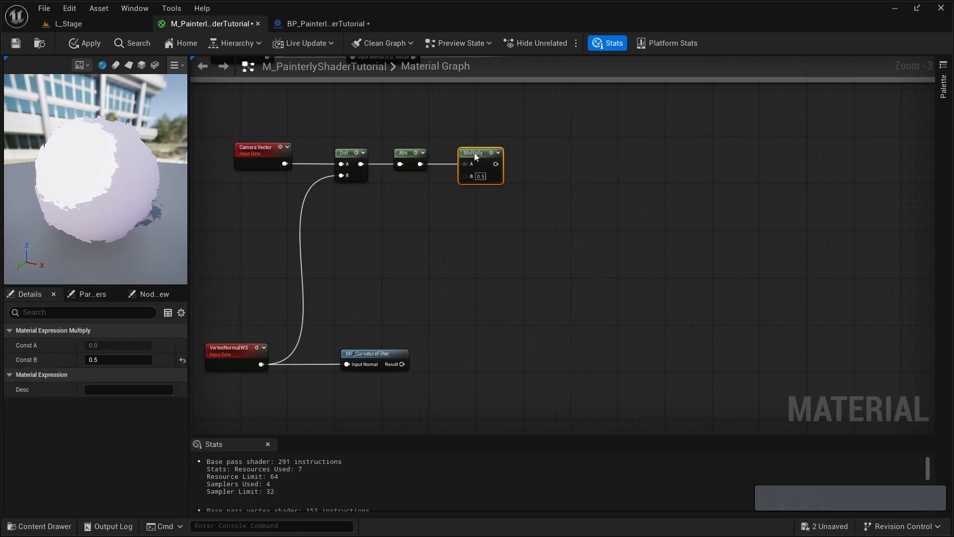
{"action": "right_click_drag", "start_coordinate": [474, 153], "coordinate": [438, 145]}
- Add a Saturate node after the 0.5 Multiply and connect its output to input A of a new Multiply node
{"action": "left_click_drag", "start_coordinate": [460, 157], "coordinate": [499, 158]}
{"action": "type", "text": "saturate"}
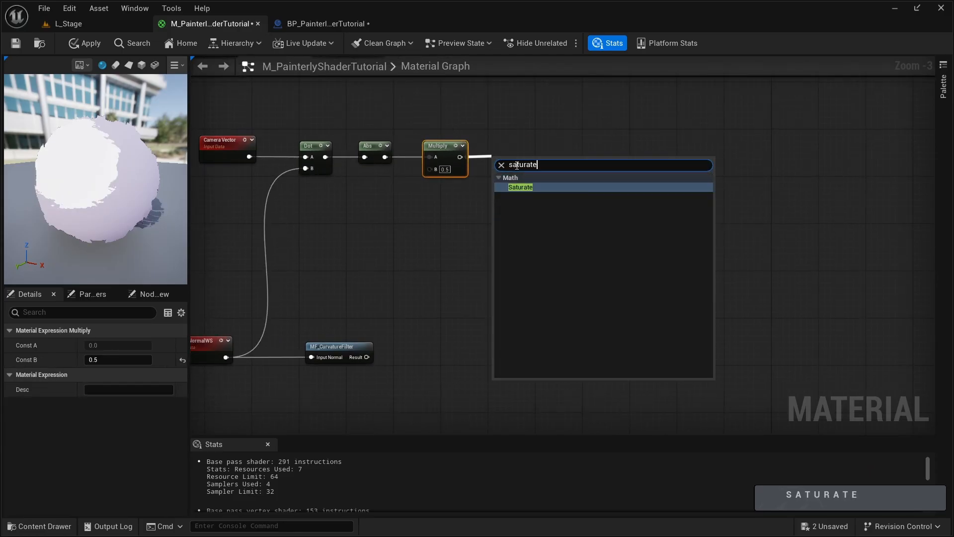
{"action": "key", "text": "Return"}
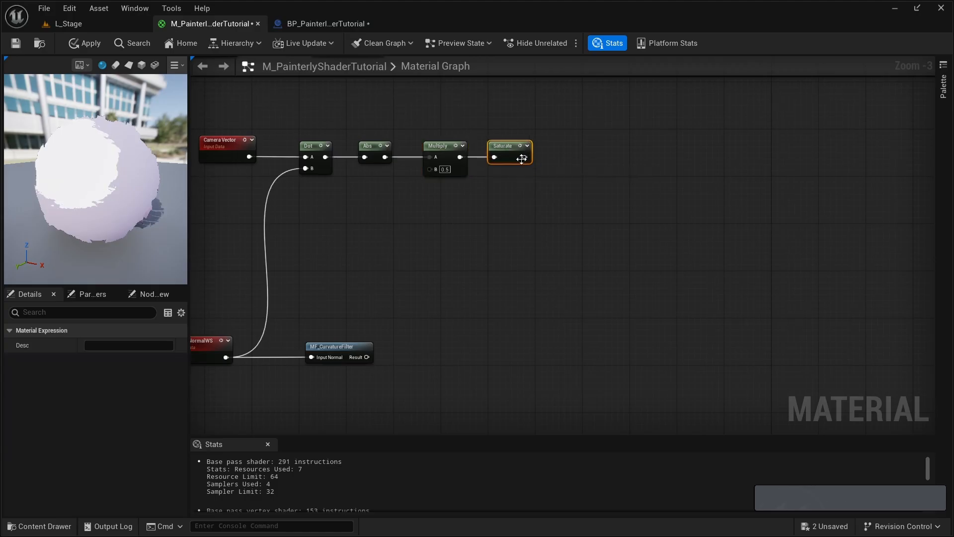
{"action": "left_click", "coordinate": [540, 160]}
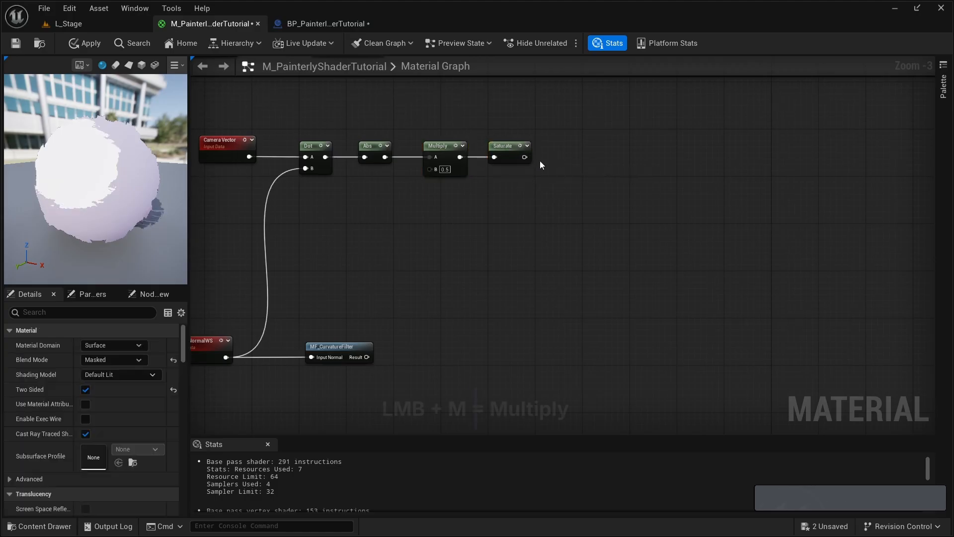
{"action": "left_click", "coordinate": [547, 155]}
{"action": "left_click_drag", "start_coordinate": [569, 156], "coordinate": [525, 157]}
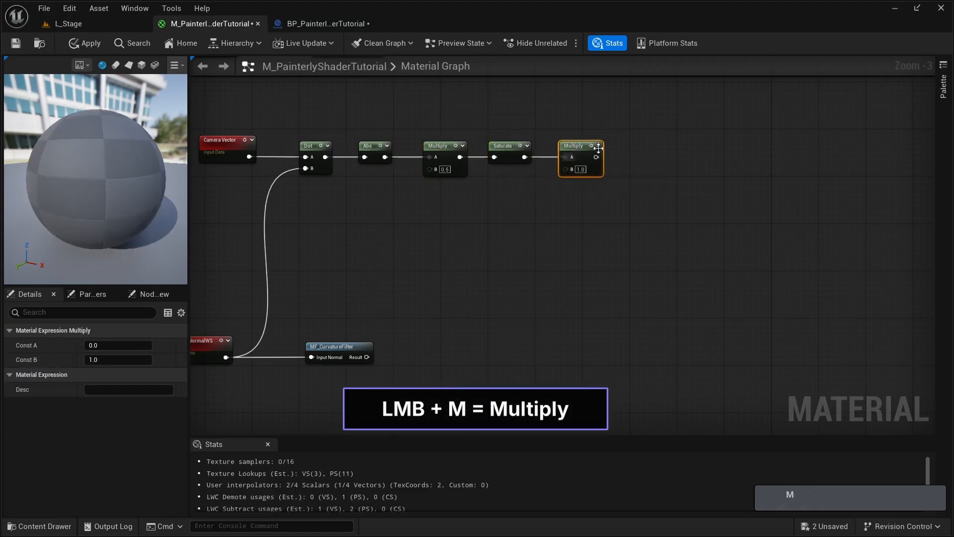
- Tighten the spacing of the Multiply and Saturate nodes and set the last Multiply's B value to 4.5
{"action": "left_click_drag", "start_coordinate": [618, 130], "coordinate": [426, 188]}
{"action": "left_click_drag", "start_coordinate": [445, 145], "coordinate": [428, 146]}
{"action": "left_click_drag", "start_coordinate": [484, 122], "coordinate": [560, 182]}
{"action": "left_click_drag", "start_coordinate": [555, 145], "coordinate": [538, 145]}
{"action": "left_click", "coordinate": [549, 146]}
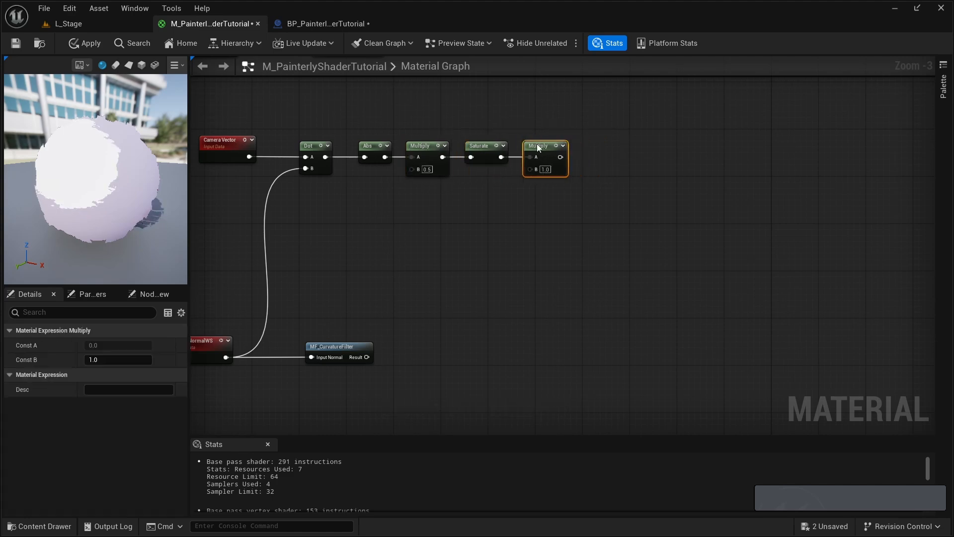
{"action": "left_click", "coordinate": [546, 169]}
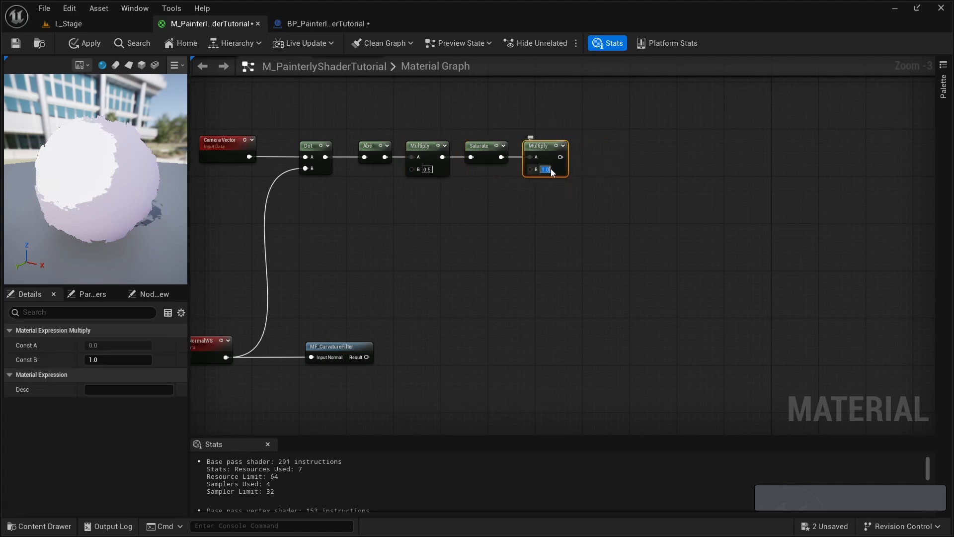
{"action": "type", "text": "4.5"}
{"action": "key", "text": "Return"}
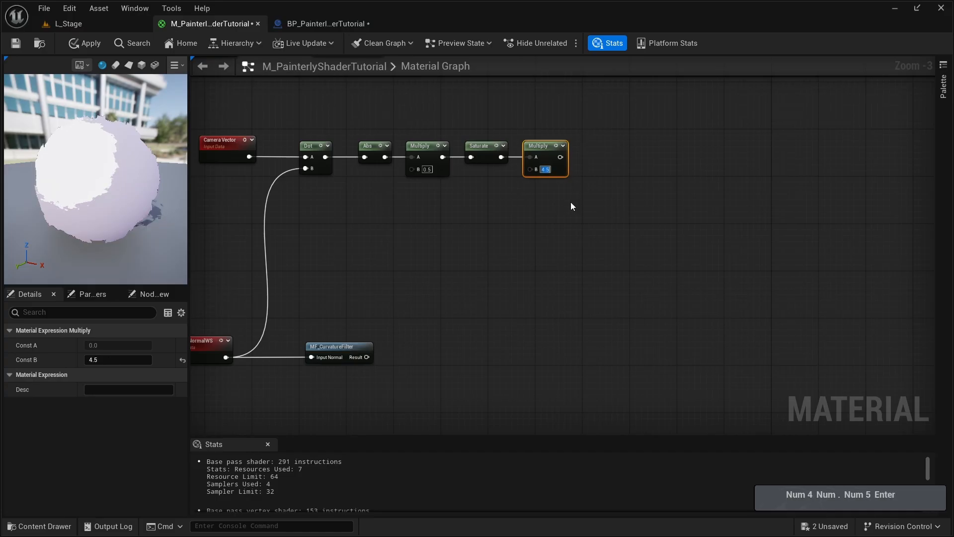
- Add a second Saturate node fed by the 4.5 Multiply and place it in line with the row
{"action": "right_click_drag", "start_coordinate": [567, 155], "coordinate": [514, 155]}
{"action": "left_click_drag", "start_coordinate": [507, 157], "coordinate": [535, 159]}
{"action": "type", "text": "sat"}
{"action": "left_click", "coordinate": [571, 219]}
{"action": "right_click_drag", "start_coordinate": [550, 157], "coordinate": [492, 163]}
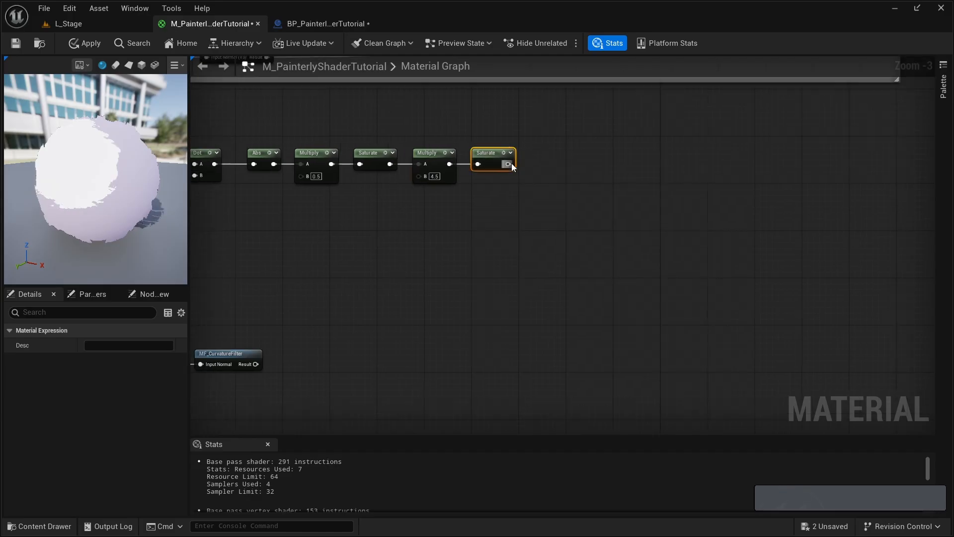
{"action": "left_click_drag", "start_coordinate": [492, 163], "coordinate": [522, 161]}
- Add a Power node after the second Saturate, align it with the row and set its exponent to 1.5
{"action": "left_click_drag", "start_coordinate": [513, 154], "coordinate": [537, 161]}
{"action": "type", "text": "power"}
{"action": "key", "text": "Return"}
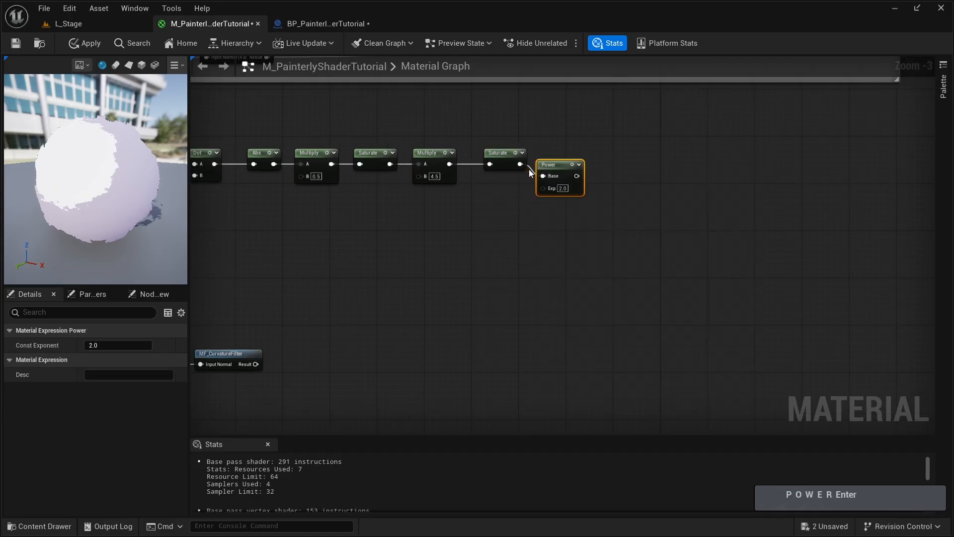
{"action": "left_click", "coordinate": [567, 177]}
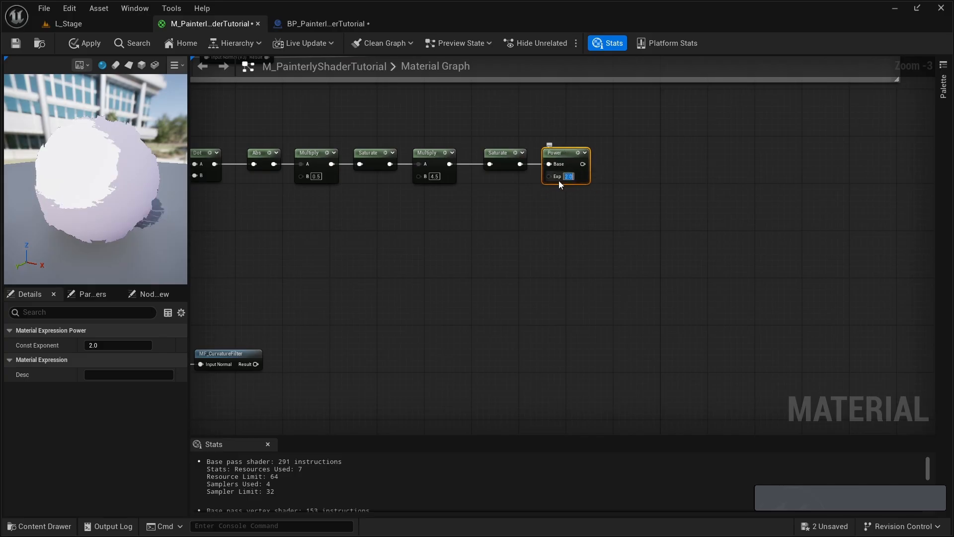
{"action": "type", "text": "1.5"}
{"action": "key", "text": "Return"}
- Preview the Power node's output on the material preview sphere, and stop previewing it
{"action": "right_click", "coordinate": [563, 152]}
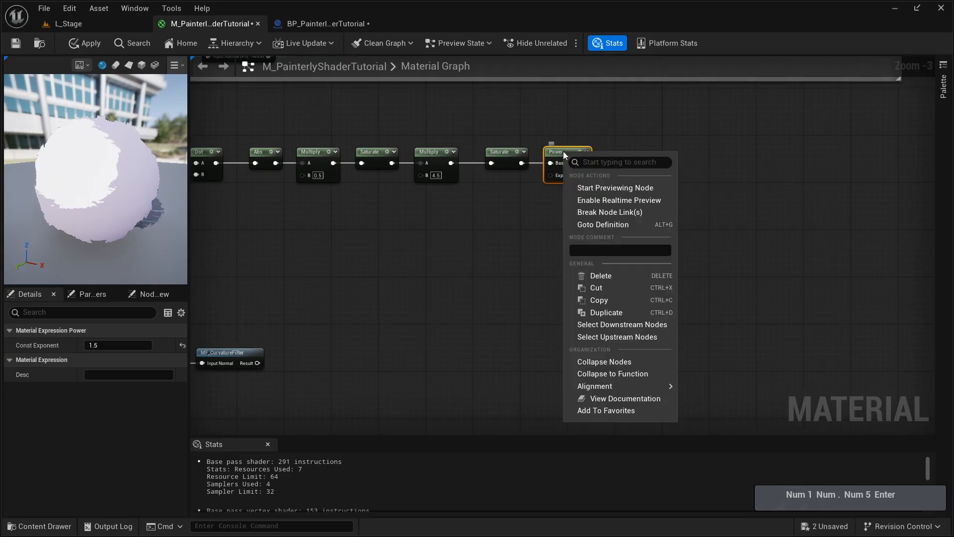
{"action": "left_click", "coordinate": [606, 189]}
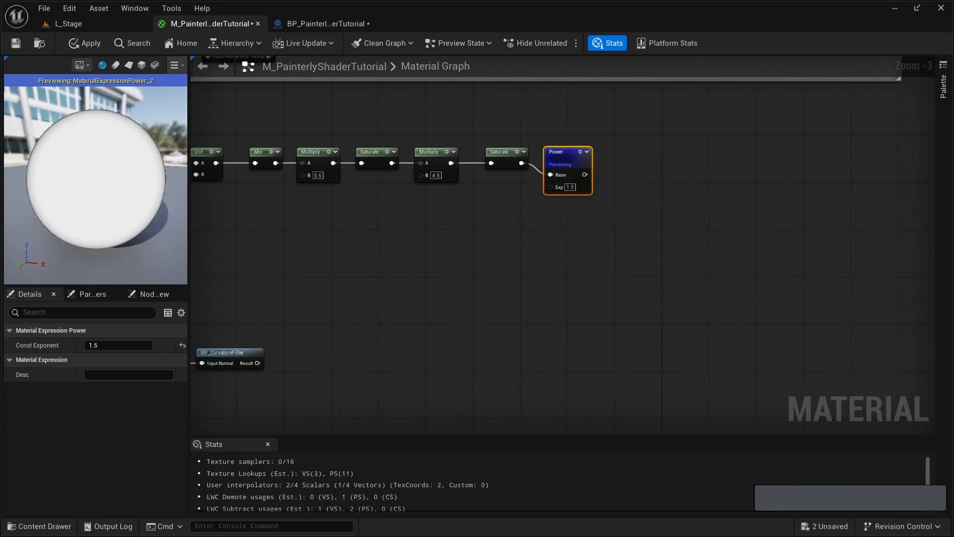
{"action": "left_click", "coordinate": [598, 216]}
{"action": "right_click_drag", "start_coordinate": [598, 216], "coordinate": [533, 292]}
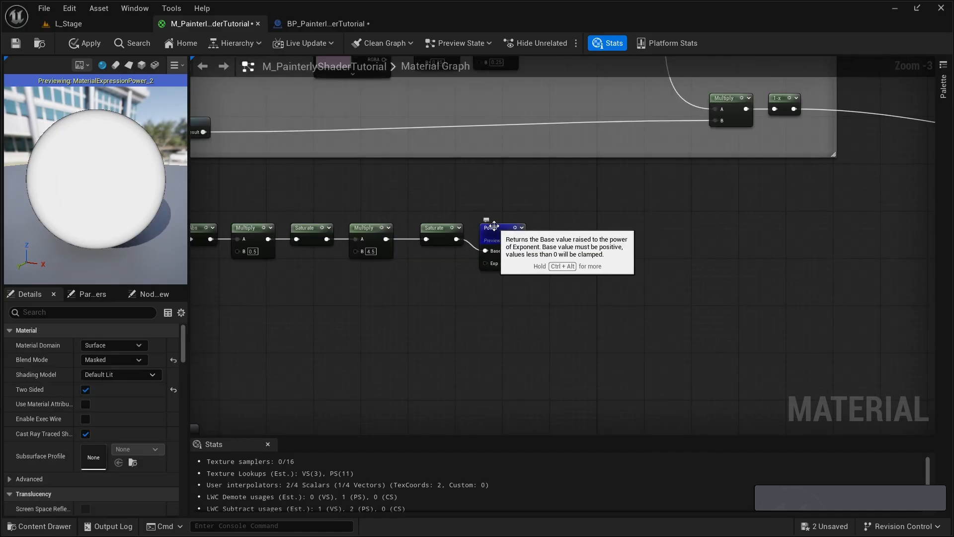
{"action": "right_click", "coordinate": [492, 229]}
{"action": "left_click", "coordinate": [533, 261]}
- Add a Step node with Power connected to its Y input and compare the chain with the Inner Rim Erosion nodes
{"action": "left_click_drag", "start_coordinate": [519, 243], "coordinate": [562, 224]}
{"action": "type", "text": "step"}
{"action": "key", "text": "Return"}
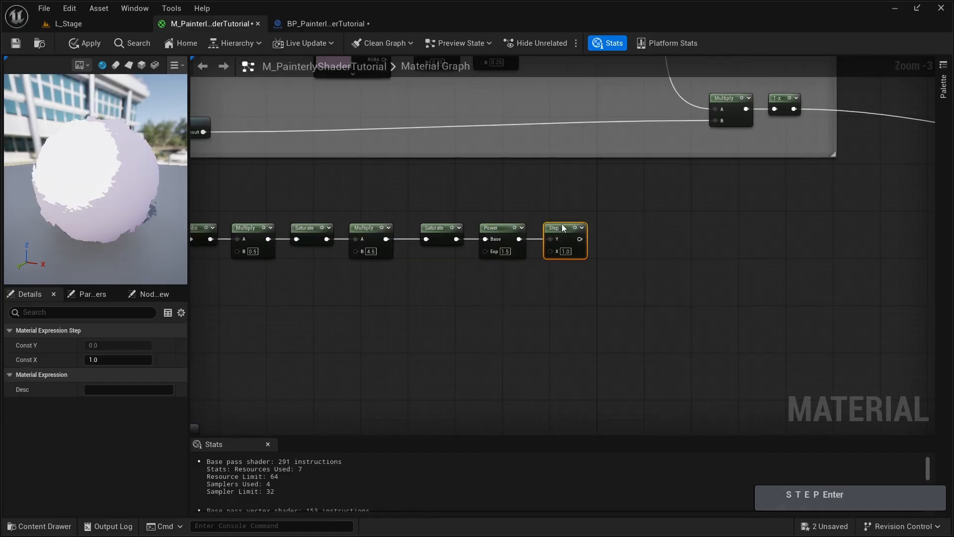
{"action": "left_click", "coordinate": [513, 287]}
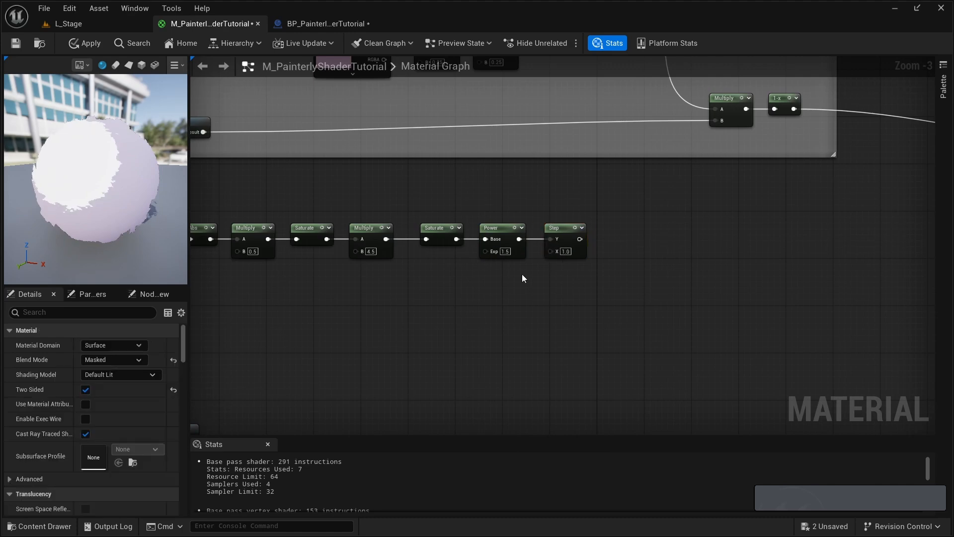
{"action": "right_click_drag", "start_coordinate": [551, 181], "coordinate": [537, 409]}
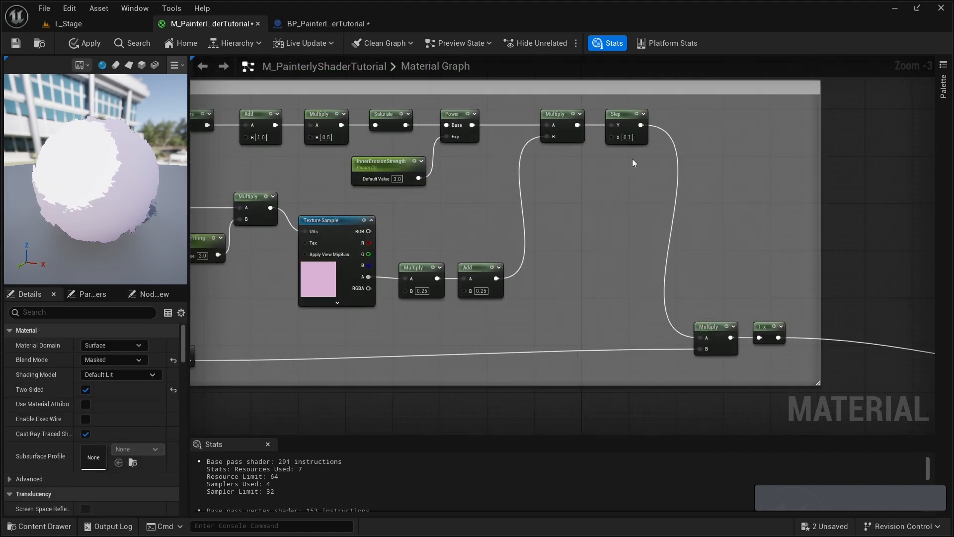
{"action": "right_click_drag", "start_coordinate": [515, 326], "coordinate": [545, 177]}
{"action": "right_click_drag", "start_coordinate": [535, 211], "coordinate": [549, 190]}
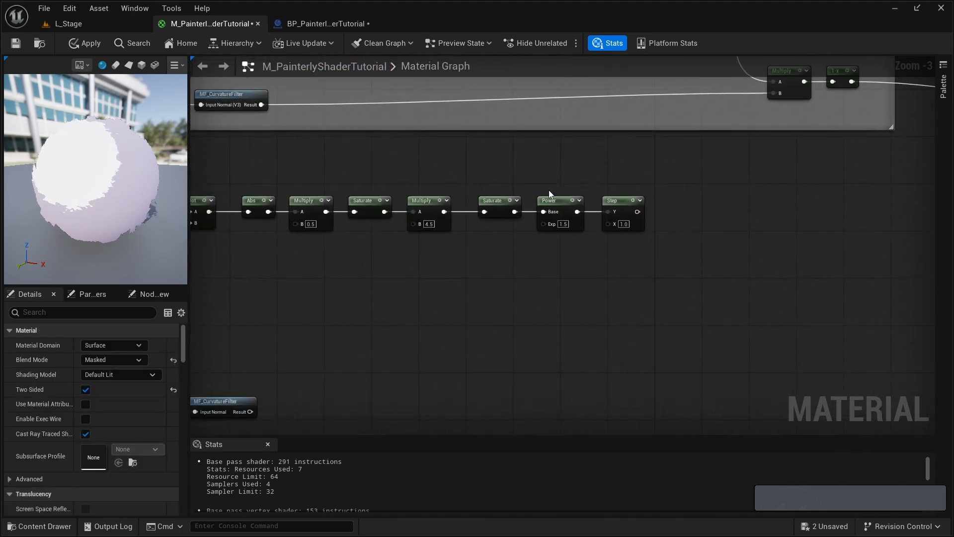
{"action": "right_click_drag", "start_coordinate": [412, 254], "coordinate": [455, 233]}
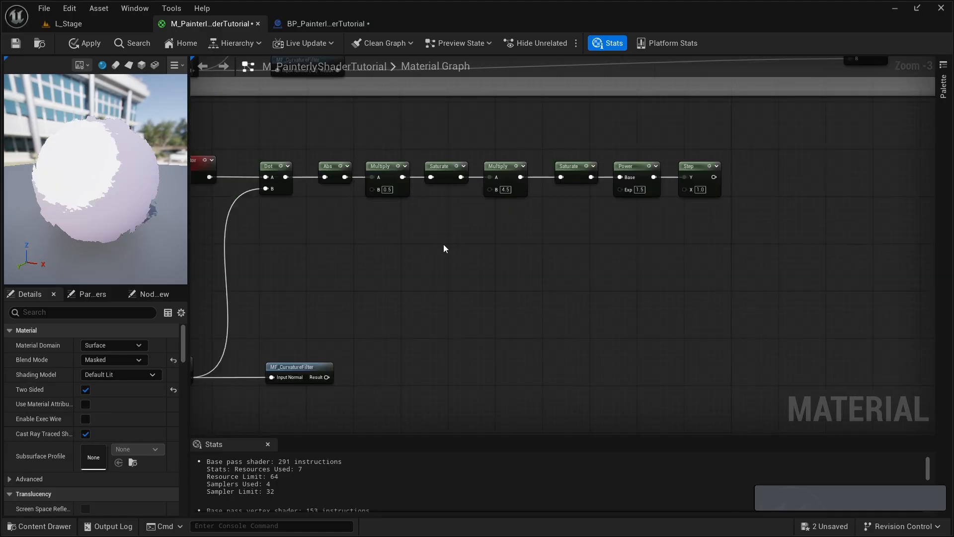
- Add a scalar parameter named OutlineWidth with default value 0.1 below the node row and place a Lerp node beside it
{"action": "left_click", "coordinate": [445, 241]}
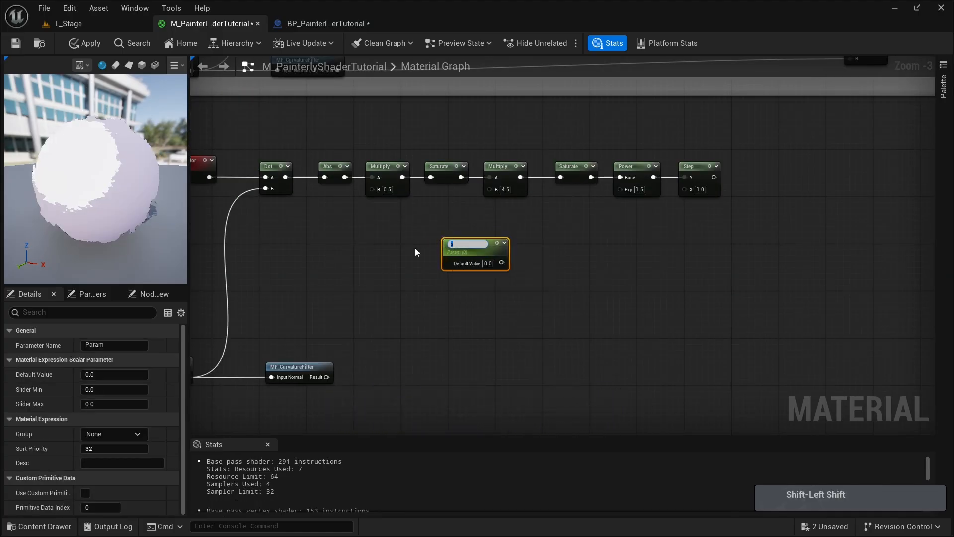
{"action": "type", "text": "OutlineWidth"}
{"action": "key", "text": "Return"}
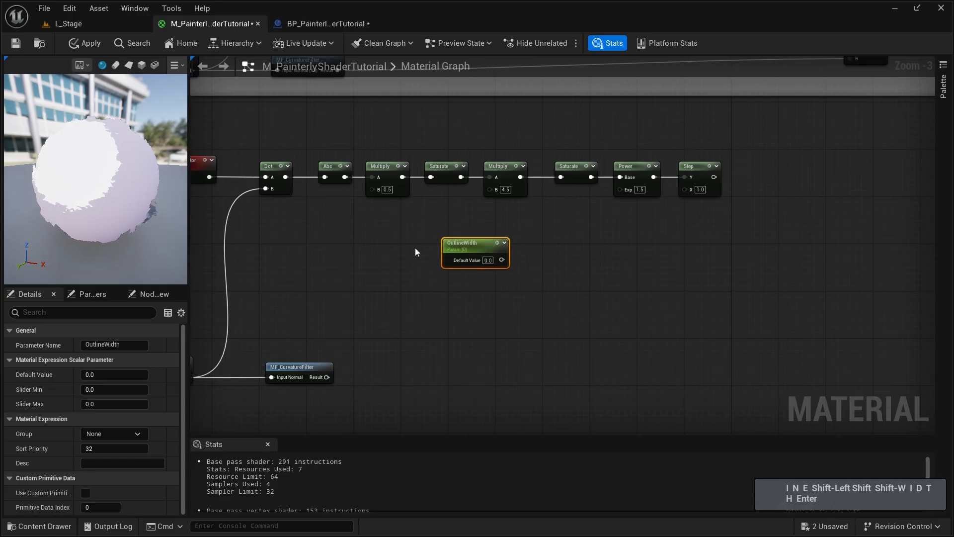
{"action": "left_click", "coordinate": [487, 260]}
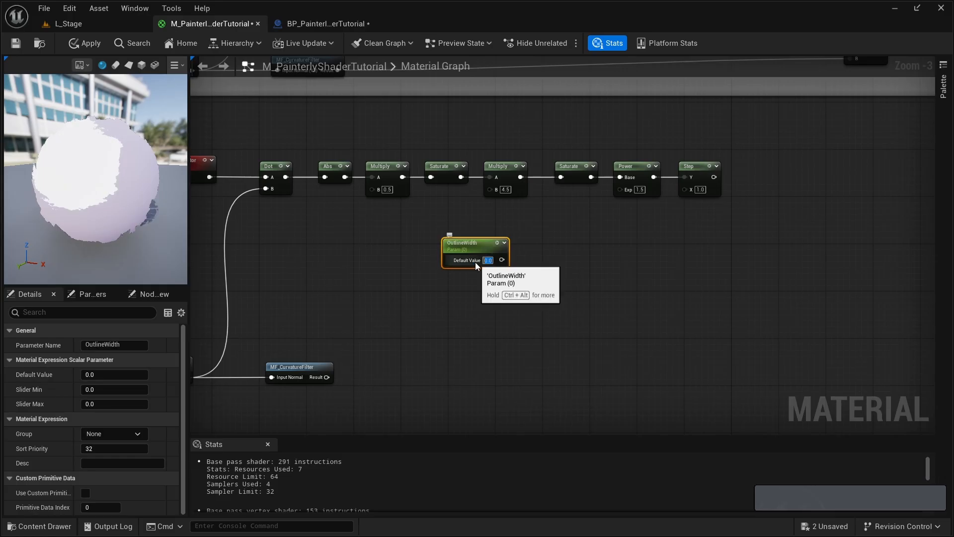
{"action": "type", "text": ".1"}
{"action": "key", "text": "Return"}
{"action": "left_click_drag", "start_coordinate": [447, 246], "coordinate": [435, 247]}
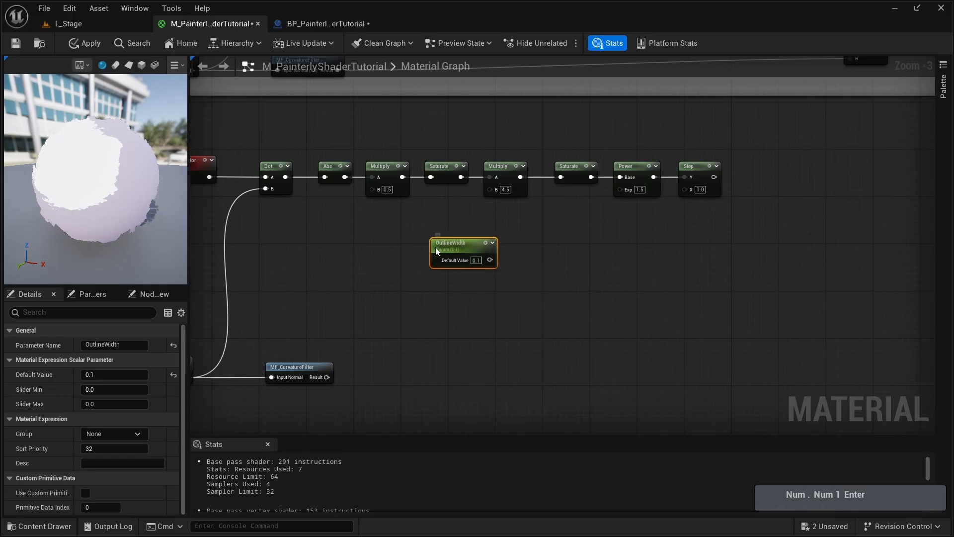
{"action": "left_click", "coordinate": [497, 239]}
{"action": "right_click_drag", "start_coordinate": [589, 308], "coordinate": [622, 286]}
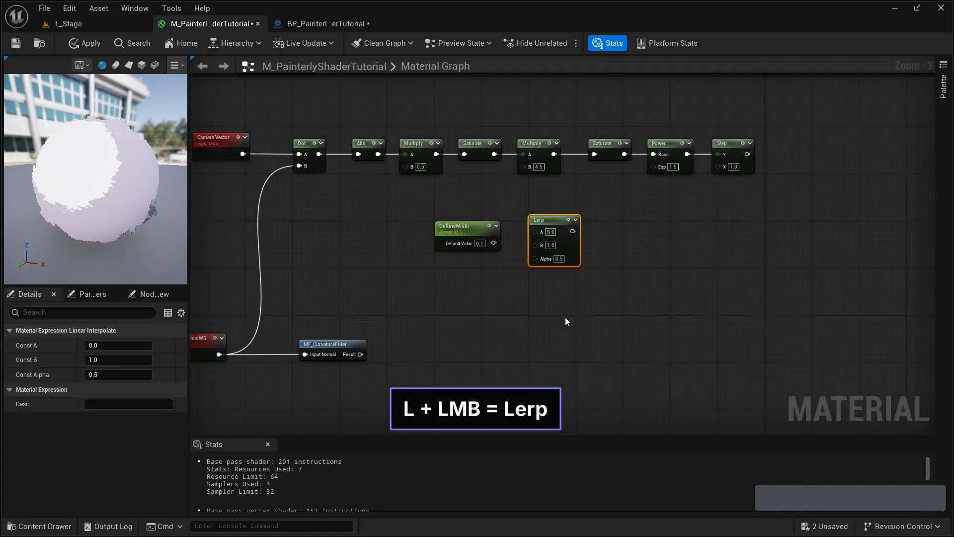
- Preview the Step node's output on the material preview sphere and inspect the sphere from another angle
{"action": "right_click", "coordinate": [725, 144]}
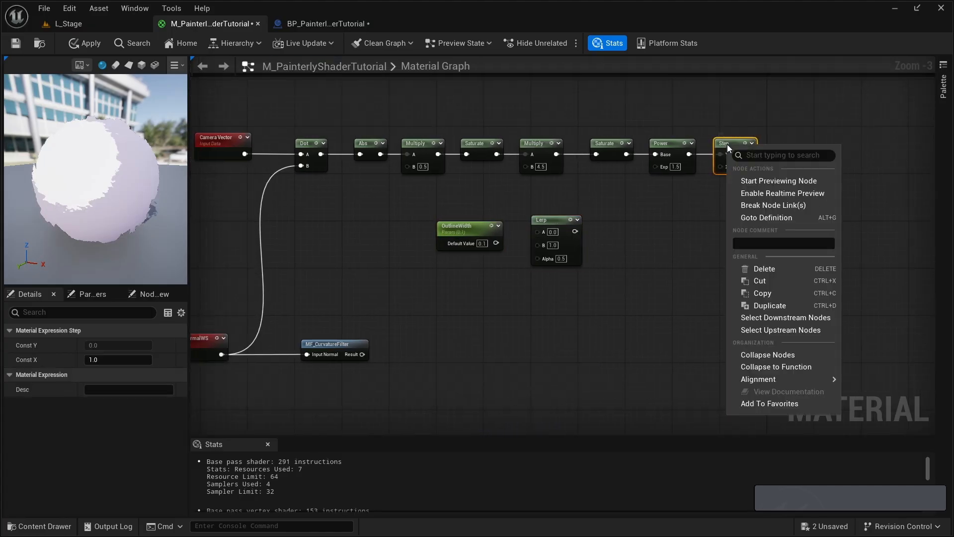
{"action": "left_click", "coordinate": [776, 181]}
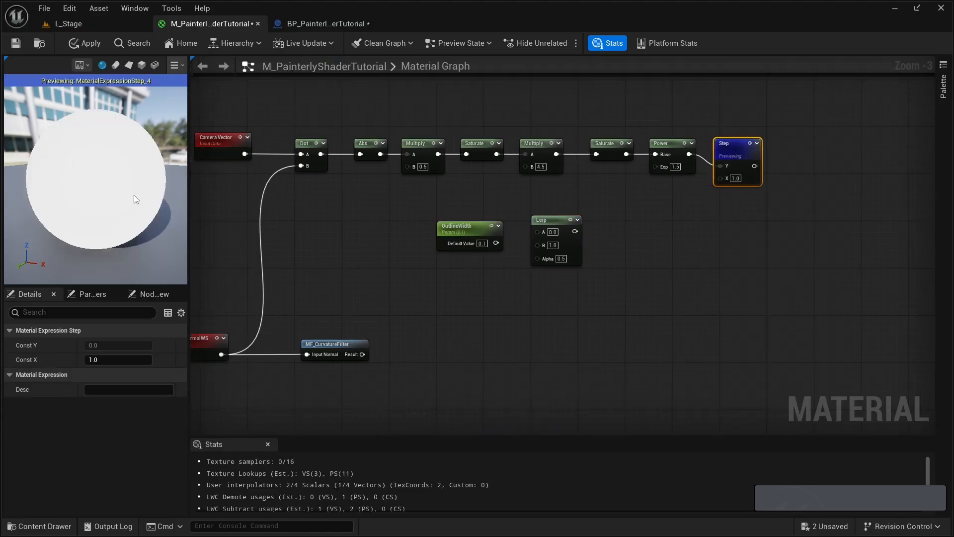
{"action": "left_click_drag", "start_coordinate": [136, 200], "coordinate": [123, 168]}
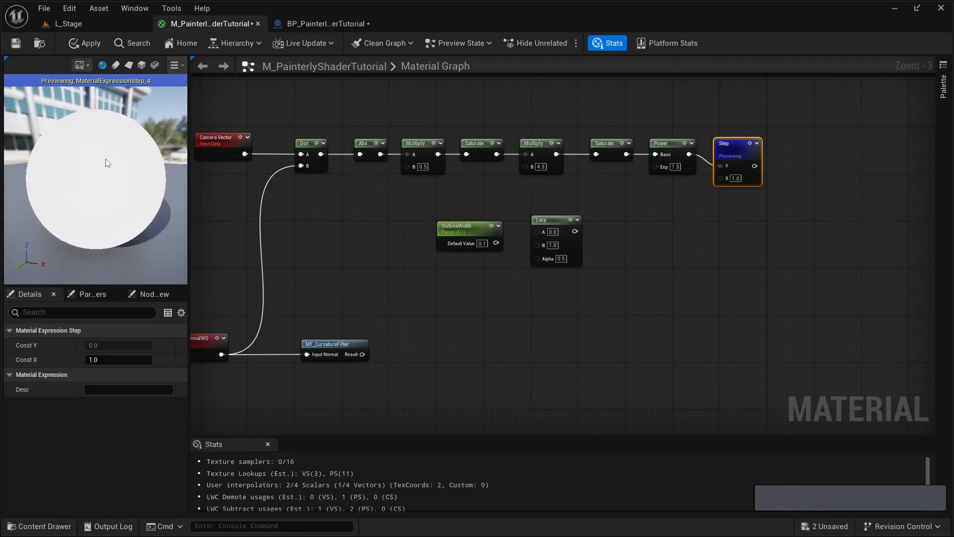
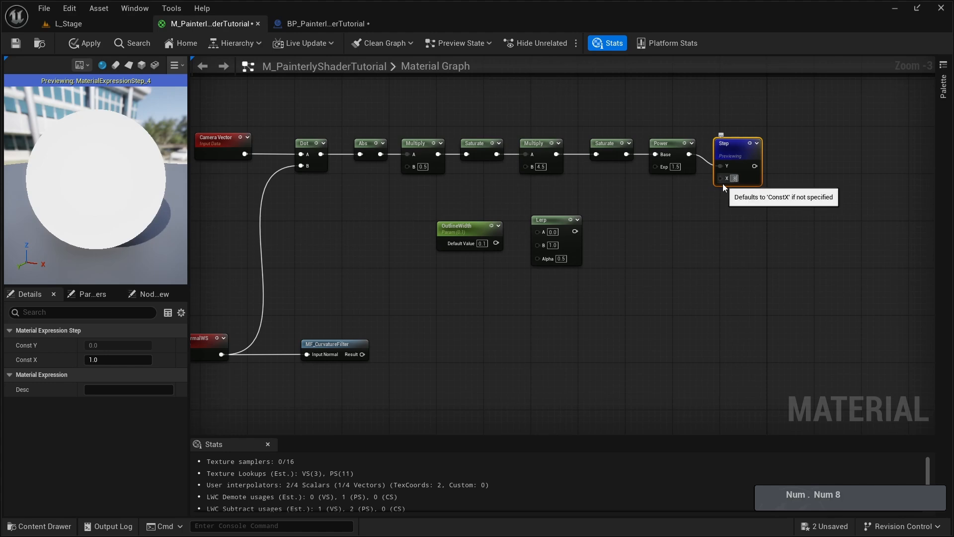
- Test the Step node's X value at 0.8 and 0.0 on the preview sphere, and stop previewing the node
{"action": "key", "text": "Return"}
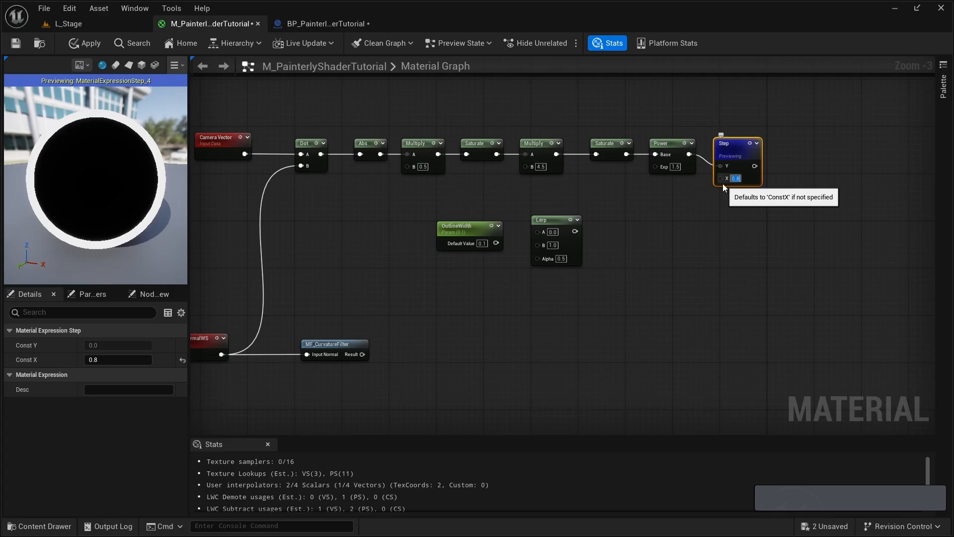
{"action": "type", "text": "1.5"}
{"action": "key", "text": "Return"}
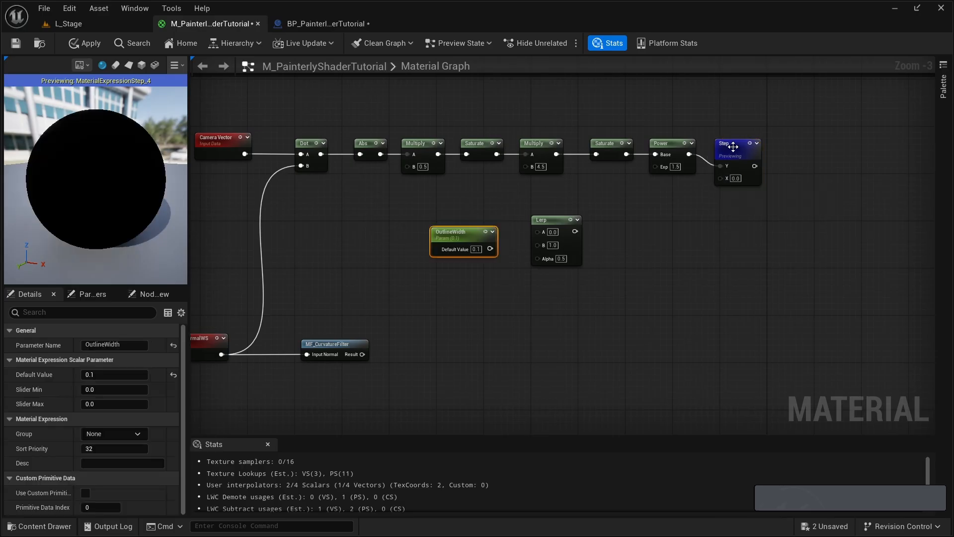
{"action": "right_click", "coordinate": [733, 147]}
{"action": "left_click", "coordinate": [789, 182]}
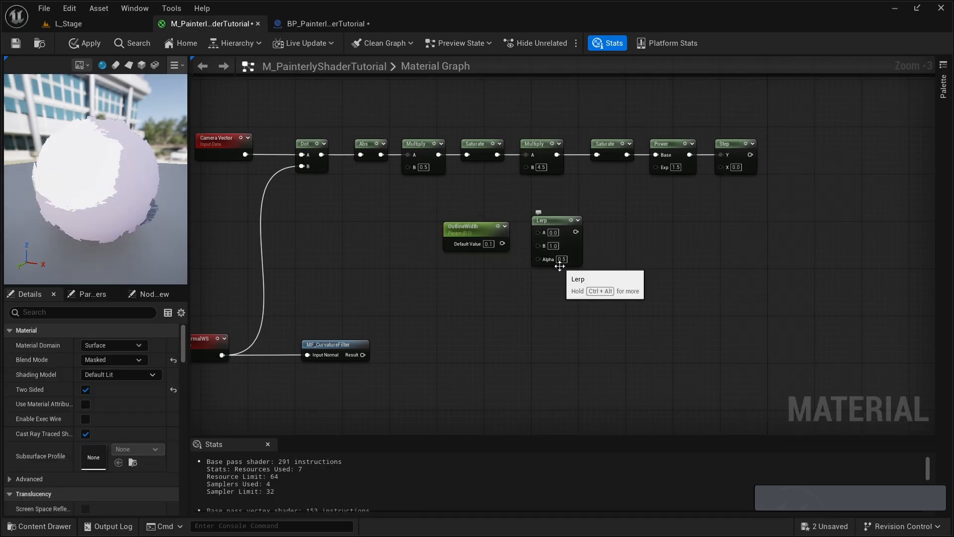
- Set the Lerp node's A value to 1.0 and connect OutlineWidth to its B input
{"action": "left_click", "coordinate": [552, 232]}
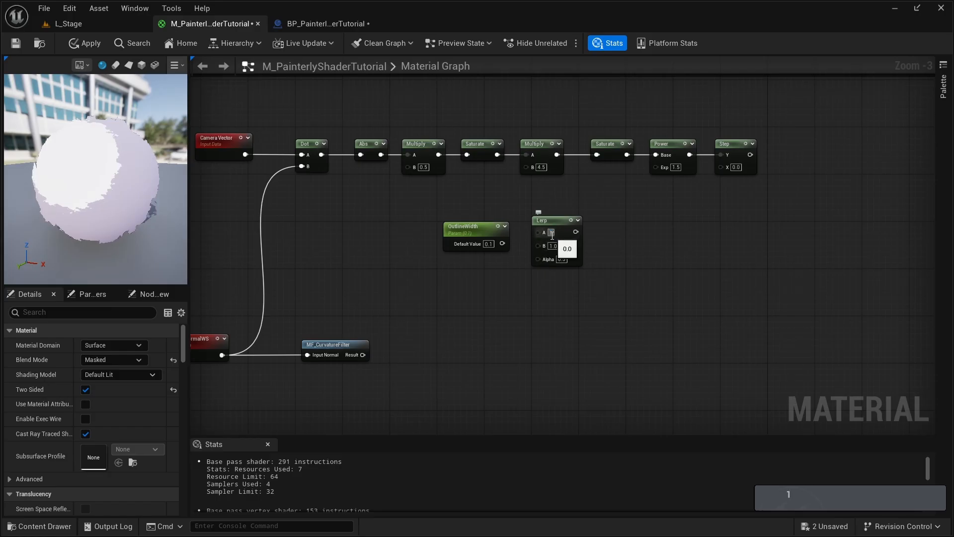
{"action": "type", "text": "1"}
{"action": "key", "text": "Return"}
{"action": "left_click_drag", "start_coordinate": [470, 245], "coordinate": [499, 250]}
- Preview the Step node with the Lerp output connected to its X input, and break that connection again
{"action": "left_click_drag", "start_coordinate": [575, 232], "coordinate": [721, 166]}
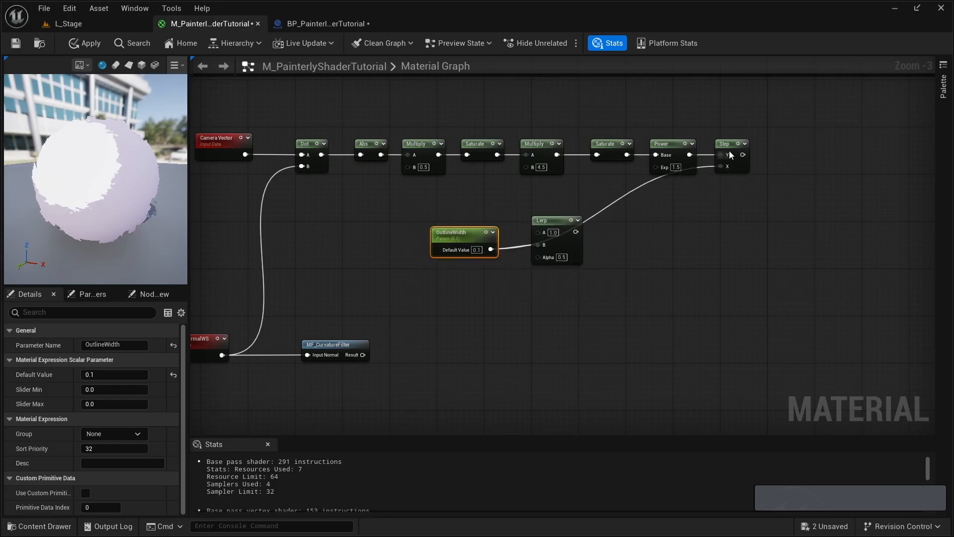
{"action": "right_click", "coordinate": [727, 147]}
{"action": "left_click", "coordinate": [748, 182]}
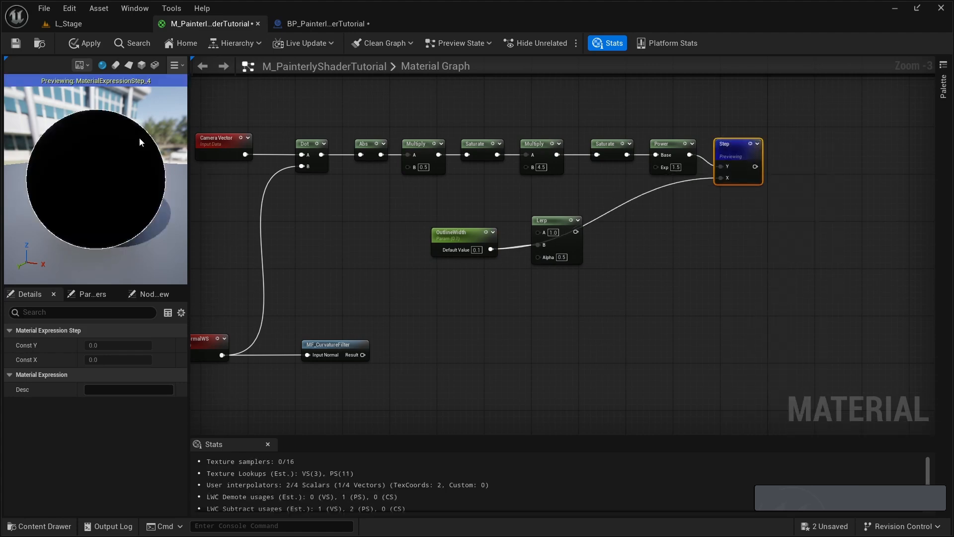
{"action": "left_click", "coordinate": [721, 177], "text": "alt"}
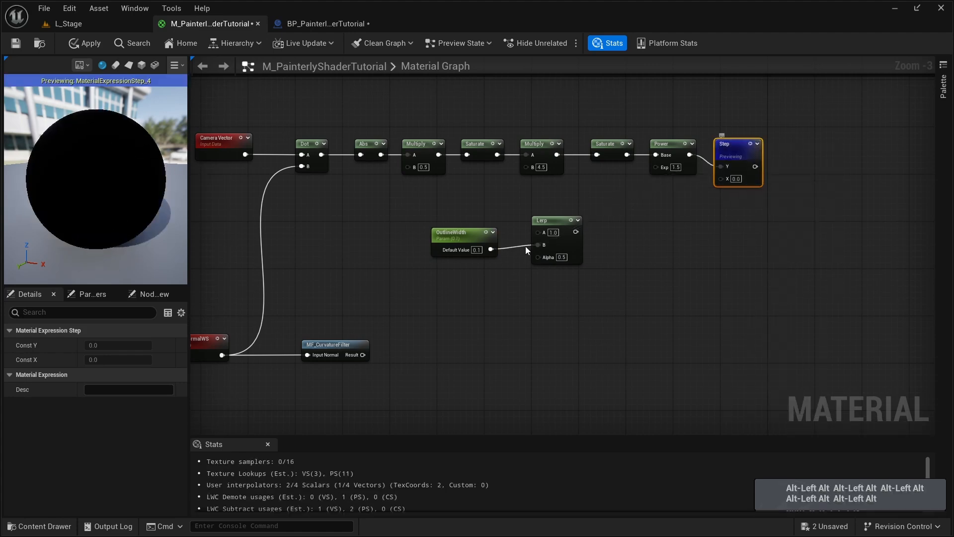
- Add a PerInstanceCustomData node below OutlineWidth and connect it to the Lerp node's Alpha input
{"action": "left_click_drag", "start_coordinate": [468, 251], "coordinate": [479, 252]}
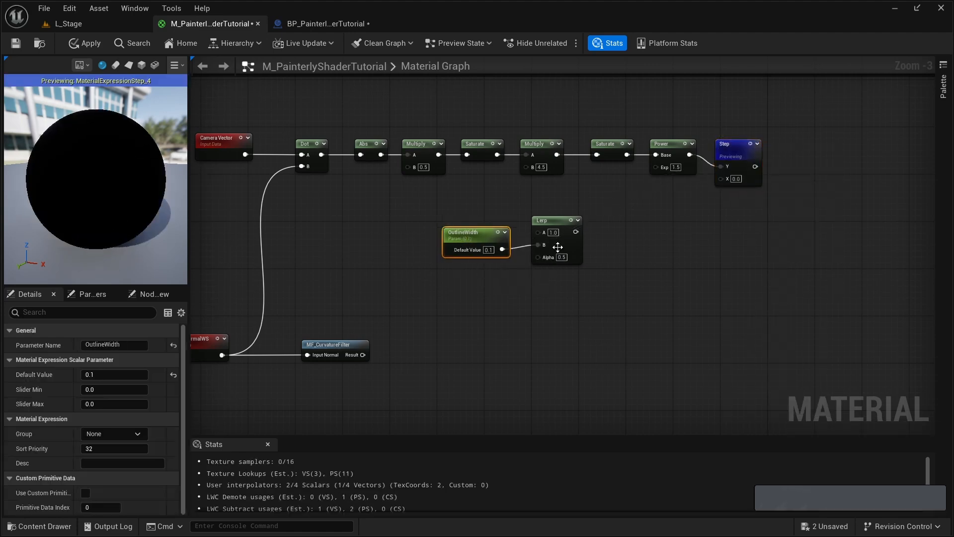
{"action": "right_click_drag", "start_coordinate": [442, 291], "coordinate": [431, 252]}
{"action": "right_click", "coordinate": [416, 266]}
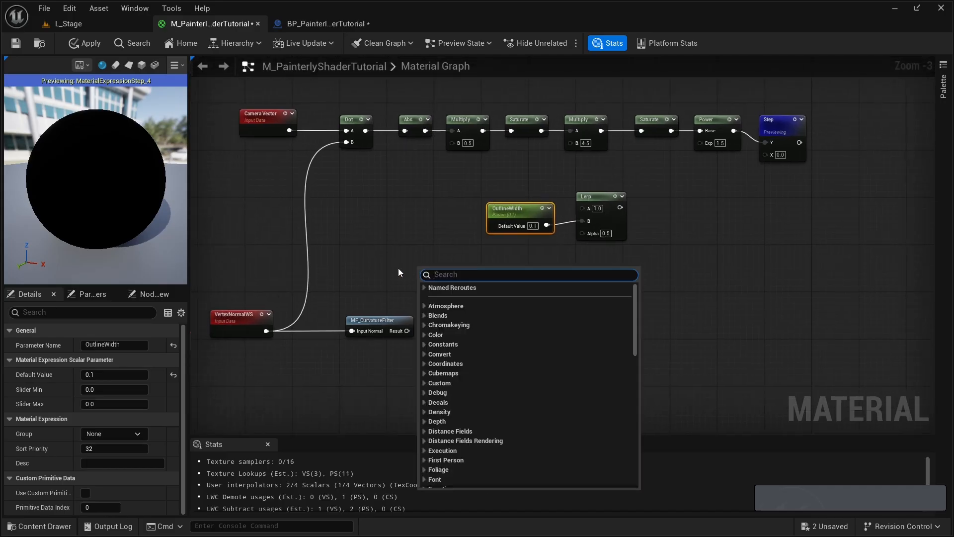
{"action": "type", "text": "instancecustom"}
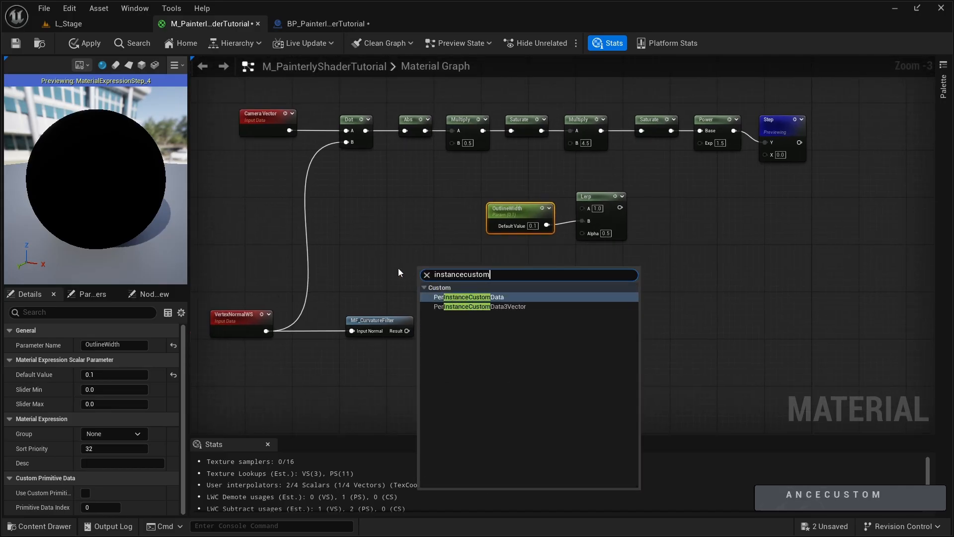
{"action": "key", "text": "Return"}
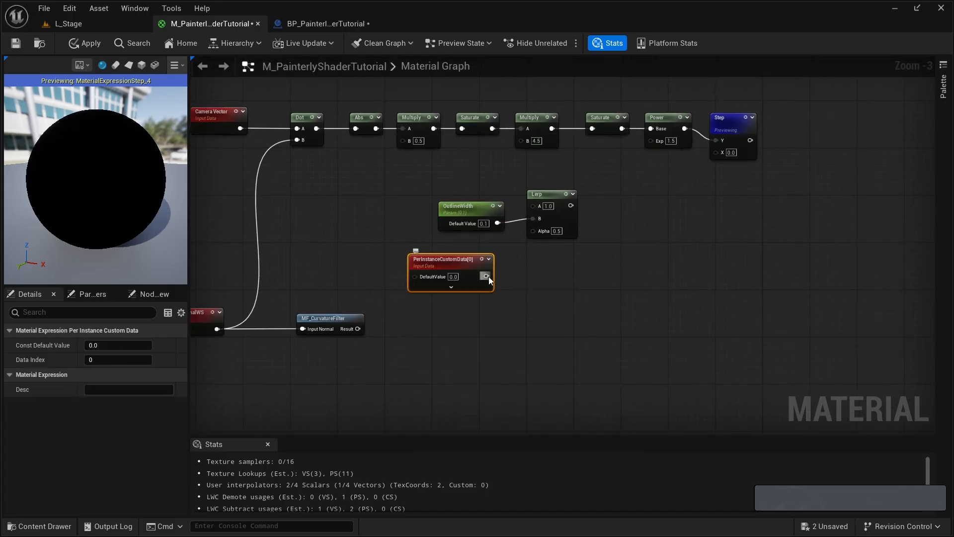
{"action": "left_click_drag", "start_coordinate": [488, 276], "coordinate": [538, 231]}
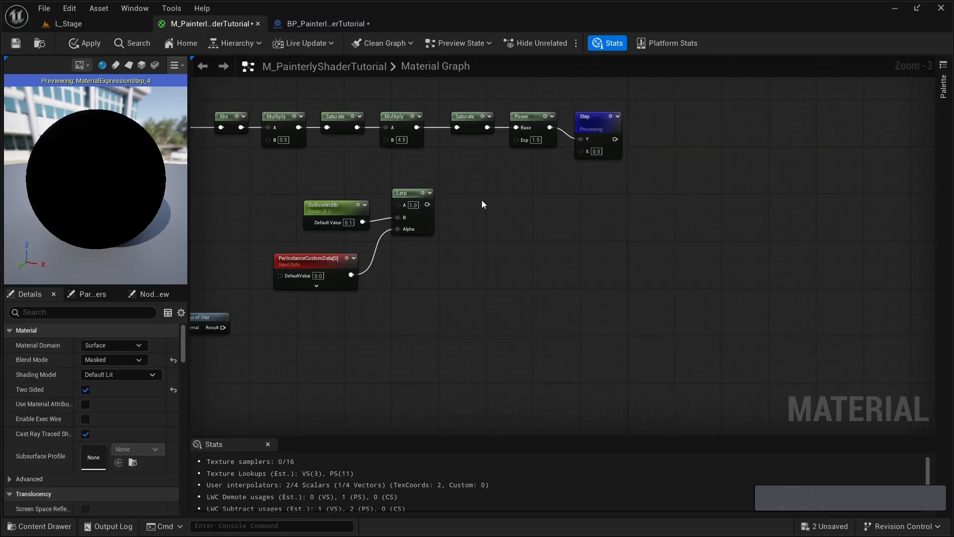
- Add a Multiply node with the Lerp output in its A input, and place a PerInstanceRandom node below
{"action": "left_click", "coordinate": [475, 198]}
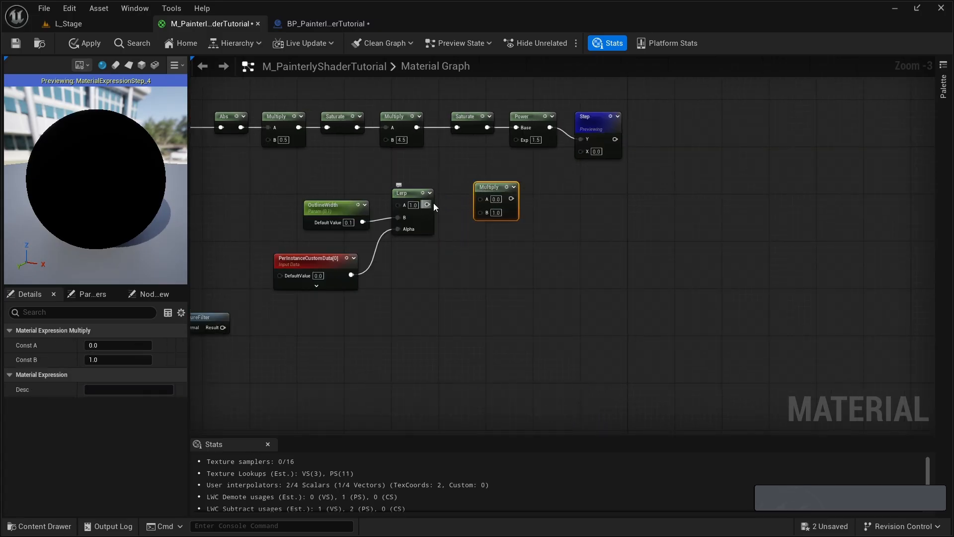
{"action": "left_click_drag", "start_coordinate": [427, 205], "coordinate": [487, 200]}
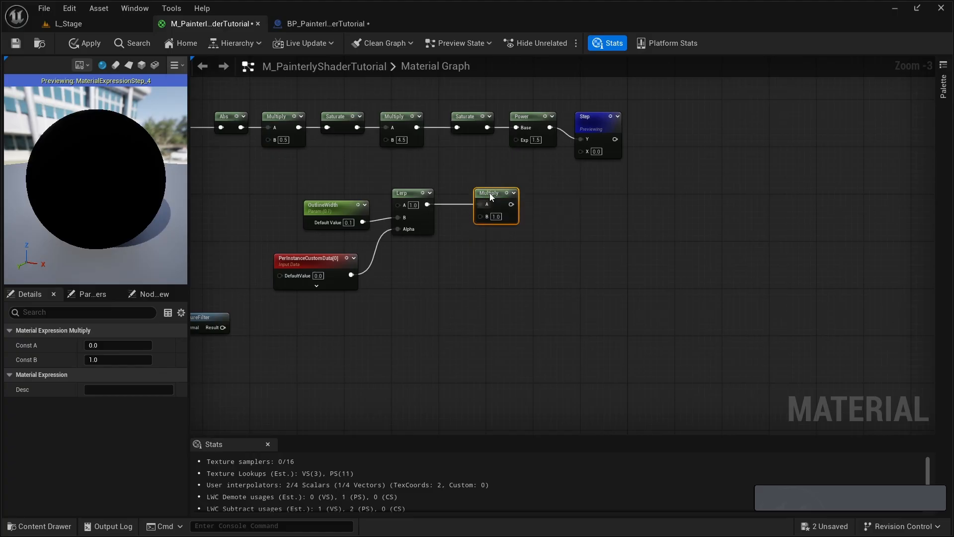
{"action": "right_click", "coordinate": [448, 285]}
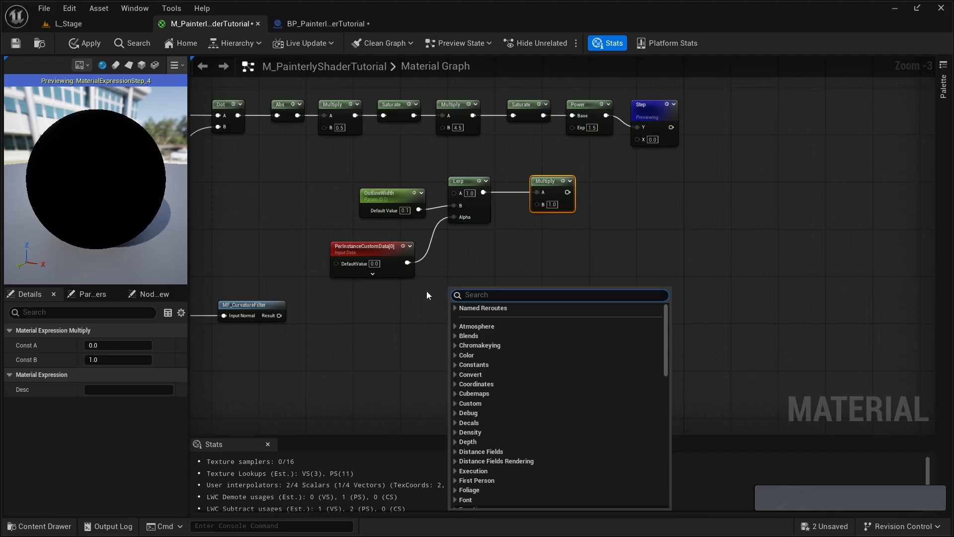
{"action": "type", "text": "perinstance"}
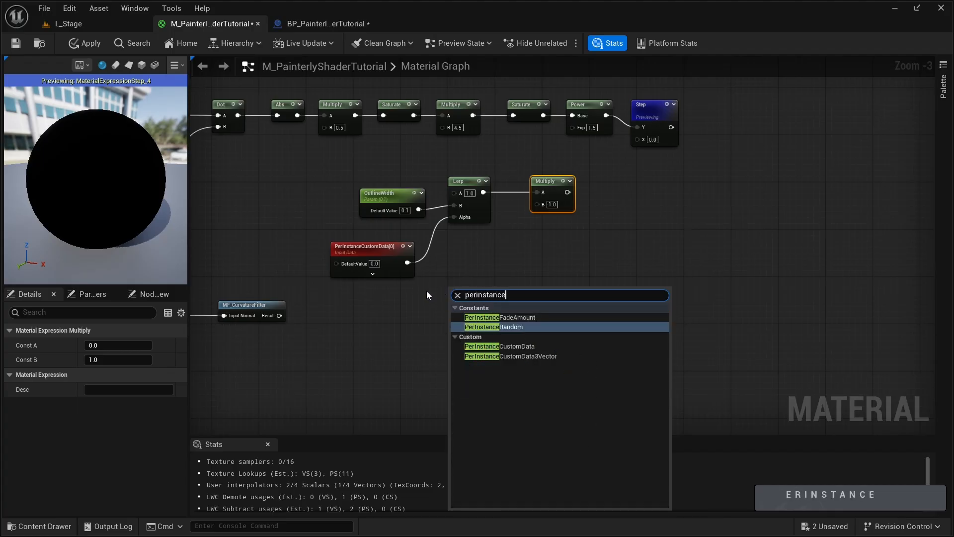
{"action": "key", "text": "Return"}
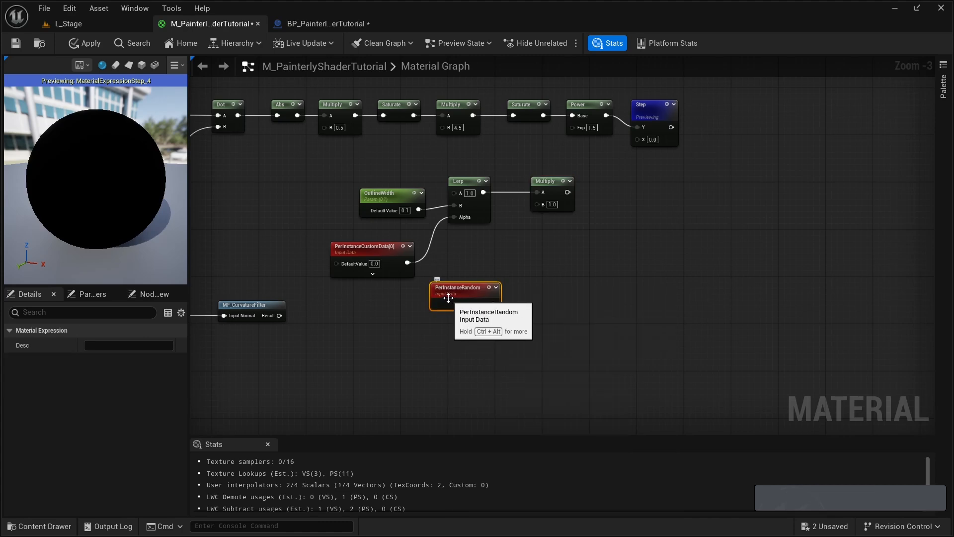
- Feed PerInstanceRandom into the A input of a new Add node and set the Add node's B value to 0.5
{"action": "left_click_drag", "start_coordinate": [447, 299], "coordinate": [524, 303]}
{"action": "type", "text": "add"}
{"action": "left_click", "coordinate": [546, 362]}
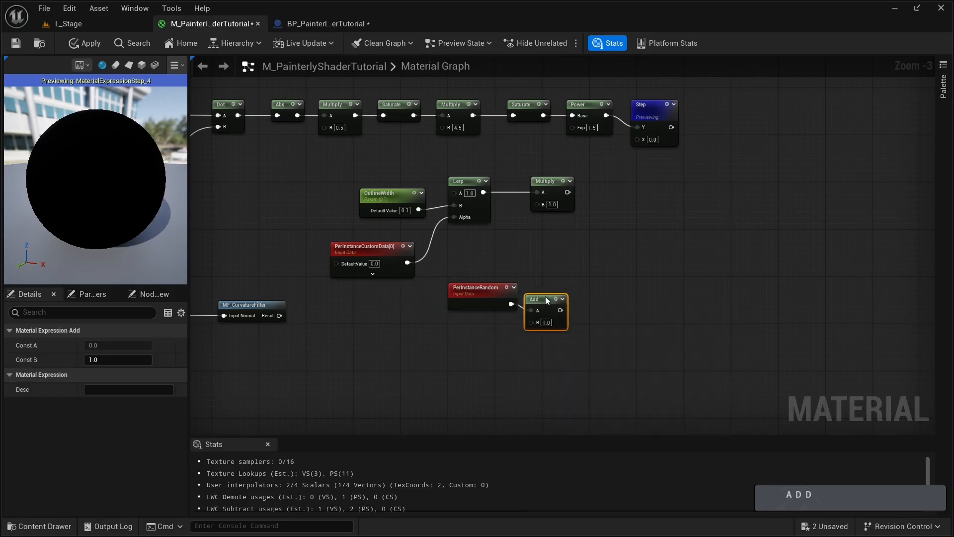
{"action": "left_click", "coordinate": [547, 319]}
{"action": "type", "text": ".5"}
{"action": "key", "text": "Return"}
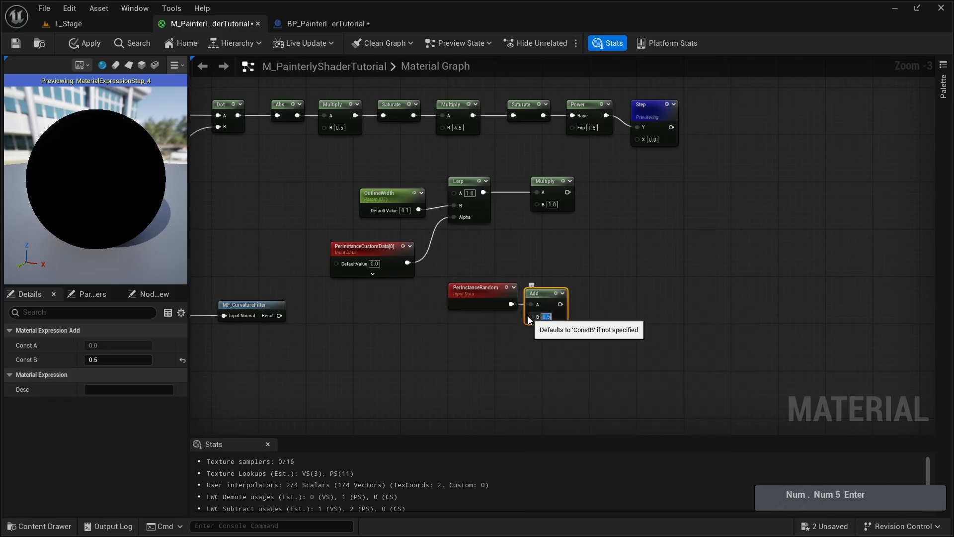
- Connect Add to the Multiply node's B input and Multiply to the Step node's X input, and stop previewing the Step node
{"action": "left_click_drag", "start_coordinate": [560, 304], "coordinate": [536, 204]}
{"action": "left_click_drag", "start_coordinate": [479, 323], "coordinate": [529, 271]}
{"action": "left_click", "coordinate": [634, 179]}
{"action": "right_click_drag", "start_coordinate": [635, 179], "coordinate": [519, 219]}
{"action": "left_click_drag", "start_coordinate": [451, 233], "coordinate": [523, 180]}
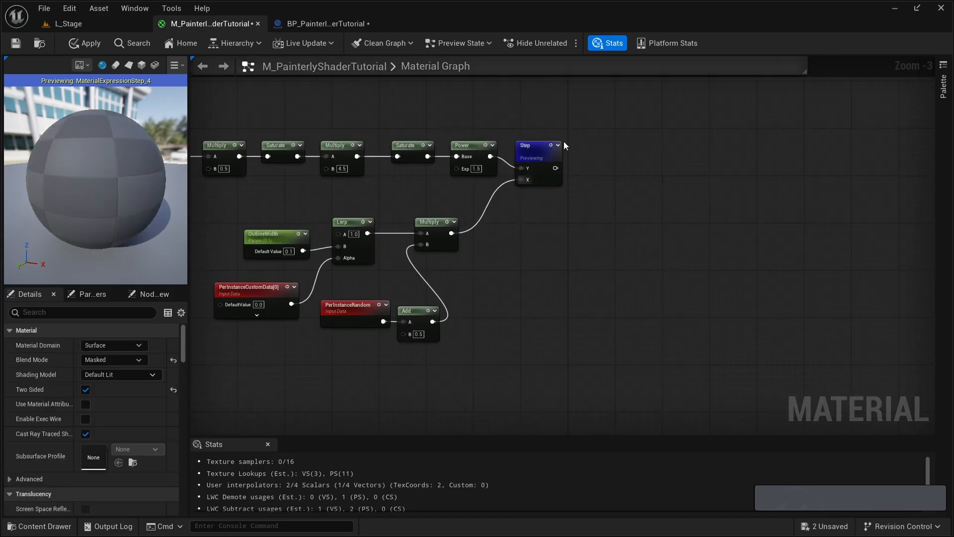
{"action": "right_click", "coordinate": [531, 146]}
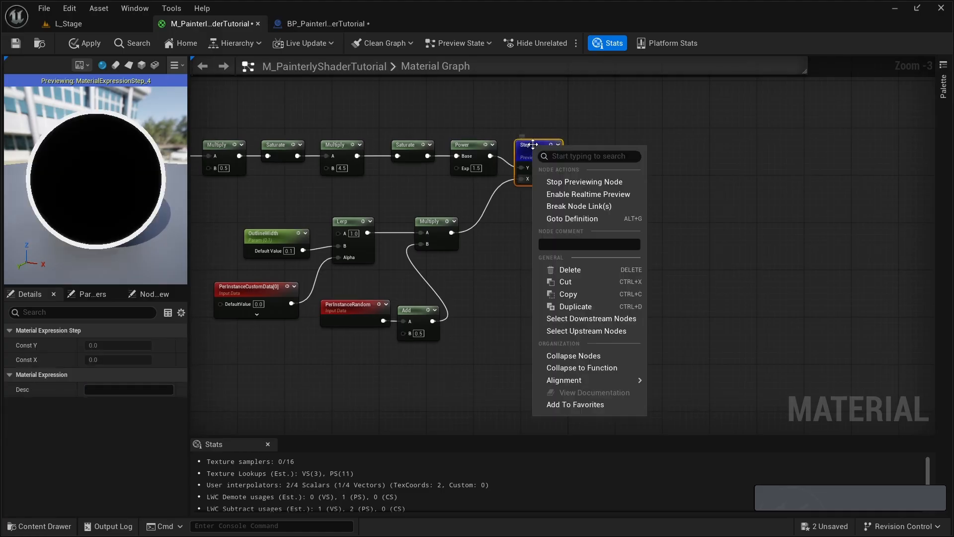
{"action": "left_click", "coordinate": [568, 181]}
- Add a Multiply node that combines the Step output in A with the lower MF_CurvatureFilter result in B
{"action": "scroll", "coordinate": [370, 288], "scroll_direction": "down", "scroll_amount": 1}
{"action": "right_click_drag", "start_coordinate": [370, 288], "coordinate": [443, 422]}
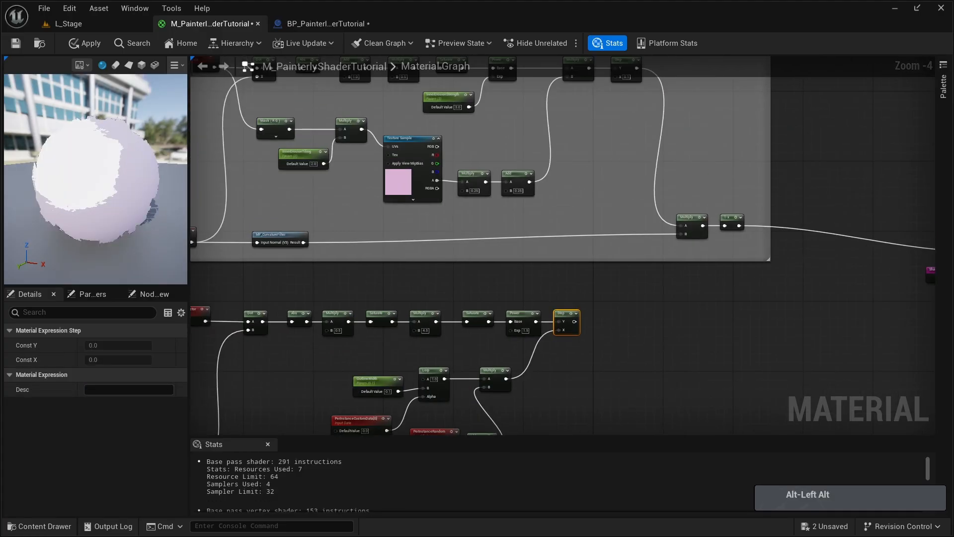
{"action": "right_click_drag", "start_coordinate": [421, 346], "coordinate": [407, 222]}
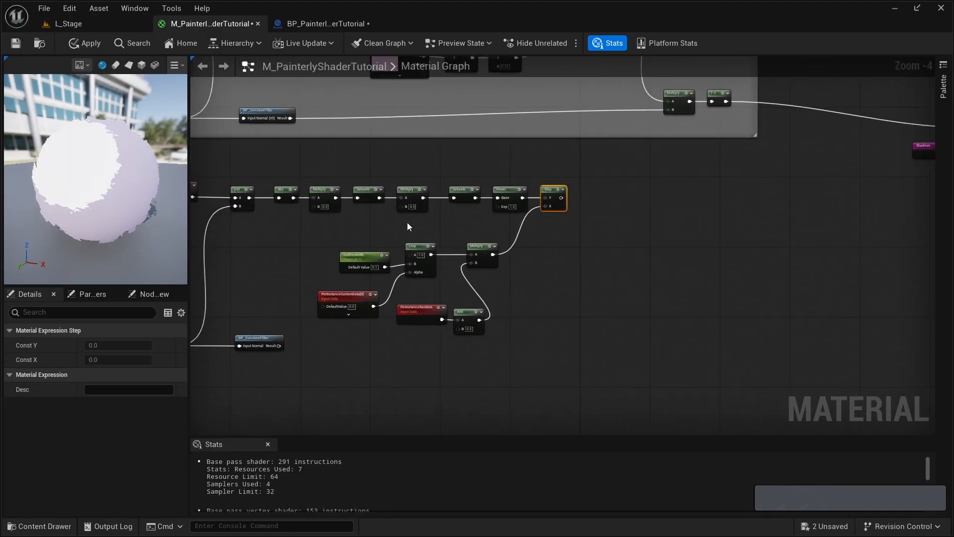
{"action": "left_click", "coordinate": [588, 322]}
{"action": "key", "text": "m"}
{"action": "left_click", "coordinate": [572, 312]}
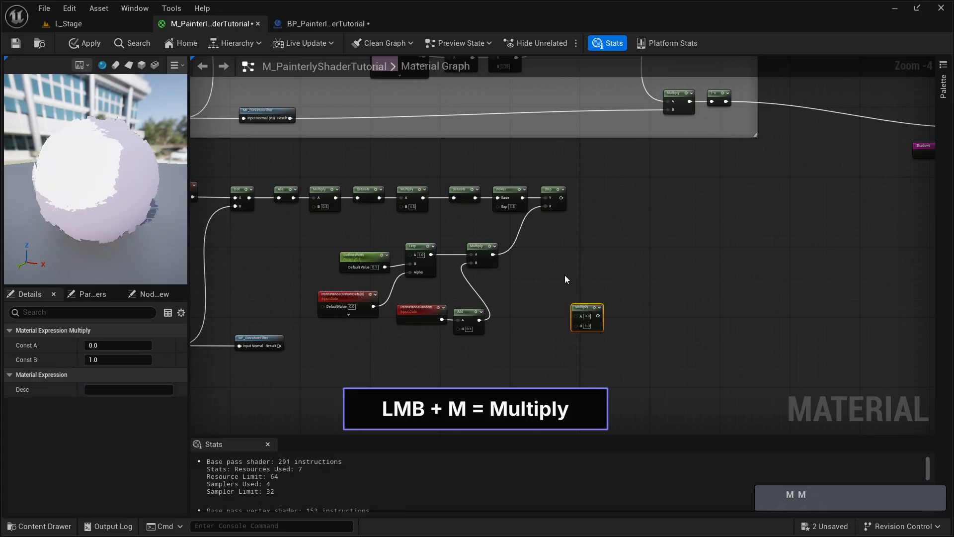
{"action": "left_click_drag", "start_coordinate": [561, 197], "coordinate": [576, 315]}
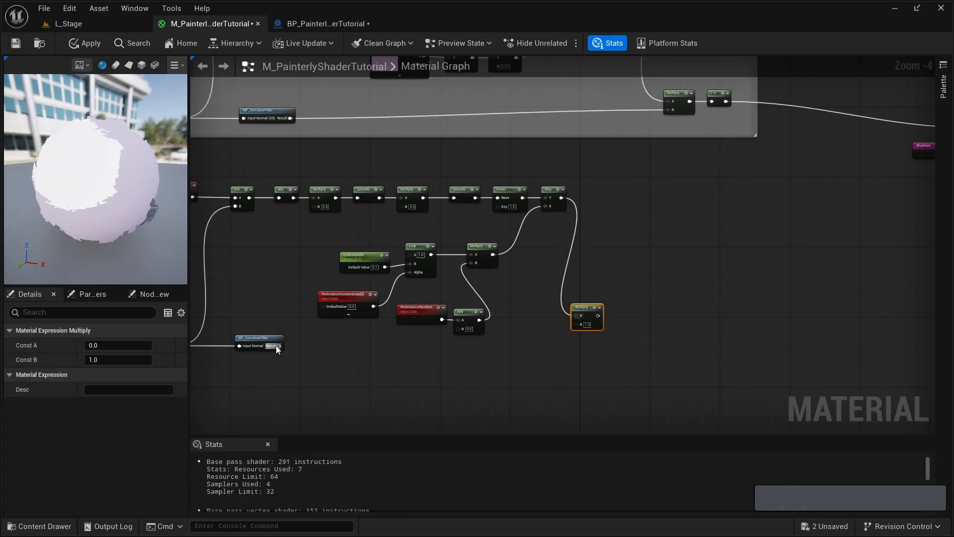
{"action": "left_click_drag", "start_coordinate": [278, 346], "coordinate": [577, 324]}
{"action": "left_click_drag", "start_coordinate": [587, 307], "coordinate": [600, 325]}
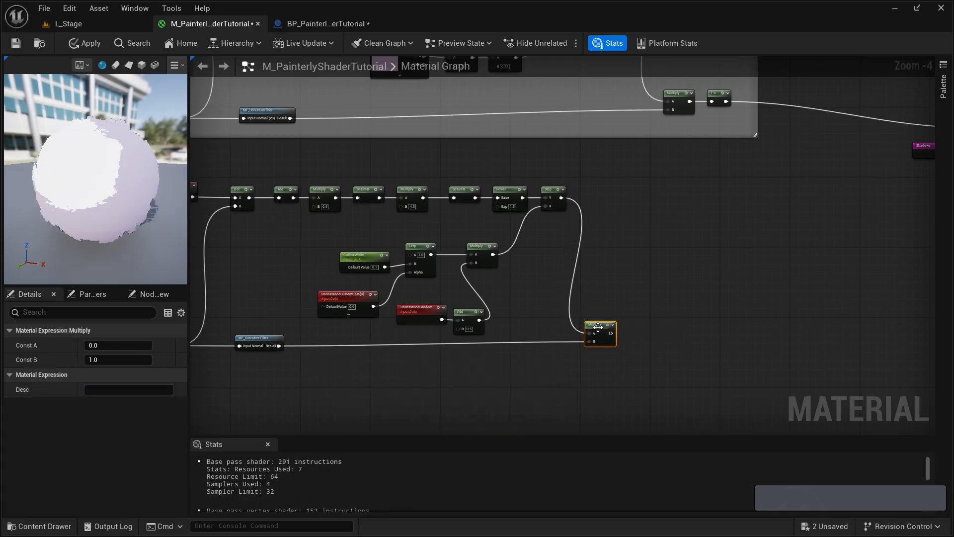
- Create a named reroute declaration called Outlines from the output of the final Multiply node
{"action": "left_click", "coordinate": [648, 246]}
{"action": "right_click_drag", "start_coordinate": [664, 185], "coordinate": [570, 299]}
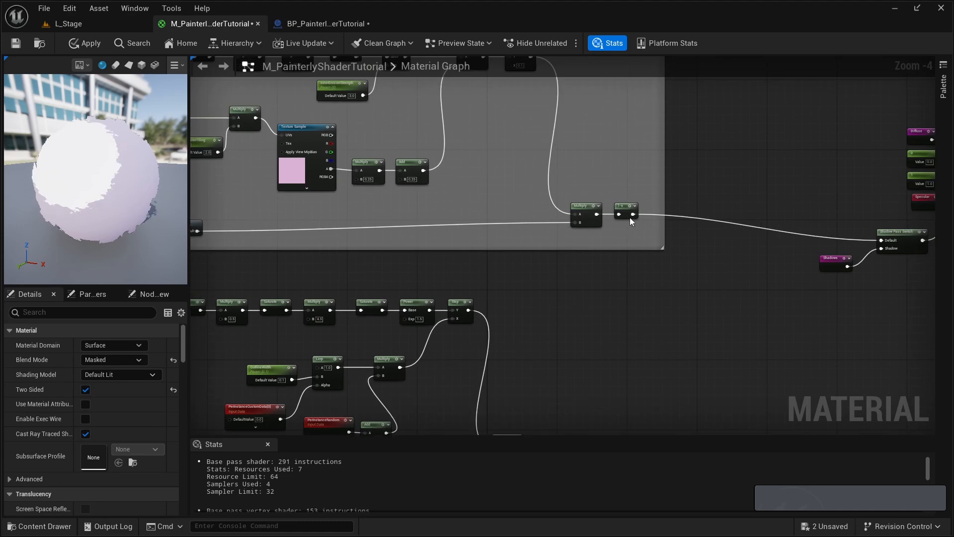
{"action": "right_click_drag", "start_coordinate": [630, 217], "coordinate": [534, 285]}
{"action": "left_click_drag", "start_coordinate": [504, 280], "coordinate": [525, 291]}
{"action": "scroll", "coordinate": [541, 294], "scroll_direction": "up", "scroll_amount": 1}
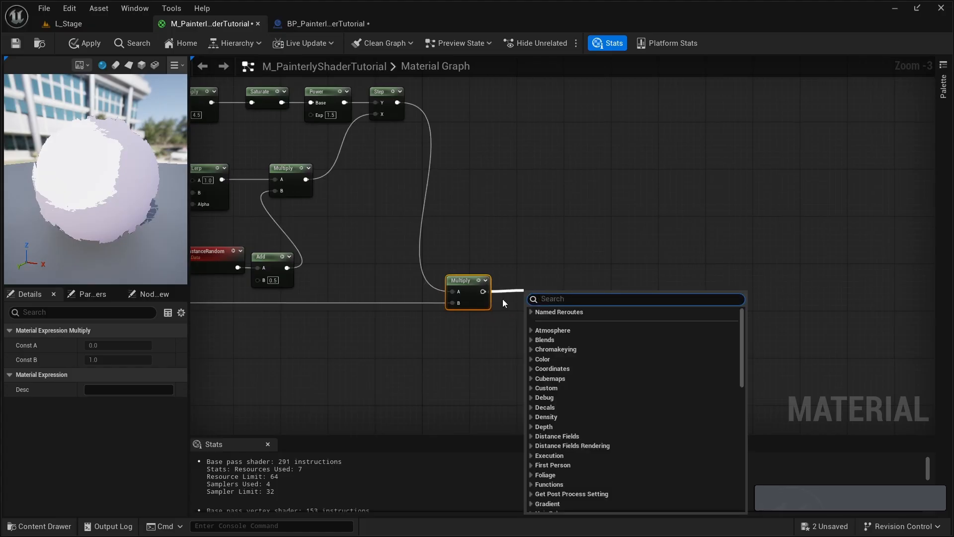
{"action": "type", "text": "add name"}
{"action": "key", "text": "Return"}
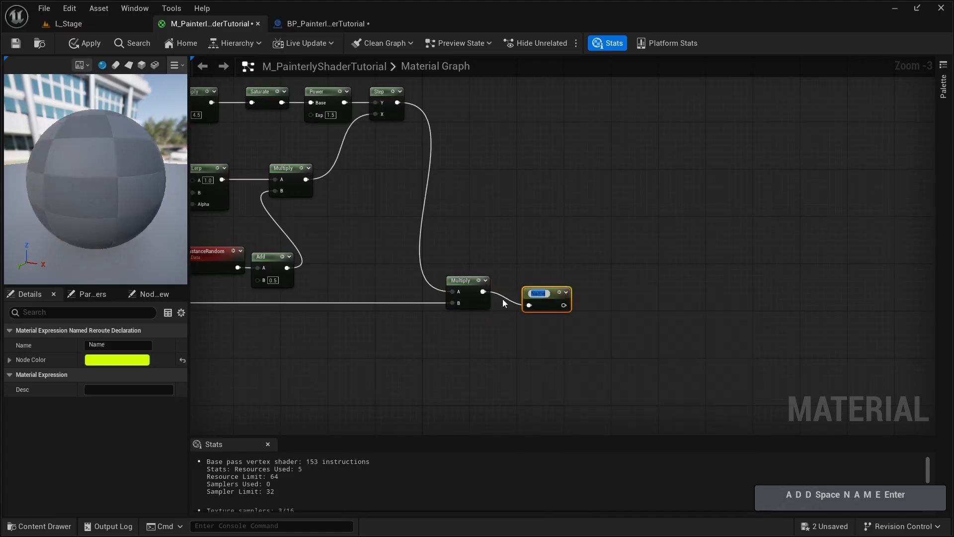
{"action": "type", "text": "Outlines"}
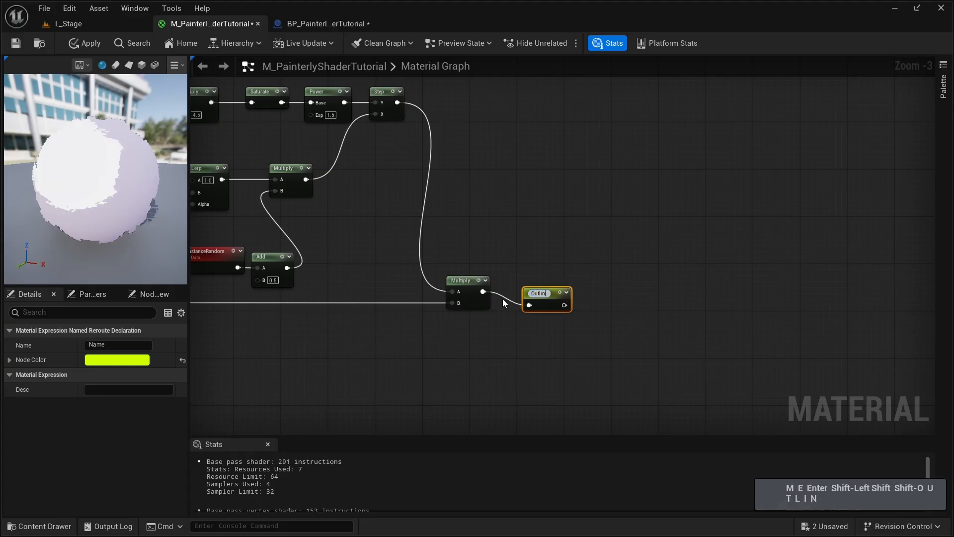
{"action": "key", "text": "Return"}
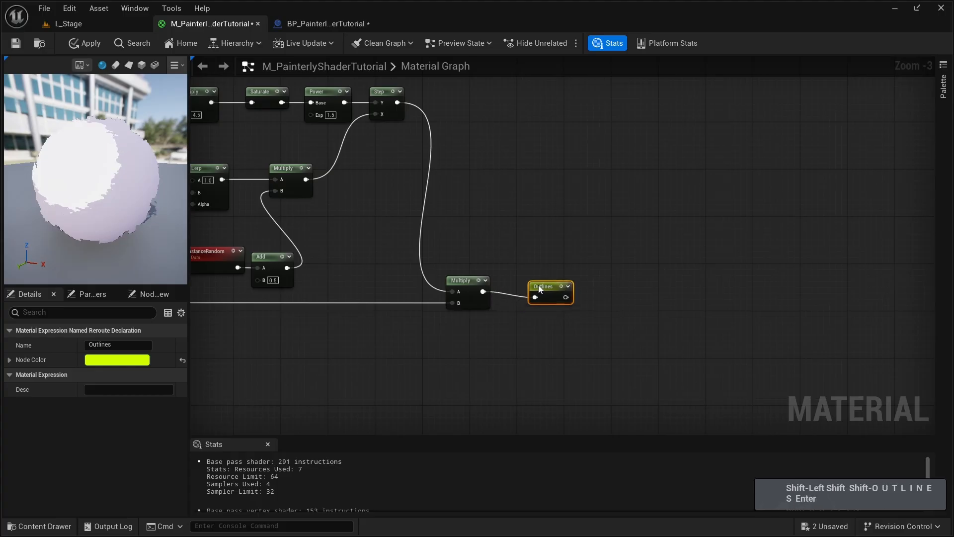
- Enclose the whole outline node network in a comment box titled Outline Mask
{"action": "scroll", "coordinate": [868, 373], "scroll_direction": "down", "scroll_amount": 2}
{"action": "left_click_drag", "start_coordinate": [736, 357], "coordinate": [287, 209]}
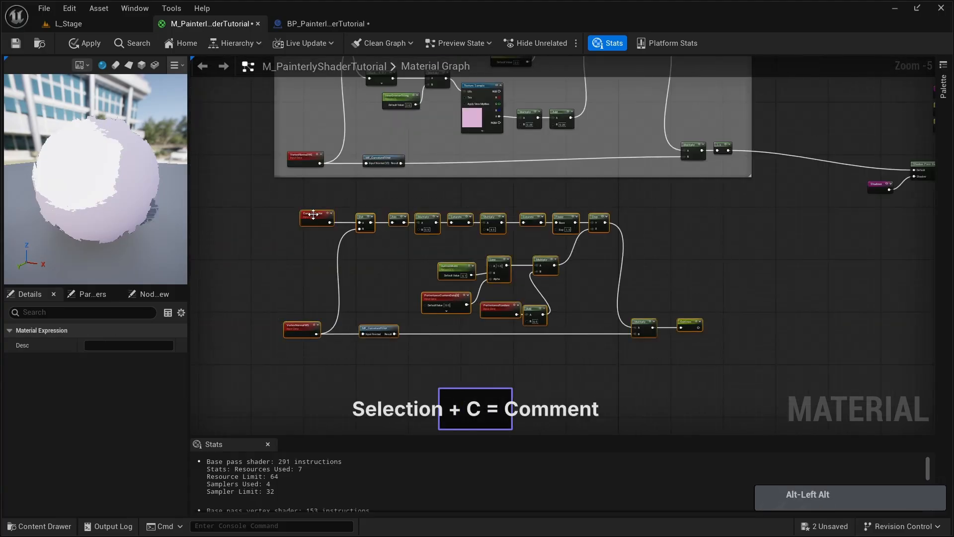
{"action": "key", "text": "c"}
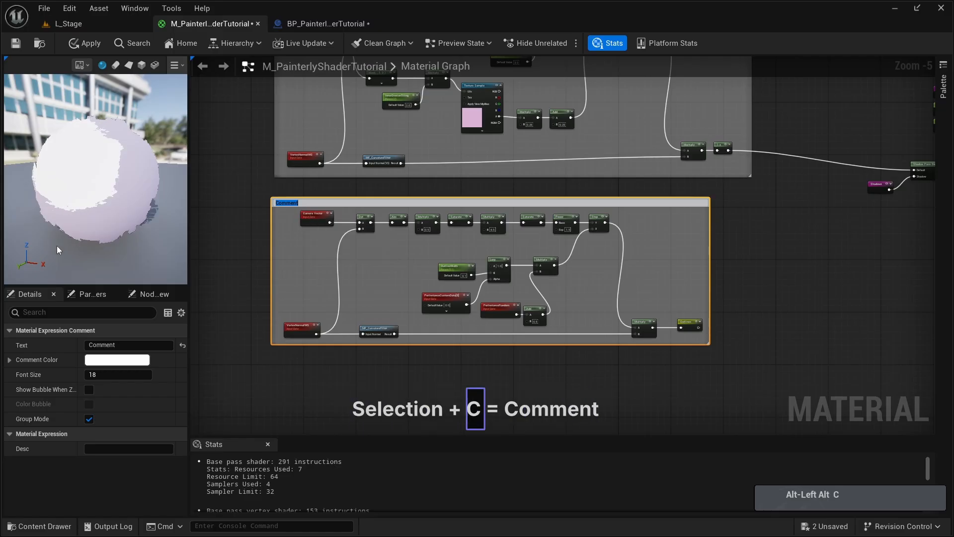
{"action": "type", "text": "Outline Mask"}
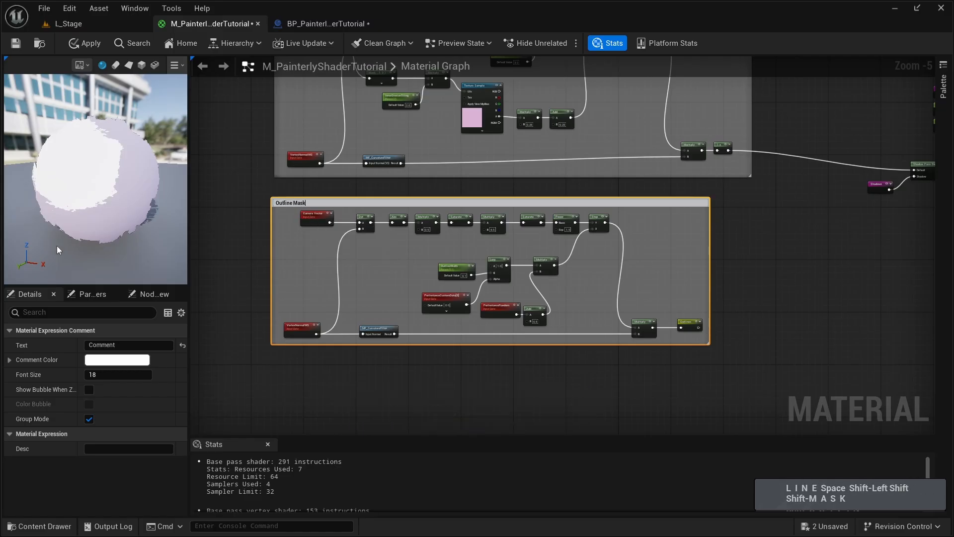
{"action": "key", "text": "Return"}
- Place a Lerp node on the open graph area ahead of the Shadow Pass Switch node
{"action": "right_click_drag", "start_coordinate": [555, 261], "coordinate": [541, 239]}
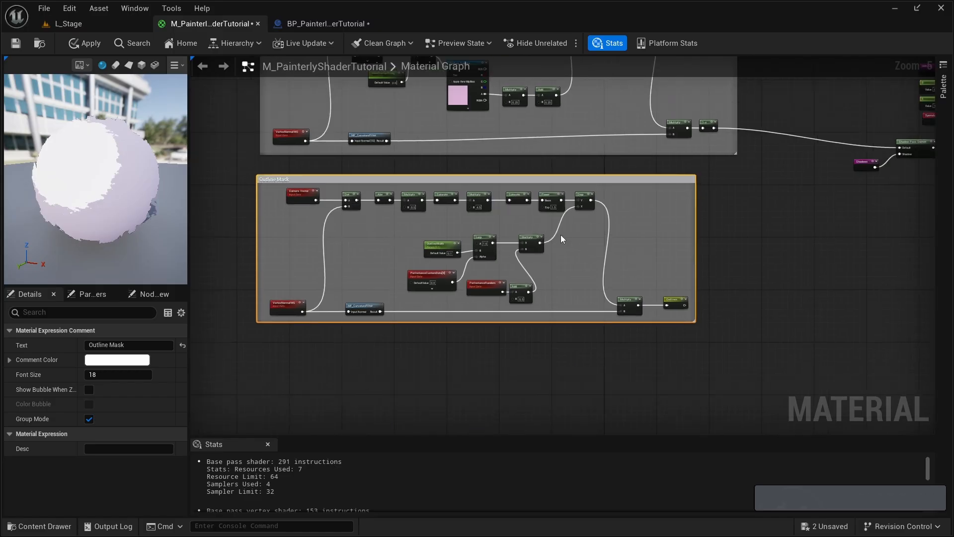
{"action": "right_click_drag", "start_coordinate": [724, 159], "coordinate": [381, 250]}
{"action": "scroll", "coordinate": [431, 237], "scroll_direction": "up", "scroll_amount": 3}
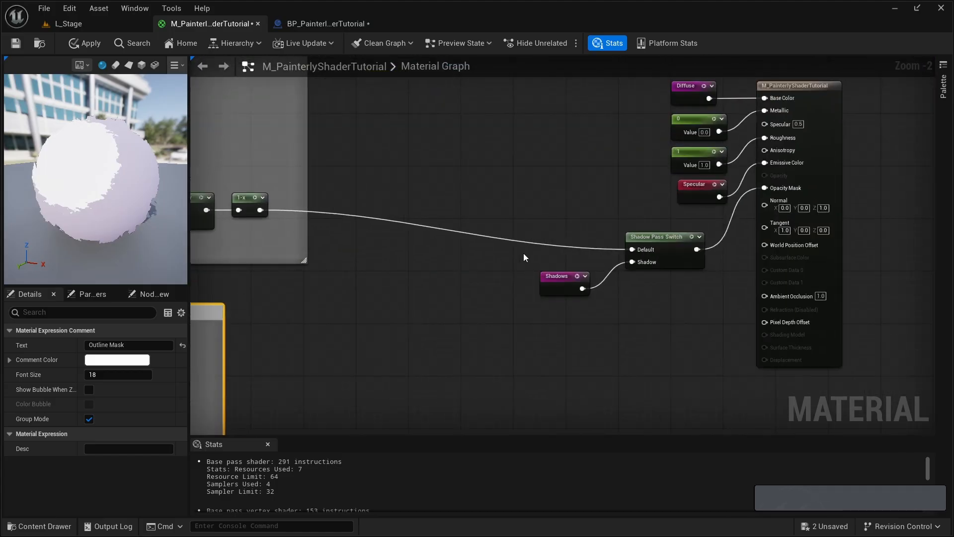
{"action": "left_click", "coordinate": [477, 252]}
{"action": "left_click", "coordinate": [467, 249]}
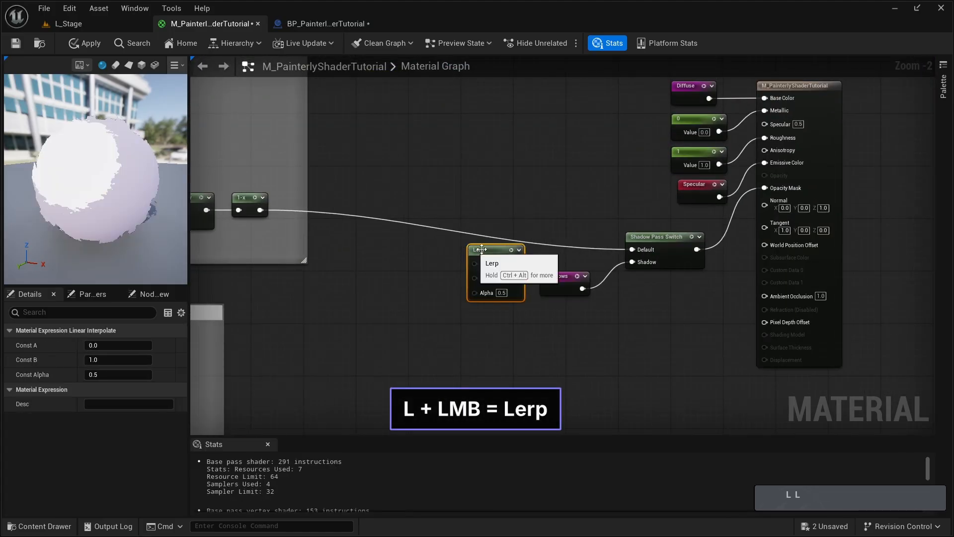
- Connect the Lerp to the Shadow Pass Switch's Default input and drive its Alpha with a new PerInstanceCustomData node
{"action": "left_click_drag", "start_coordinate": [482, 255], "coordinate": [636, 249]}
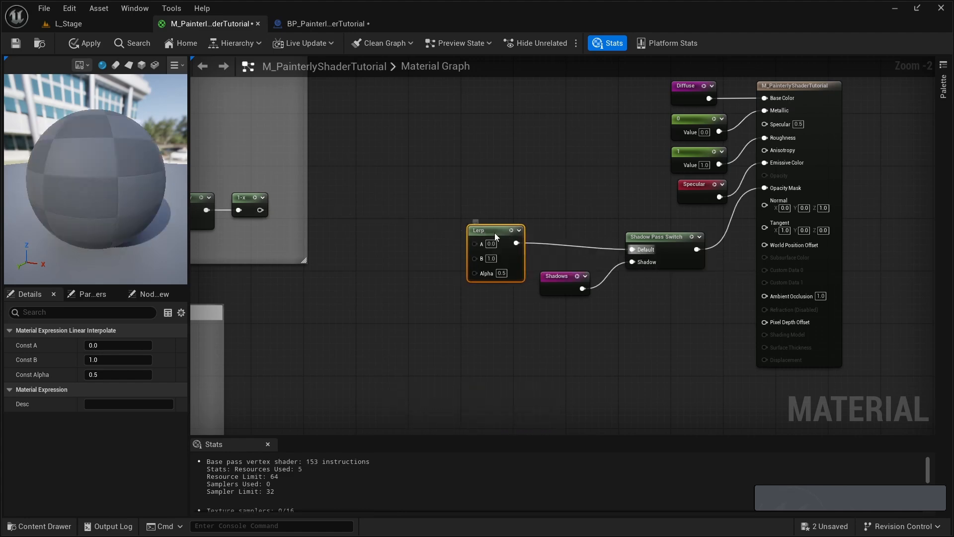
{"action": "left_click_drag", "start_coordinate": [494, 233], "coordinate": [501, 232]}
{"action": "right_click", "coordinate": [335, 305]}
{"action": "type", "text": "perinsta"}
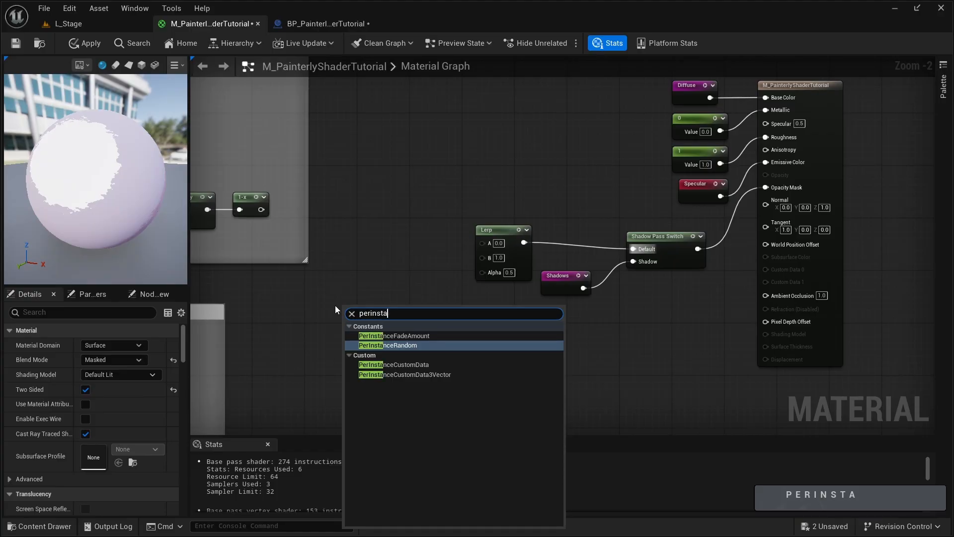
{"action": "key", "text": "Down"}
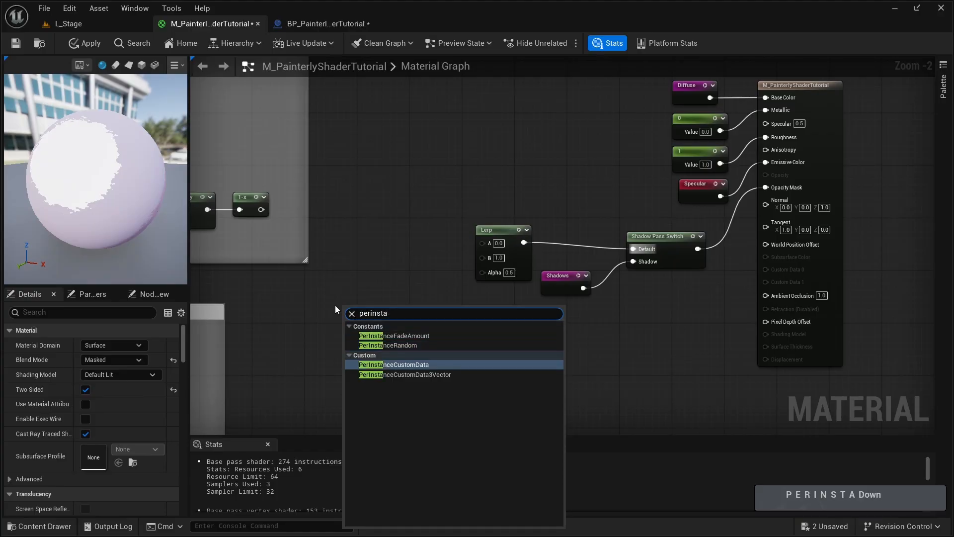
{"action": "key", "text": "Return"}
{"action": "left_click_drag", "start_coordinate": [416, 314], "coordinate": [482, 272]}
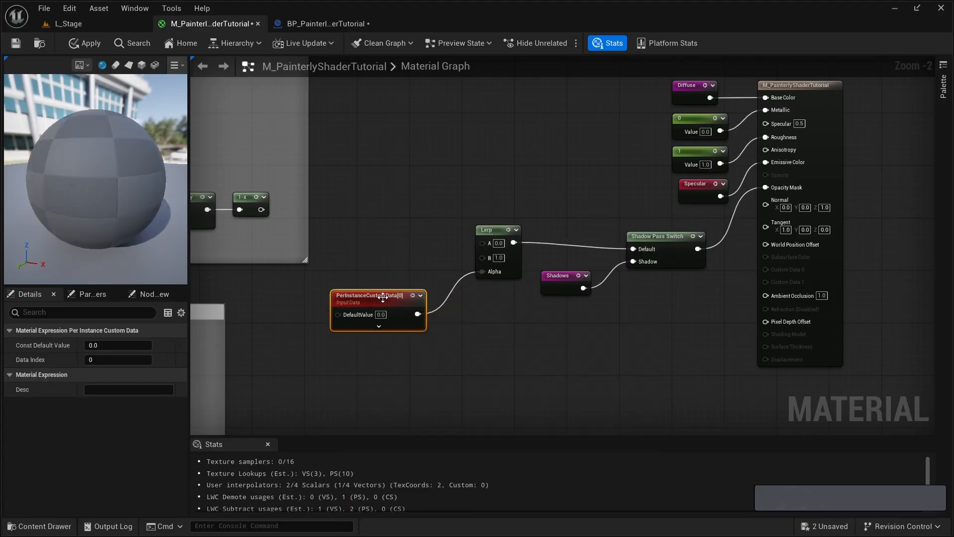
{"action": "left_click_drag", "start_coordinate": [378, 314], "coordinate": [398, 315]}
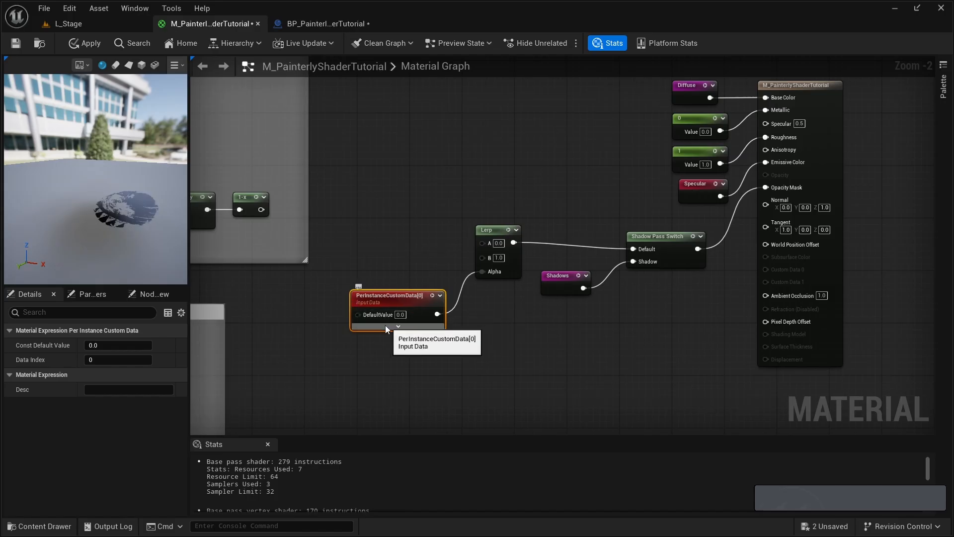
- Connect the 1-x node's output to the Lerp's A input
{"action": "right_click_drag", "start_coordinate": [339, 252], "coordinate": [413, 253]}
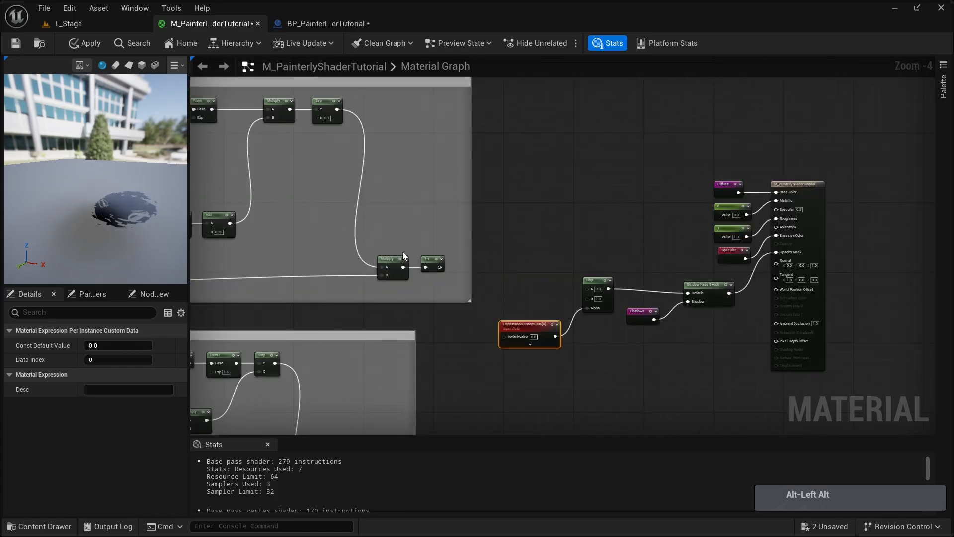
{"action": "right_click_drag", "start_coordinate": [402, 252], "coordinate": [253, 235]}
{"action": "scroll", "coordinate": [320, 251], "scroll_direction": "up", "scroll_amount": 1}
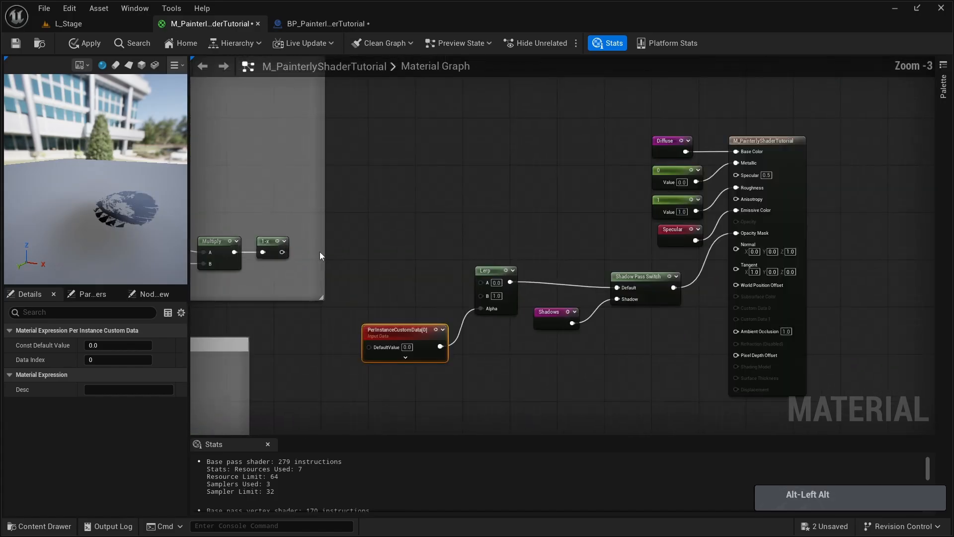
{"action": "left_click_drag", "start_coordinate": [281, 252], "coordinate": [484, 281]}
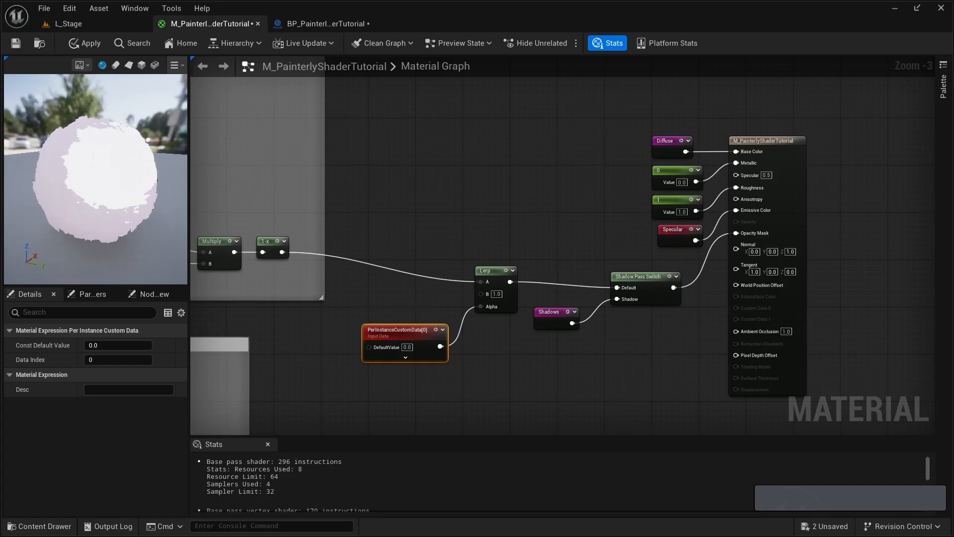
- Feed an Outlines named reroute into the Lerp's B input and save the material
{"action": "left_click_drag", "start_coordinate": [399, 340], "coordinate": [405, 339]}
{"action": "left_click_drag", "start_coordinate": [481, 294], "coordinate": [444, 301]}
{"action": "left_click", "coordinate": [480, 350]}
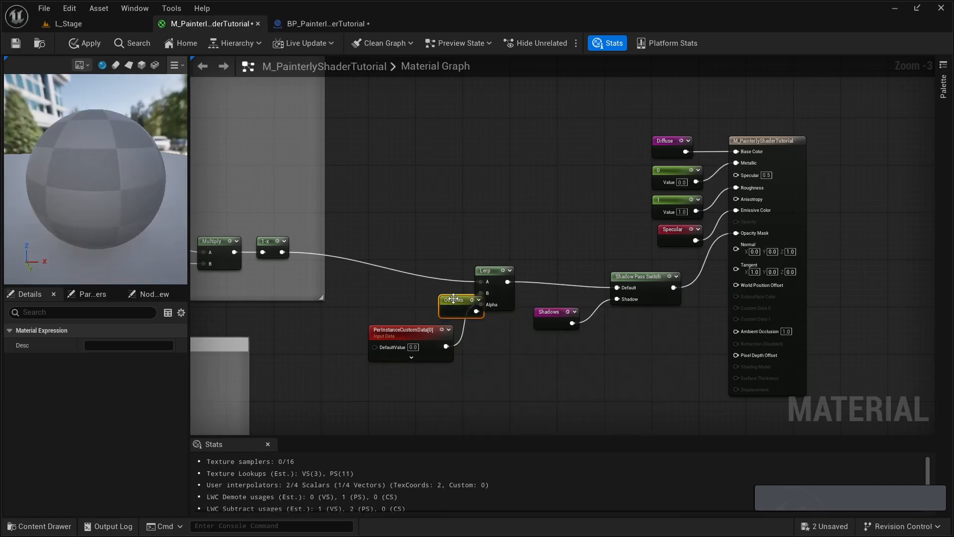
{"action": "key", "text": "ctrl+s"}
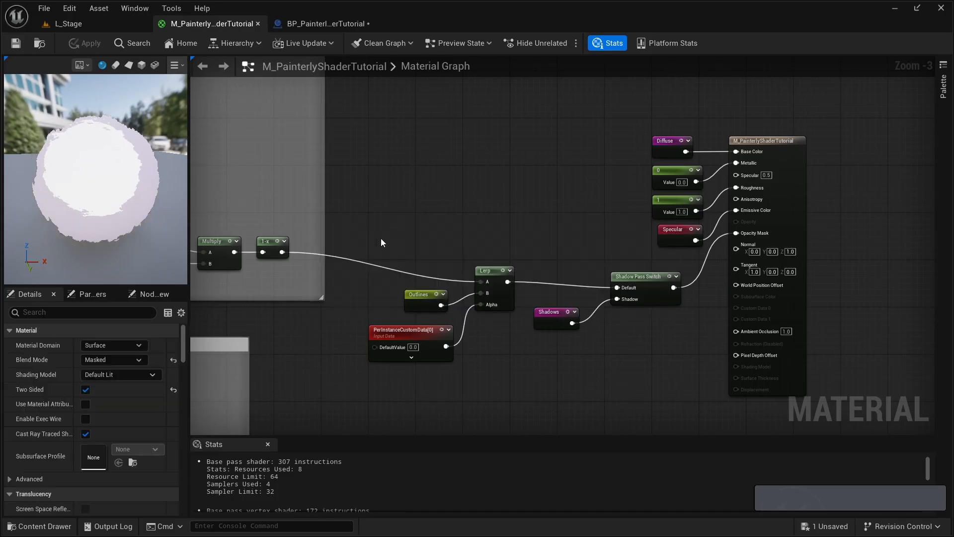
- Examine the instanced sphere in the BP_PainterlyShaderTutorial viewport and the VertexNormalWS part of the Outline Mask network in M_PainterlyShaderTutorial
{"action": "left_click", "coordinate": [321, 26]}
{"action": "key", "text": "d"}
{"action": "right_click_drag", "start_coordinate": [454, 262], "coordinate": [397, 261]}
{"action": "key", "text": "w"}
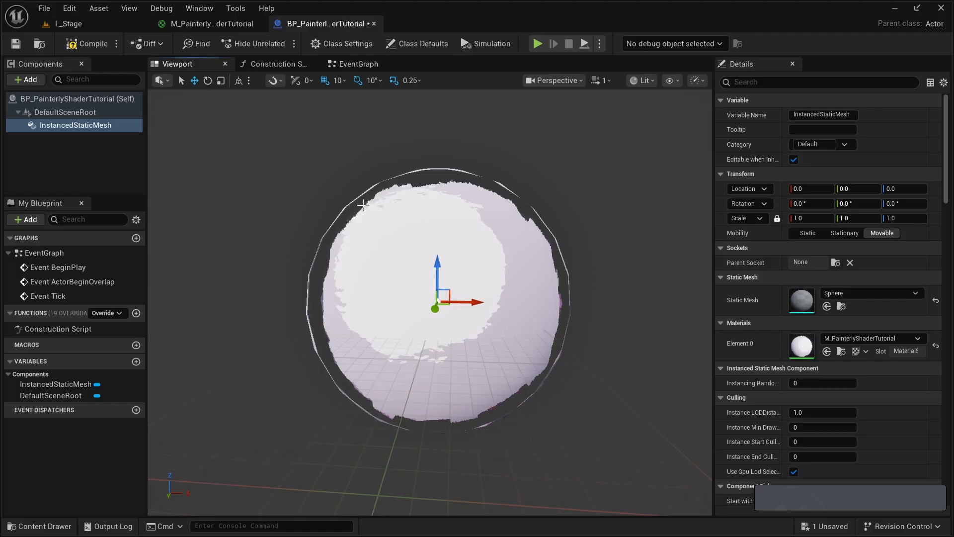
{"action": "left_click", "coordinate": [203, 24]}
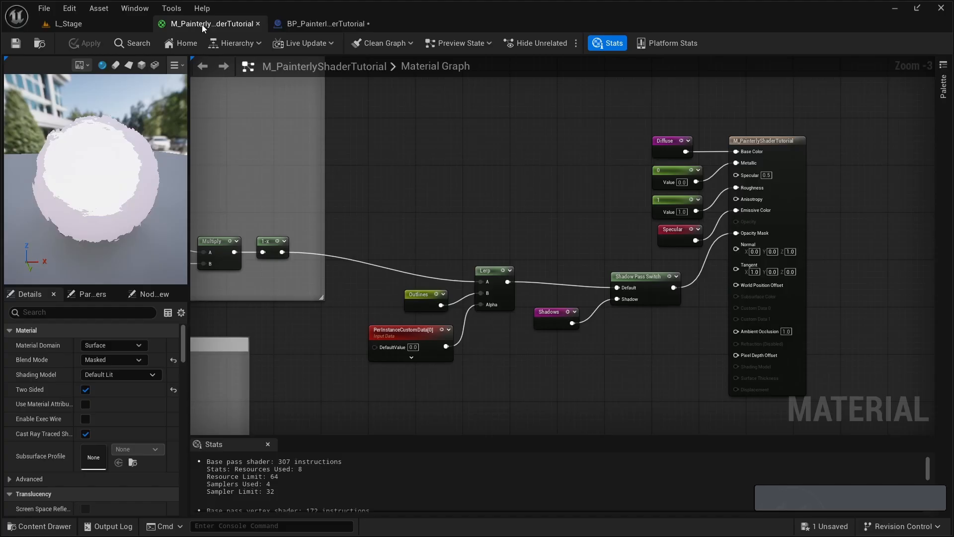
{"action": "scroll", "coordinate": [318, 367], "scroll_direction": "up", "scroll_amount": 3}
{"action": "scroll", "coordinate": [578, 294], "scroll_direction": "down", "scroll_amount": 4}
{"action": "scroll", "coordinate": [406, 246], "scroll_direction": "up", "scroll_amount": 2}
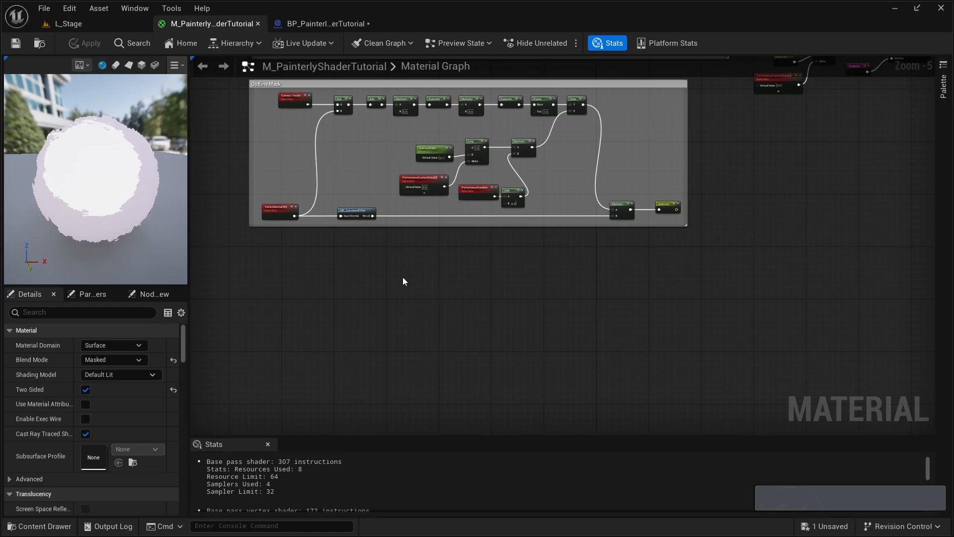
{"action": "scroll", "coordinate": [317, 253], "scroll_direction": "up", "scroll_amount": 2}
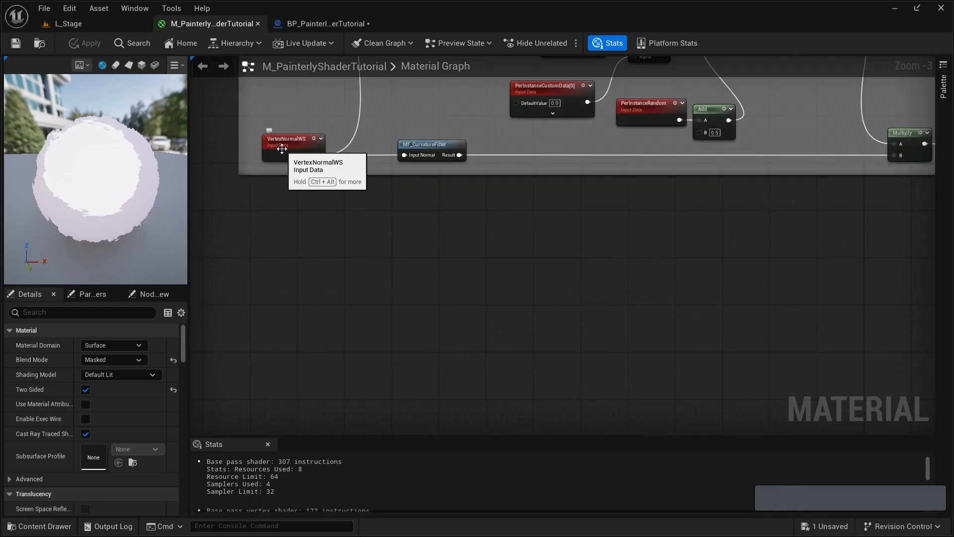
{"action": "right_click_drag", "start_coordinate": [283, 148], "coordinate": [306, 181]}
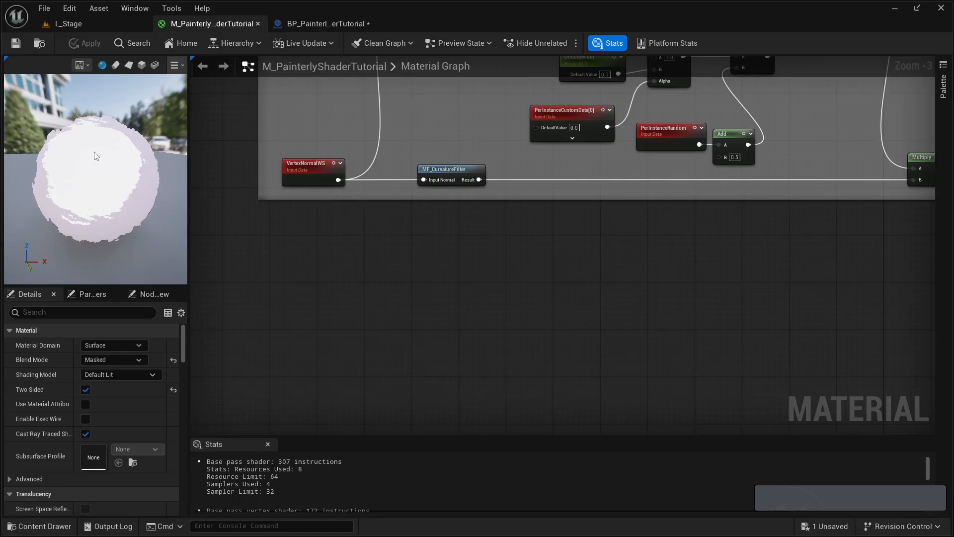
- Copy the Absolute World Position, Object Position, Subtract and Normalize nodes from the Shadows comment box
{"action": "scroll", "coordinate": [380, 170], "scroll_direction": "down", "scroll_amount": 1}
{"action": "mouse_move", "coordinate": [380, 170]}
{"action": "middle_mouse_down", "text": "alt"}
{"action": "mouse_move", "coordinate": [357, 373]}
{"action": "mouse_move", "coordinate": [336, 360]}
{"action": "mouse_move", "coordinate": [335, 377]}
{"action": "middle_mouse_up", "text": "alt"}
{"action": "mouse_move", "coordinate": [344, 182]}
{"action": "middle_mouse_down", "text": "alt"}
{"action": "mouse_move", "coordinate": [341, 313]}
{"action": "mouse_move", "coordinate": [353, 365]}
{"action": "middle_mouse_up", "text": "alt"}
{"action": "middle_click_drag", "start_coordinate": [342, 284], "coordinate": [361, 298], "text": "alt"}
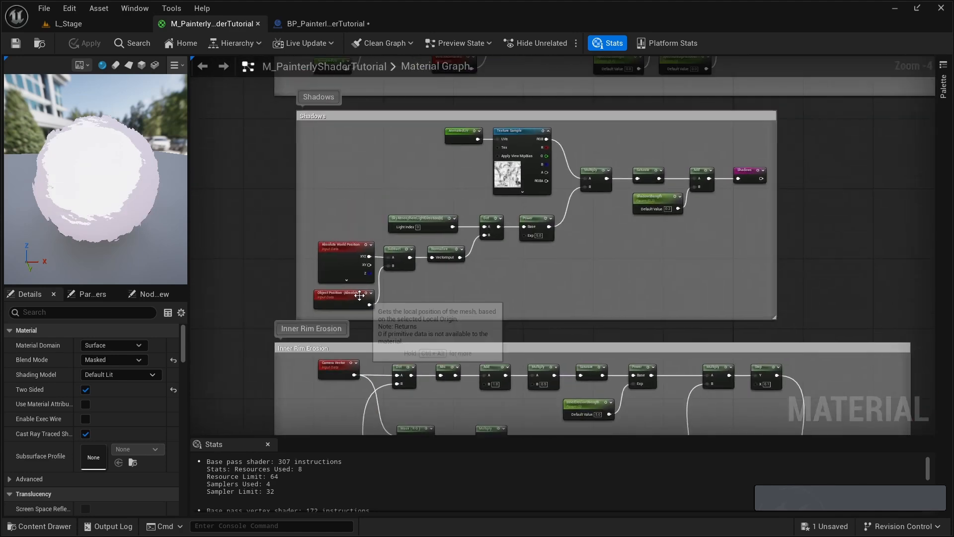
{"action": "scroll", "coordinate": [358, 297], "scroll_direction": "up", "scroll_amount": 2}
{"action": "middle_click_drag", "start_coordinate": [338, 186], "coordinate": [322, 243], "text": "alt"}
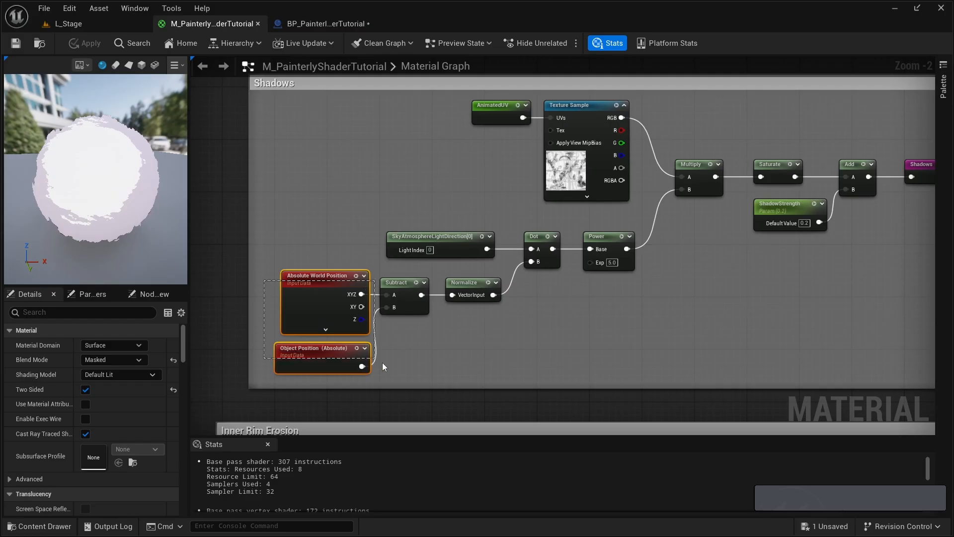
{"action": "left_click_drag", "start_coordinate": [505, 370], "coordinate": [503, 369]}
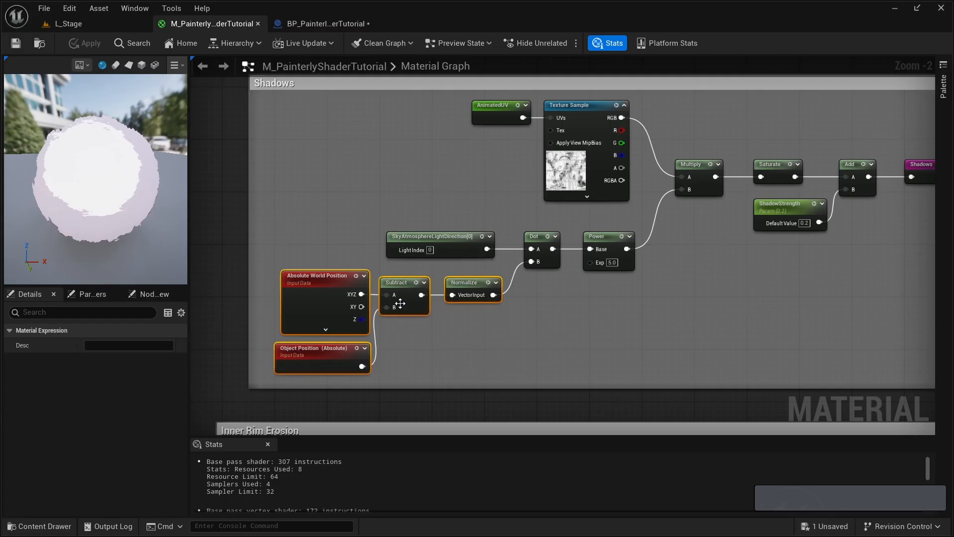
{"action": "key", "text": "ctrl+c"}
- Paste the copied position and Normalize nodes into the empty graph area below the Outline Mask comment box
{"action": "right_click_drag", "start_coordinate": [477, 367], "coordinate": [473, 149]}
{"action": "right_click_drag", "start_coordinate": [322, 423], "coordinate": [362, 280]}
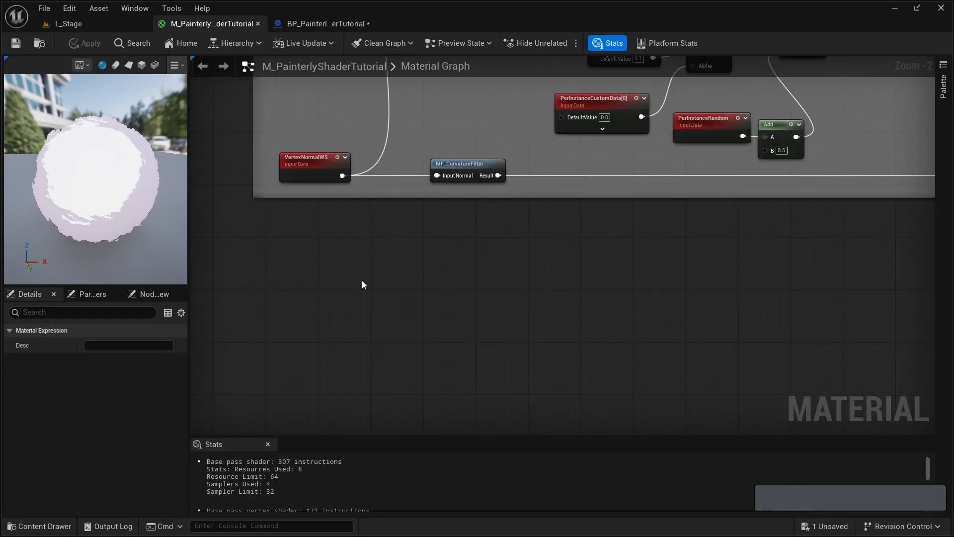
{"action": "key", "text": "ctrl+v"}
{"action": "left_click_drag", "start_coordinate": [314, 270], "coordinate": [311, 249]}
{"action": "right_click_drag", "start_coordinate": [479, 320], "coordinate": [482, 283]}
{"action": "scroll", "coordinate": [482, 283], "scroll_direction": "up", "scroll_amount": 1}
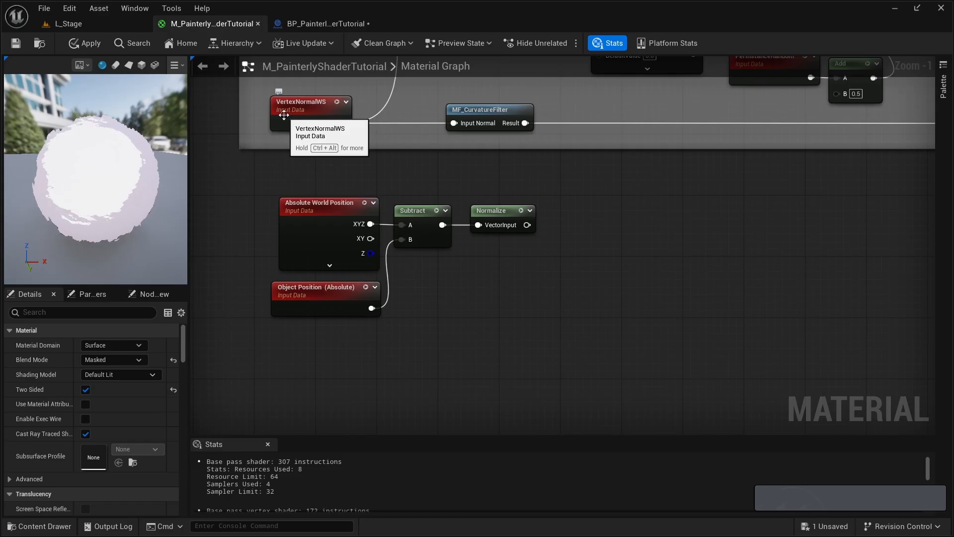
- Add a Multiply node after the pasted Normalize node and connect the Normalize output to its A input
{"action": "right_click_drag", "start_coordinate": [501, 263], "coordinate": [427, 255]}
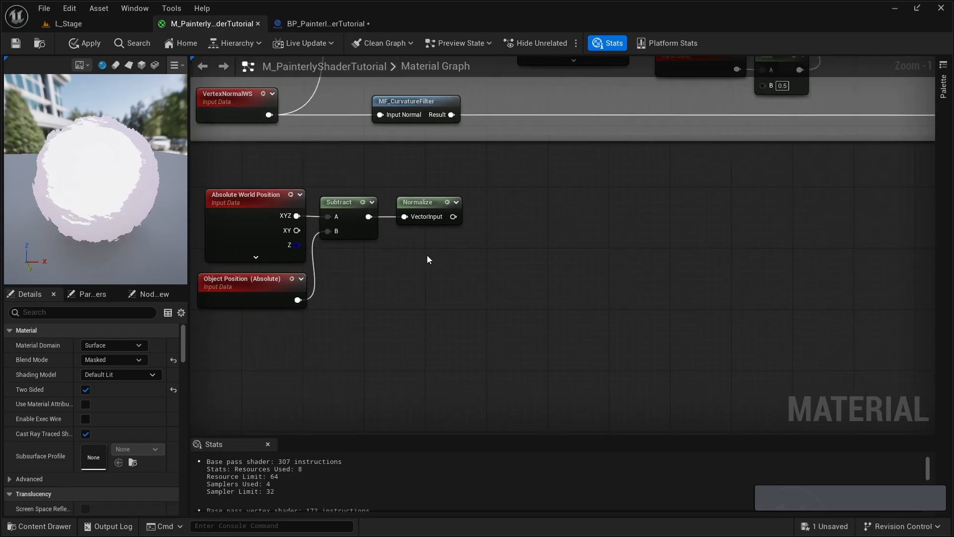
{"action": "left_click", "coordinate": [488, 225]}
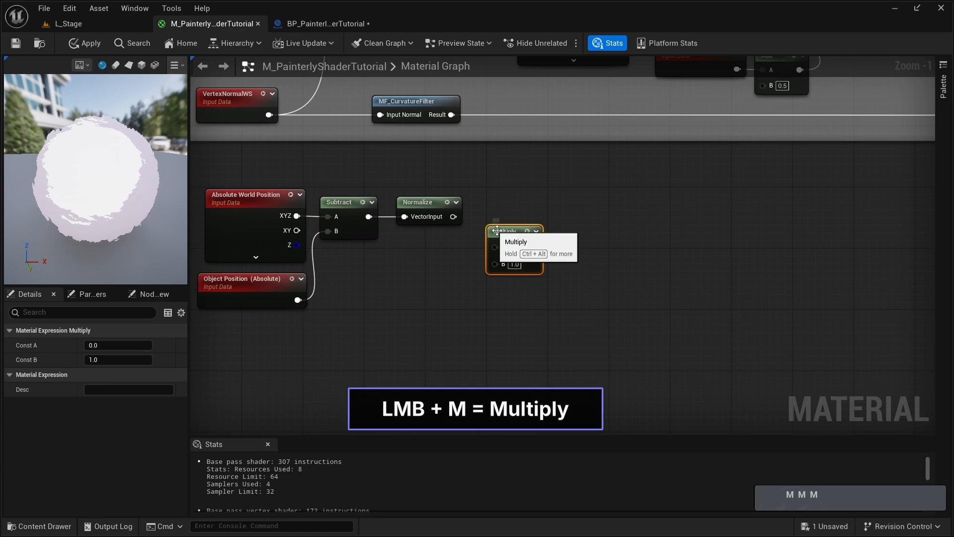
{"action": "left_click_drag", "start_coordinate": [490, 238], "coordinate": [511, 226]}
{"action": "left_click_drag", "start_coordinate": [453, 217], "coordinate": [515, 207]}
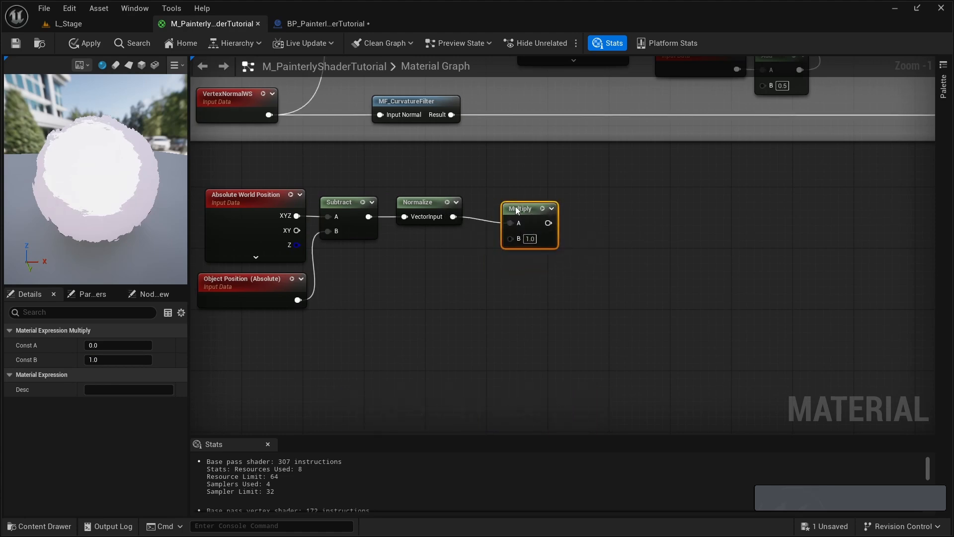
- Create a scalar parameter named OutlinesGeneralOffset below the new Multiply node
{"action": "left_click", "coordinate": [477, 271]}
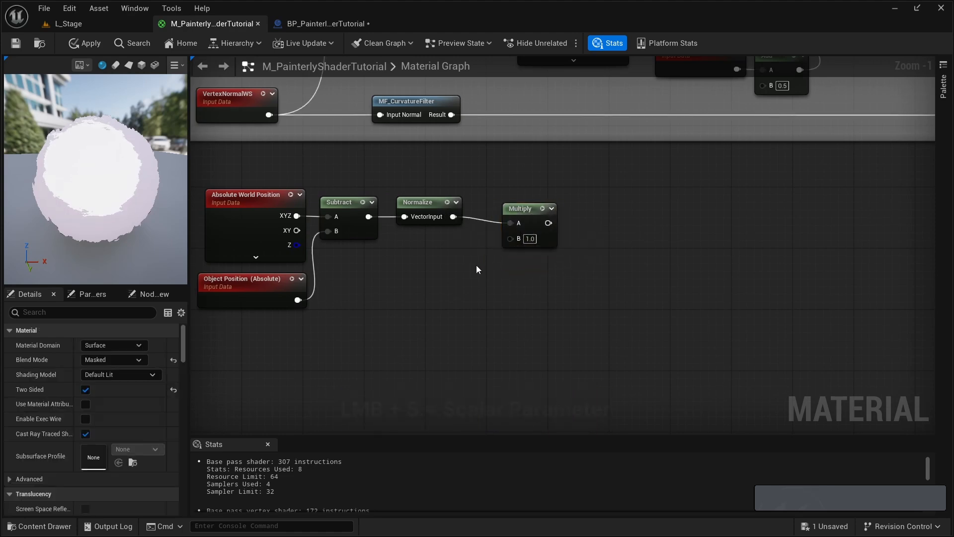
{"action": "left_click", "coordinate": [431, 272]}
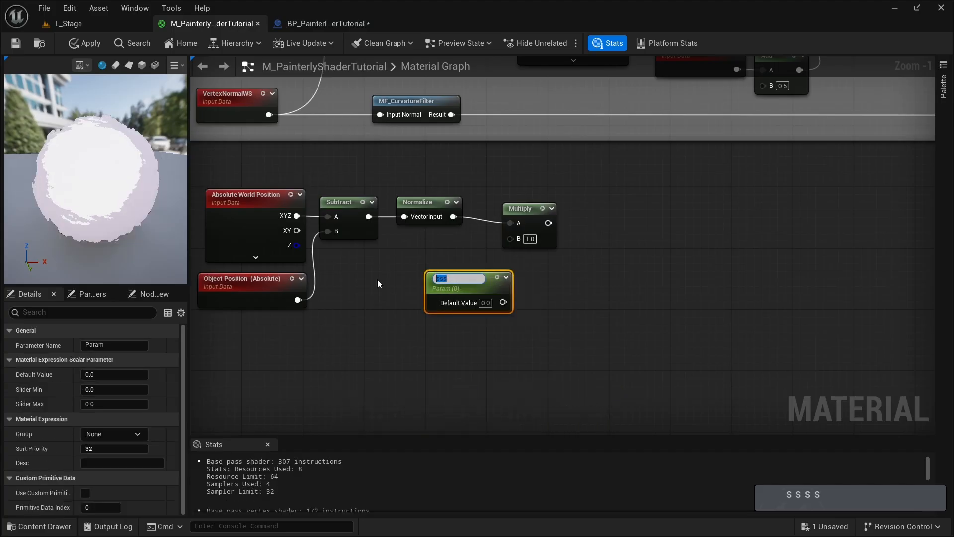
{"action": "key", "text": "BackSpace"}
{"action": "key", "text": "shift"}
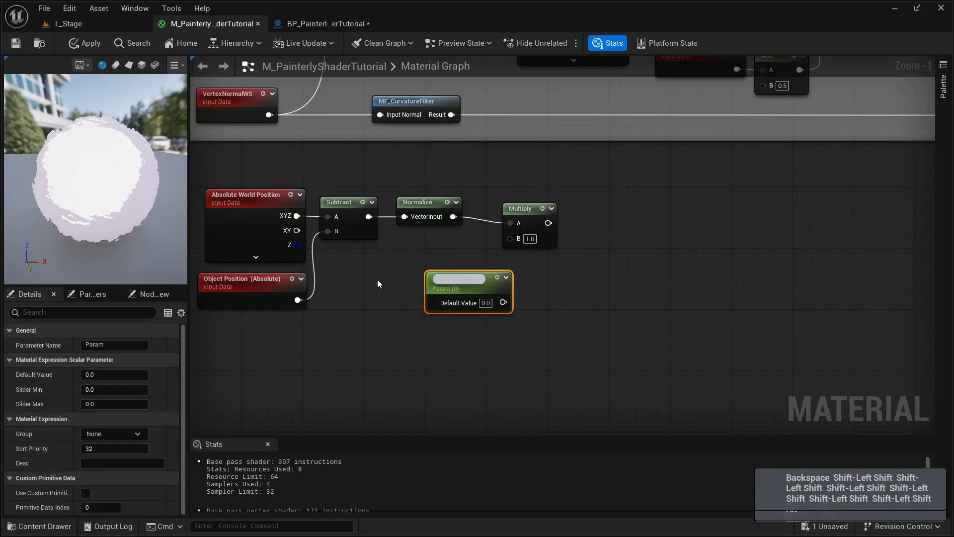
{"action": "type", "text": "OutlinesGenera"}
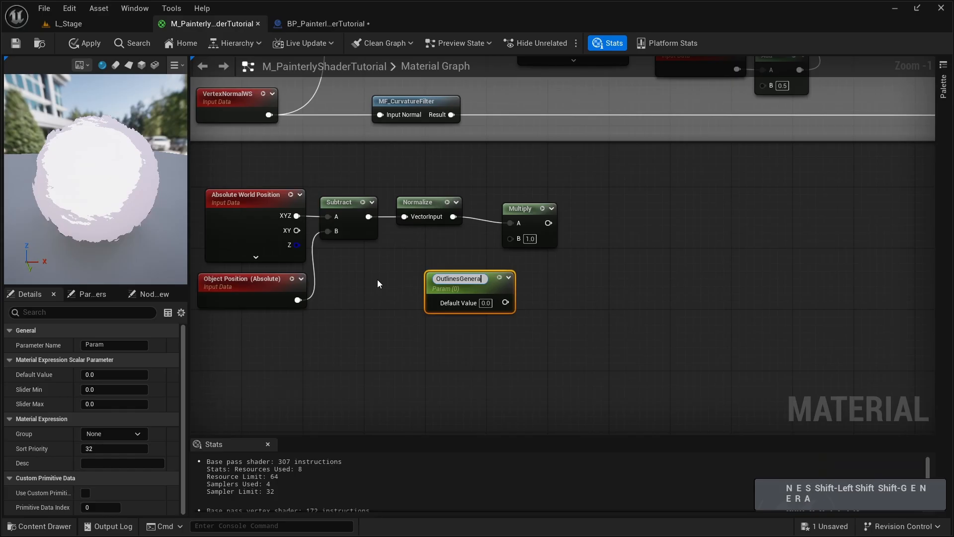
{"action": "type", "text": "lOffset"}
{"action": "key", "text": "Return"}
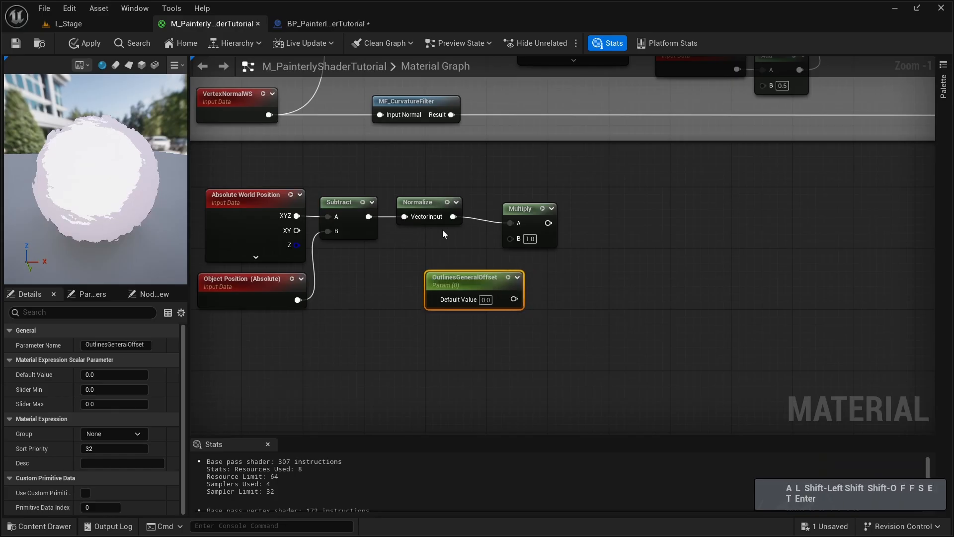
- Set the OutlinesGeneralOffset default value to 3 and connect the parameter to the Multiply node's B input
{"action": "left_click_drag", "start_coordinate": [457, 281], "coordinate": [426, 274]}
{"action": "left_click", "coordinate": [455, 292]}
{"action": "type", "text": "3"}
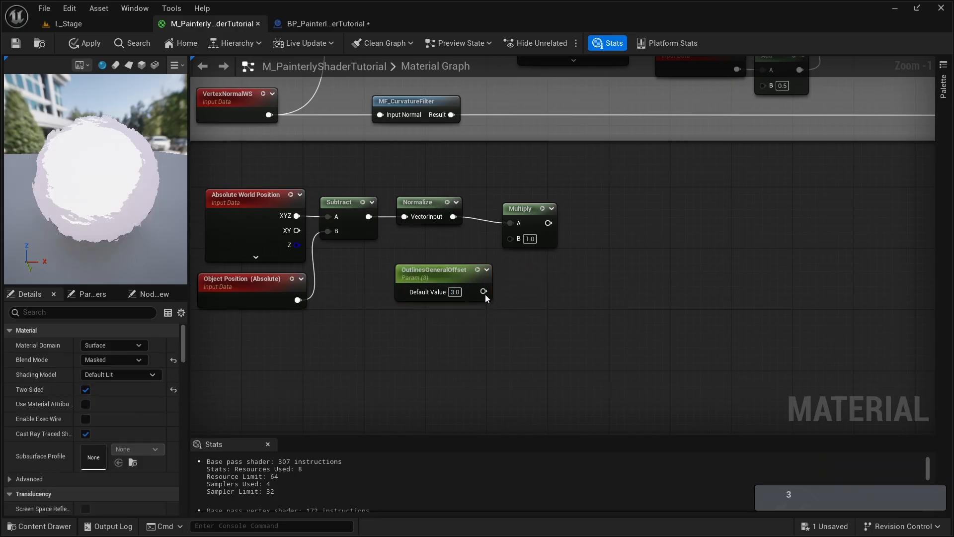
{"action": "left_click_drag", "start_coordinate": [488, 278], "coordinate": [521, 206]}
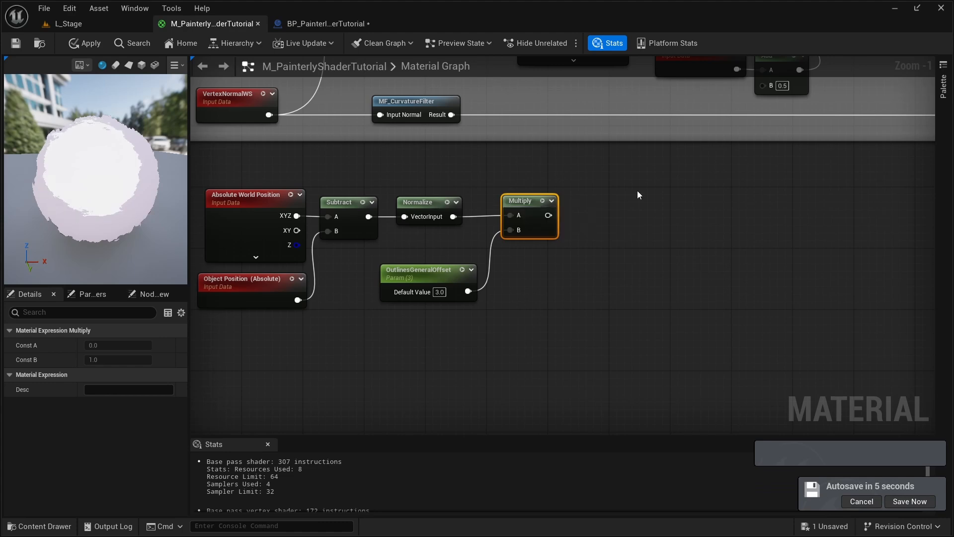
- Add a PerInstanceRandom node in the open area below the OutlinesGeneralOffset parameter
{"action": "right_click_drag", "start_coordinate": [495, 336], "coordinate": [522, 264]}
{"action": "right_click", "coordinate": [411, 314]}
{"action": "type", "text": "perinstn"}
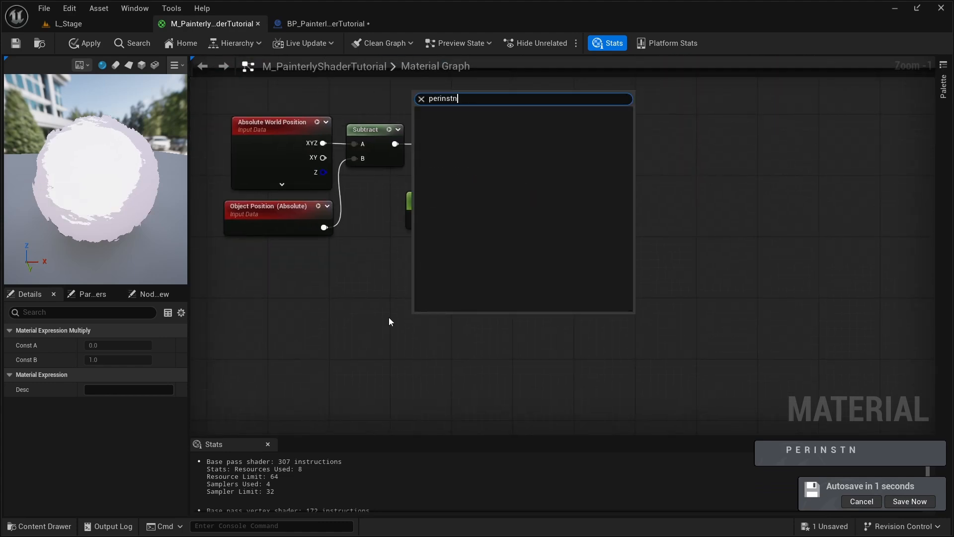
{"action": "key", "text": "BackSpace"}
{"action": "key", "text": "Return"}
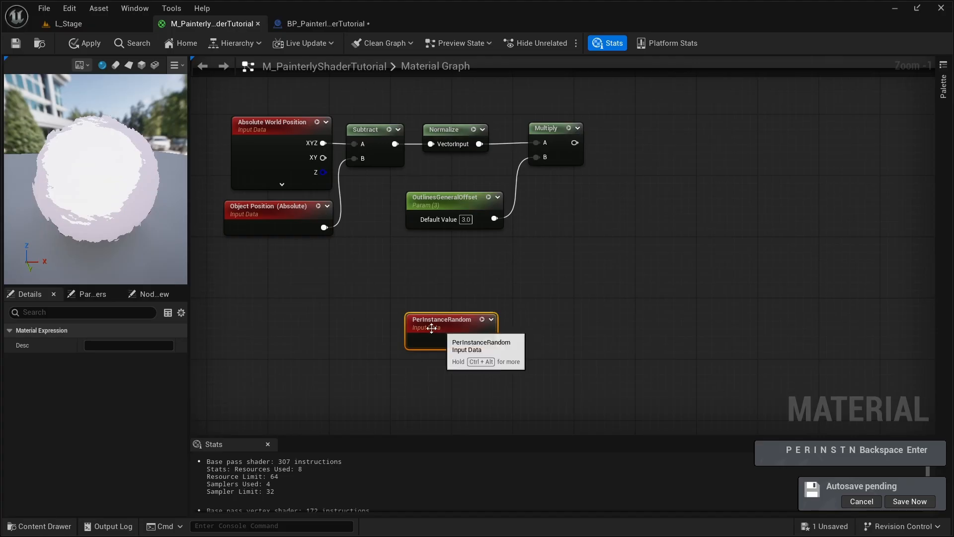
{"action": "left_click_drag", "start_coordinate": [479, 336], "coordinate": [428, 336]}
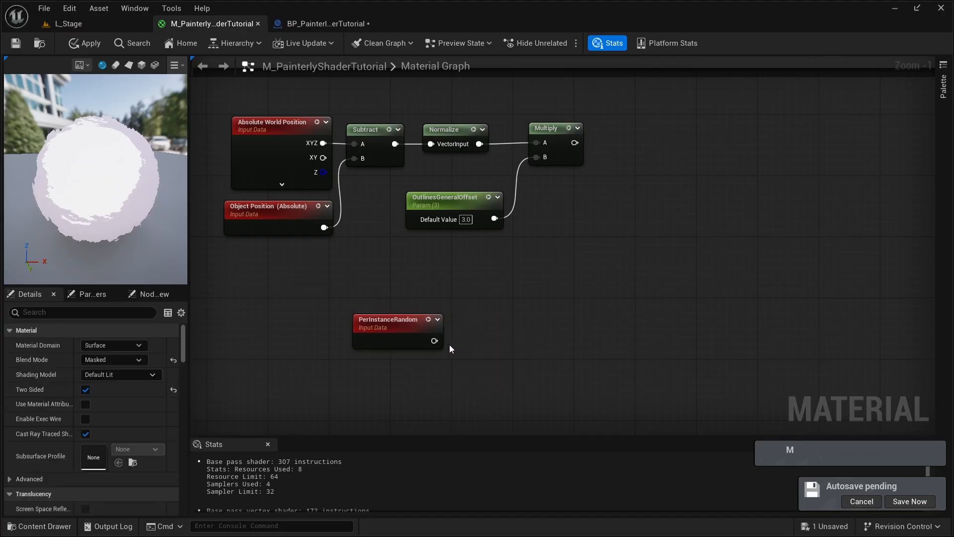
- Add a Multiply node fed by PerInstanceRandom in A, with its B value set to 10000
{"action": "key", "text": "m"}
{"action": "key", "text": "m"}
{"action": "key", "text": "m"}
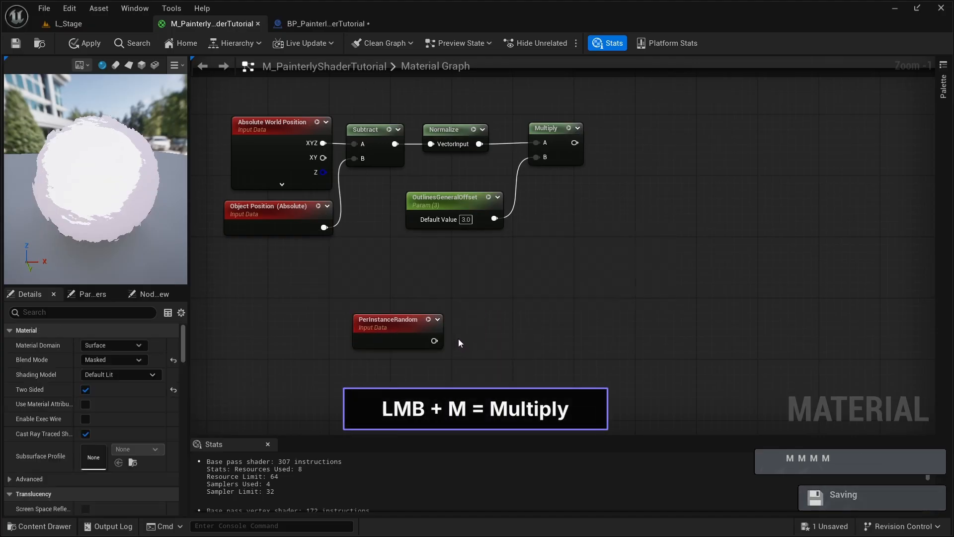
{"action": "left_click", "coordinate": [454, 340]}
{"action": "right_click_drag", "start_coordinate": [454, 343], "coordinate": [403, 308]}
{"action": "left_click_drag", "start_coordinate": [383, 306], "coordinate": [426, 323]}
{"action": "left_click", "coordinate": [427, 323]}
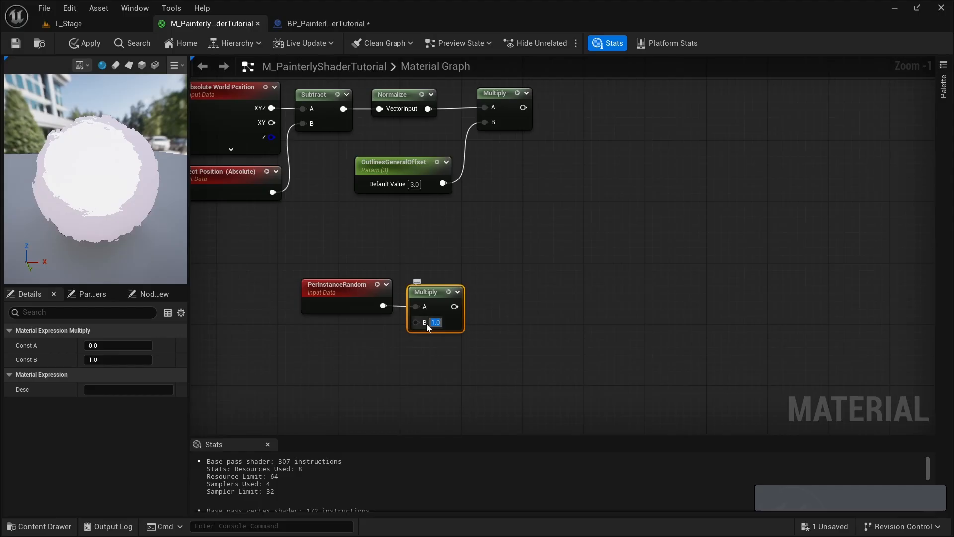
{"action": "type", "text": "10000"}
{"action": "key", "text": "Return"}
- Add a Frac node fed by the Multiply node that scales PerInstanceRandom by 10000
{"action": "right_click_drag", "start_coordinate": [451, 285], "coordinate": [332, 267]}
{"action": "left_click_drag", "start_coordinate": [348, 288], "coordinate": [370, 287]}
{"action": "type", "text": "fra"}
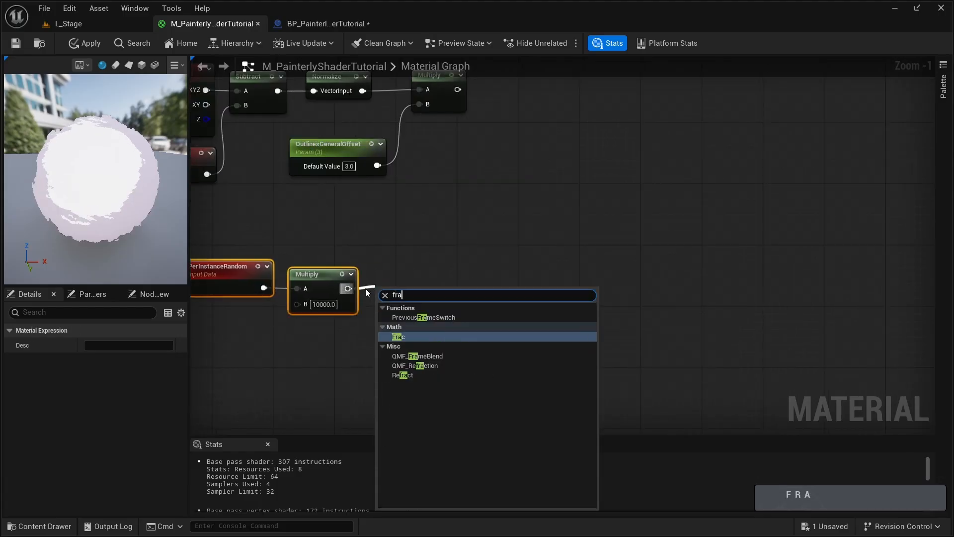
{"action": "left_click", "coordinate": [406, 338]}
{"action": "left_click", "coordinate": [425, 260]}
{"action": "right_click_drag", "start_coordinate": [425, 261], "coordinate": [391, 286]}
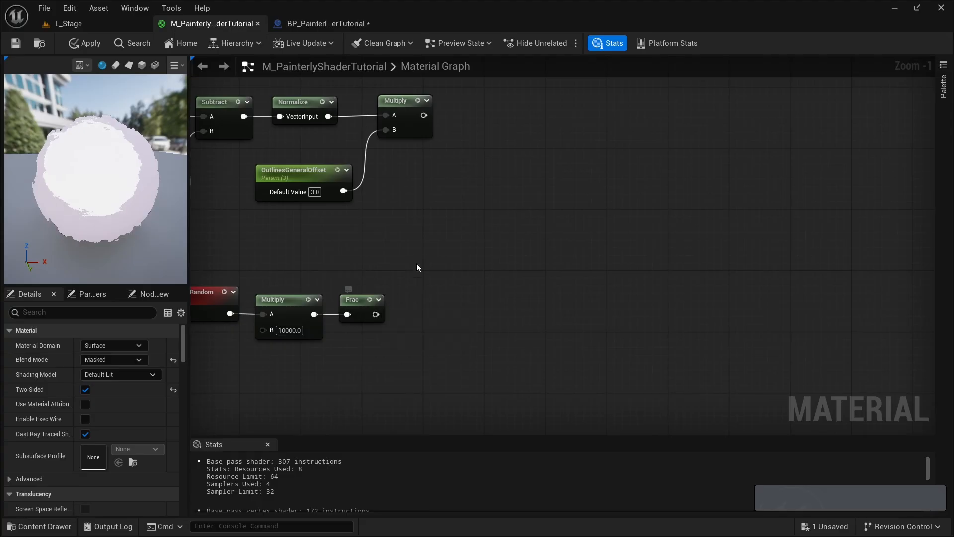
- Create an Add node, connect the Frac output to its A input, and set its B value to 1.25
{"action": "left_click", "coordinate": [420, 250]}
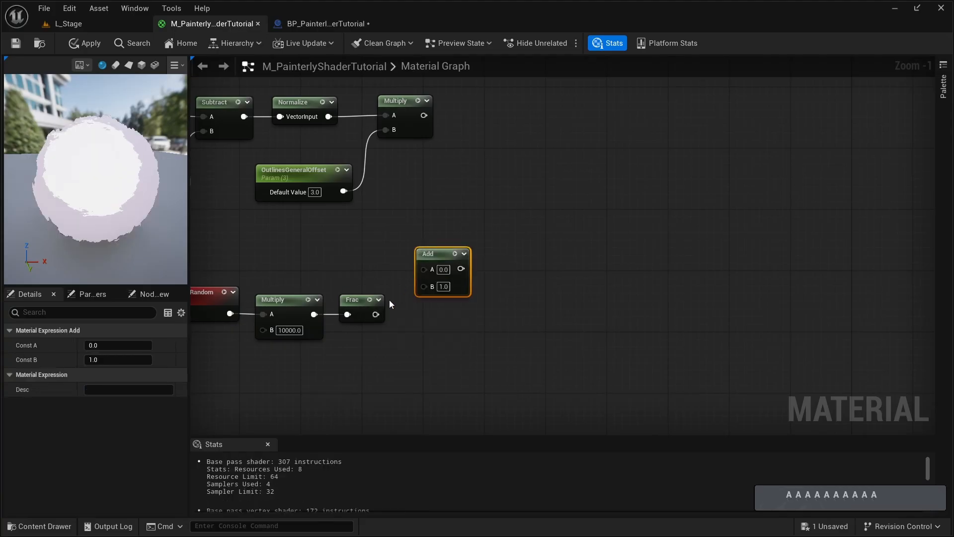
{"action": "left_click_drag", "start_coordinate": [375, 314], "coordinate": [420, 271]}
{"action": "left_click", "coordinate": [443, 285]}
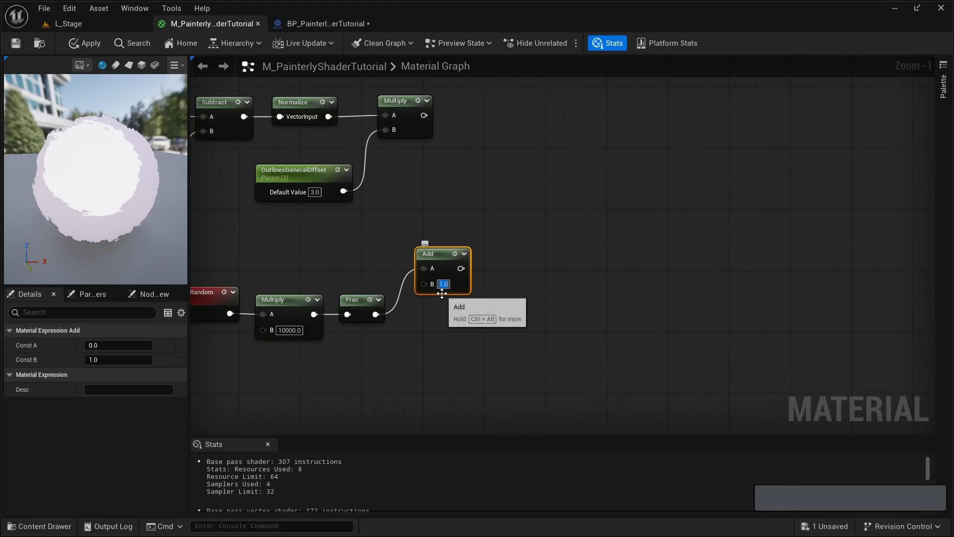
{"action": "type", "text": "1.25"}
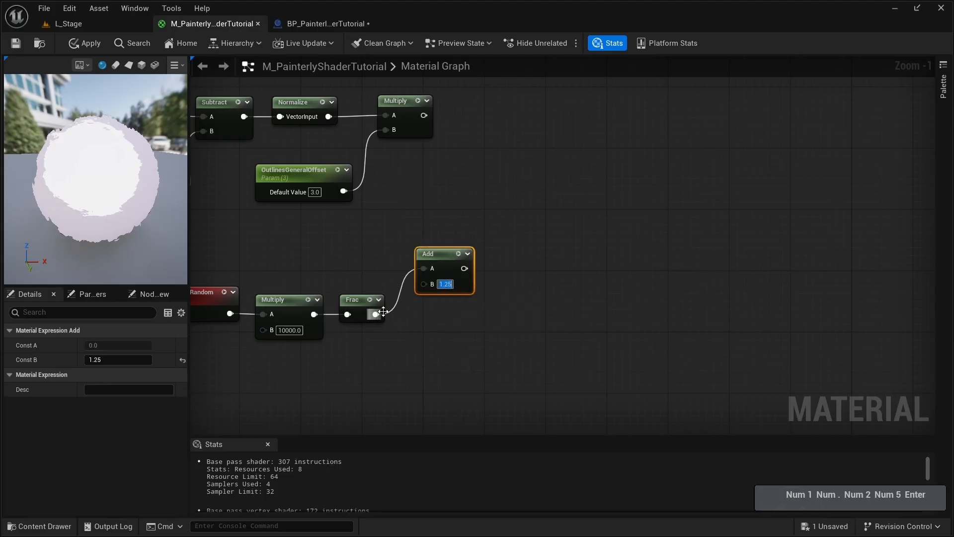
- Add a Subtract node below the Add node, fed by Frac in A, with its B value set to 0.5
{"action": "left_click_drag", "start_coordinate": [376, 314], "coordinate": [406, 350]}
{"action": "type", "text": "subtra"}
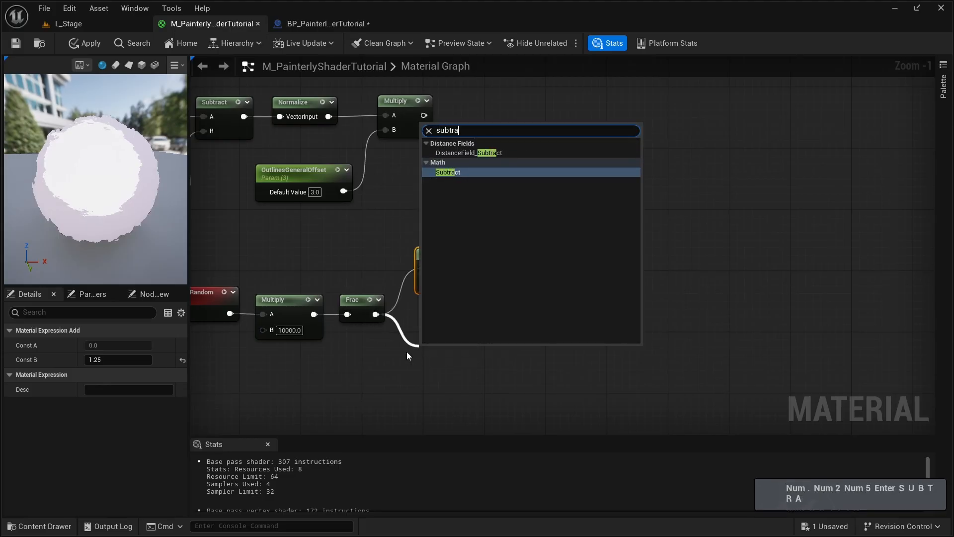
{"action": "key", "text": "Return"}
{"action": "left_click_drag", "start_coordinate": [441, 346], "coordinate": [441, 338]}
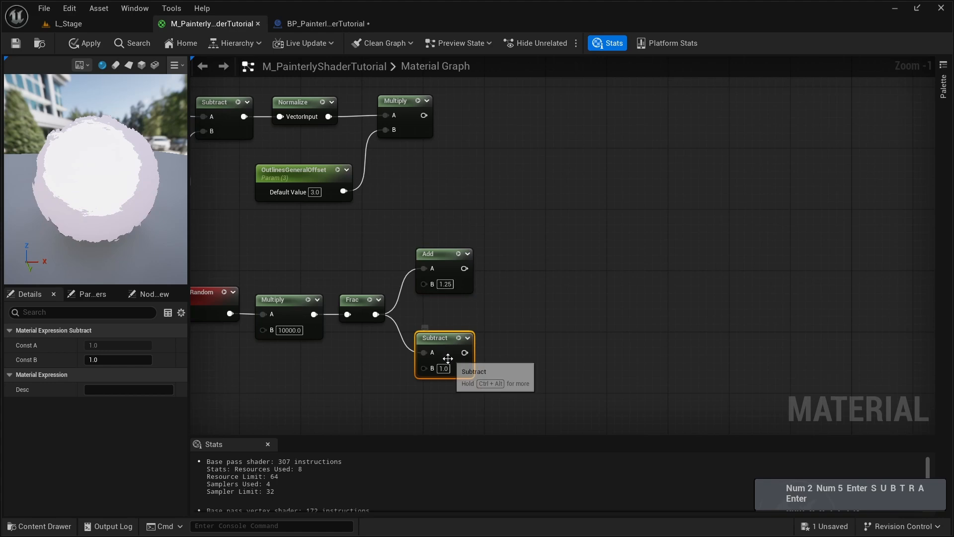
{"action": "left_click", "coordinate": [443, 369]}
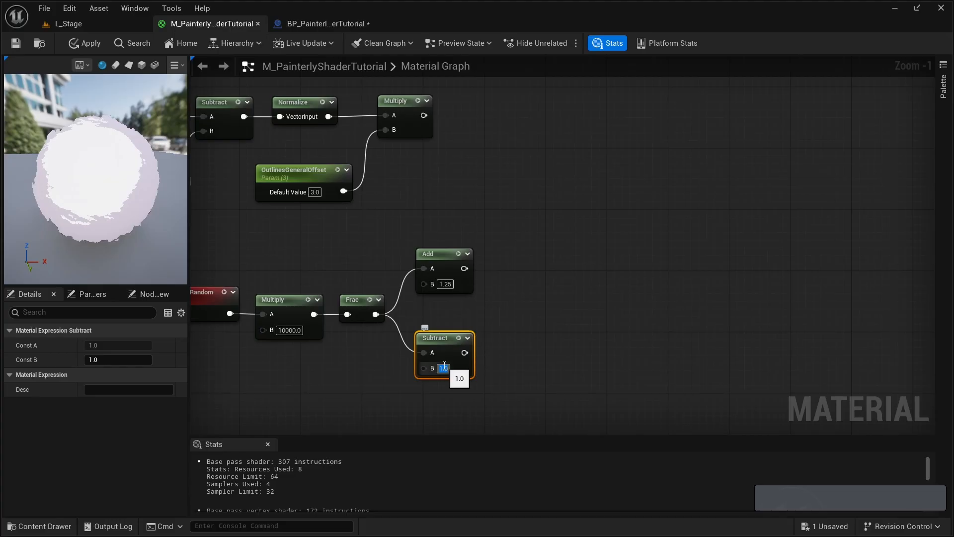
{"action": "type", "text": "5"}
{"action": "key", "text": "Return"}
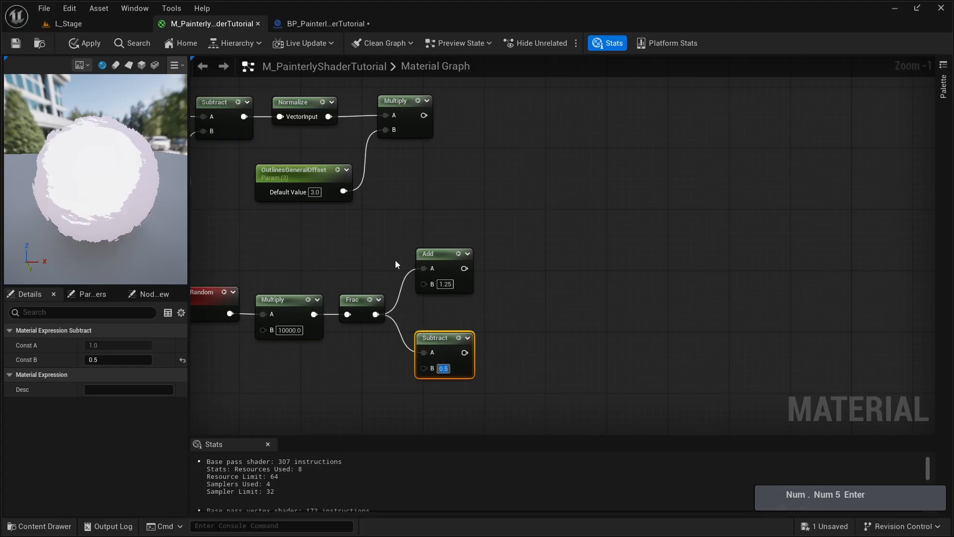
- Create a Multiply node combining the OutlinesGeneralOffset Multiply result in A with the Add node's output in B
{"action": "left_click", "coordinate": [395, 261]}
{"action": "right_click_drag", "start_coordinate": [395, 261], "coordinate": [362, 328]}
{"action": "left_click", "coordinate": [482, 228]}
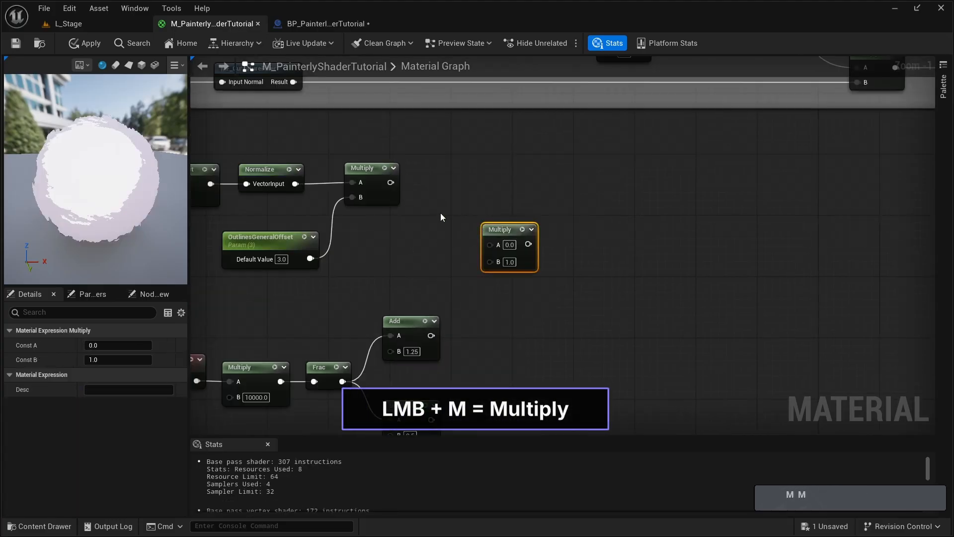
{"action": "left_click_drag", "start_coordinate": [390, 183], "coordinate": [501, 244]}
{"action": "left_click_drag", "start_coordinate": [431, 336], "coordinate": [499, 261]}
- Add a Constant3Vector node in the open area below the PerInstanceRandom node
{"action": "right_click_drag", "start_coordinate": [483, 322], "coordinate": [561, 152]}
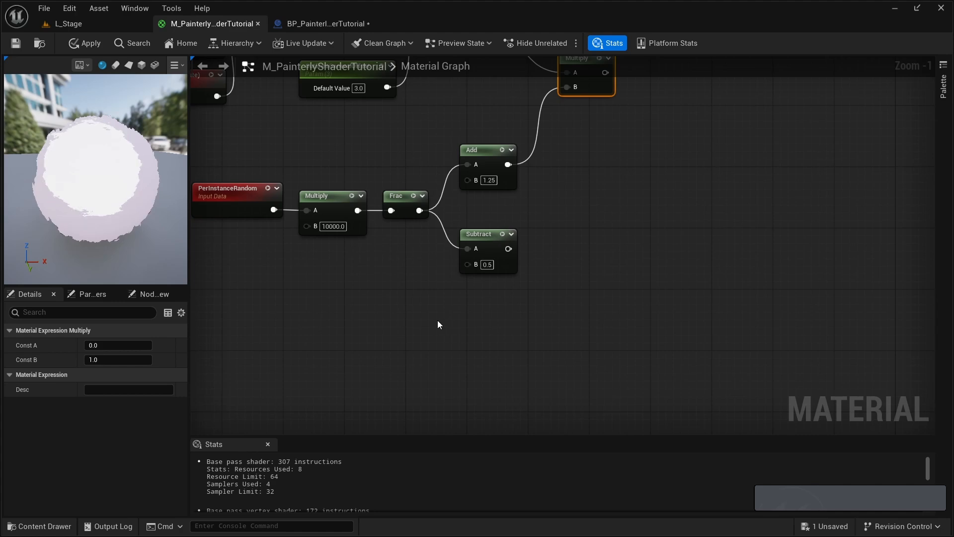
{"action": "right_click_drag", "start_coordinate": [370, 327], "coordinate": [482, 291]}
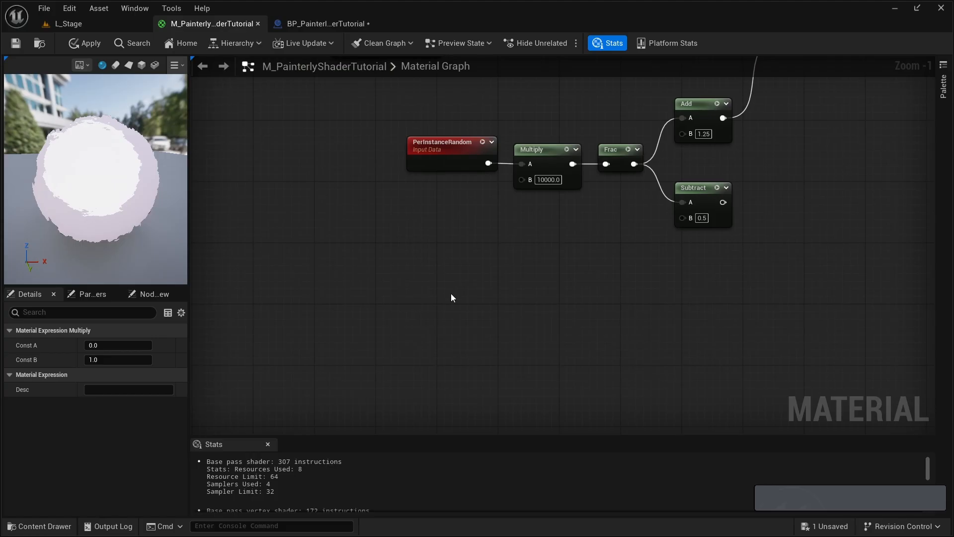
{"action": "left_click", "coordinate": [416, 290]}
{"action": "key", "text": "3"}
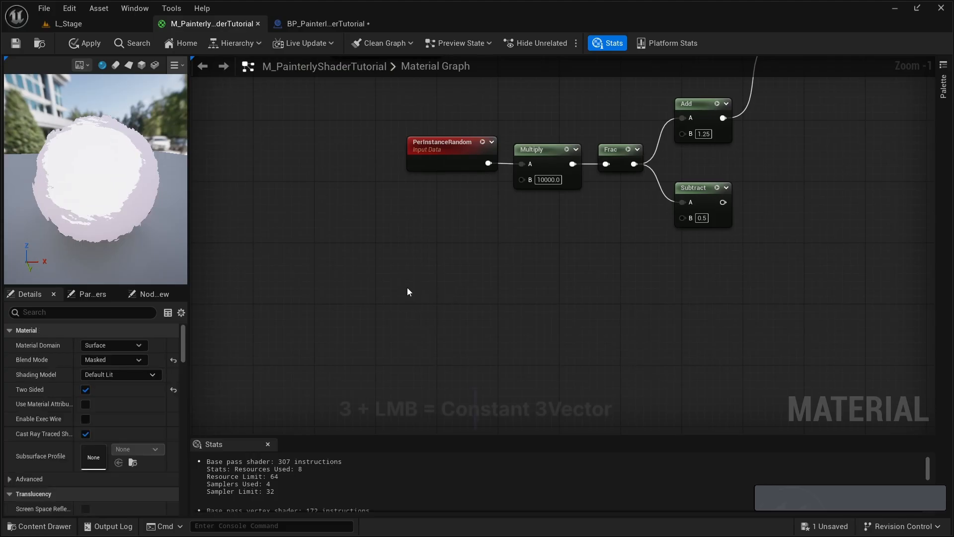
{"action": "left_click", "coordinate": [403, 288]}
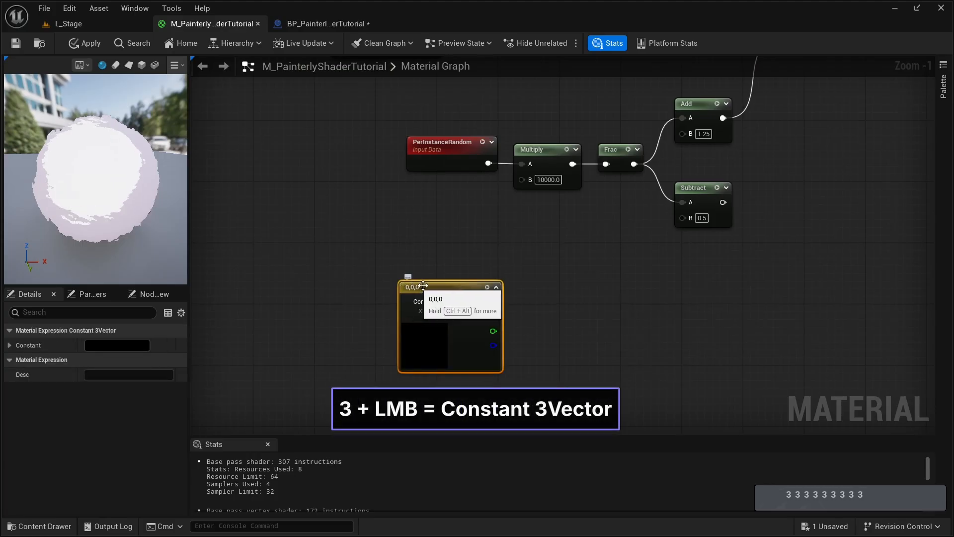
{"action": "left_click_drag", "start_coordinate": [407, 285], "coordinate": [338, 270]}
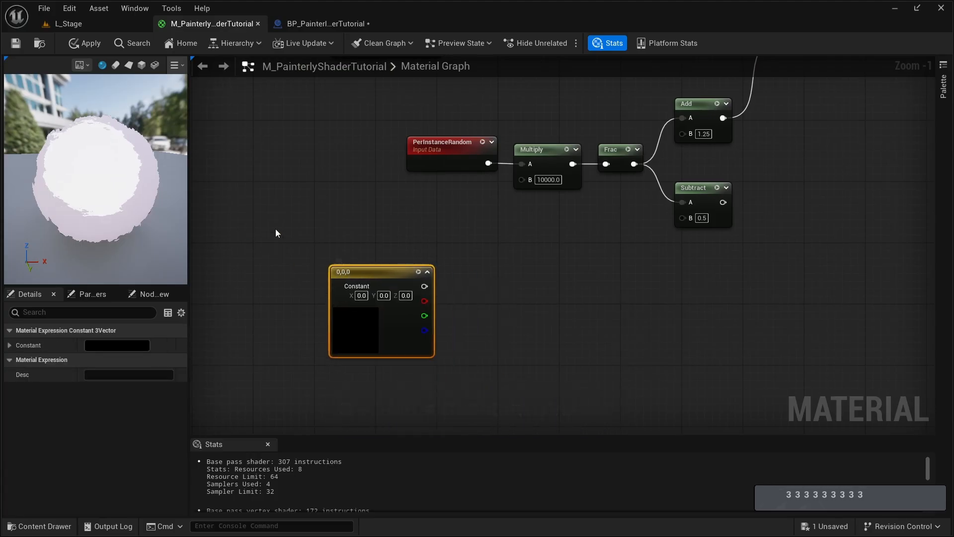
- Convert the Constant3Vector to a parameter named OutlineDirectionalOffset with default values R 0, G 1 and B 0.6
{"action": "right_click", "coordinate": [345, 273]}
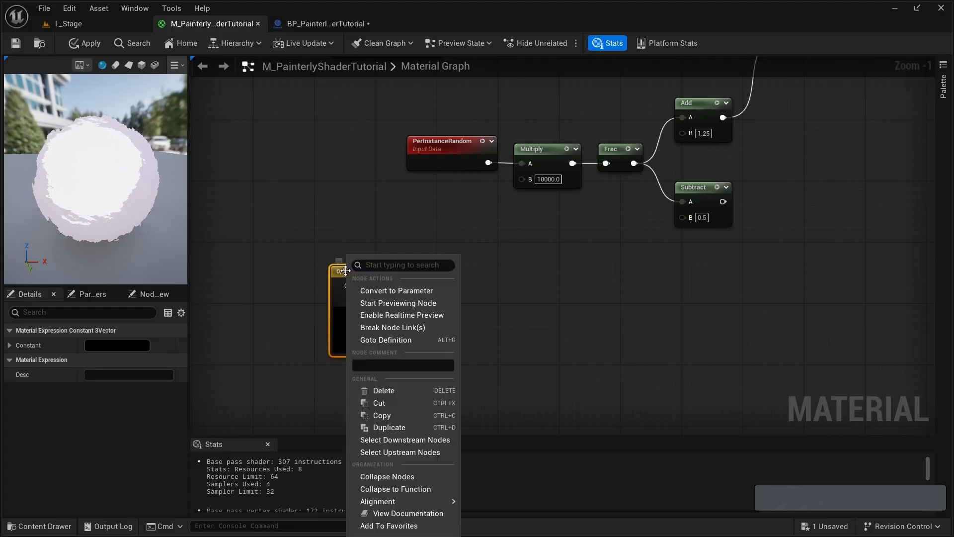
{"action": "left_click", "coordinate": [394, 291]}
{"action": "type", "text": "O"}
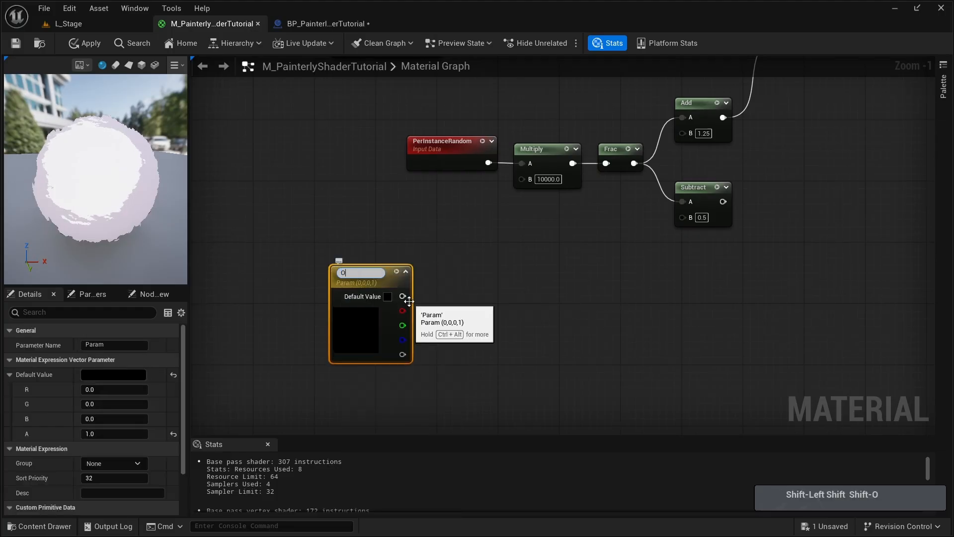
{"action": "type", "text": "utlineD"}
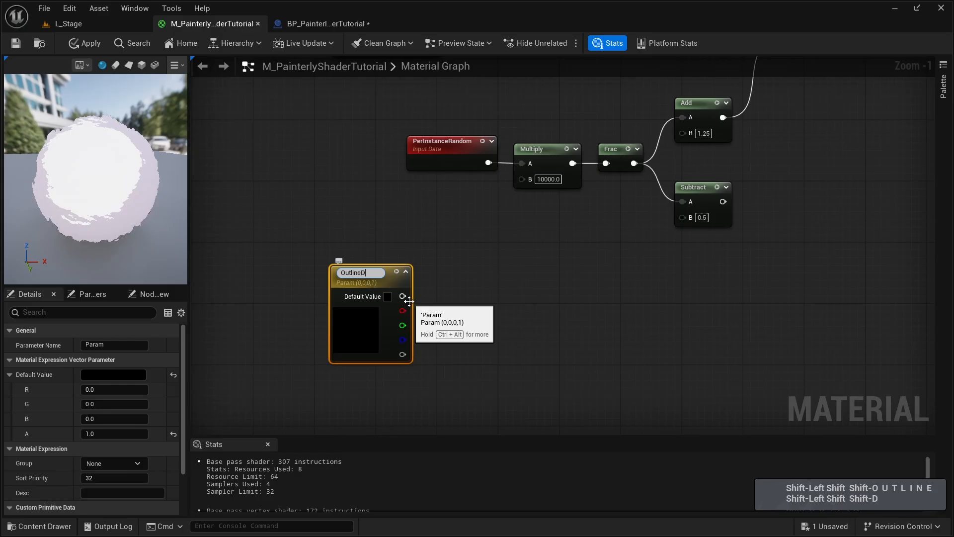
{"action": "type", "text": "irectionalOffset"}
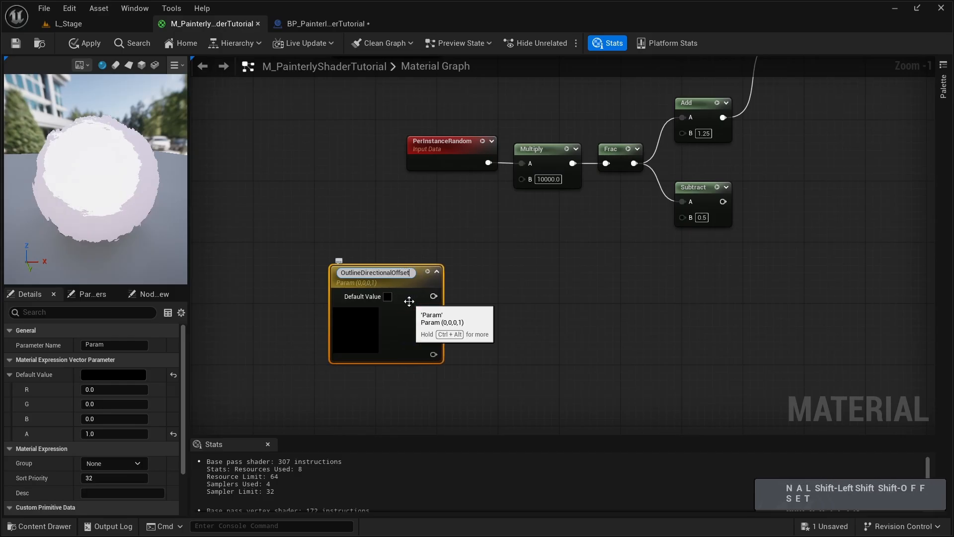
{"action": "key", "text": "Return"}
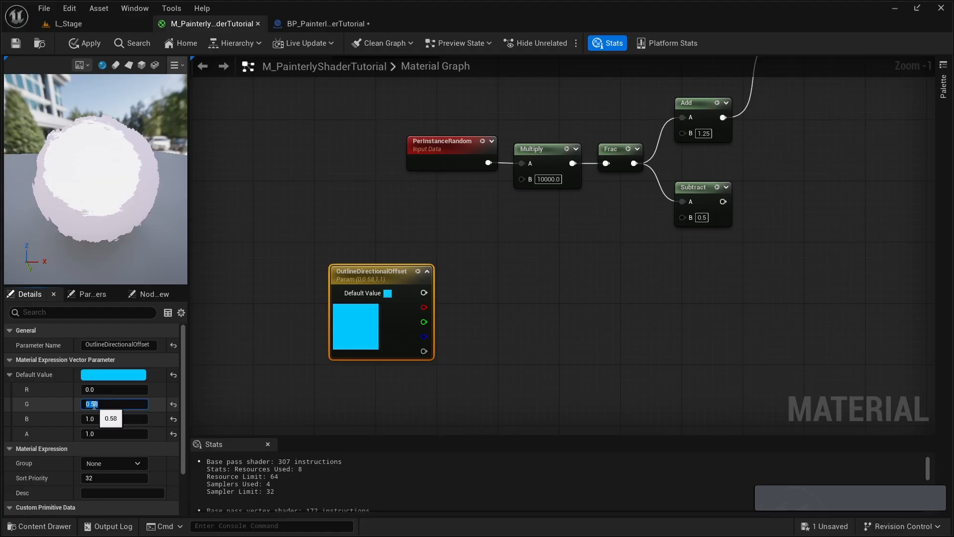
{"action": "key", "text": "Tab"}
{"action": "type", "text": "."}
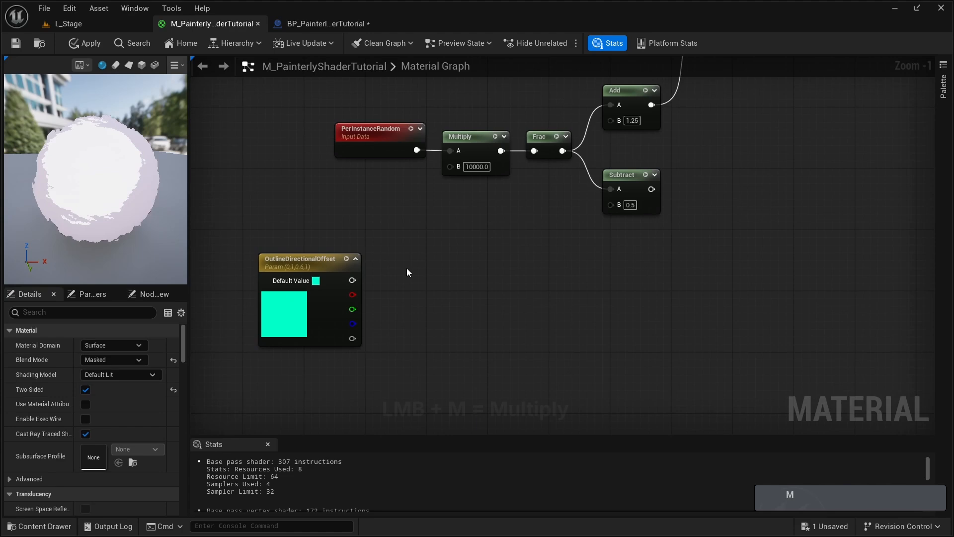
- Add a Multiply node beside OutlineDirectionalOffset and connect the parameter's main output to its A input
{"action": "left_click", "coordinate": [406, 267]}
{"action": "left_click_drag", "start_coordinate": [412, 282], "coordinate": [353, 280]}
{"action": "left_click_drag", "start_coordinate": [414, 299], "coordinate": [476, 296]}
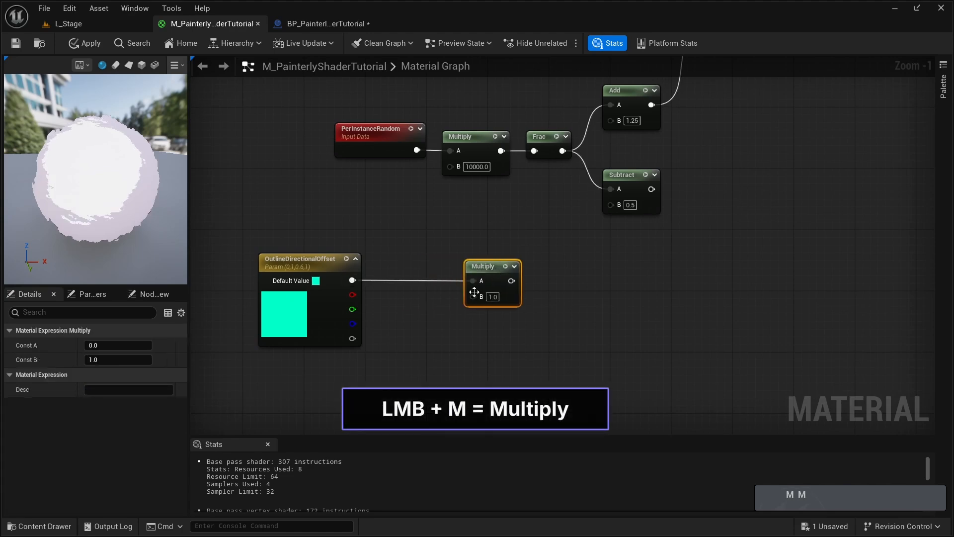
- Promote the new Multiply node's B input to a scalar parameter named SingleOutlineDifference and place it below and before that node
{"action": "right_click", "coordinate": [476, 296]}
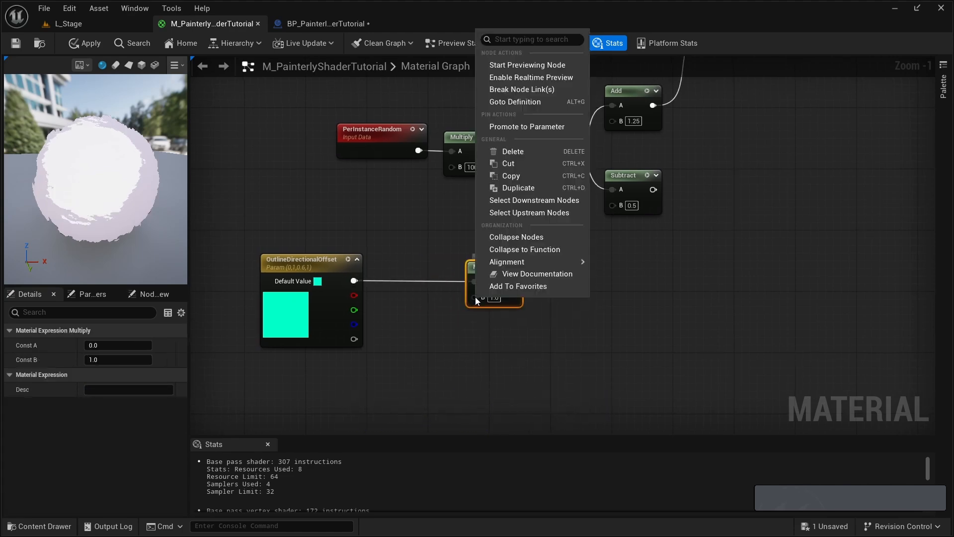
{"action": "left_click", "coordinate": [528, 126]}
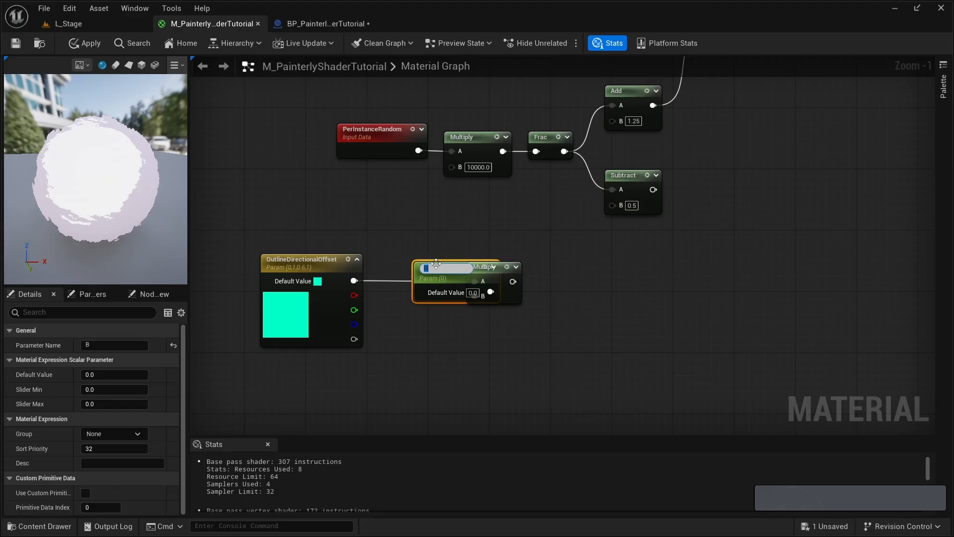
{"action": "type", "text": "SingleO"}
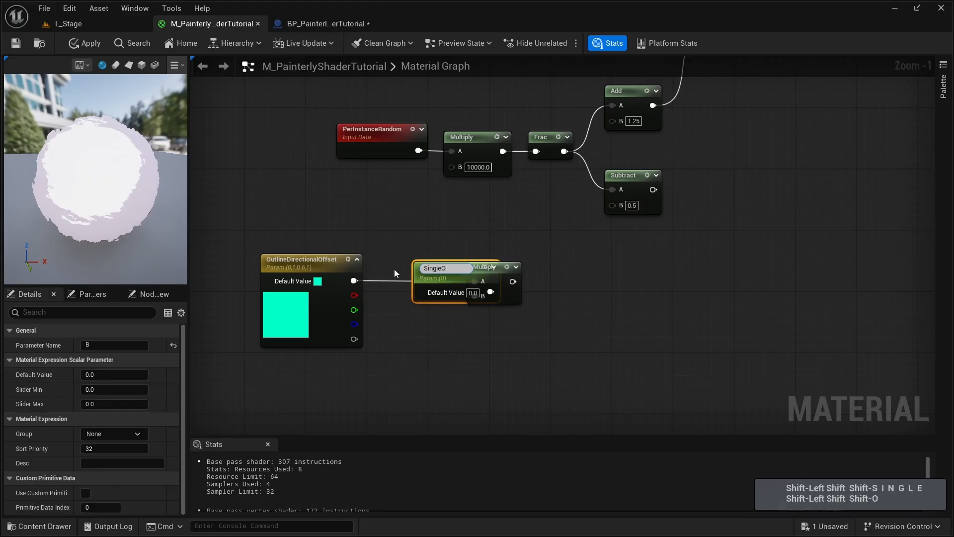
{"action": "type", "text": "utlineDifference"}
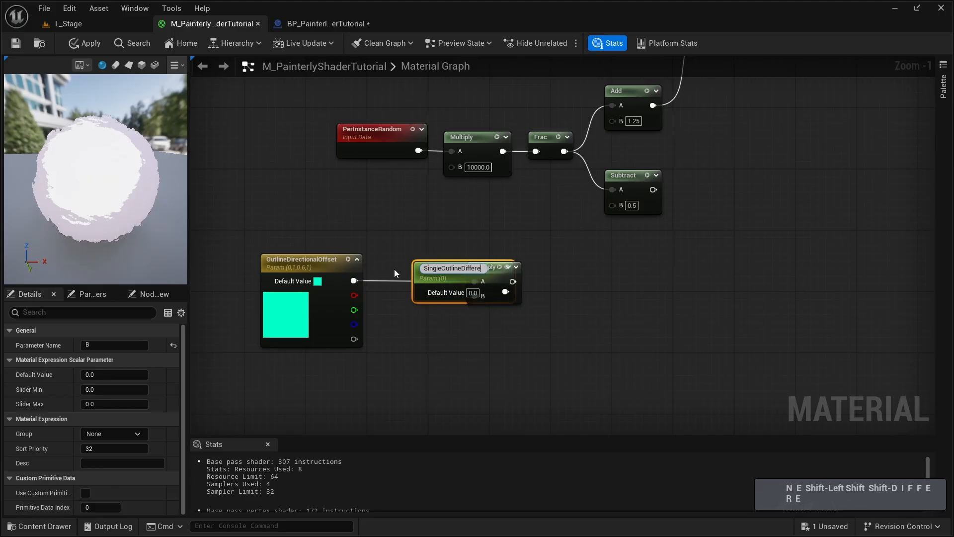
{"action": "key", "text": "Return"}
{"action": "left_click_drag", "start_coordinate": [433, 269], "coordinate": [379, 354]}
- Set the SingleOutlineDifference default value to 5
{"action": "left_click", "coordinate": [420, 373]}
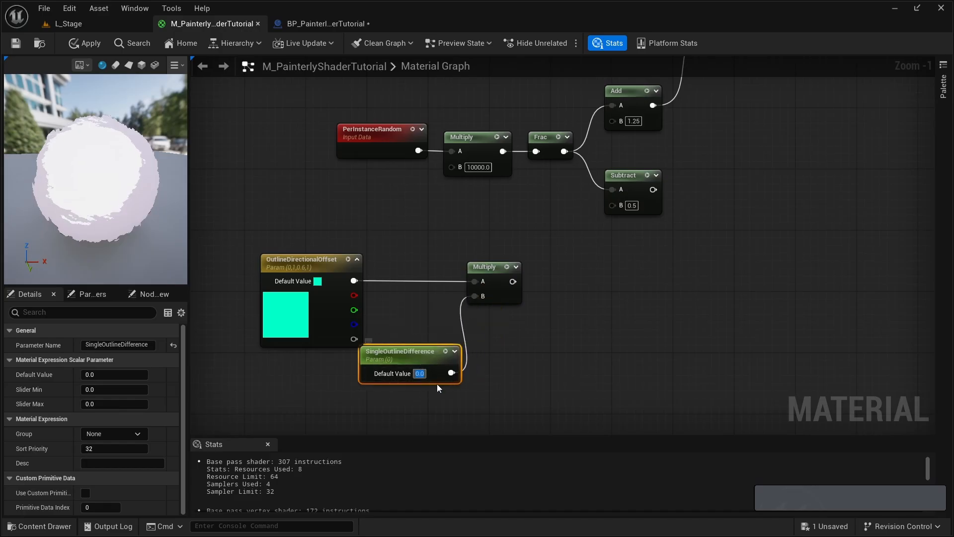
{"action": "type", "text": "5"}
{"action": "key", "text": "Return"}
- Create a Multiply node taking the Subtract output in A and the OutlineDirectionalOffset Multiply result in B
{"action": "right_click_drag", "start_coordinate": [437, 249], "coordinate": [335, 249]}
{"action": "left_click", "coordinate": [461, 271]}
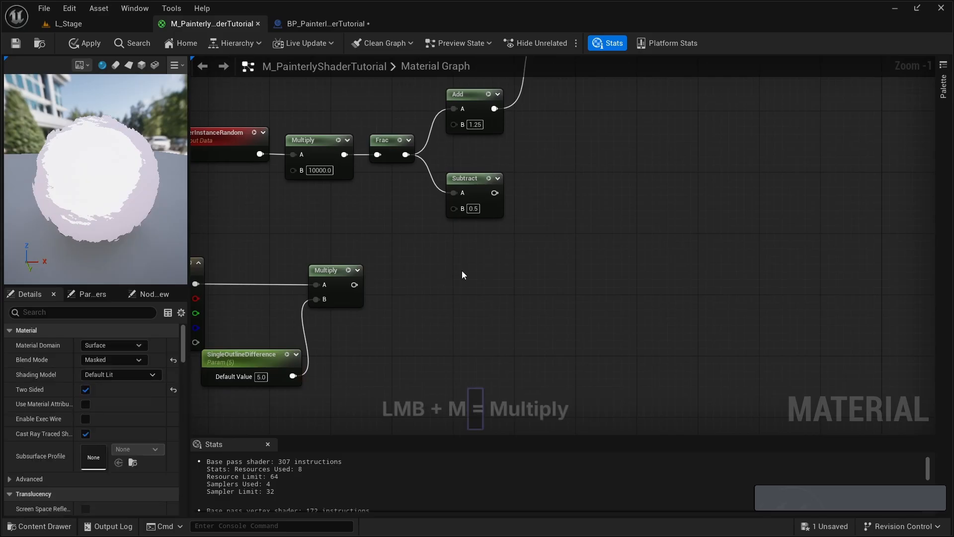
{"action": "key", "text": "m"}
{"action": "left_click_drag", "start_coordinate": [577, 248], "coordinate": [577, 241]}
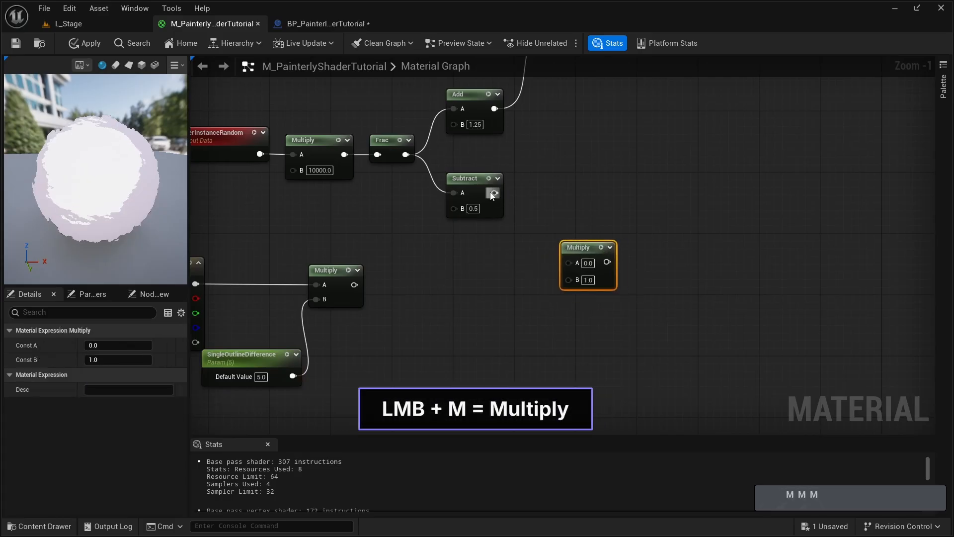
{"action": "left_click_drag", "start_coordinate": [493, 193], "coordinate": [571, 263]}
{"action": "left_click_drag", "start_coordinate": [354, 285], "coordinate": [570, 280]}
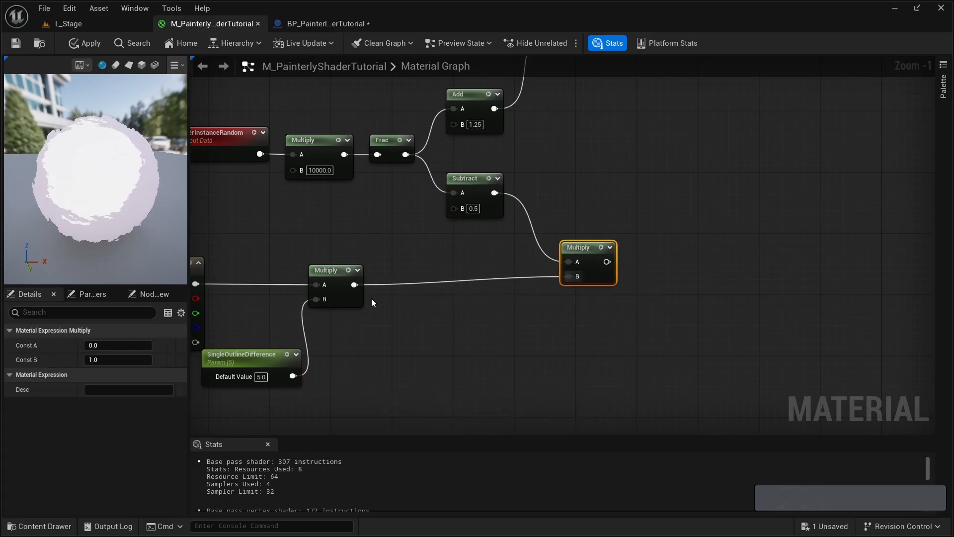
- Add a Multiply node after the one combining the general offset with the Add output, and set its B value to 0.8
{"action": "right_click_drag", "start_coordinate": [372, 300], "coordinate": [495, 286]}
{"action": "left_click_drag", "start_coordinate": [353, 342], "coordinate": [338, 358]}
{"action": "left_click_drag", "start_coordinate": [227, 209], "coordinate": [471, 366]}
{"action": "left_click_drag", "start_coordinate": [465, 253], "coordinate": [574, 253]}
{"action": "right_click_drag", "start_coordinate": [716, 225], "coordinate": [423, 348]}
{"action": "left_click", "coordinate": [416, 333]}
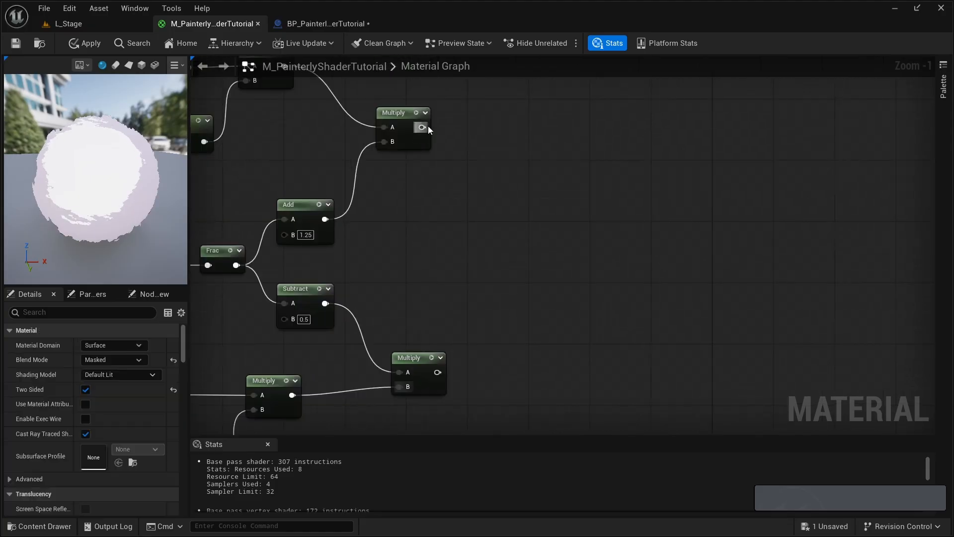
{"action": "left_click", "coordinate": [464, 115]}
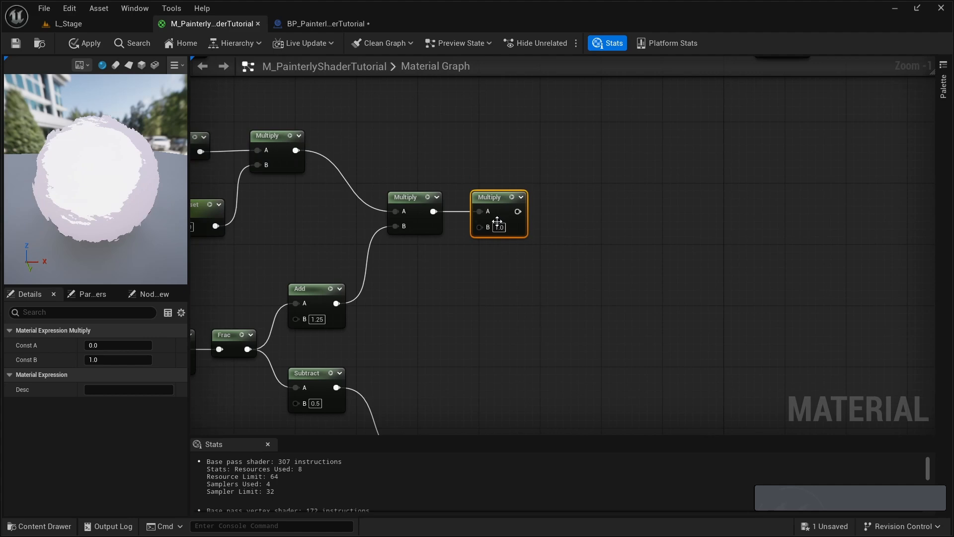
{"action": "type", "text": ".8"}
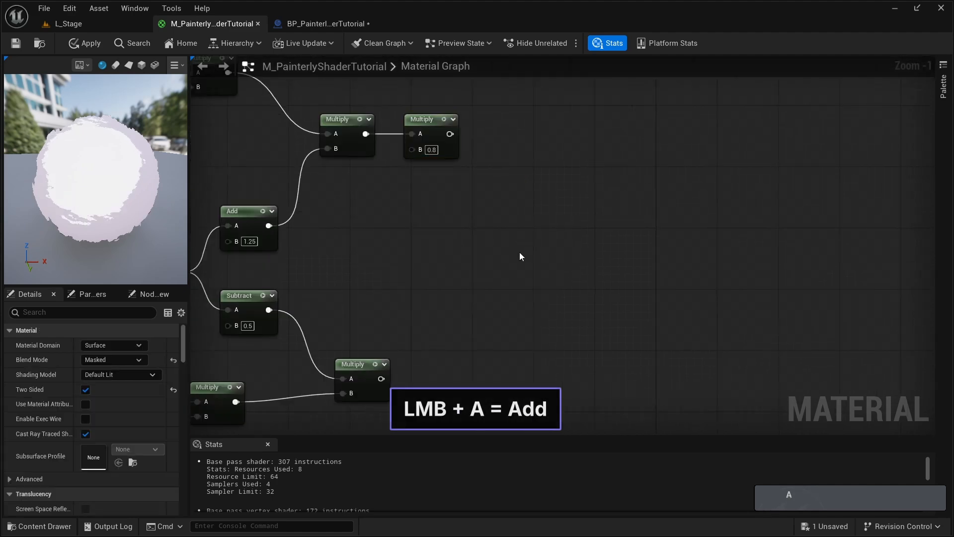
- Create an Add node joining the 0.8 Multiply output in A with the directional offset Multiply output in B
{"action": "left_click", "coordinate": [520, 252]}
{"action": "left_click_drag", "start_coordinate": [449, 134], "coordinate": [527, 271]}
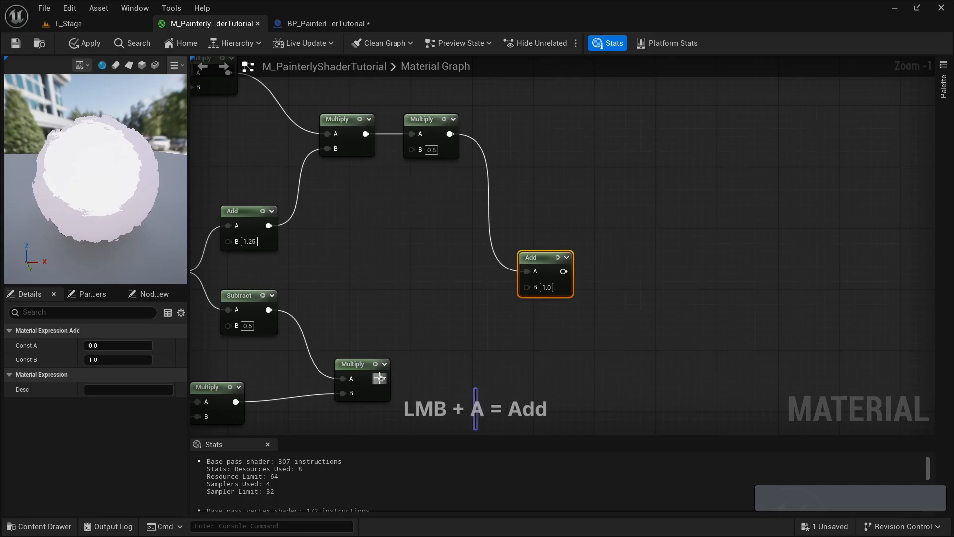
{"action": "left_click_drag", "start_coordinate": [381, 378], "coordinate": [562, 258]}
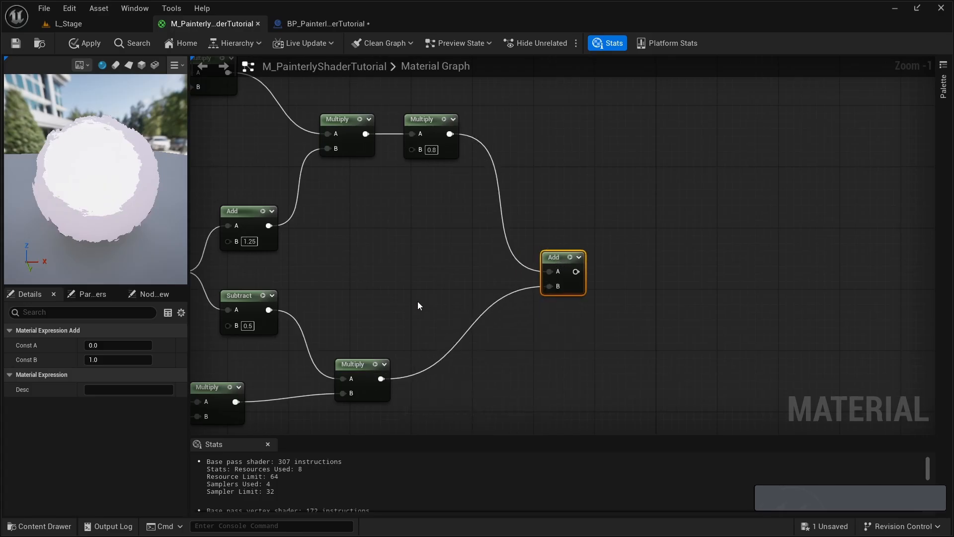
- Add a named reroute declaration node called Inflate on the output of the final Add node
{"action": "scroll", "coordinate": [401, 338], "scroll_direction": "down", "scroll_amount": 1}
{"action": "right_click_drag", "start_coordinate": [401, 338], "coordinate": [543, 288]}
{"action": "scroll", "coordinate": [574, 294], "scroll_direction": "down", "scroll_amount": 1}
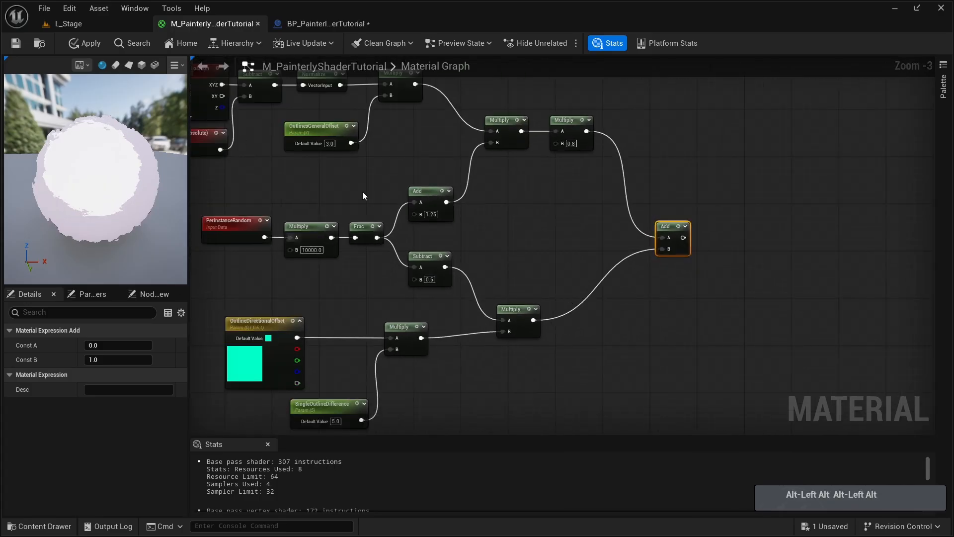
{"action": "right_click_drag", "start_coordinate": [372, 261], "coordinate": [422, 264]}
{"action": "scroll", "coordinate": [447, 248], "scroll_direction": "up", "scroll_amount": 3}
{"action": "left_click_drag", "start_coordinate": [470, 229], "coordinate": [510, 229]}
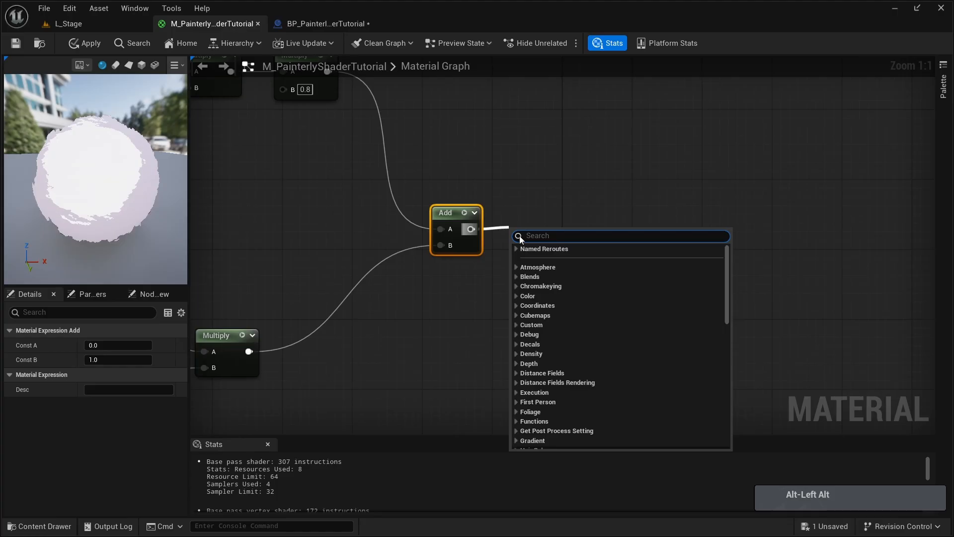
{"action": "type", "text": "add nam"}
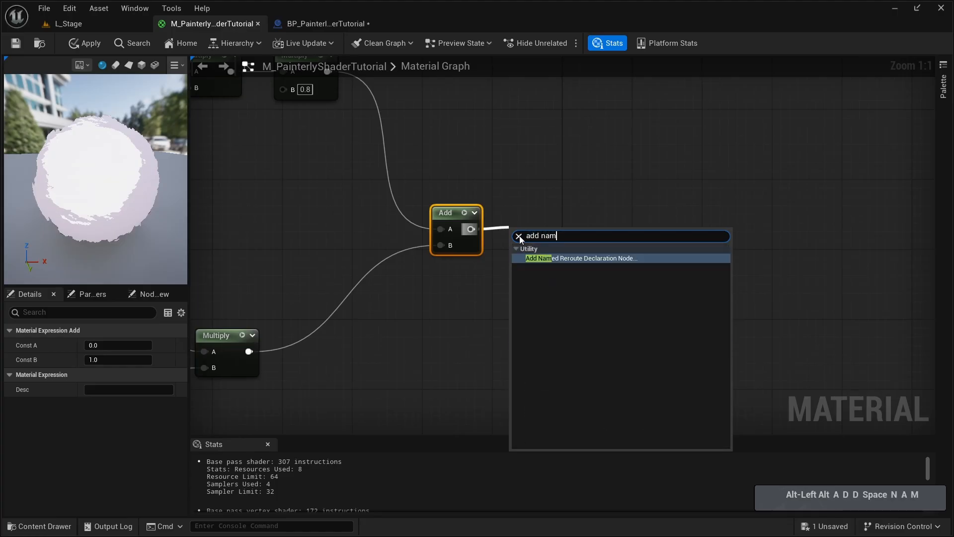
{"action": "key", "text": "Return"}
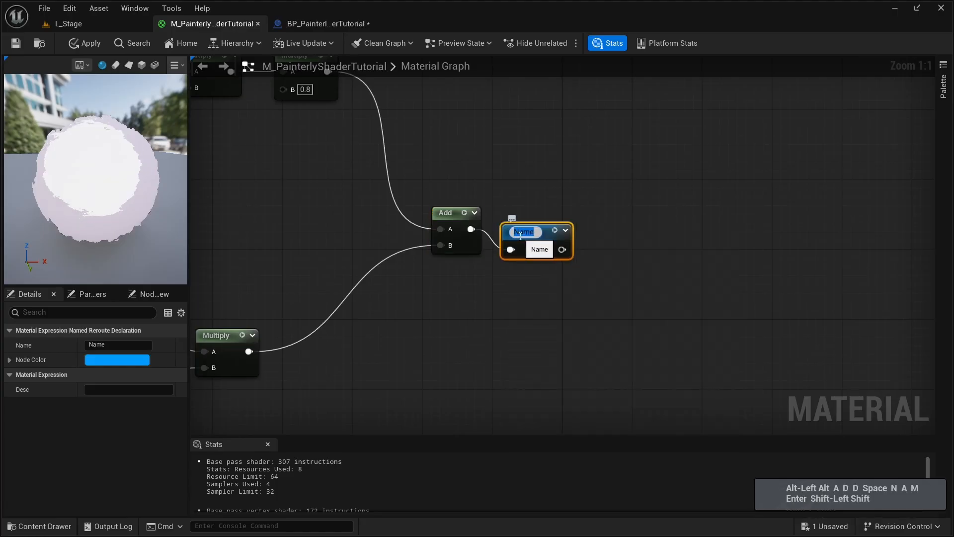
{"action": "type", "text": "Inflate"}
{"action": "key", "text": "Return"}
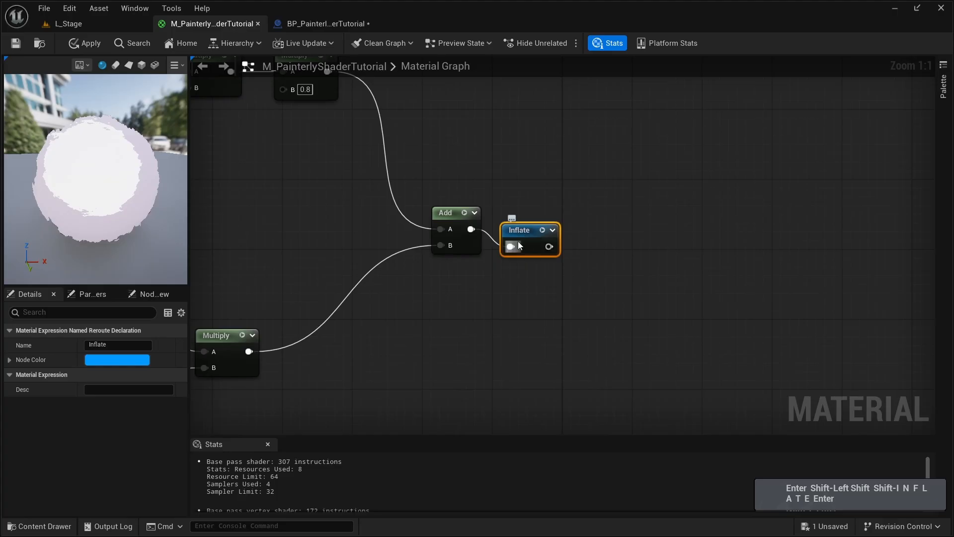
- Group the whole outline offset network in a comment box titled "Inflate Settings"
{"action": "scroll", "coordinate": [519, 245], "scroll_direction": "down", "scroll_amount": 4}
{"action": "left_click_drag", "start_coordinate": [245, 157], "coordinate": [696, 414], "text": "alt"}
{"action": "type", "text": "c"}
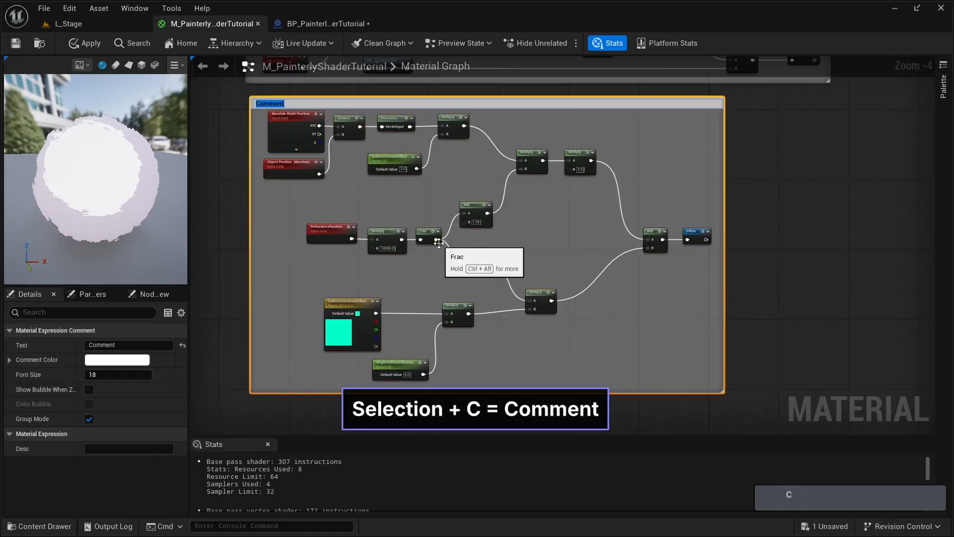
{"action": "type", "text": "Inflate "}
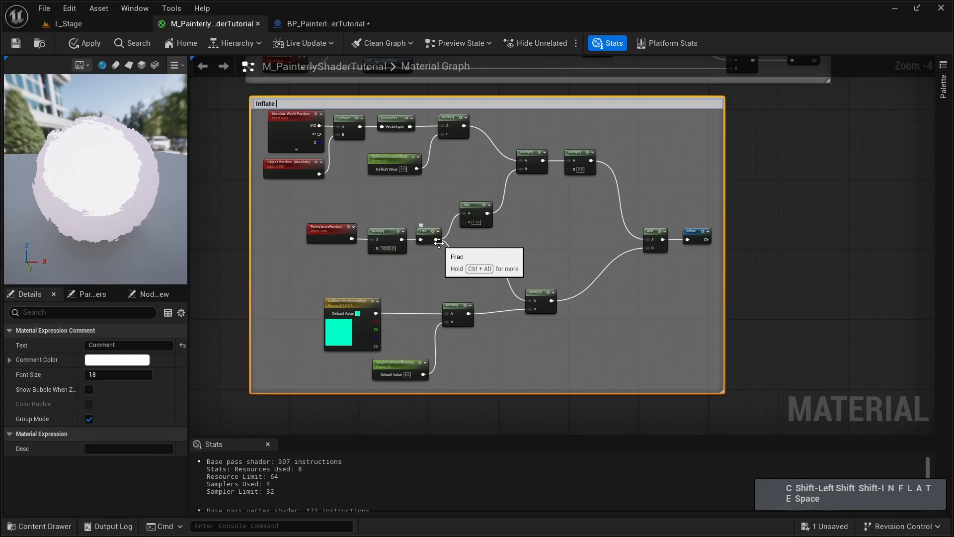
{"action": "type", "text": "Settings"}
{"action": "key", "text": "Return"}
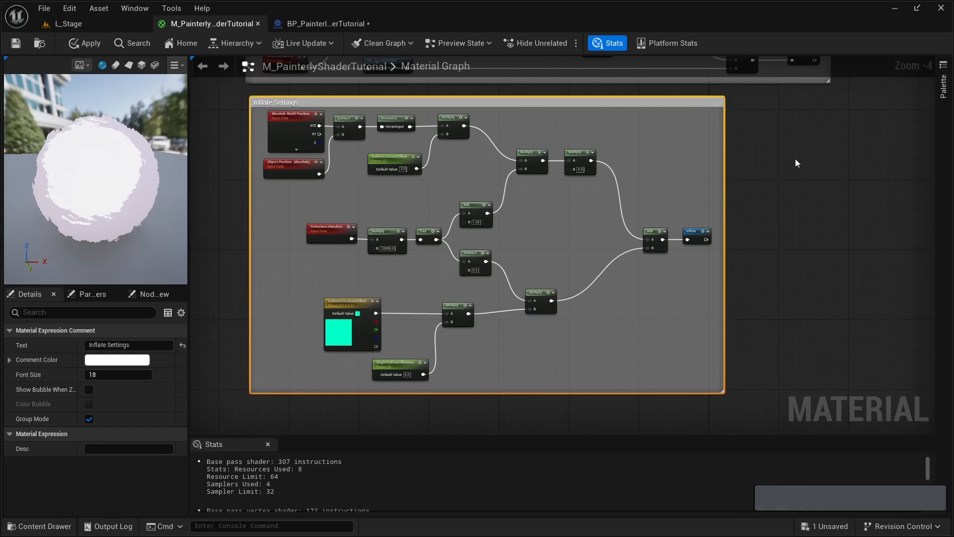
- Create a Lerp node in the empty space below the Shadow Pass Switch, near the main material node
{"action": "right_click_drag", "start_coordinate": [806, 138], "coordinate": [777, 156]}
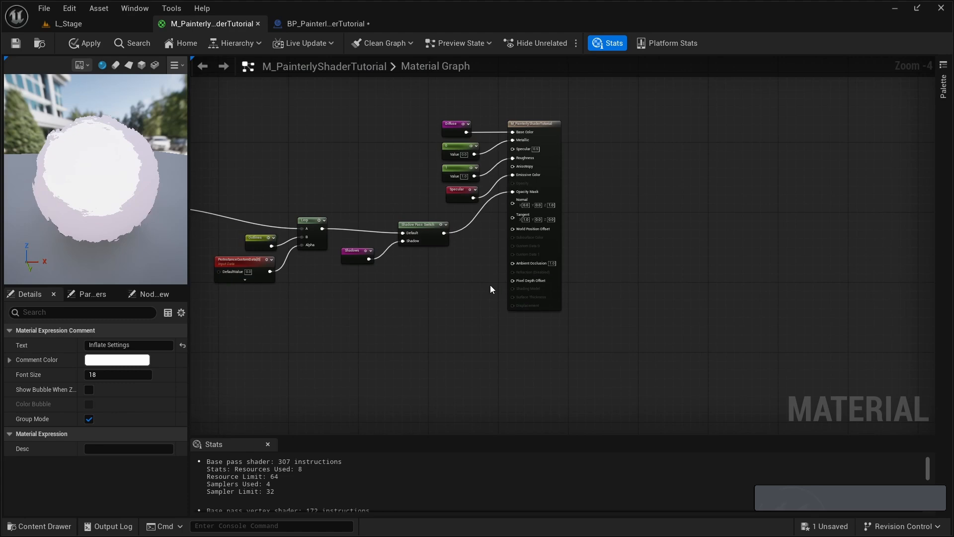
{"action": "scroll", "coordinate": [490, 285], "scroll_direction": "up", "scroll_amount": 1}
{"action": "scroll", "coordinate": [451, 282], "scroll_direction": "up", "scroll_amount": 1}
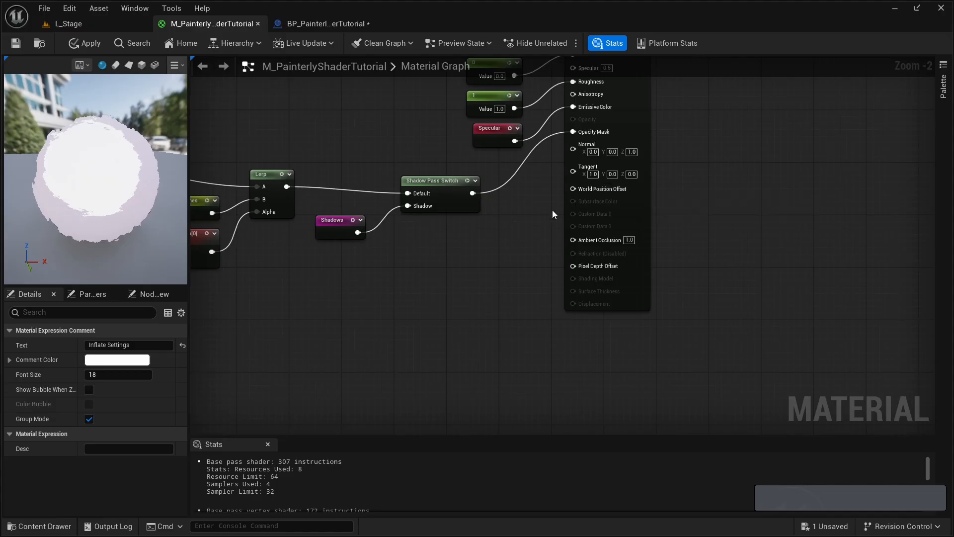
{"action": "right_click_drag", "start_coordinate": [423, 287], "coordinate": [529, 242]}
{"action": "scroll", "coordinate": [498, 257], "scroll_direction": "up", "scroll_amount": 1}
{"action": "key", "text": "l"}
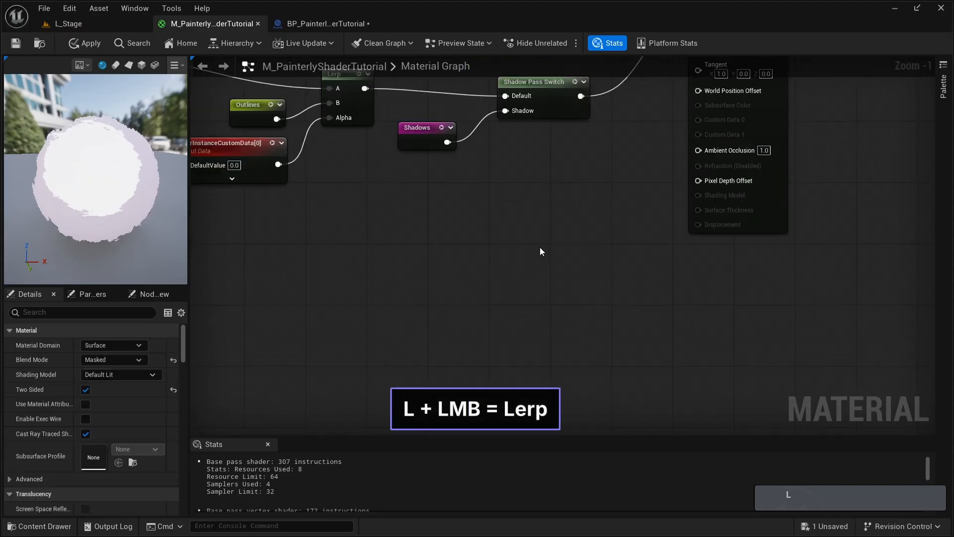
{"action": "left_click", "coordinate": [540, 246]}
- Add a PerInstanceCustomData node feeding the new Lerp's Alpha and shift both nodes slightly down
{"action": "left_click", "coordinate": [419, 299]}
{"action": "right_click", "coordinate": [419, 299]}
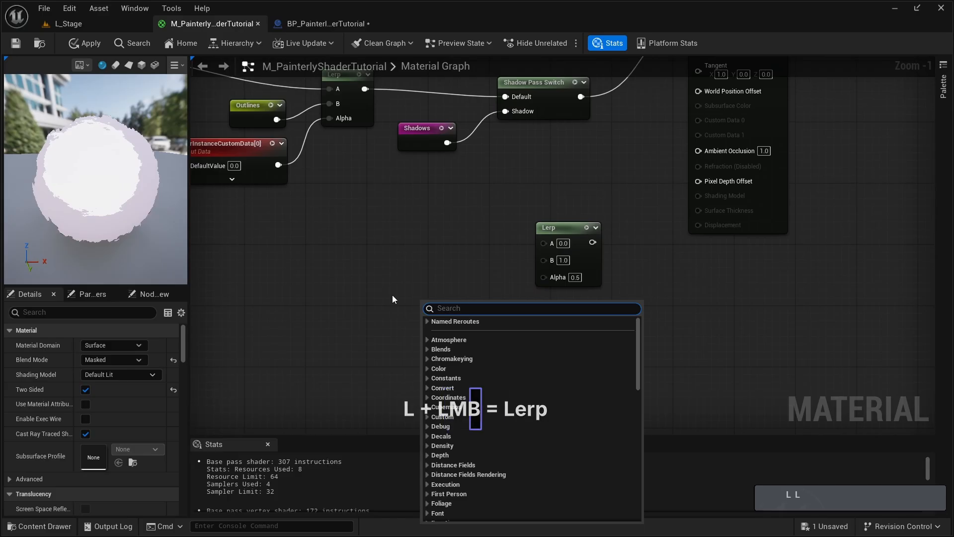
{"action": "type", "text": "perinstn"}
{"action": "key", "text": "BackSpace"}
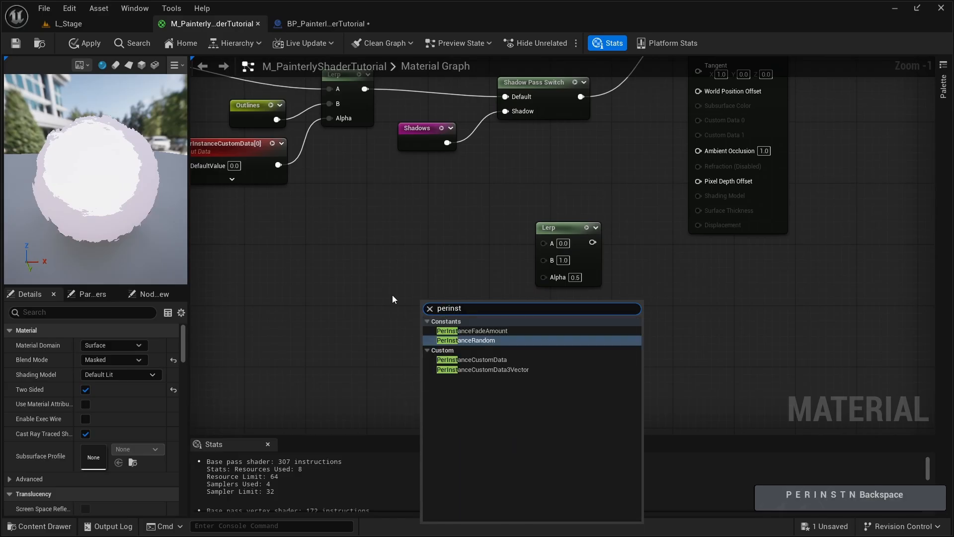
{"action": "key", "text": "Down"}
{"action": "key", "text": "Return"}
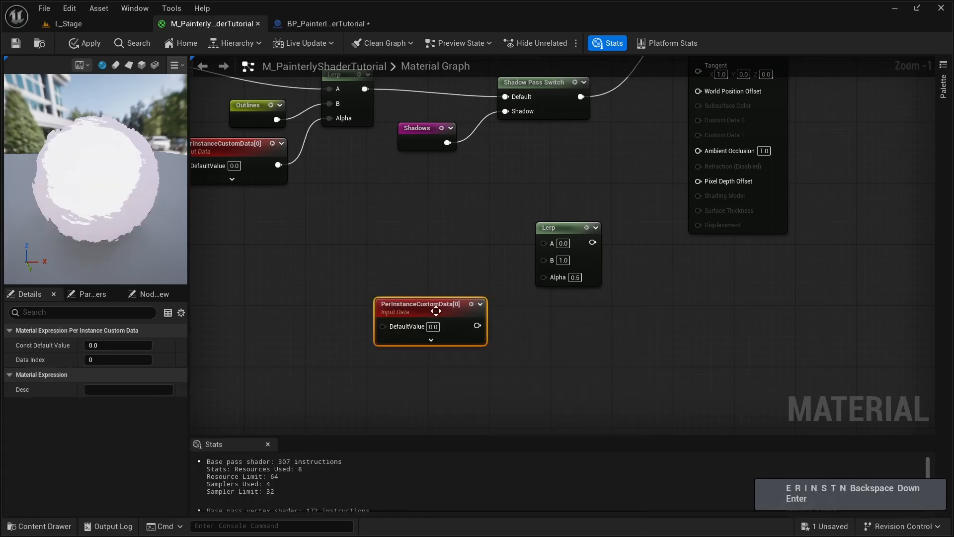
{"action": "left_click_drag", "start_coordinate": [476, 326], "coordinate": [544, 277]}
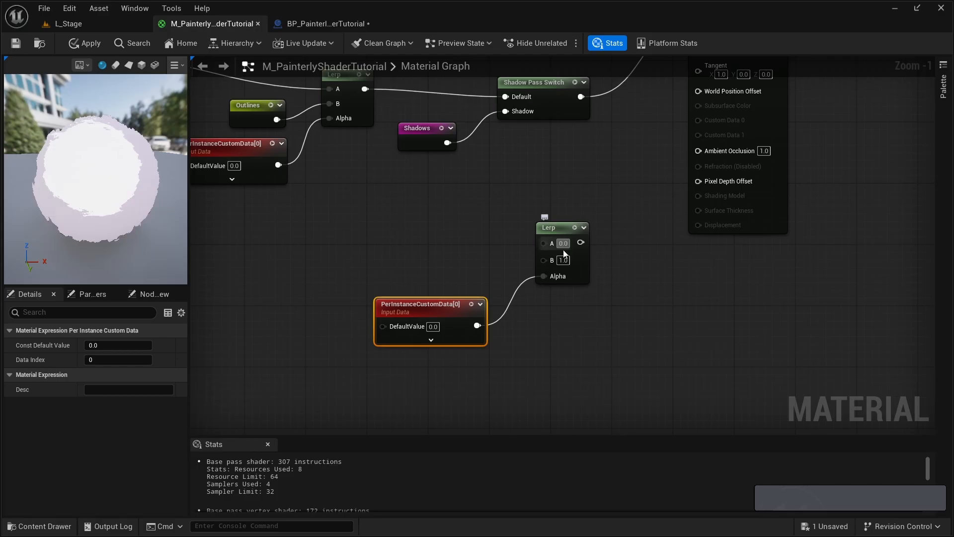
{"action": "left_click_drag", "start_coordinate": [413, 361], "coordinate": [553, 233]}
{"action": "left_click_drag", "start_coordinate": [549, 231], "coordinate": [526, 277]}
- Copy the Absolute World Position, Object Position, Subtract and Normalize nodes from the Inflate Settings group
{"action": "right_click_drag", "start_coordinate": [440, 326], "coordinate": [479, 269]}
{"action": "scroll", "coordinate": [522, 328], "scroll_direction": "down", "scroll_amount": 3}
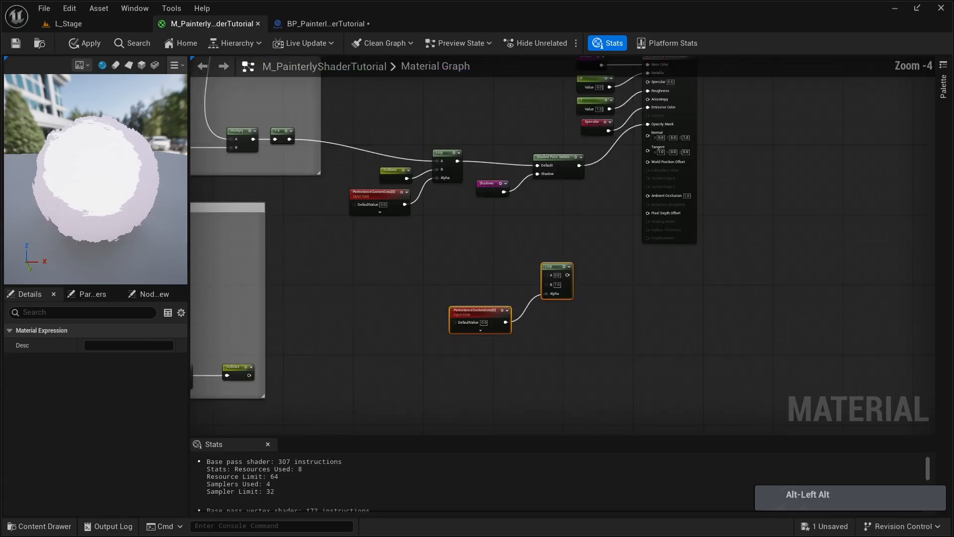
{"action": "right_click_drag", "start_coordinate": [258, 256], "coordinate": [489, 254]}
{"action": "right_click_drag", "start_coordinate": [199, 297], "coordinate": [416, 255]}
{"action": "scroll", "coordinate": [416, 260], "scroll_direction": "up", "scroll_amount": 3}
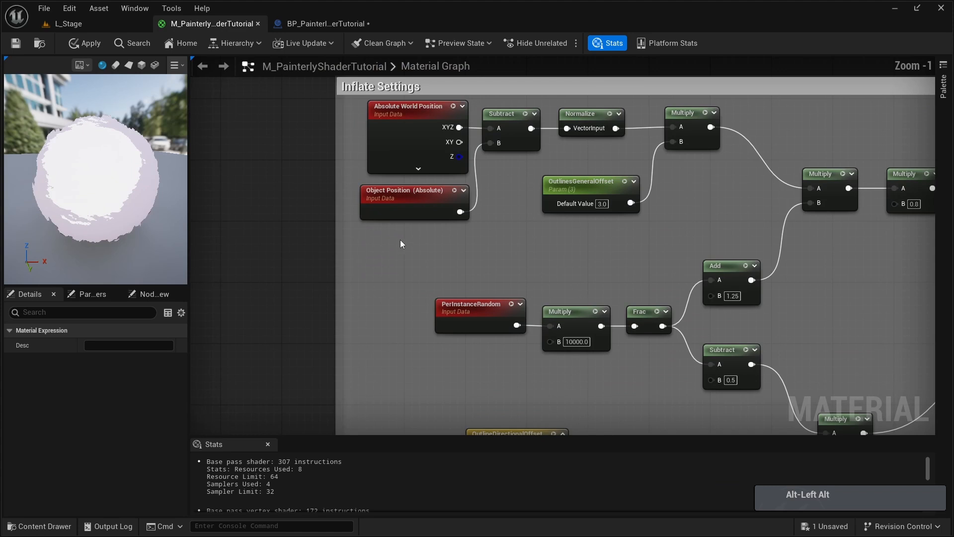
{"action": "left_click_drag", "start_coordinate": [400, 239], "coordinate": [463, 143]}
{"action": "left_click", "coordinate": [510, 130], "text": "shift"}
{"action": "key", "text": "ctrl+c"}
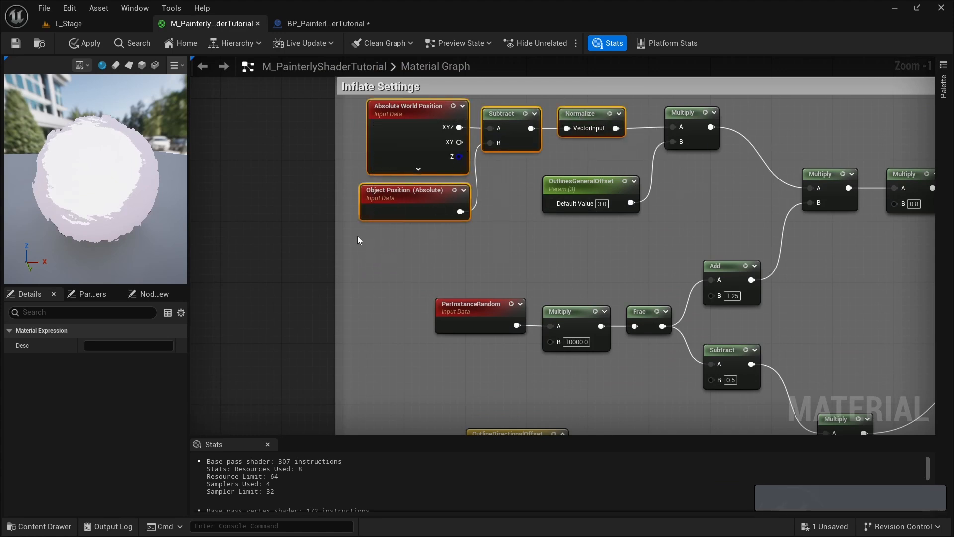
{"action": "left_click_drag", "start_coordinate": [356, 235], "coordinate": [502, 118]}
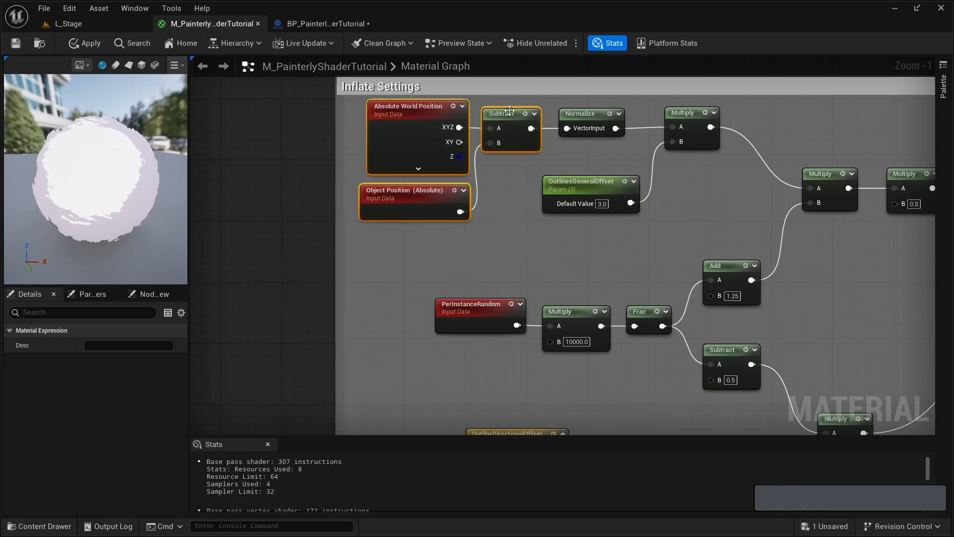
{"action": "left_click", "coordinate": [589, 122], "text": "shift"}
{"action": "key", "text": "ctrl+c"}
{"action": "key", "text": "ctrl+c"}
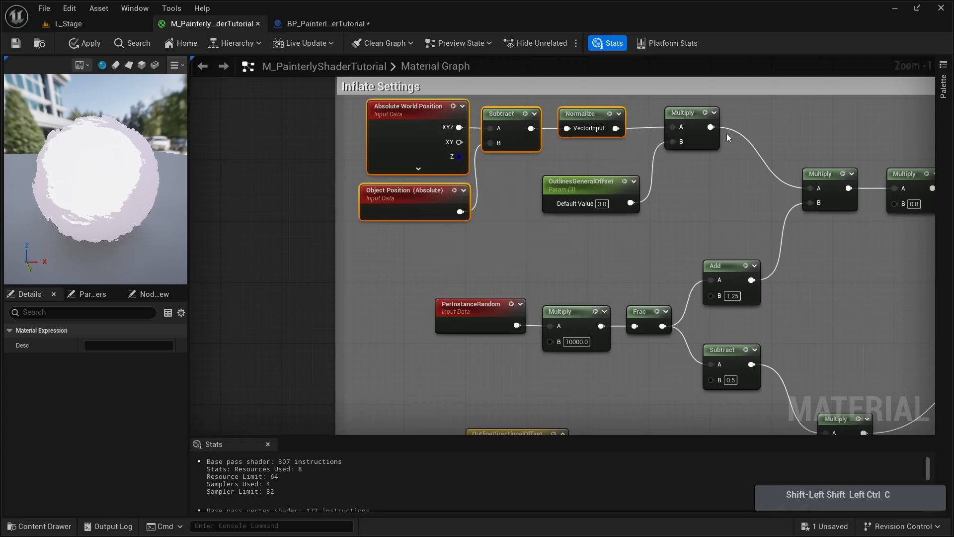
- Paste the copied position nodes beside the new Lerp and connect the Normalize output to its A input
{"action": "right_click_drag", "start_coordinate": [756, 134], "coordinate": [220, 349]}
{"action": "right_click_drag", "start_coordinate": [571, 323], "coordinate": [214, 79]}
{"action": "right_click_drag", "start_coordinate": [533, 272], "coordinate": [462, 297]}
{"action": "left_click", "coordinate": [420, 204]}
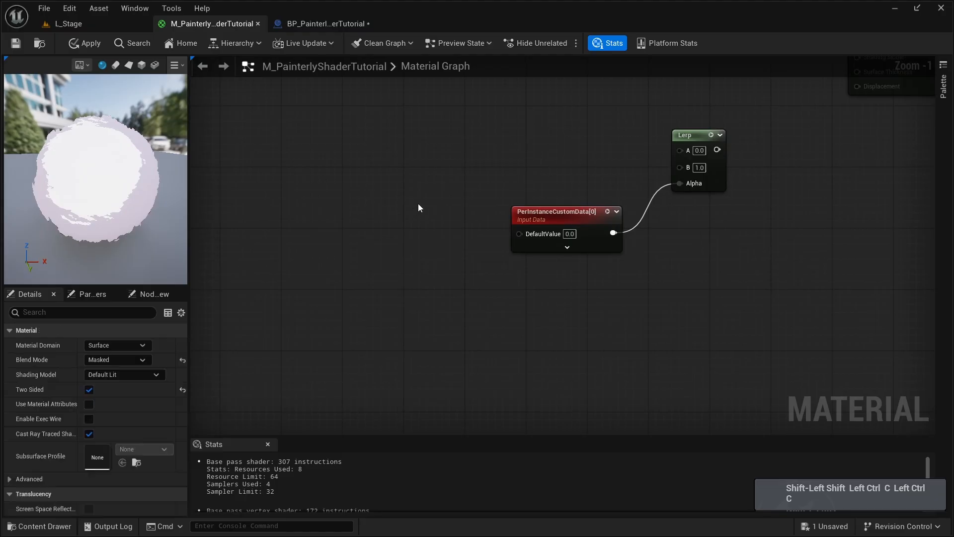
{"action": "right_click_drag", "start_coordinate": [436, 167], "coordinate": [421, 324]}
{"action": "key", "text": "ctrl+v"}
{"action": "left_click_drag", "start_coordinate": [539, 264], "coordinate": [665, 308]}
{"action": "left_click", "coordinate": [569, 280]}
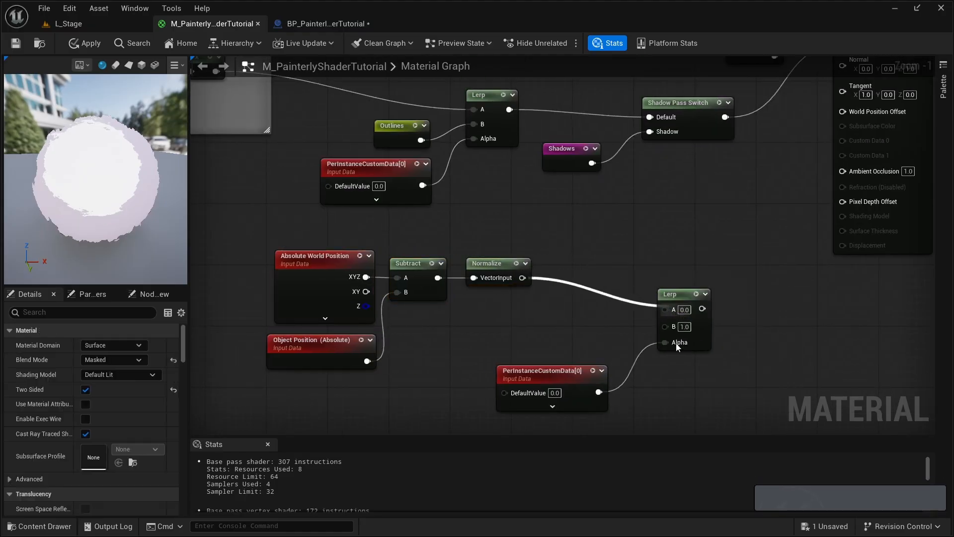
- Move PerInstanceCustomData lower and bring the pasted position nodes closer to the Lerp
{"action": "left_click_drag", "start_coordinate": [553, 382], "coordinate": [554, 404]}
{"action": "left_click_drag", "start_coordinate": [348, 385], "coordinate": [482, 271]}
{"action": "left_click_drag", "start_coordinate": [490, 264], "coordinate": [566, 256]}
{"action": "left_click", "coordinate": [581, 318]}
- Feed the Inflate reroute into the Lerp's B input and nudge the PerInstanceCustomData node up slightly
{"action": "left_click_drag", "start_coordinate": [665, 324], "coordinate": [571, 313]}
{"action": "type", "text": "infla"}
{"action": "key", "text": "Return"}
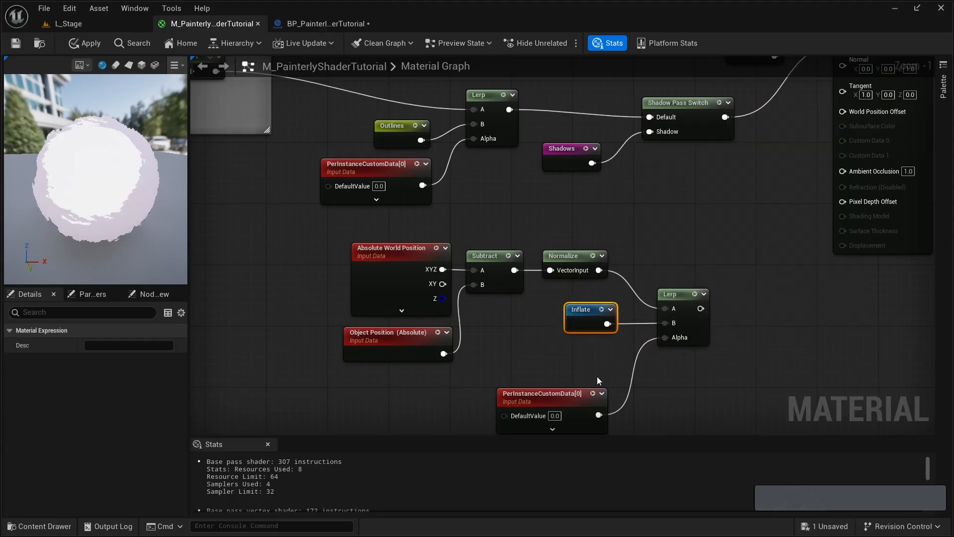
{"action": "right_click_drag", "start_coordinate": [597, 377], "coordinate": [551, 341]}
{"action": "left_click_drag", "start_coordinate": [522, 362], "coordinate": [528, 355]}
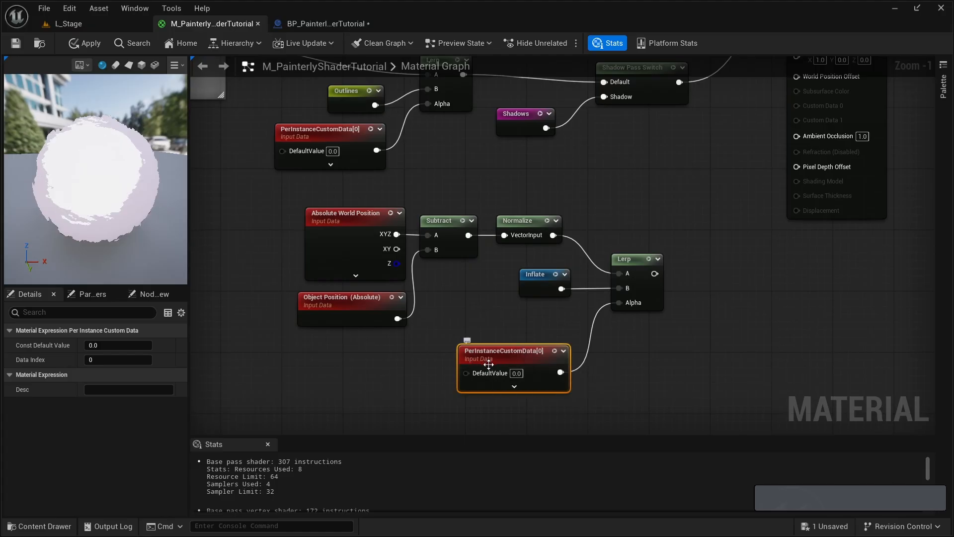
{"action": "left_click", "coordinate": [336, 237]}
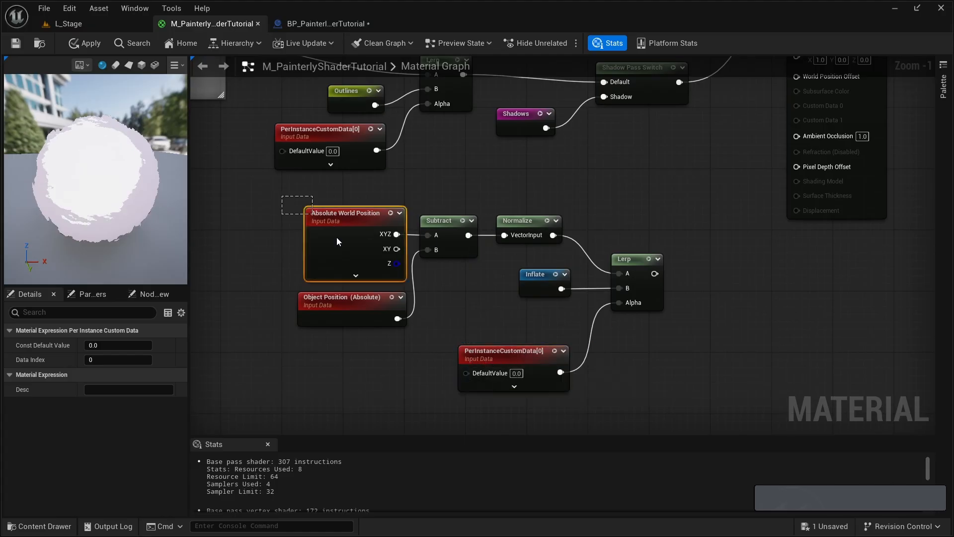
{"action": "left_click", "coordinate": [347, 310], "text": "shift"}
{"action": "left_click_drag", "start_coordinate": [440, 202], "coordinate": [541, 244], "text": "shift"}
{"action": "left_click", "coordinate": [540, 279]}
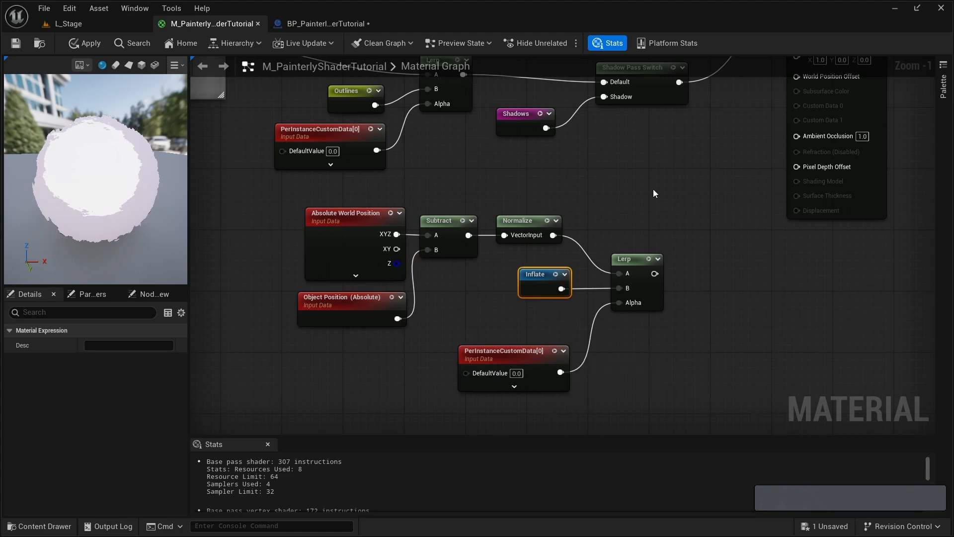
- Connect the Lerp output to World Position Offset and shift the Lerp and its input nodes slightly toward the main material node
{"action": "right_click_drag", "start_coordinate": [706, 247], "coordinate": [651, 280]}
{"action": "left_click_drag", "start_coordinate": [605, 307], "coordinate": [741, 109]}
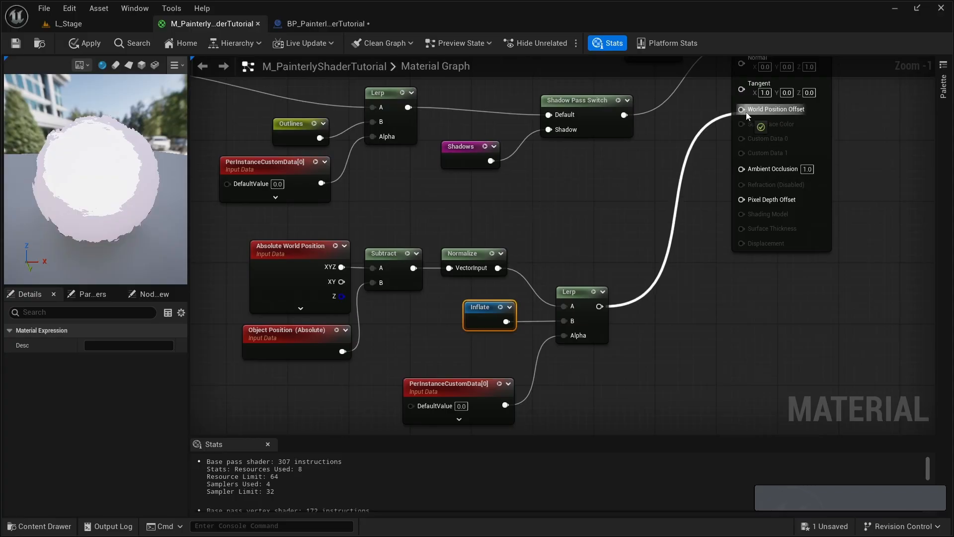
{"action": "right_click_drag", "start_coordinate": [460, 248], "coordinate": [501, 204]}
{"action": "left_click_drag", "start_coordinate": [276, 194], "coordinate": [612, 372]}
{"action": "left_click_drag", "start_coordinate": [620, 247], "coordinate": [643, 225]}
{"action": "left_click", "coordinate": [658, 182]}
{"action": "right_click_drag", "start_coordinate": [589, 199], "coordinate": [560, 269]}
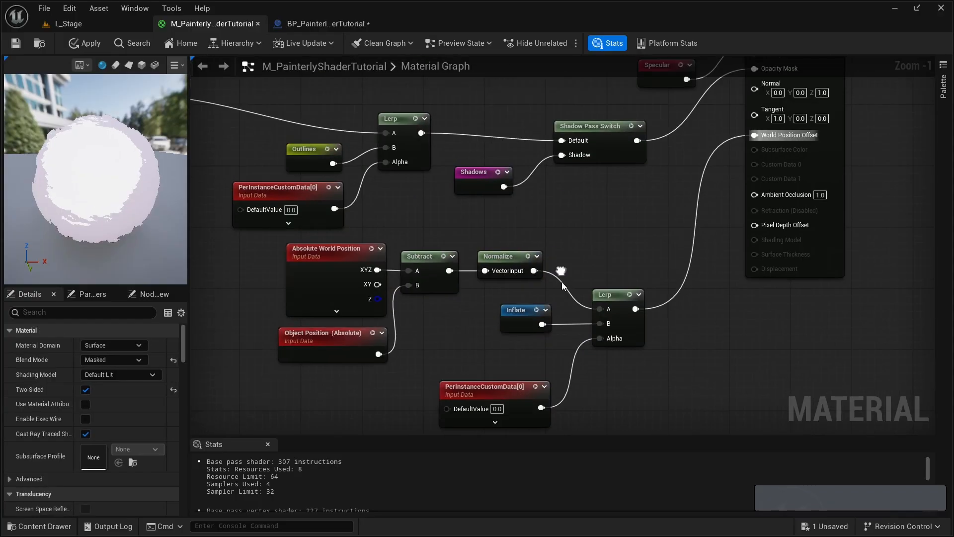
- Switch to the BP_PainterlyShaderTutorial blueprint and examine the instanced sphere's outline shells from several angles
{"action": "left_click", "coordinate": [325, 23]}
{"action": "key", "text": "d"}
{"action": "key", "text": "w"}
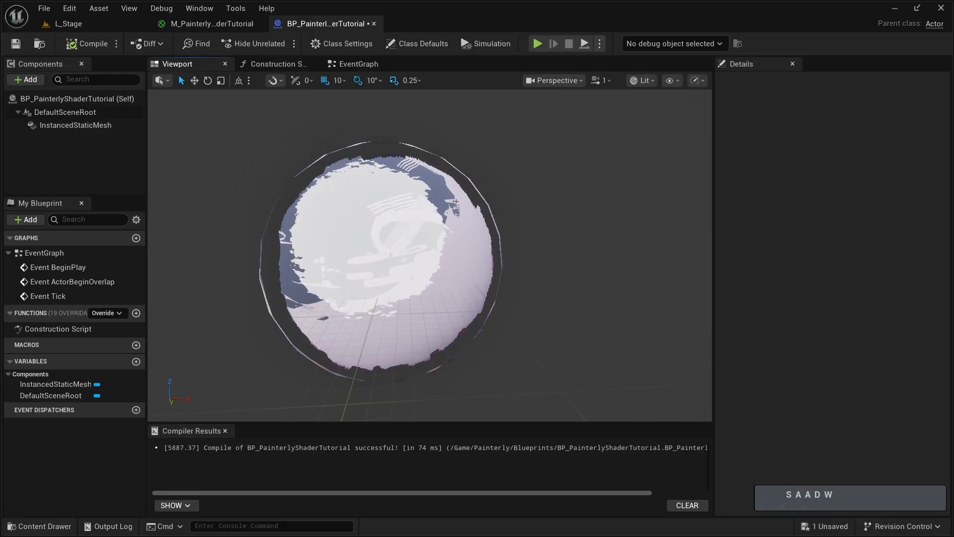
{"action": "key", "text": "d"}
{"action": "key", "text": "d"}
{"action": "key", "text": "a"}
{"action": "key", "text": "s"}
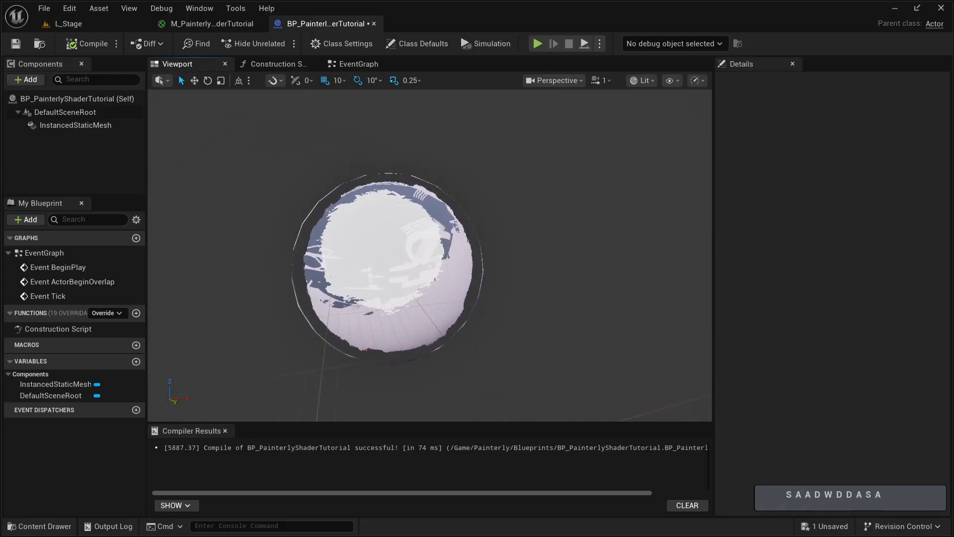
{"action": "key", "text": "a"}
{"action": "key", "text": "w"}
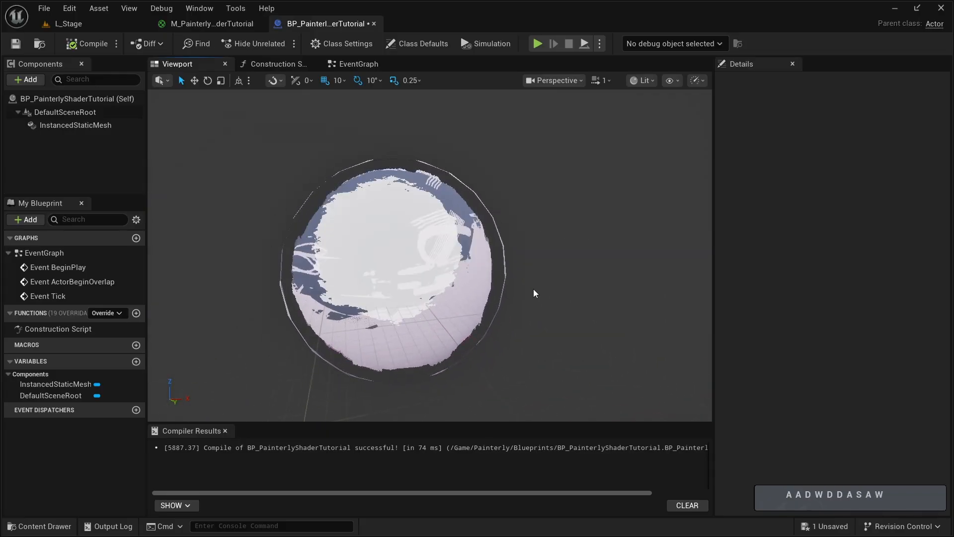
{"action": "key", "text": "d"}
{"action": "key", "text": "d"}
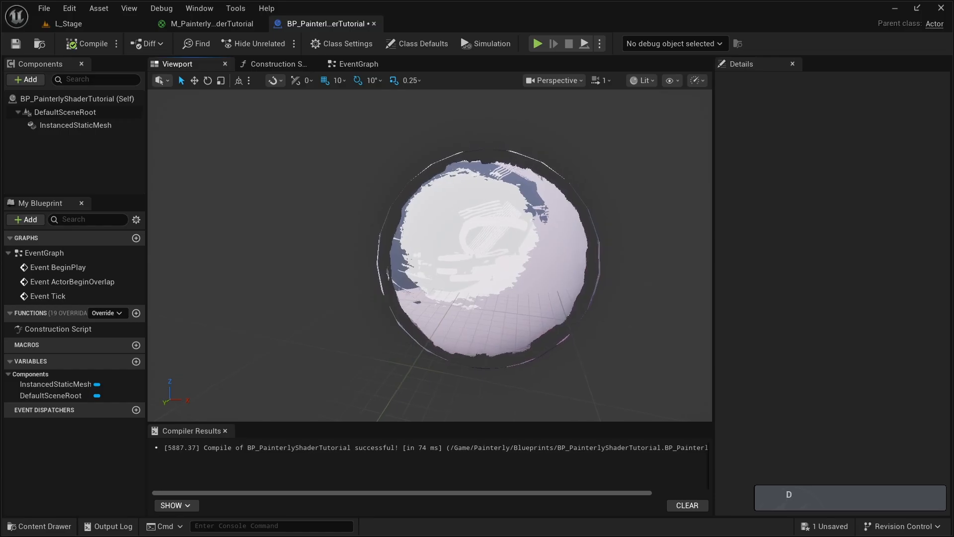
{"action": "key", "text": "a"}
{"action": "key", "text": "w"}
{"action": "key", "text": "d"}
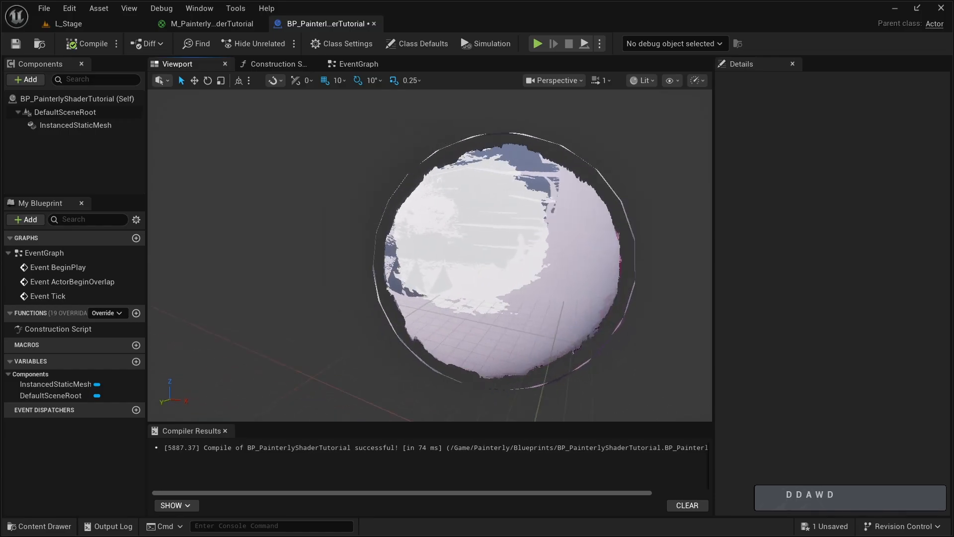
{"action": "key", "text": "d"}
{"action": "key", "text": "a"}
{"action": "key", "text": "a"}
{"action": "key", "text": "a"}
{"action": "key", "text": "s"}
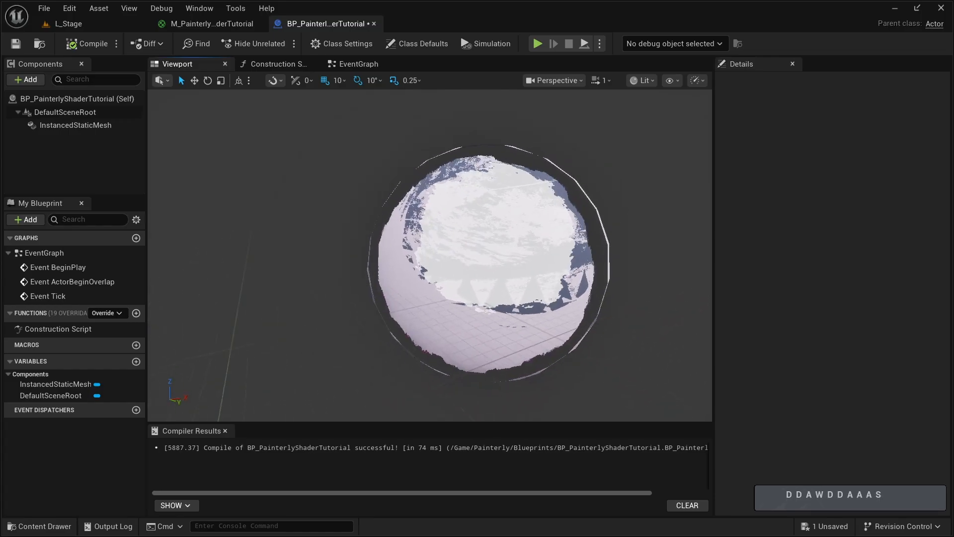
{"action": "key", "text": "d"}
{"action": "key", "text": "d"}
{"action": "key", "text": "s"}
{"action": "key", "text": "a"}
{"action": "key", "text": "w"}
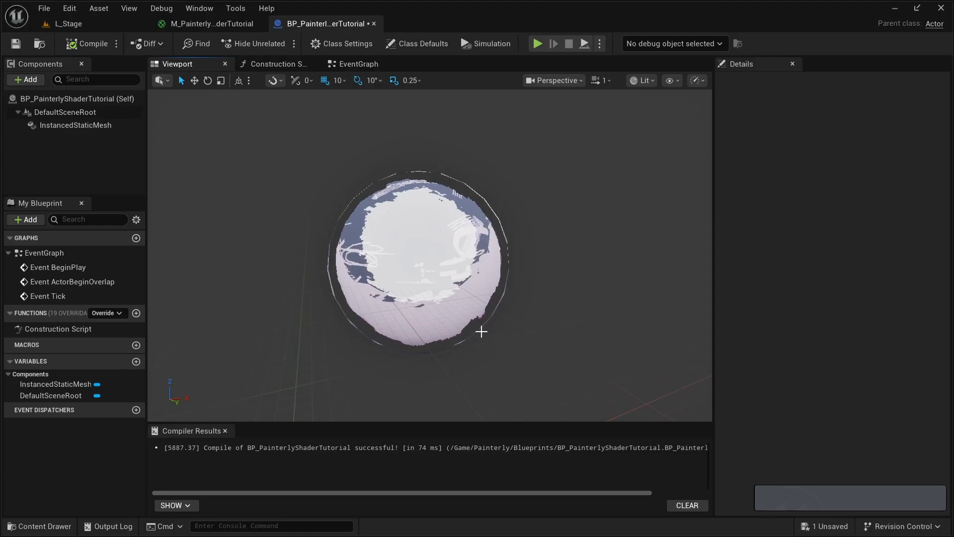
- Switch to M_PainterlyShaderTutorial and move the Shadows reroute node farther from the Add node to make room between them
{"action": "left_click", "coordinate": [209, 24]}
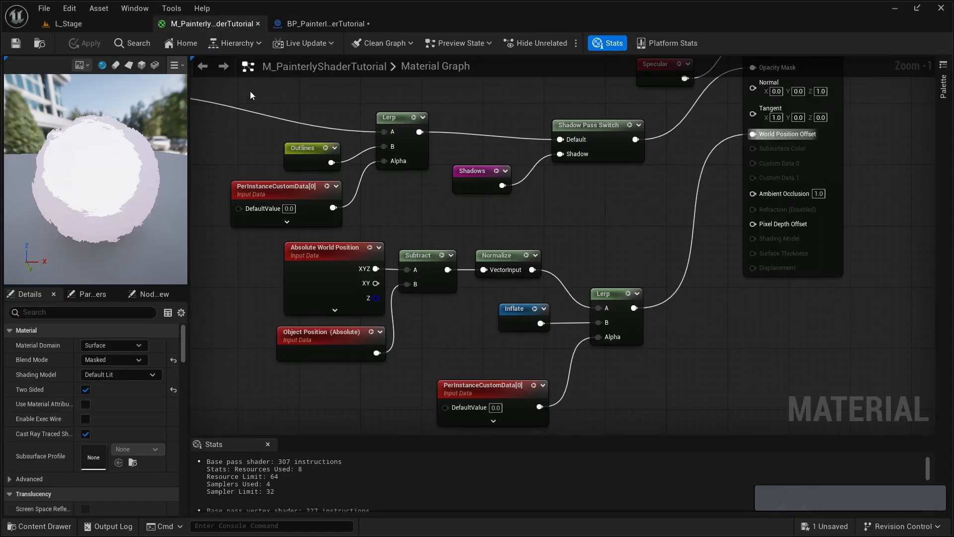
{"action": "right_click_drag", "start_coordinate": [323, 280], "coordinate": [469, 266]}
{"action": "scroll", "coordinate": [469, 267], "scroll_direction": "down", "scroll_amount": 1}
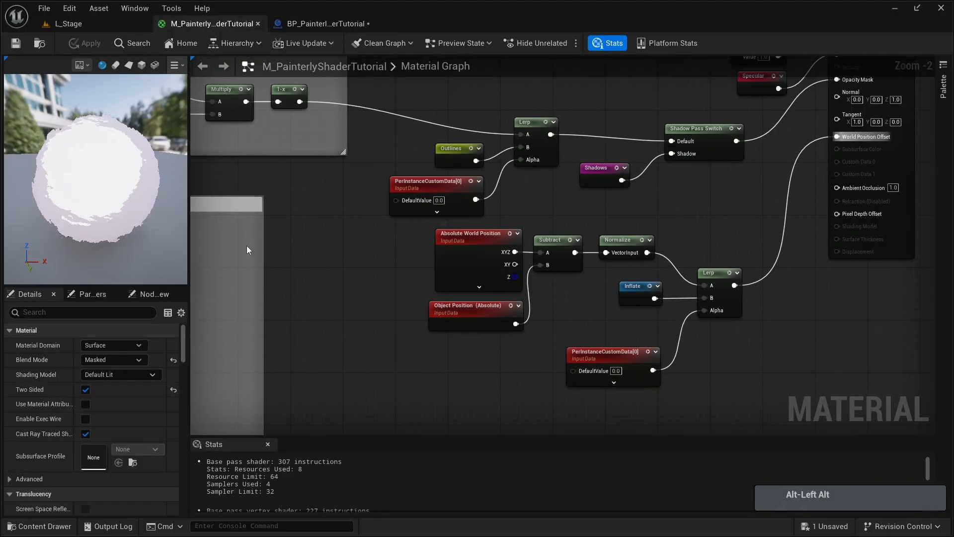
{"action": "right_click_drag", "start_coordinate": [317, 229], "coordinate": [467, 231]}
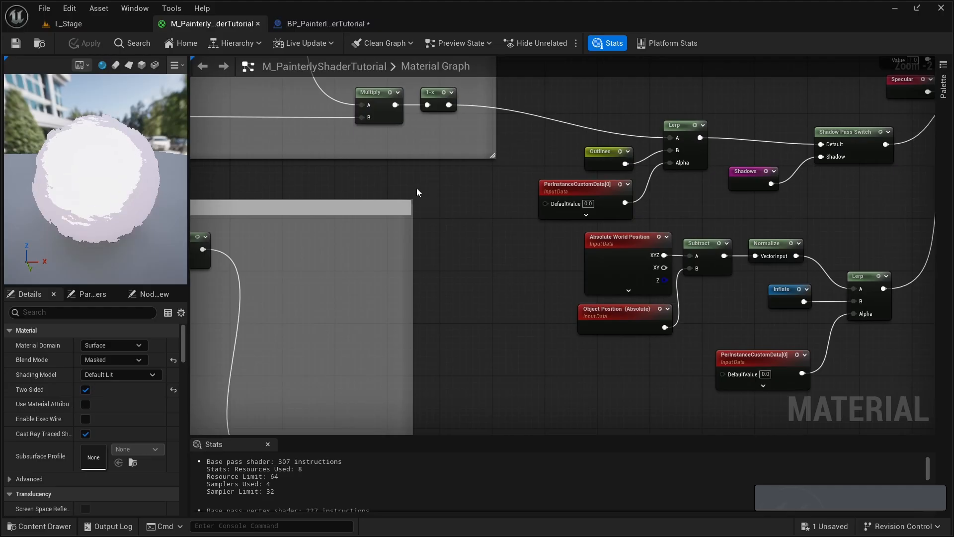
{"action": "right_click_drag", "start_coordinate": [344, 171], "coordinate": [513, 313]}
{"action": "scroll", "coordinate": [499, 309], "scroll_direction": "down", "scroll_amount": 3}
{"action": "key", "text": "alt"}
{"action": "right_click_drag", "start_coordinate": [586, 311], "coordinate": [510, 307]}
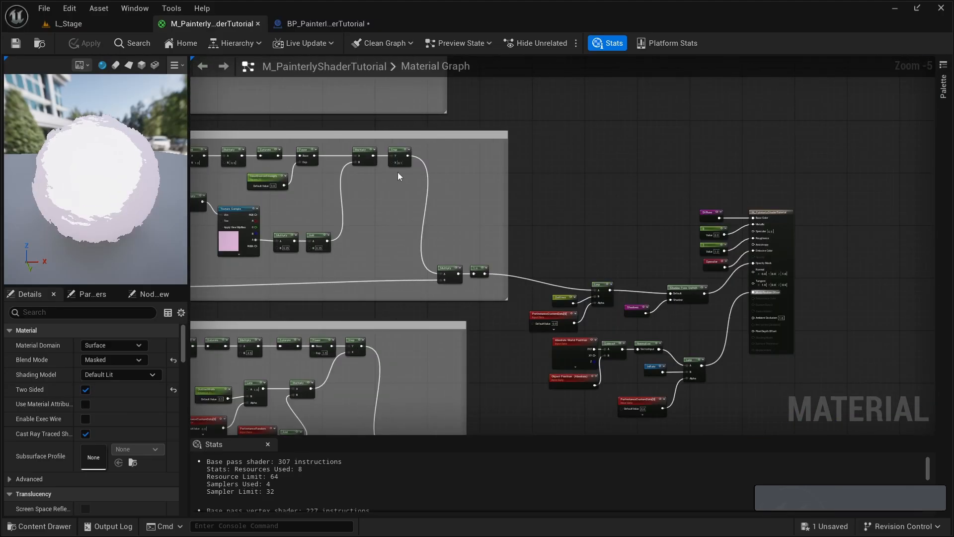
{"action": "right_click_drag", "start_coordinate": [324, 159], "coordinate": [350, 209]}
{"action": "right_click_drag", "start_coordinate": [353, 174], "coordinate": [475, 264]}
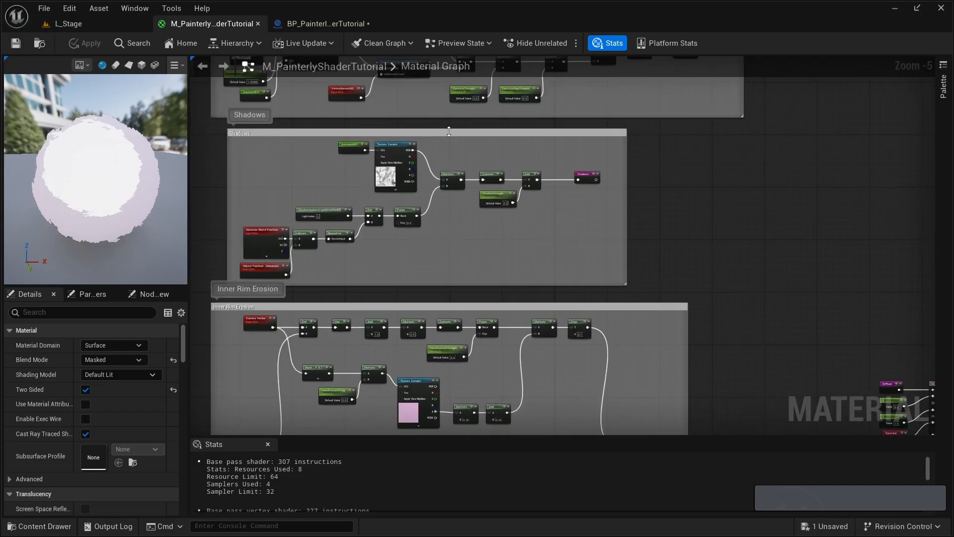
{"action": "right_click_drag", "start_coordinate": [490, 246], "coordinate": [363, 262]}
{"action": "scroll", "coordinate": [417, 228], "scroll_direction": "up", "scroll_amount": 4}
{"action": "right_click_drag", "start_coordinate": [421, 224], "coordinate": [427, 269]}
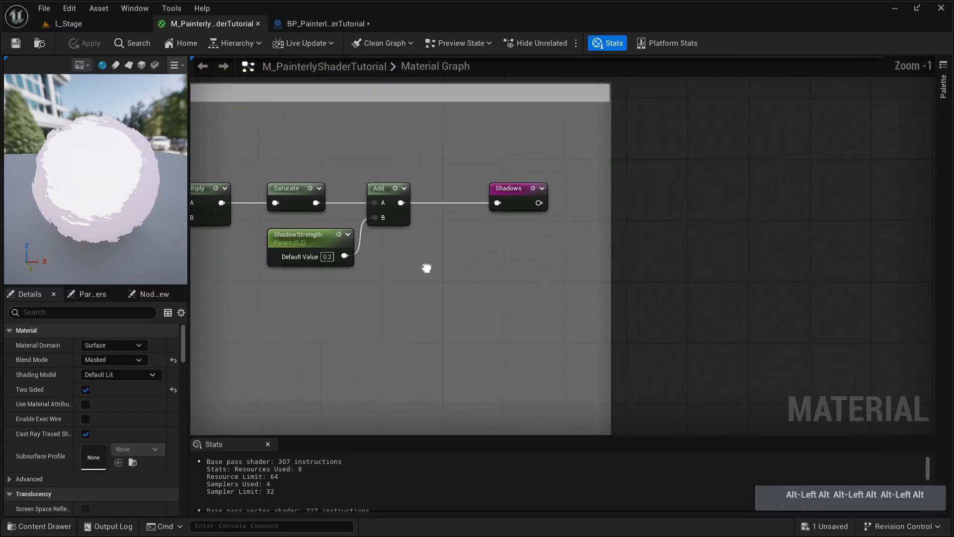
{"action": "left_click_drag", "start_coordinate": [515, 188], "coordinate": [600, 189]}
{"action": "left_click", "coordinate": [488, 227]}
- Insert a Lerp between the Add node and the Shadows reroute, with the Add result feeding its A input
{"action": "key", "text": "l"}
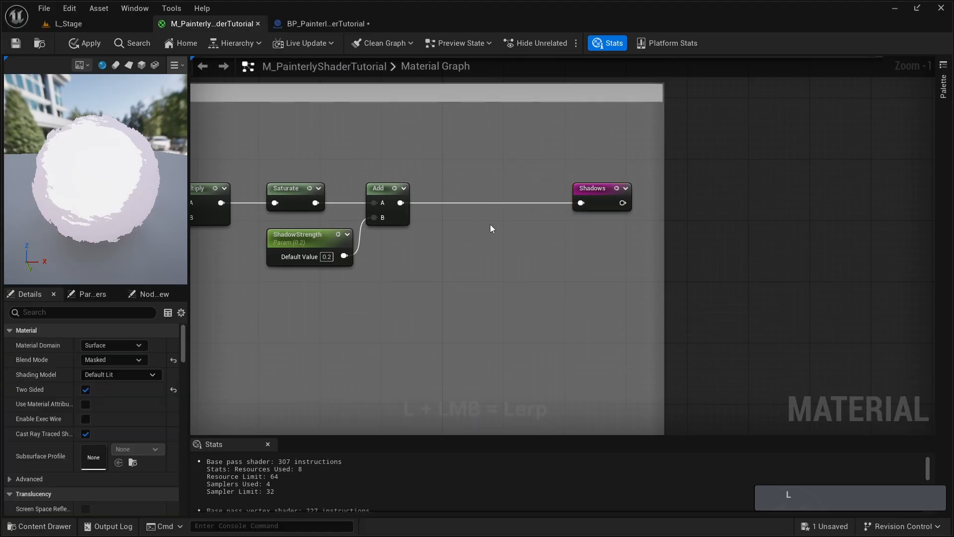
{"action": "key", "text": "l"}
{"action": "left_click", "coordinate": [492, 222]}
{"action": "left_click_drag", "start_coordinate": [512, 225], "coordinate": [500, 189]}
{"action": "left_click_drag", "start_coordinate": [400, 203], "coordinate": [581, 203]}
{"action": "left_click", "coordinate": [386, 283]}
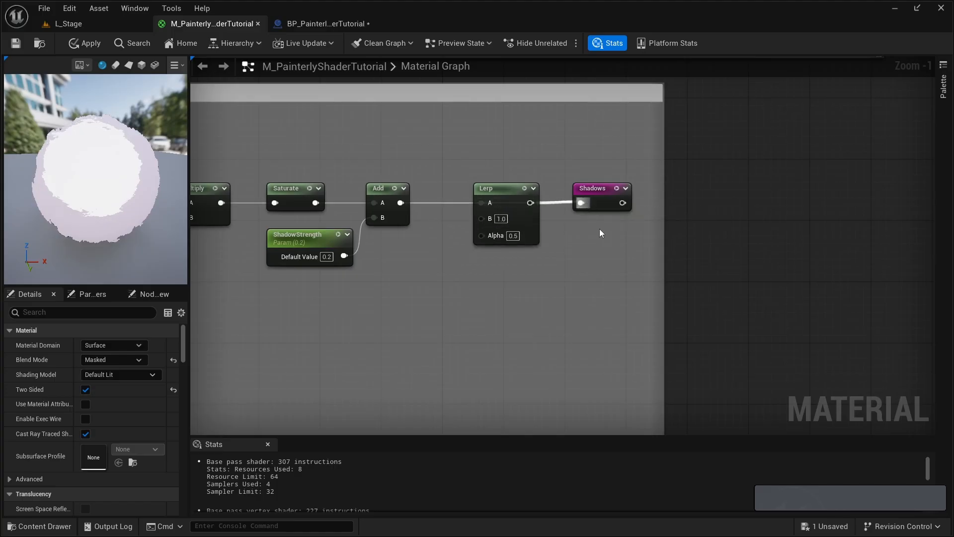
- Add a PerInstanceCustomData node below the ShadowStrength parameter and connect it to the new Lerp's Alpha
{"action": "right_click_drag", "start_coordinate": [447, 290], "coordinate": [532, 268]}
{"action": "right_click", "coordinate": [446, 300]}
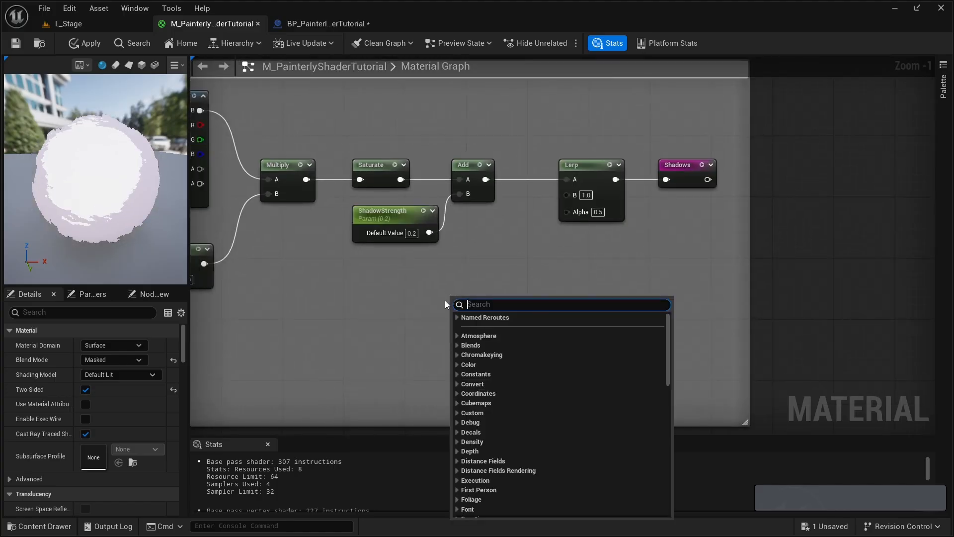
{"action": "type", "text": "perinstan"}
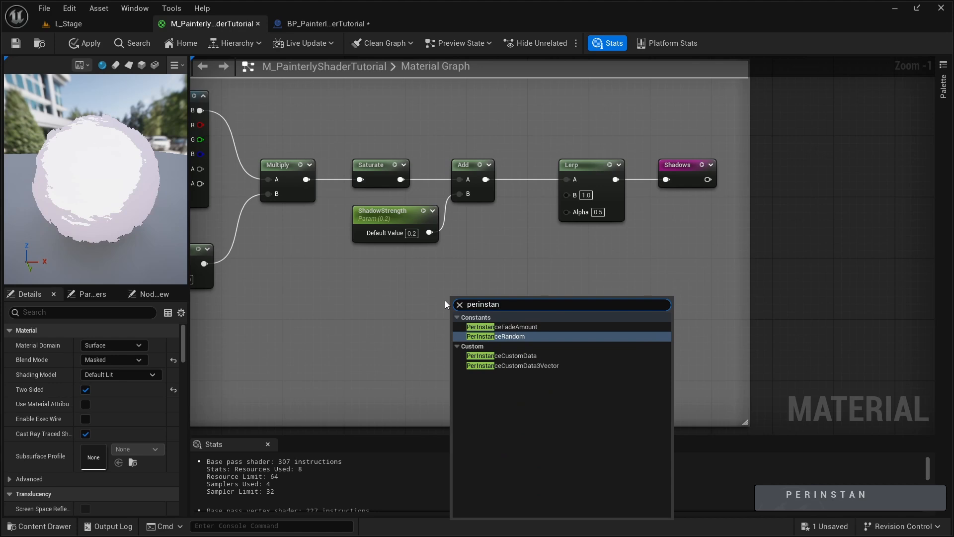
{"action": "key", "text": "Down"}
{"action": "key", "text": "Return"}
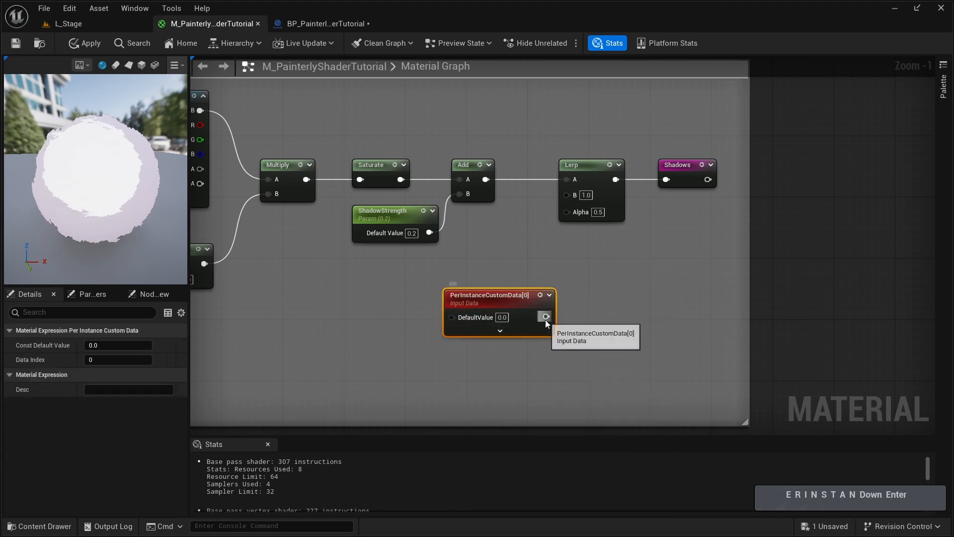
{"action": "left_click_drag", "start_coordinate": [546, 317], "coordinate": [567, 211]}
{"action": "left_click_drag", "start_coordinate": [521, 310], "coordinate": [498, 294]}
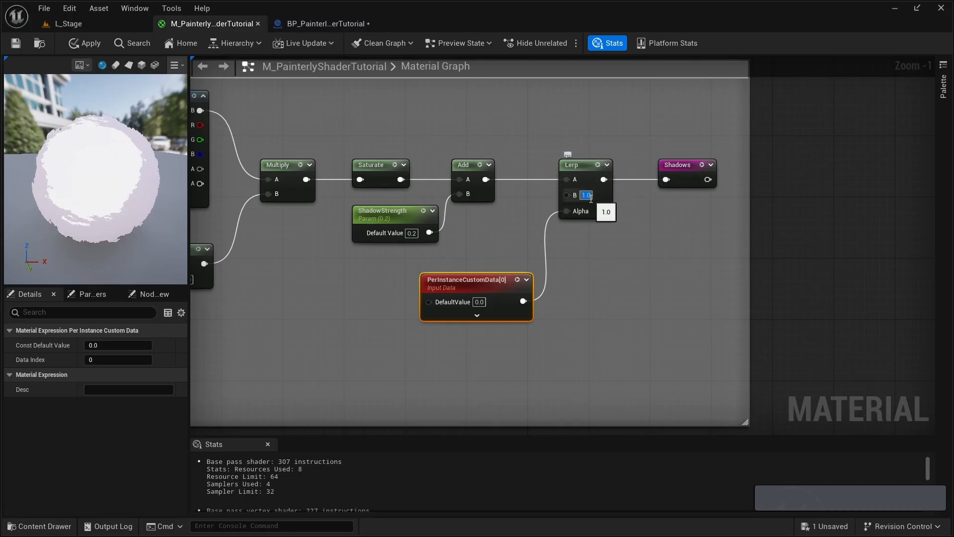
- Set the B value of the Lerp feeding the Shadows reroute to 0 and save the material
{"action": "type", "text": "0"}
{"action": "key", "text": "Return"}
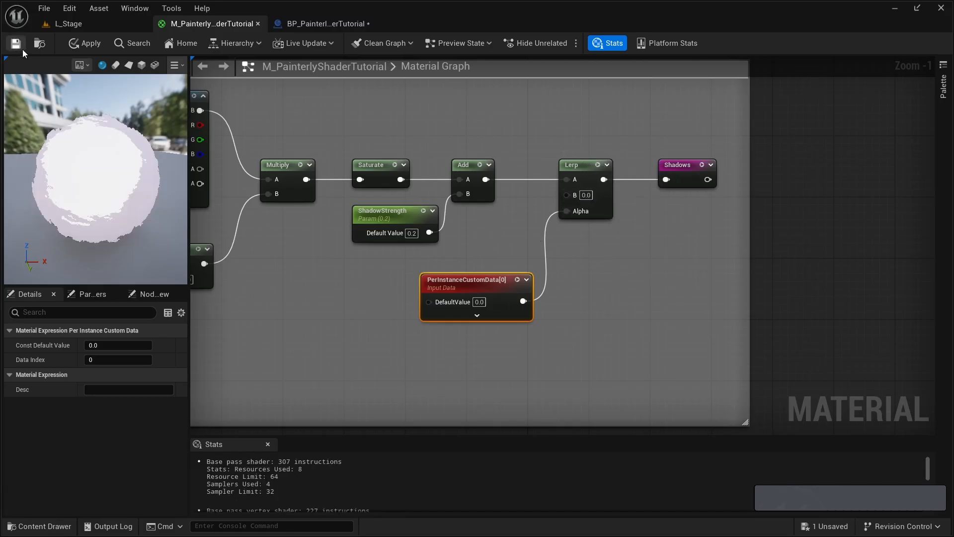
{"action": "left_click", "coordinate": [17, 44]}
- Switch to the BP_PainterlyShaderTutorial blueprint and examine the shading on the instanced sphere from nearby angles
{"action": "left_click", "coordinate": [308, 25]}
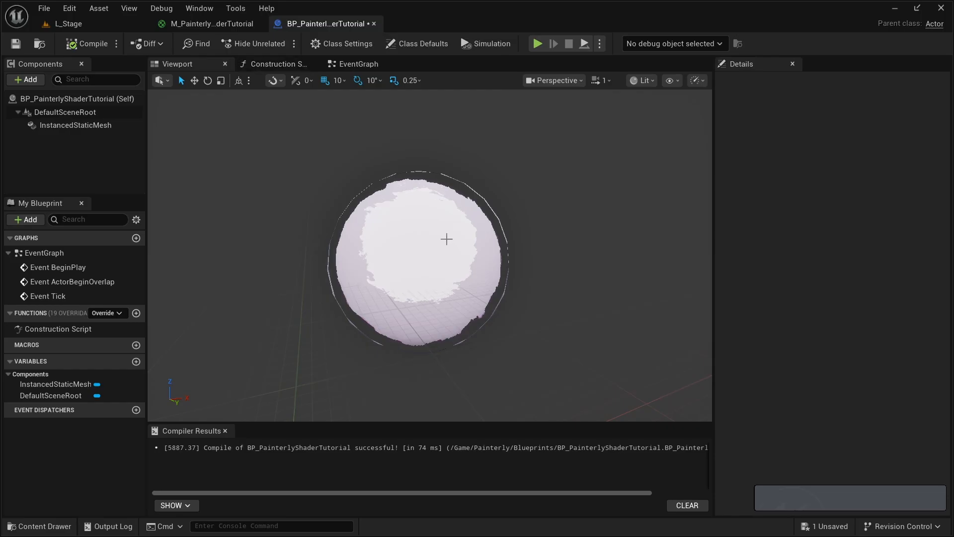
{"action": "key", "text": "d"}
{"action": "mouse_move", "coordinate": [447, 239]}
{"action": "right_mouse_down"}
{"action": "mouse_move", "coordinate": [388, 240]}
{"action": "mouse_move", "coordinate": [446, 239]}
{"action": "right_mouse_up"}
{"action": "key", "text": "w"}
{"action": "key", "text": "d"}
{"action": "key", "text": "a"}
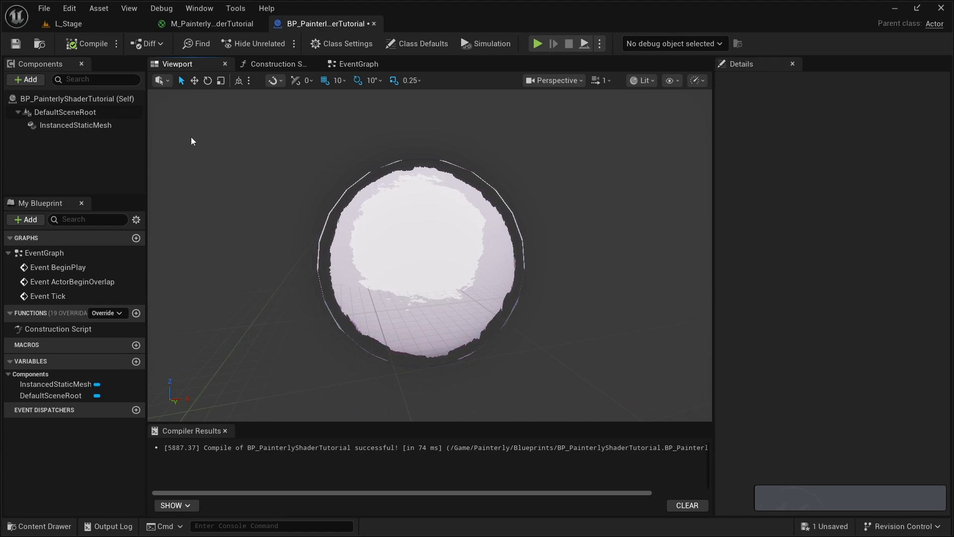
- In the Construction Script, duplicate the second Add Instance and Set Custom Data Value pair and place the copies below it
{"action": "left_click", "coordinate": [277, 65]}
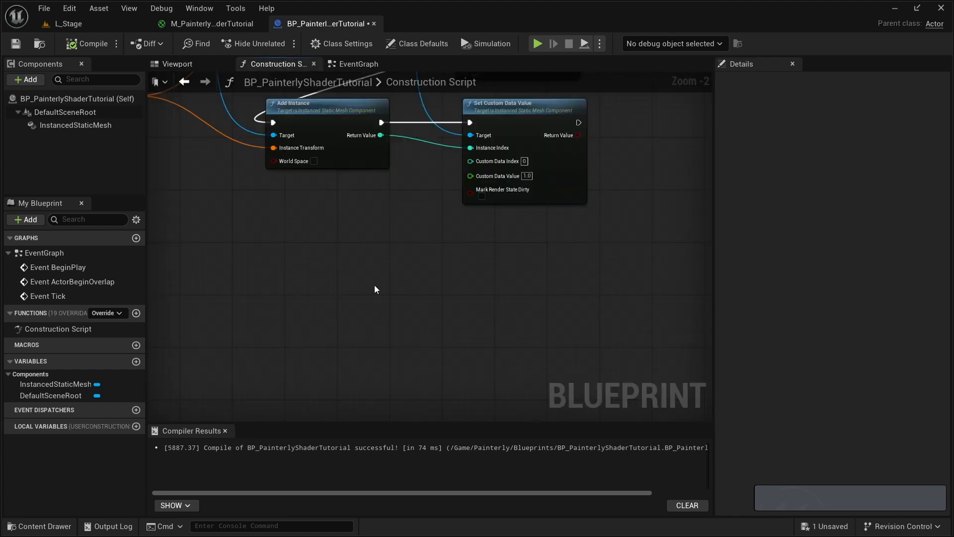
{"action": "scroll", "coordinate": [374, 289], "scroll_direction": "down", "scroll_amount": 1}
{"action": "right_click_drag", "start_coordinate": [372, 347], "coordinate": [320, 301]}
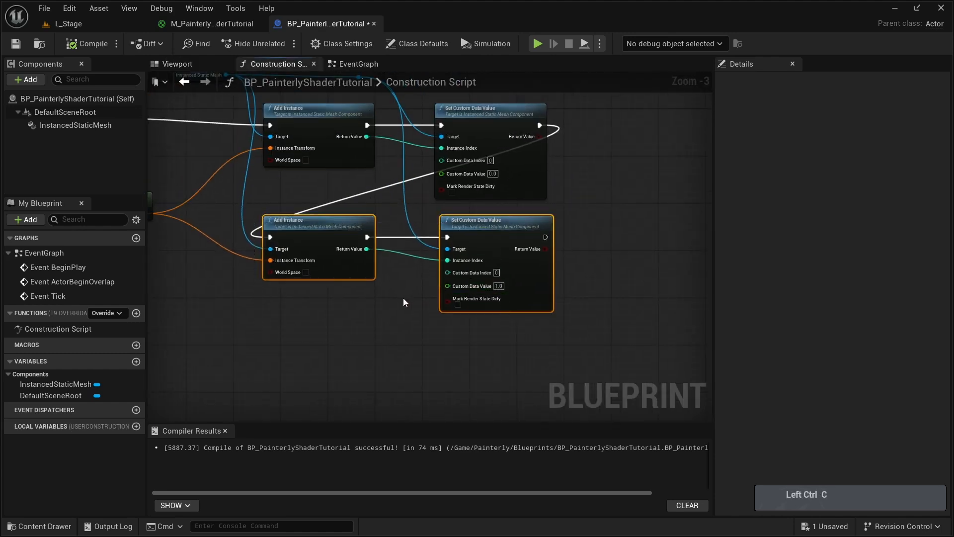
{"action": "right_click_drag", "start_coordinate": [388, 299], "coordinate": [409, 250]}
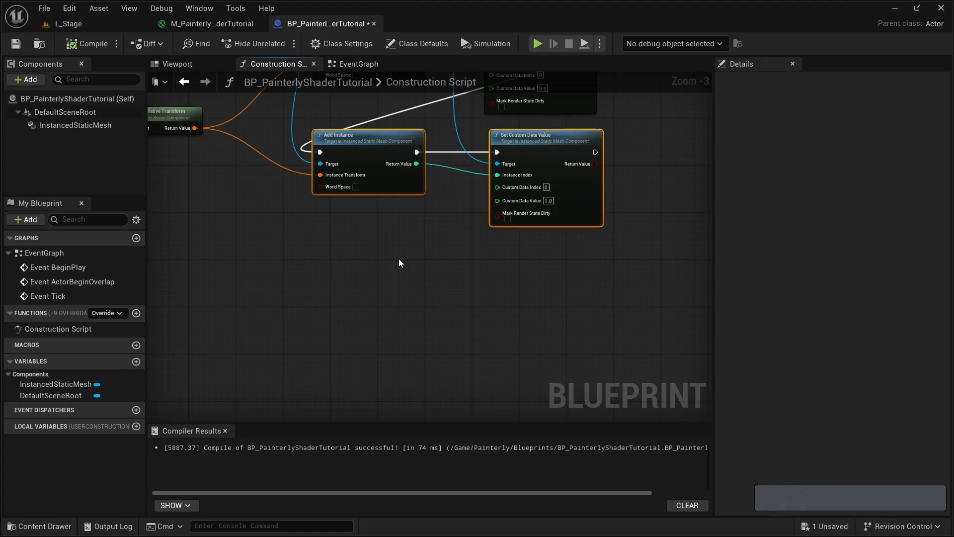
{"action": "key", "text": "ctrl+v"}
{"action": "left_click_drag", "start_coordinate": [398, 262], "coordinate": [395, 257]}
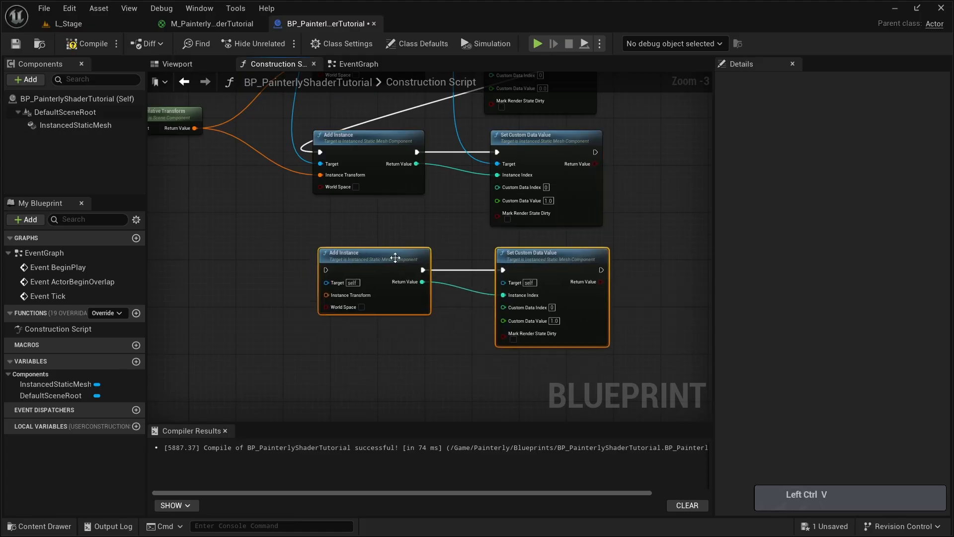
- Connect the relative transform to the third Add Instance and chain its execution from the second Set Custom Data Value
{"action": "right_click_drag", "start_coordinate": [195, 128], "coordinate": [350, 180]}
{"action": "left_click_drag", "start_coordinate": [350, 181], "coordinate": [496, 348]}
{"action": "right_click_drag", "start_coordinate": [505, 263], "coordinate": [318, 263]}
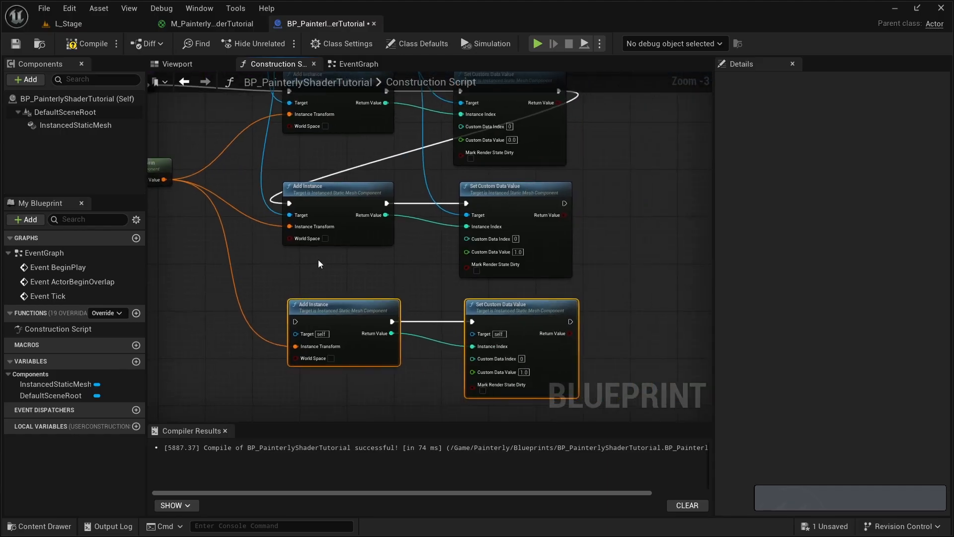
{"action": "left_click_drag", "start_coordinate": [565, 204], "coordinate": [691, 245]}
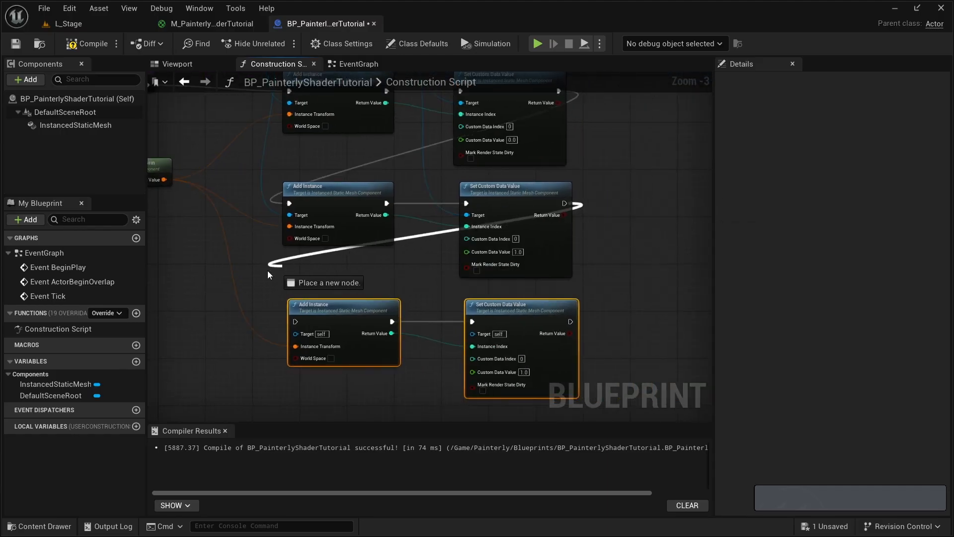
{"action": "left_click_drag", "start_coordinate": [269, 274], "coordinate": [296, 322]}
- Connect the Instanced Static Mesh reference to the Targets of the third Add Instance and Set Custom Data Value, and compile the blueprint
{"action": "right_click_drag", "start_coordinate": [476, 214], "coordinate": [468, 319]}
{"action": "left_click_drag", "start_coordinate": [238, 146], "coordinate": [247, 146]}
{"action": "left_click_drag", "start_coordinate": [187, 389], "coordinate": [290, 301]}
{"action": "right_click_drag", "start_coordinate": [402, 204], "coordinate": [356, 360]}
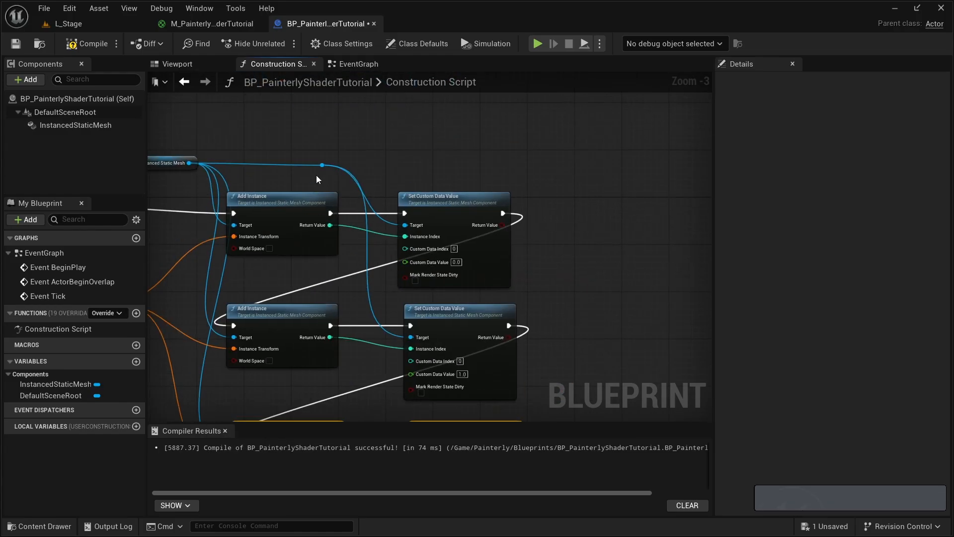
{"action": "right_click_drag", "start_coordinate": [306, 277], "coordinate": [351, 138]}
{"action": "right_click_drag", "start_coordinate": [355, 212], "coordinate": [322, 314]}
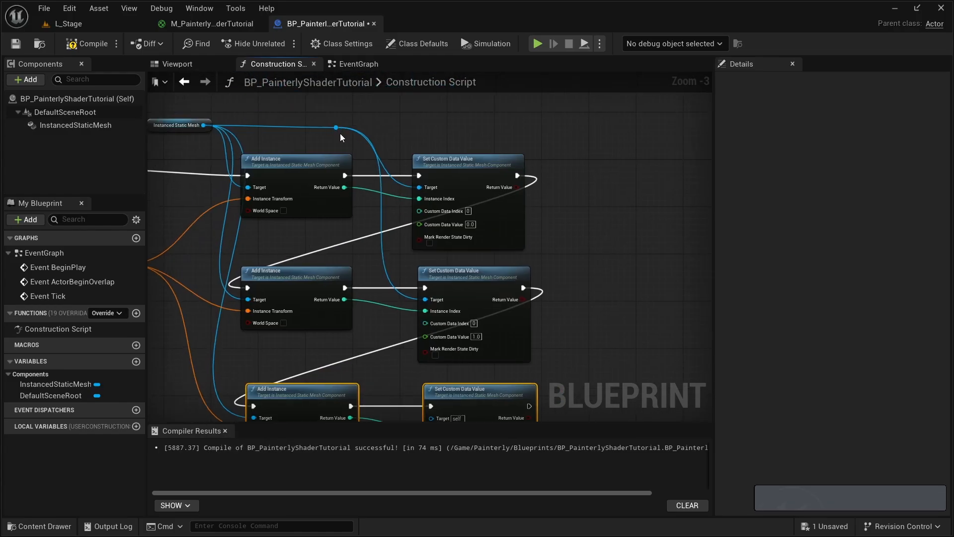
{"action": "left_click_drag", "start_coordinate": [337, 127], "coordinate": [465, 216]}
{"action": "left_click_drag", "start_coordinate": [454, 362], "coordinate": [447, 195]}
{"action": "right_click_drag", "start_coordinate": [390, 185], "coordinate": [378, 357]}
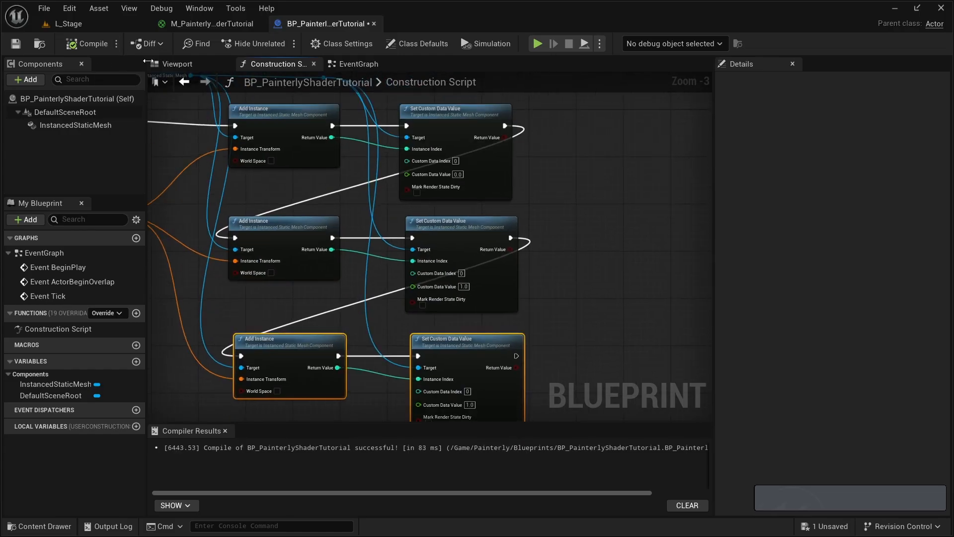
- Examine the sphere's outline shells up close in the blueprint's viewport
{"action": "left_click", "coordinate": [175, 64]}
{"action": "key", "text": "w"}
{"action": "right_click_drag", "start_coordinate": [380, 235], "coordinate": [421, 150]}
{"action": "key", "text": "d"}
{"action": "key", "text": "a"}
{"action": "key", "text": "w"}
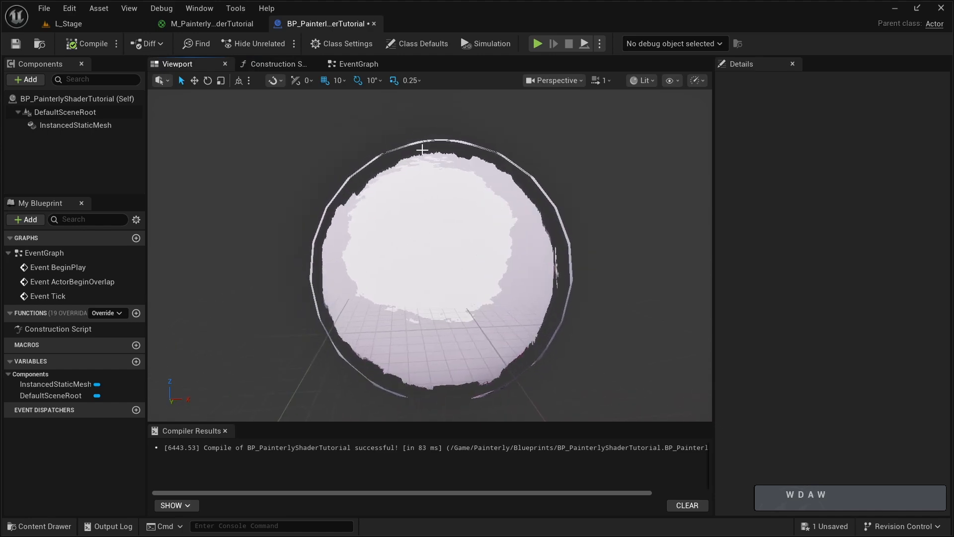
- In M_PainterlyShaderTutorial, set the SingleOutlineDifference parameter's default value to 50 and save the material
{"action": "left_click", "coordinate": [218, 25]}
{"action": "scroll", "coordinate": [448, 291], "scroll_direction": "down", "scroll_amount": 5}
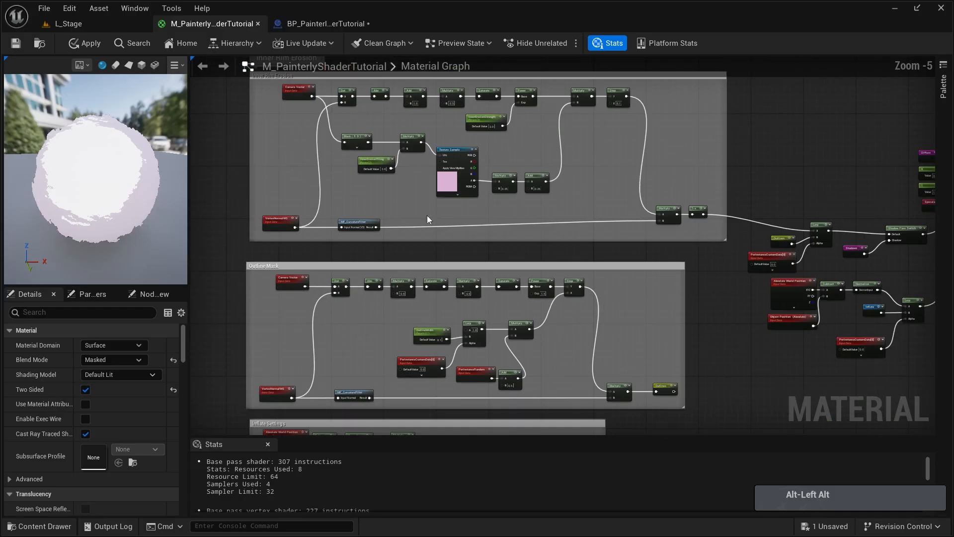
{"action": "scroll", "coordinate": [421, 273], "scroll_direction": "up", "scroll_amount": 4}
{"action": "key", "text": "alt"}
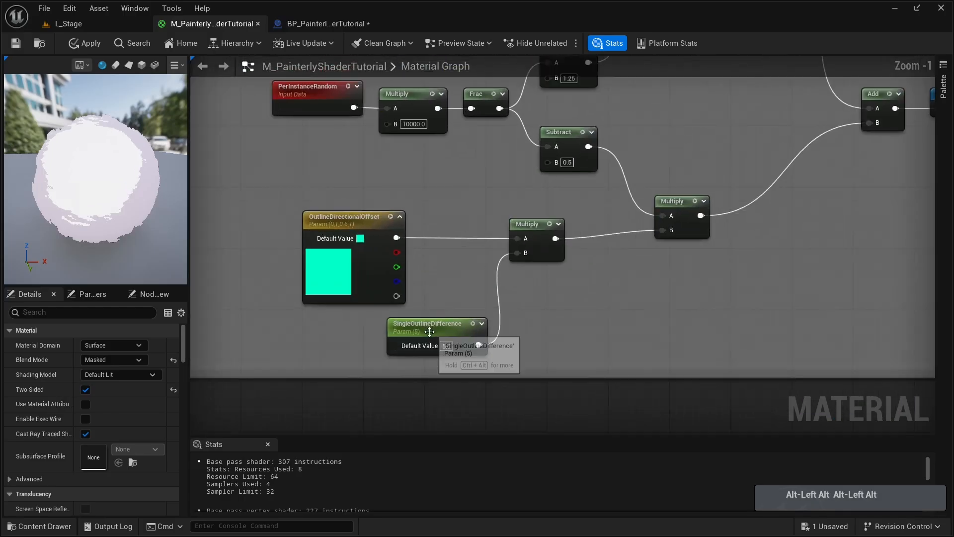
{"action": "left_click", "coordinate": [430, 331]}
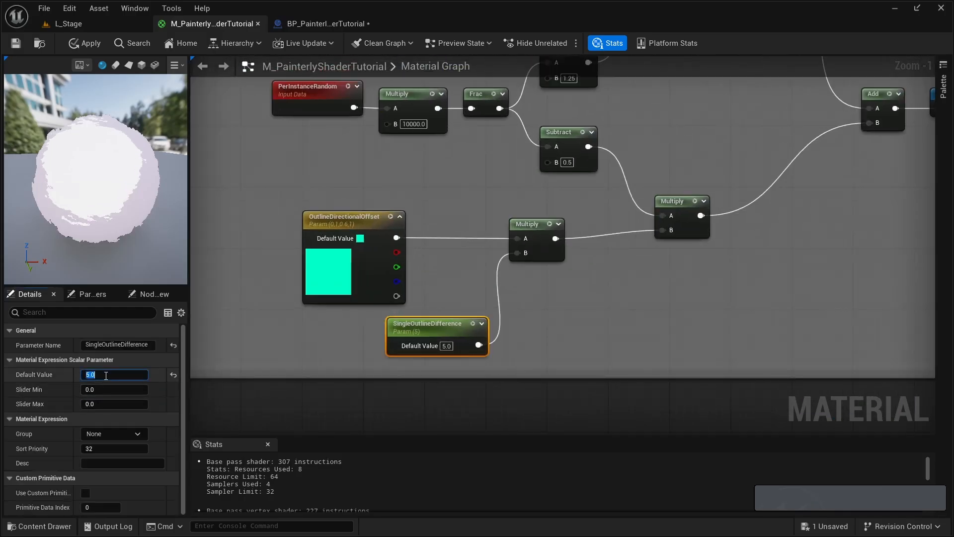
{"action": "type", "text": "50"}
{"action": "key", "text": "Return"}
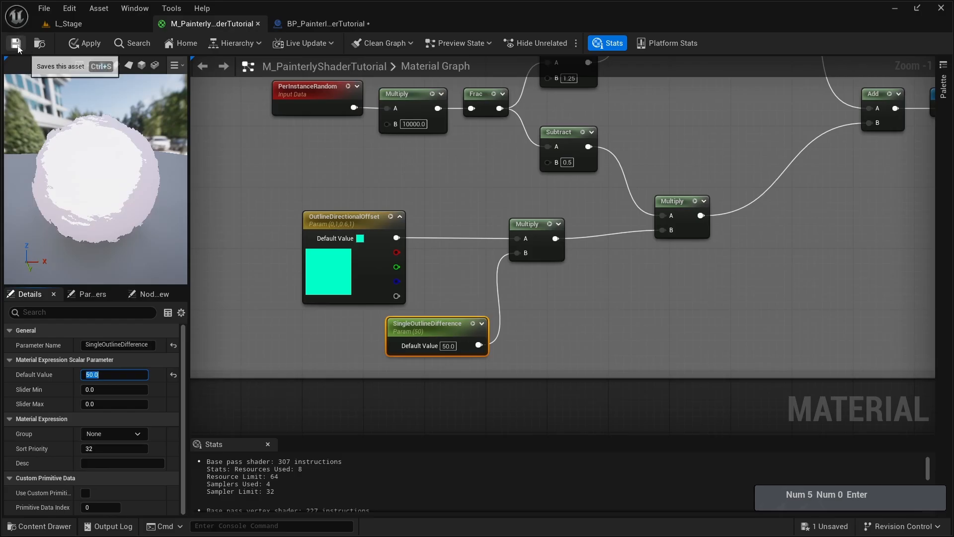
{"action": "left_click", "coordinate": [17, 45]}
- Return to the BP_PainterlyShaderTutorial blueprint and examine the spacing between the sphere's outline rings from several angles
{"action": "left_click", "coordinate": [324, 26]}
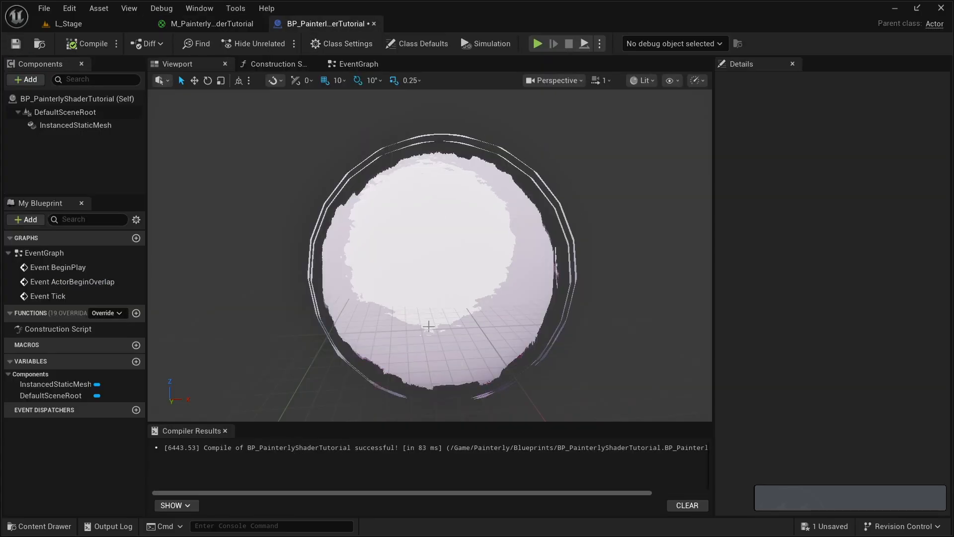
{"action": "key", "text": "d"}
{"action": "mouse_move", "coordinate": [429, 326]}
{"action": "right_mouse_down"}
{"action": "mouse_move", "coordinate": [410, 340]}
{"action": "mouse_move", "coordinate": [418, 327]}
{"action": "mouse_move", "coordinate": [405, 325]}
{"action": "mouse_move", "coordinate": [422, 324]}
{"action": "mouse_move", "coordinate": [415, 325]}
{"action": "right_mouse_up"}
{"action": "key", "text": "w"}
{"action": "key", "text": "a"}
{"action": "key", "text": "s"}
{"action": "key", "text": "d"}
{"action": "key", "text": "w"}
{"action": "key", "text": "a"}
{"action": "key", "text": "s"}
{"action": "key", "text": "e"}
{"action": "key", "text": "d"}
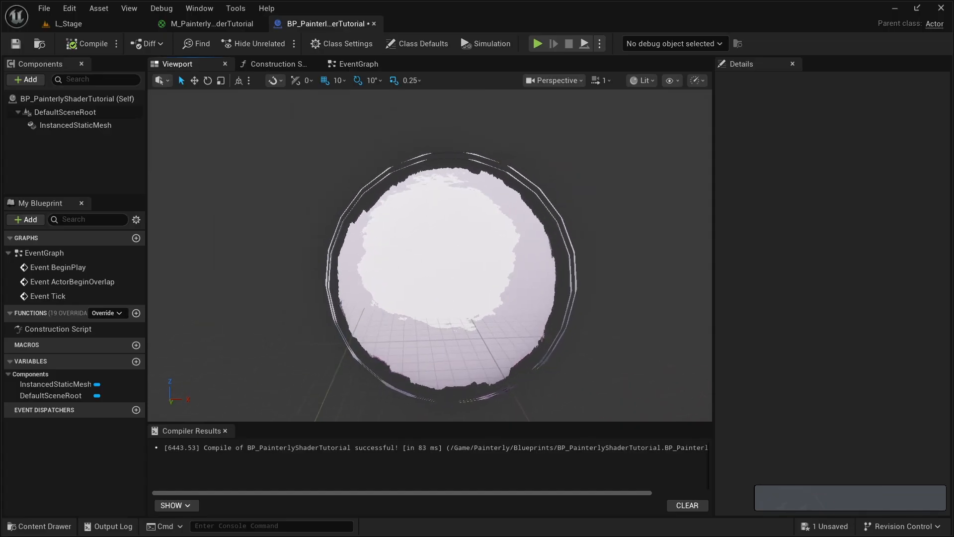
- Switch to the L_Stage level and delete the Sphere static mesh from the scene
{"action": "left_click", "coordinate": [83, 26]}
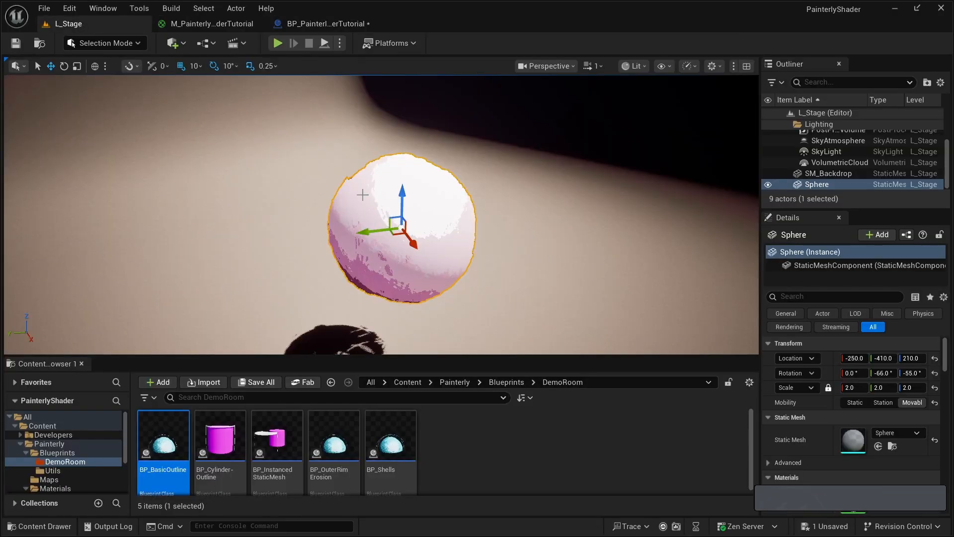
{"action": "key", "text": "d"}
{"action": "right_click_drag", "start_coordinate": [365, 233], "coordinate": [342, 243]}
{"action": "key", "text": "d"}
{"action": "key", "text": "q"}
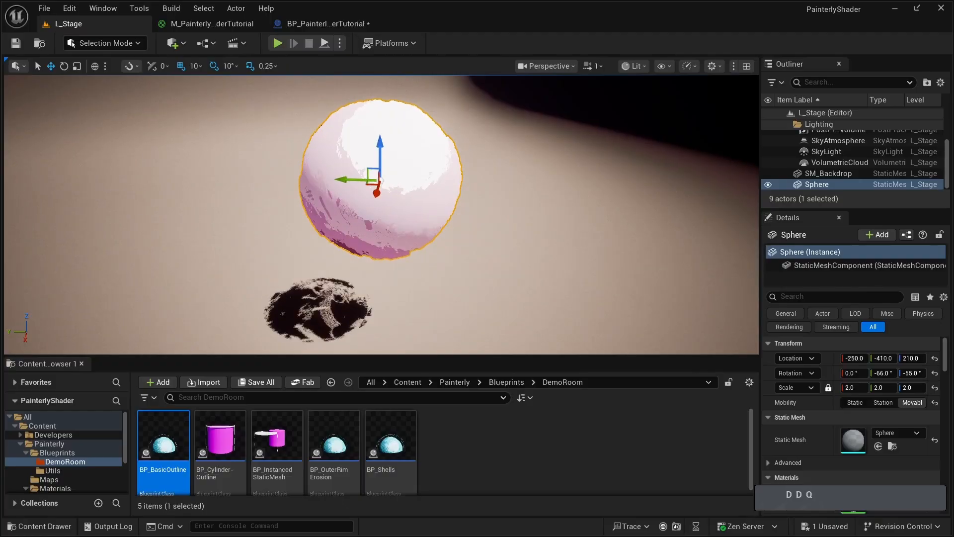
{"action": "key", "text": "Delete"}
- Place BP_PainterlyShaderTutorial from the Blueprints folder in the level at about -450, -400, 240, where the sphere stood
{"action": "left_click", "coordinate": [55, 452]}
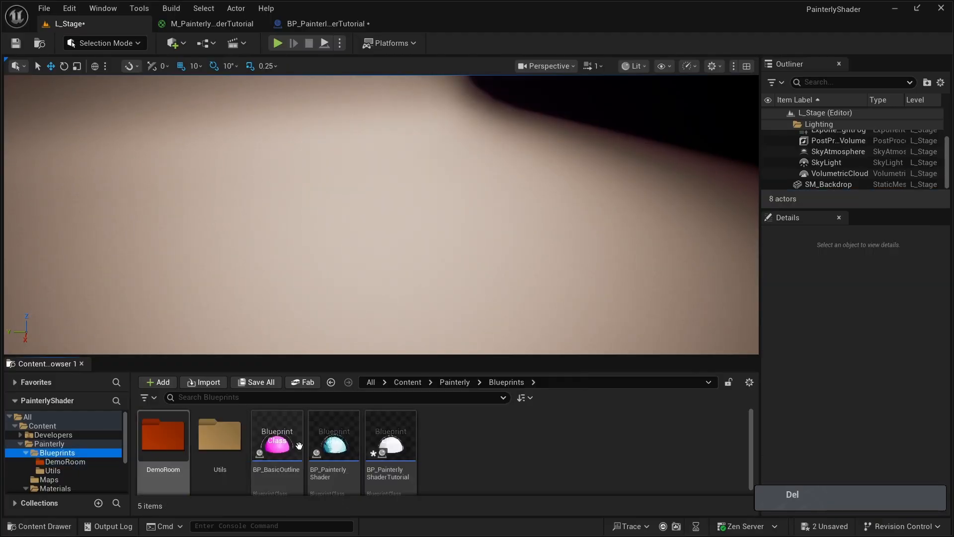
{"action": "left_click_drag", "start_coordinate": [396, 476], "coordinate": [377, 190]}
{"action": "left_click_drag", "start_coordinate": [384, 224], "coordinate": [374, 169]}
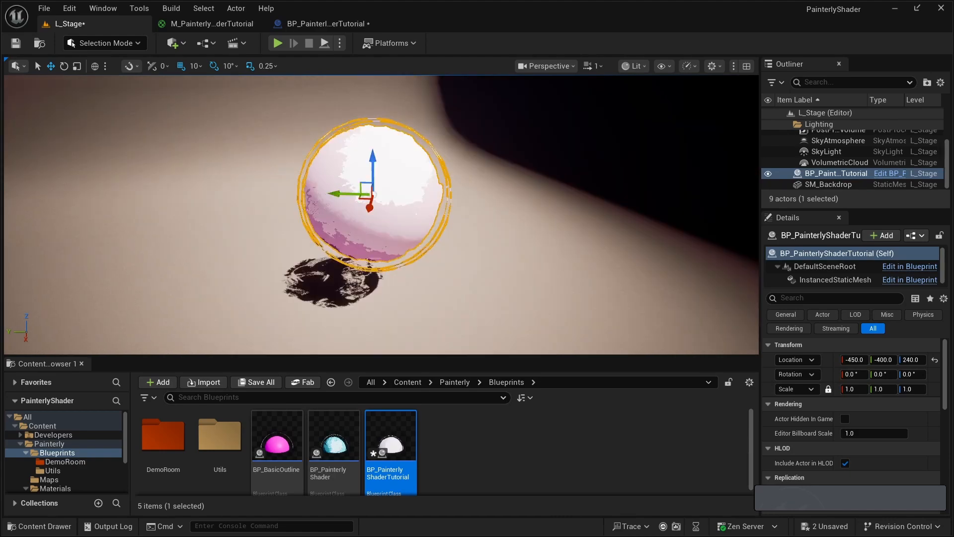